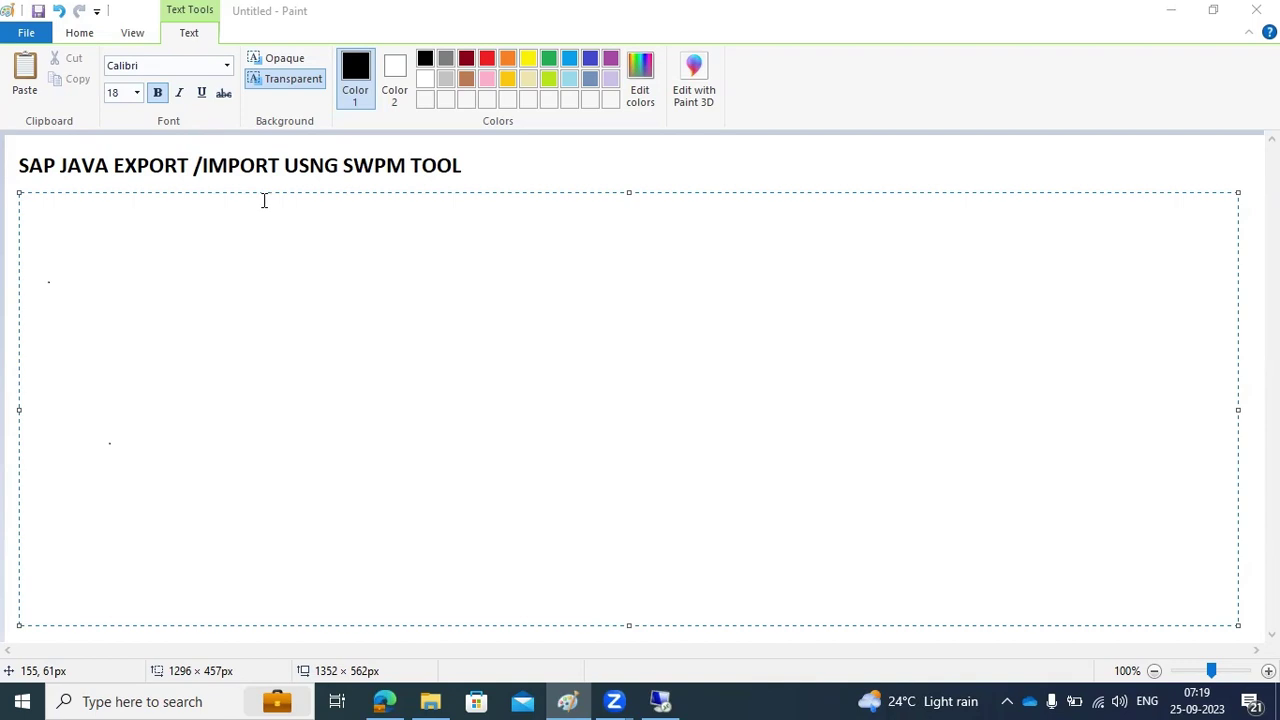
- Switch to the remote desktop session and open the C:\usr\sap\NJP folder in File Explorer
click(226, 213)
click(656, 701)
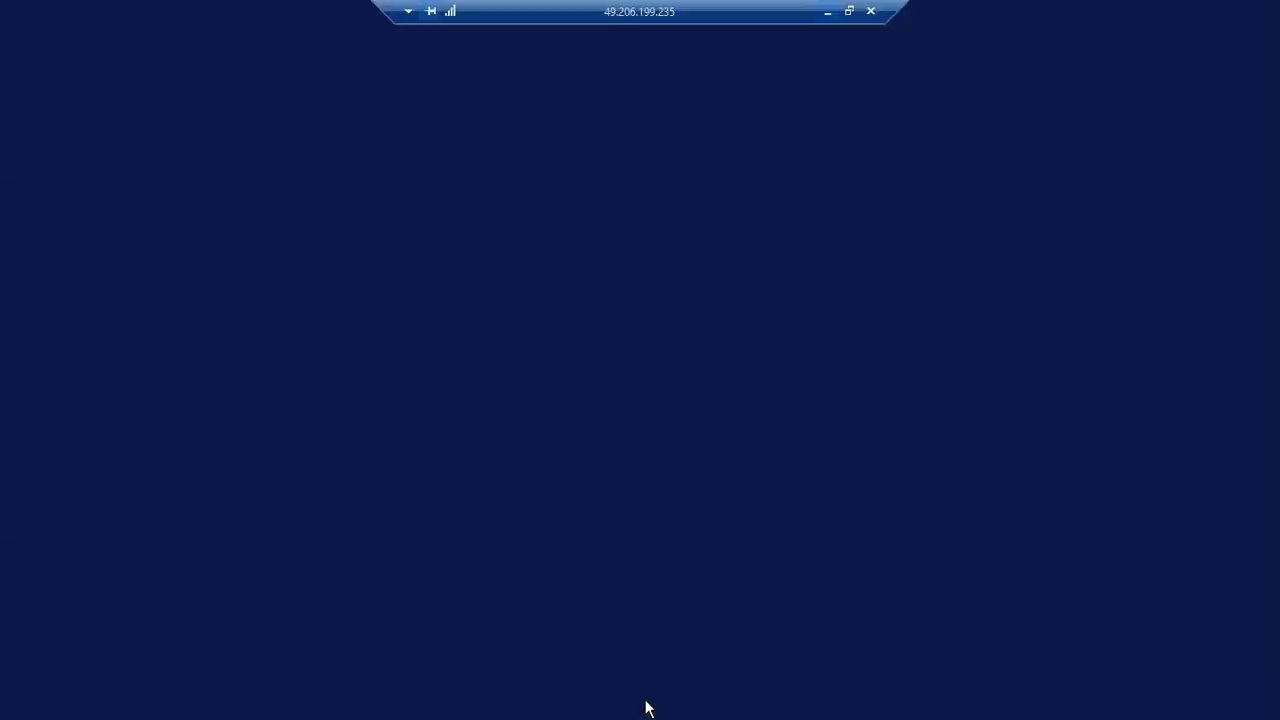
click(192, 701)
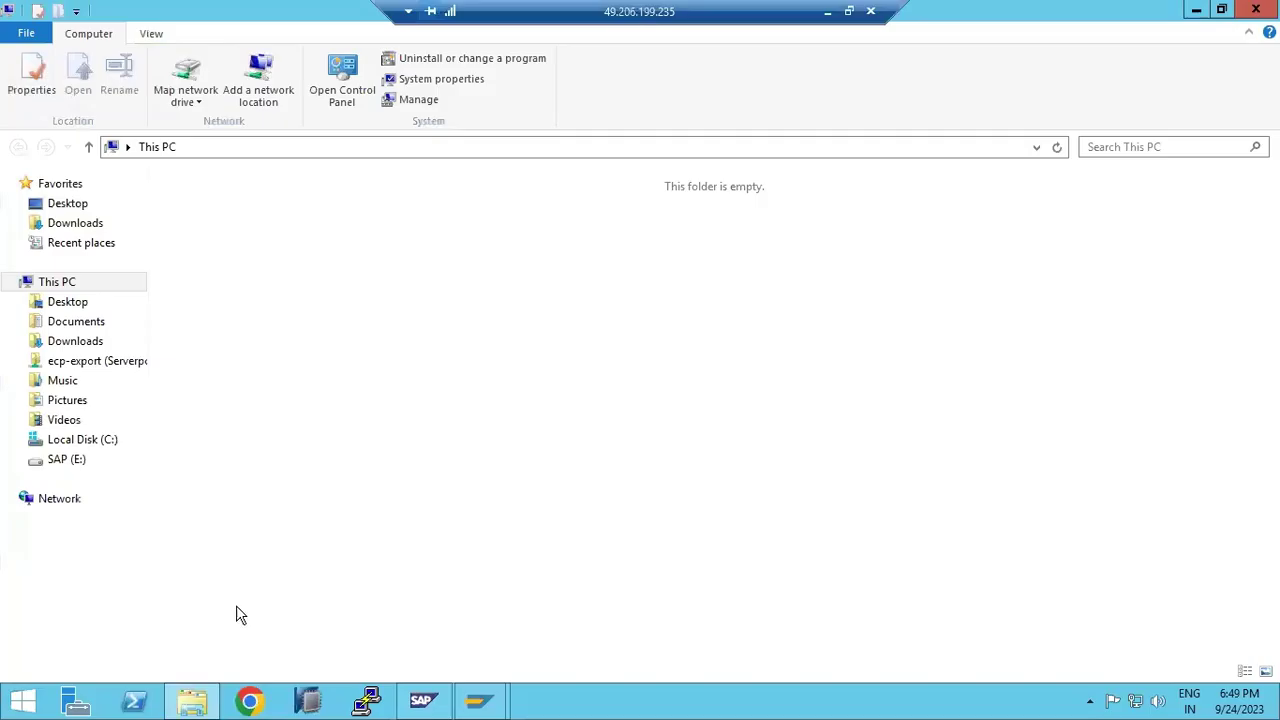
click(345, 317)
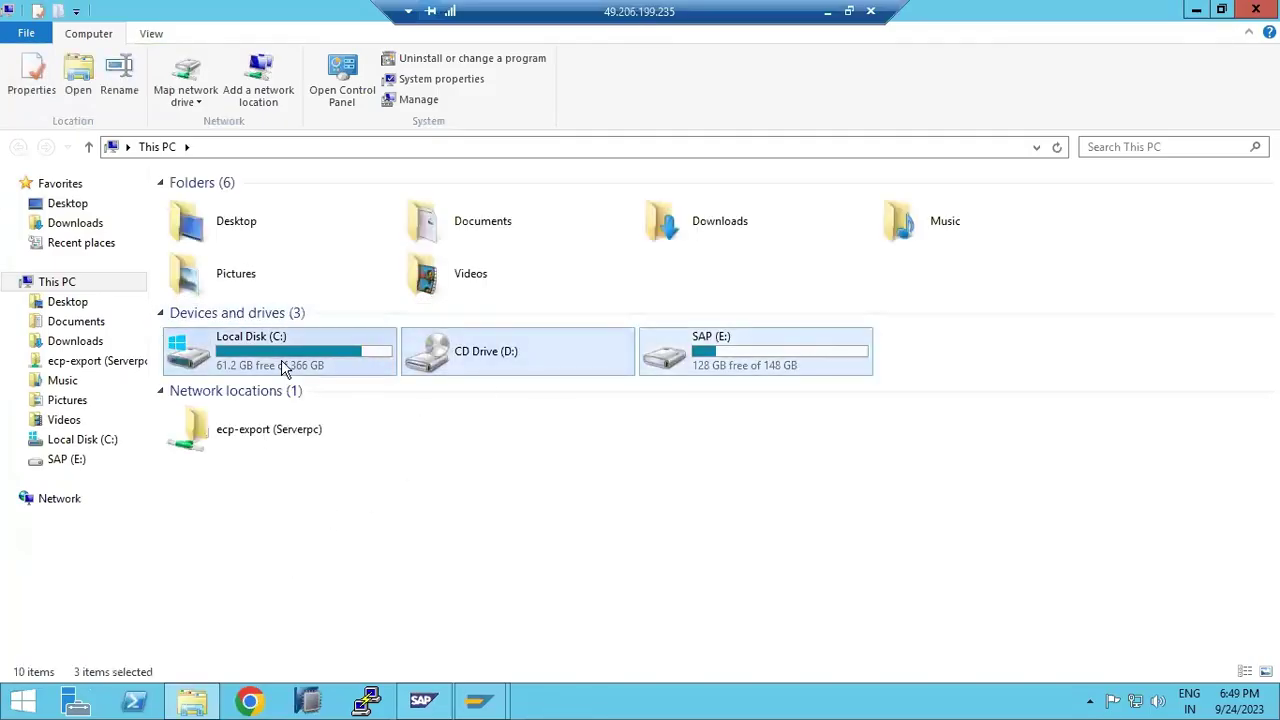
double_click(262, 360)
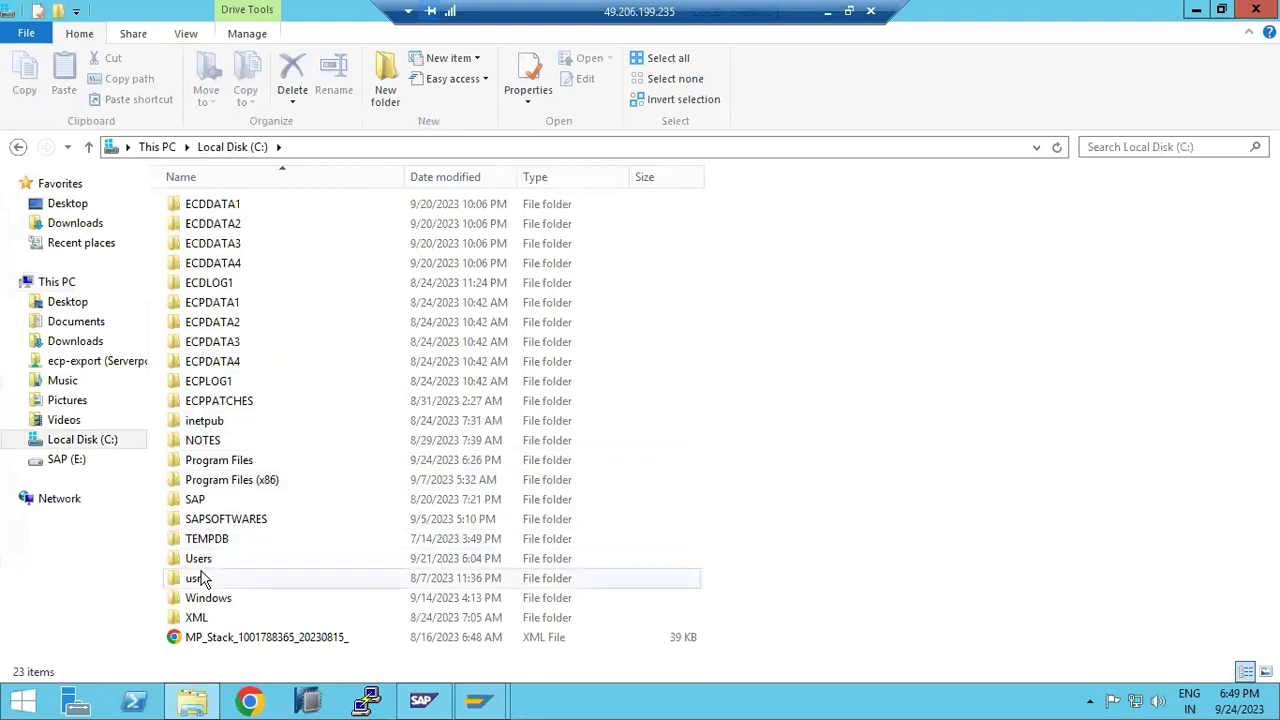
double_click(203, 578)
double_click(198, 211)
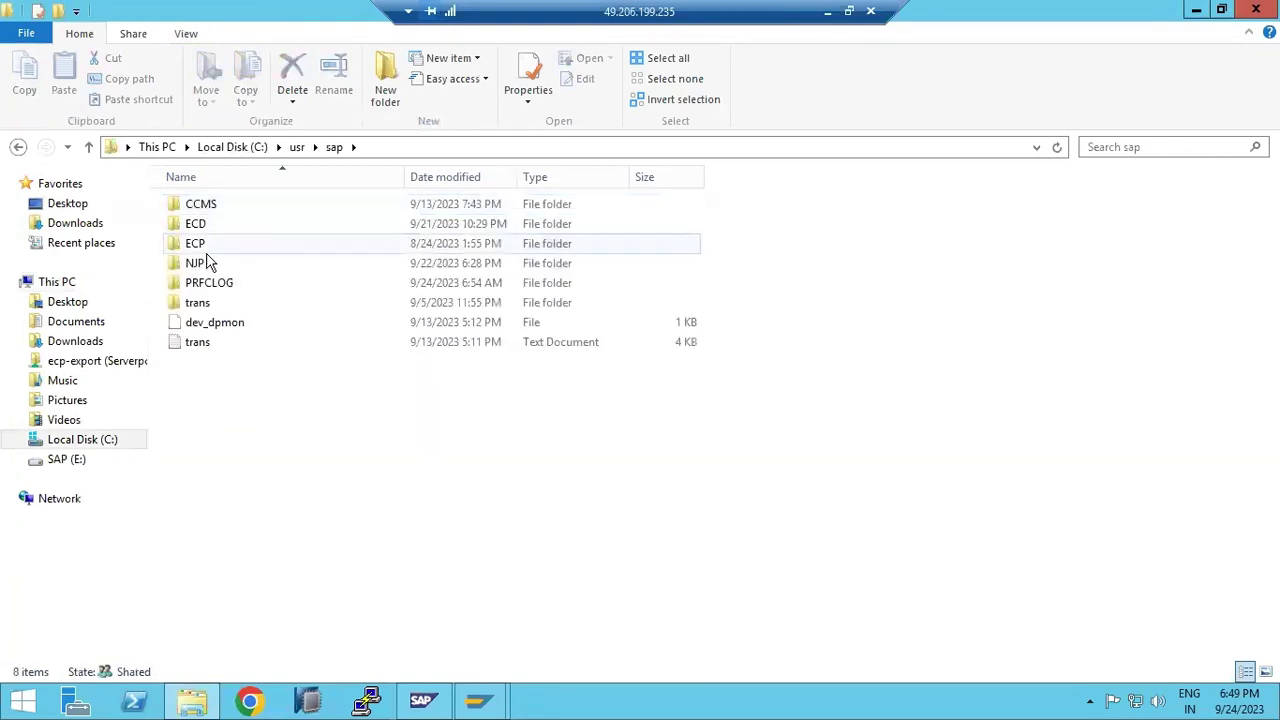
double_click(198, 264)
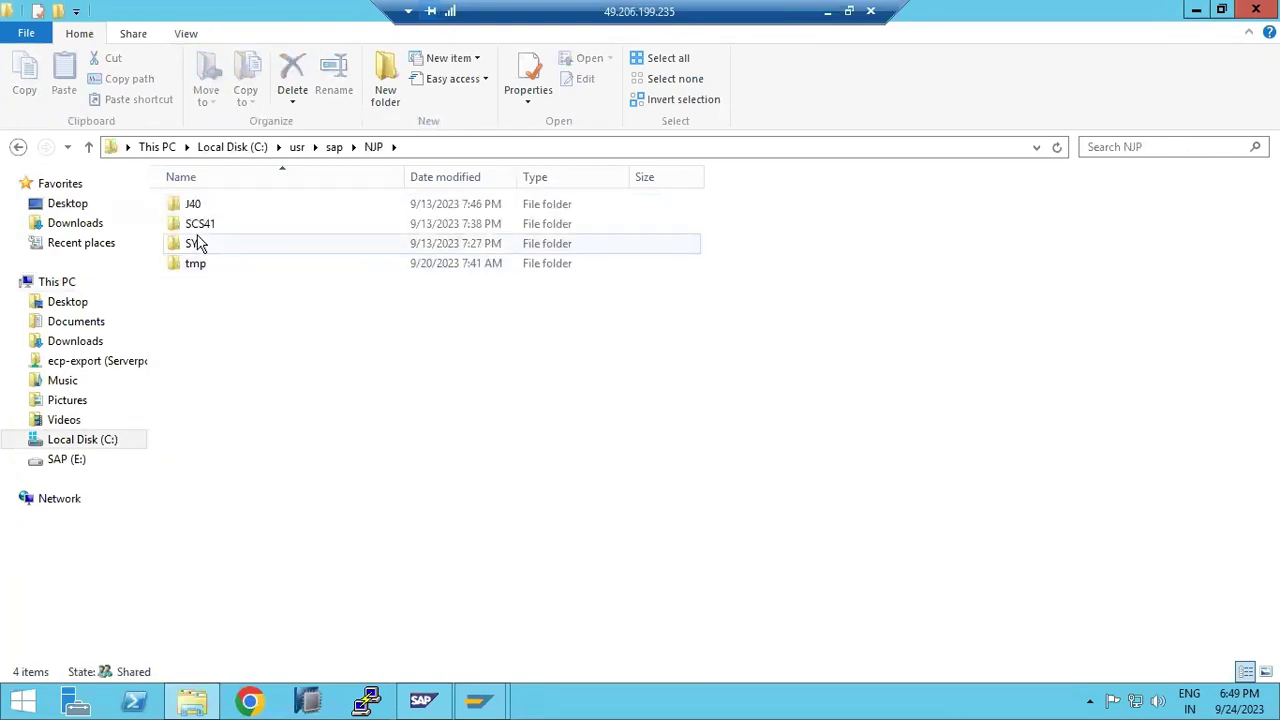
- Look through the J40 instance folders down to j2ee\cluster\server0
double_click(195, 205)
click(198, 266)
double_click(198, 265)
double_click(203, 205)
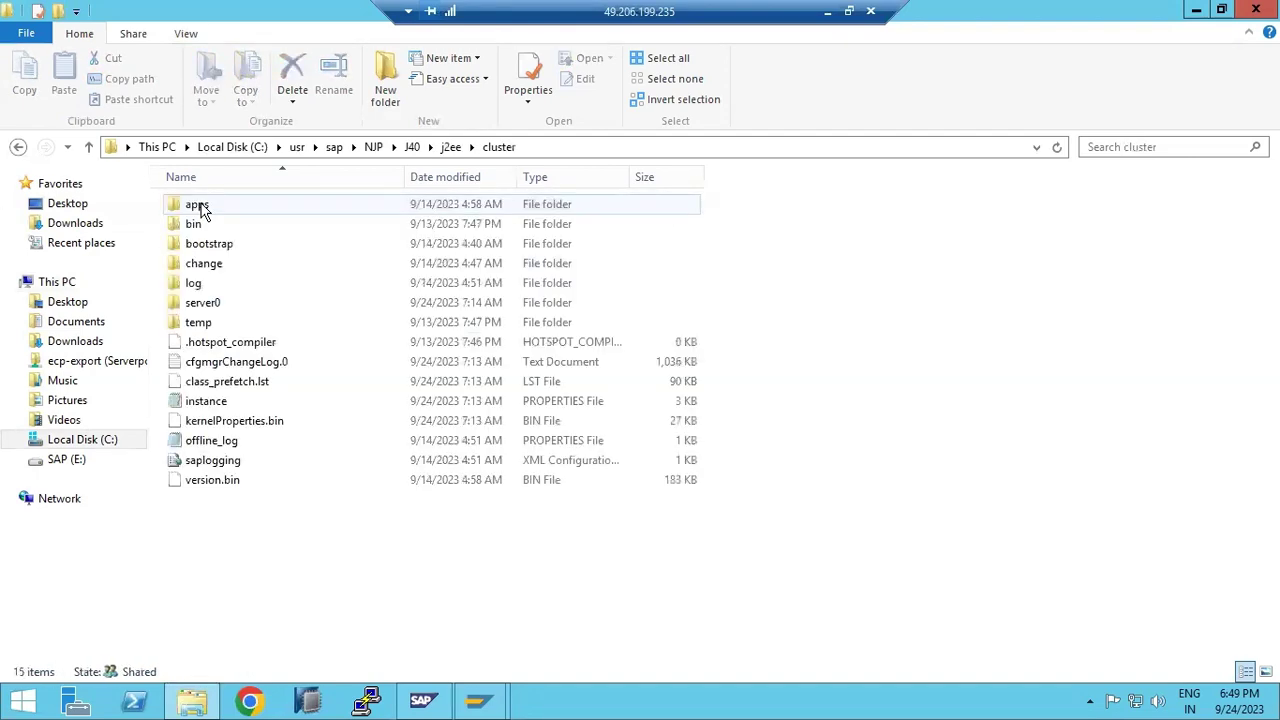
double_click(203, 302)
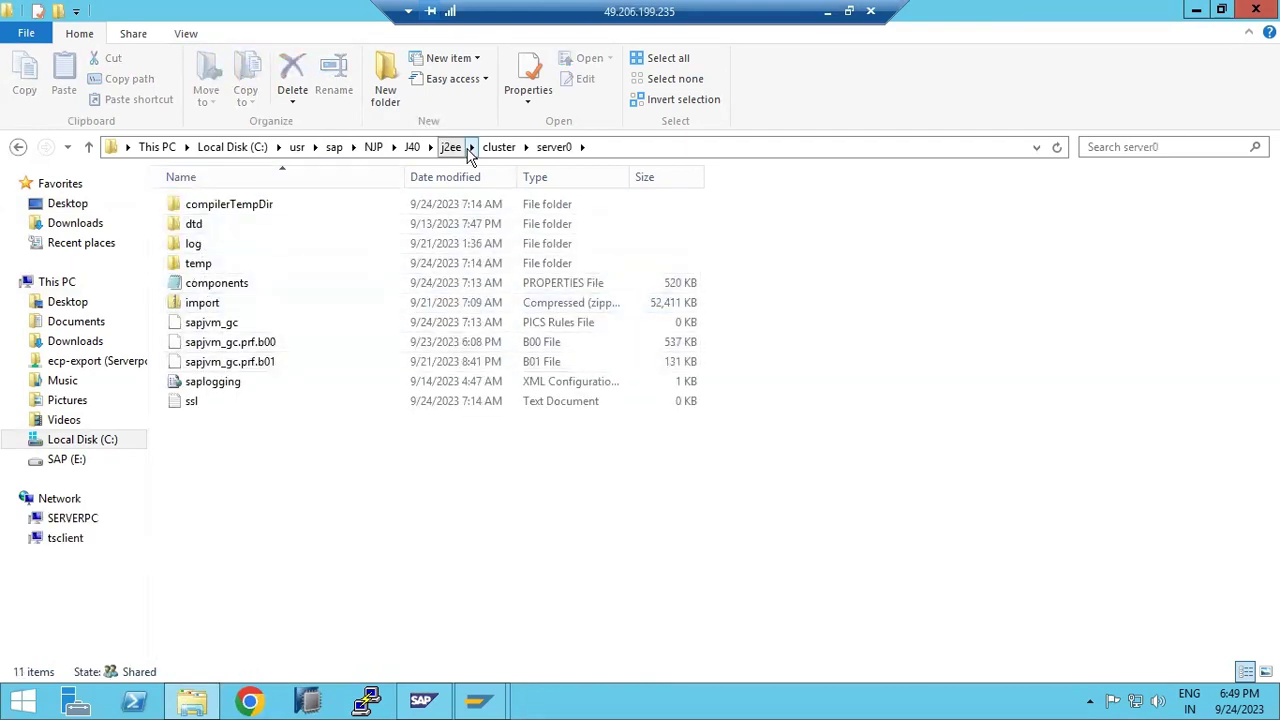
- Go back to j2ee, launch the configtool batch file from its configtool folder, and accept the default DB settings
click(452, 147)
double_click(226, 222)
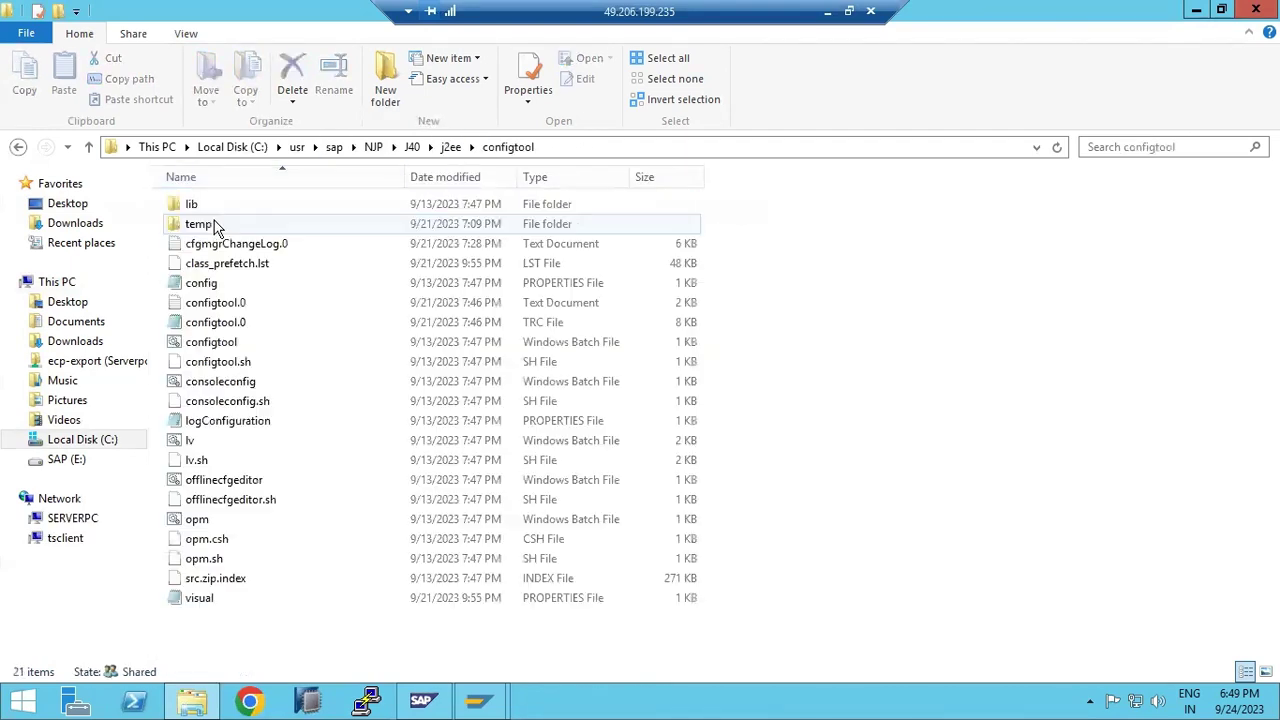
double_click(199, 344)
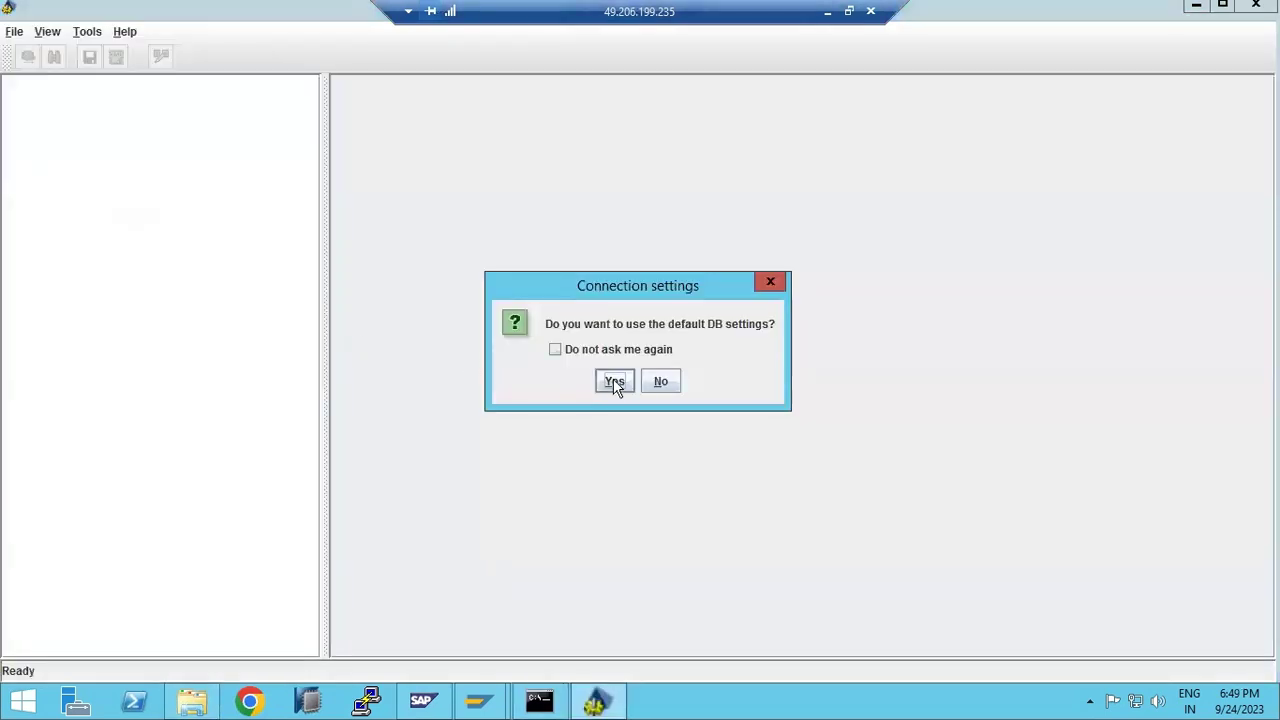
click(613, 381)
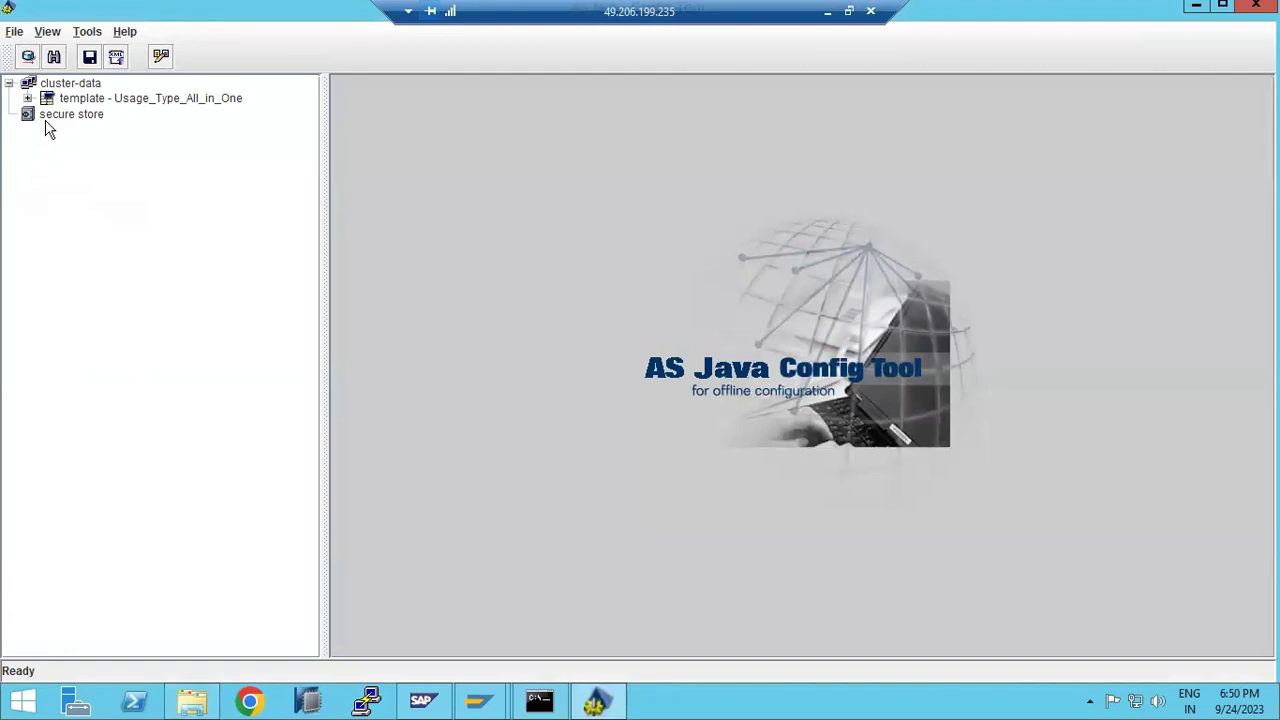
- Examine the secure store's key phrase change options, cancel without changing anything, and close the Config Tool and the folder window
click(60, 115)
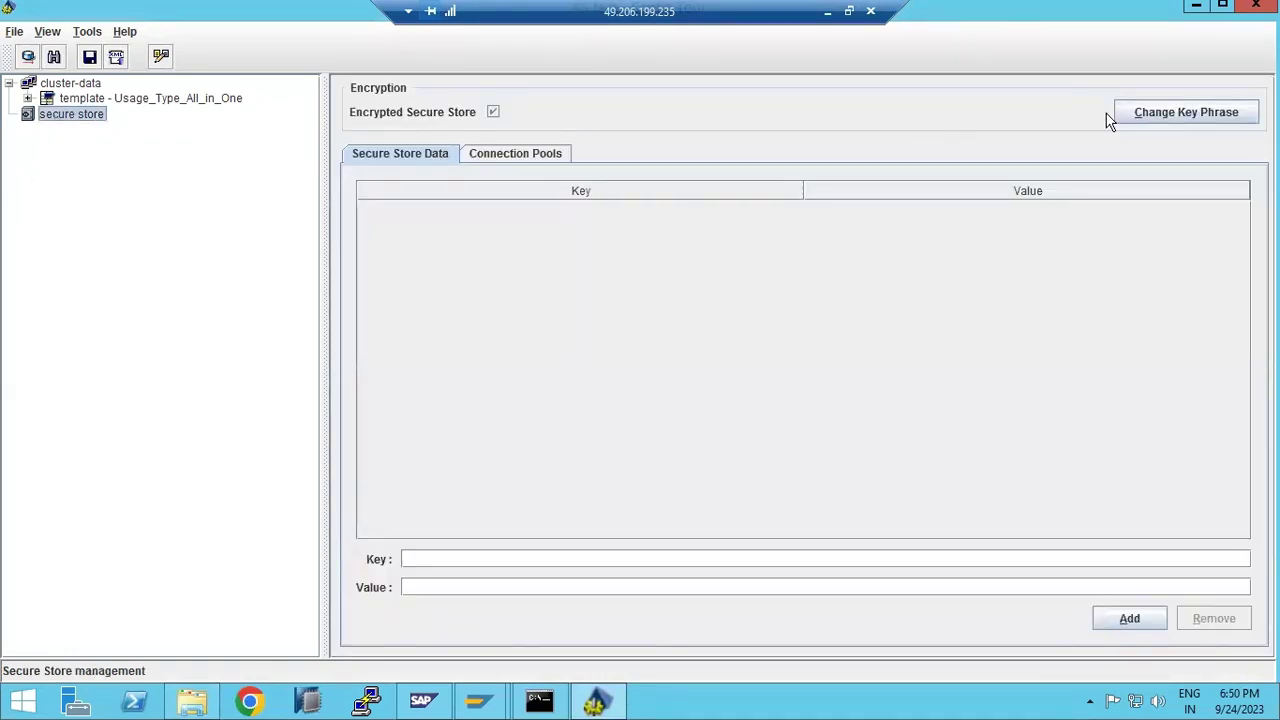
click(1145, 118)
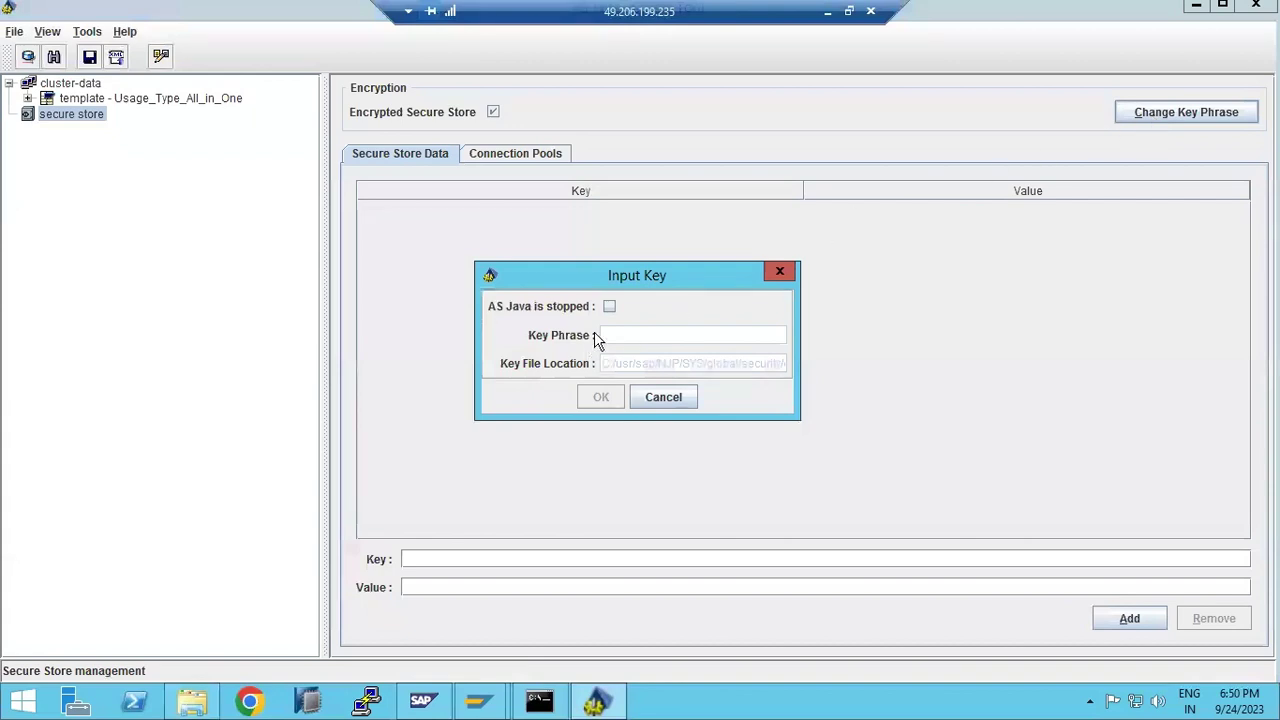
click(609, 307)
click(610, 307)
click(610, 308)
click(614, 340)
click(654, 396)
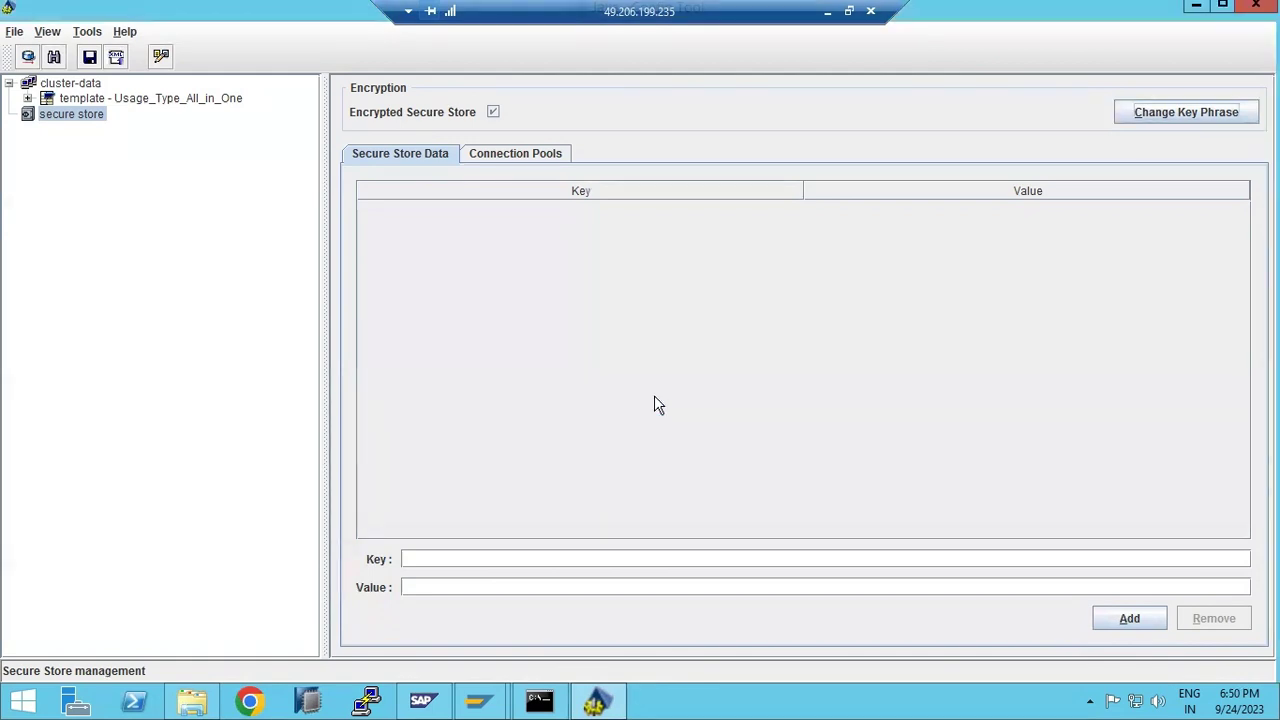
click(1245, 18)
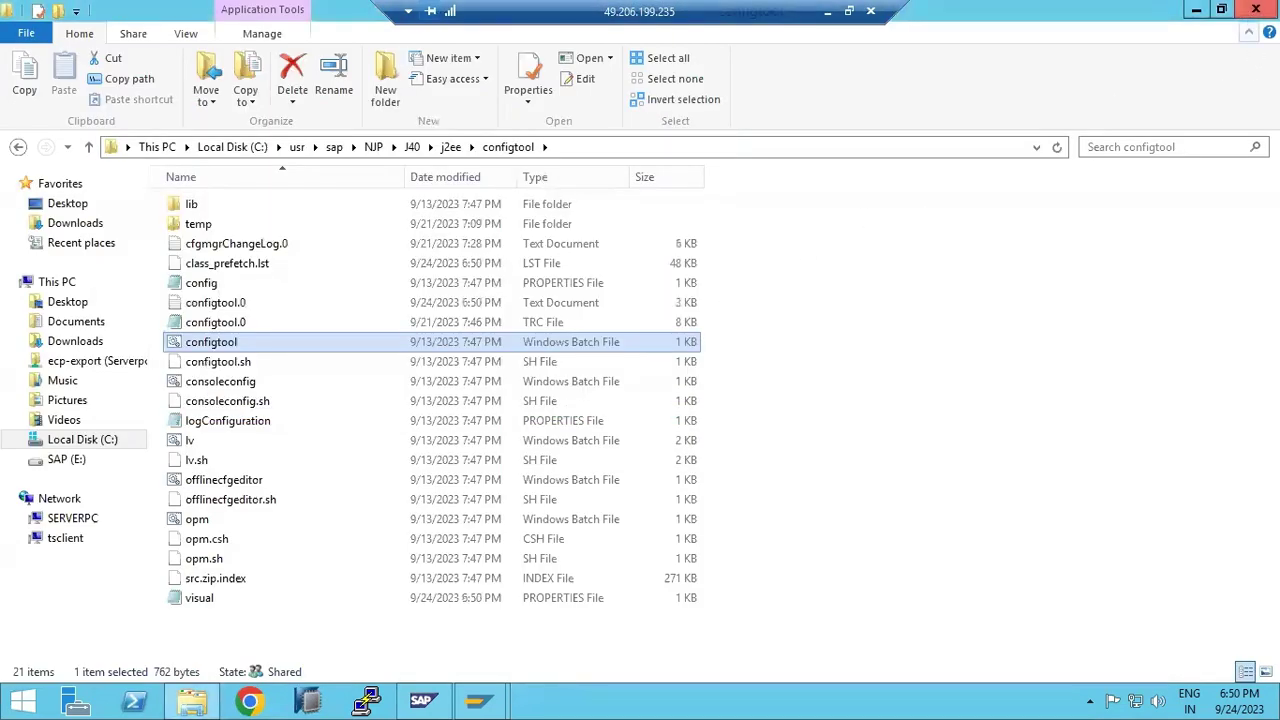
click(1256, 10)
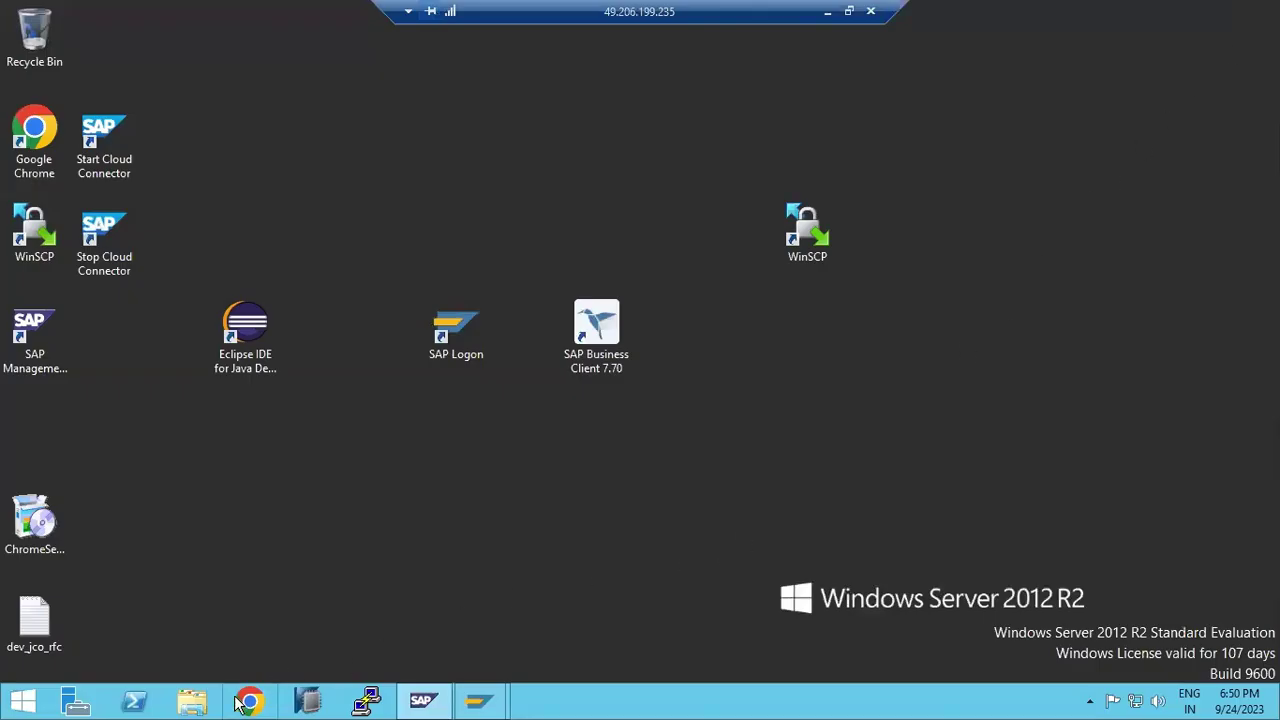
- Open the SAP (E:) drive in File Explorer and locate the SAPSOFTWARES folder
click(192, 700)
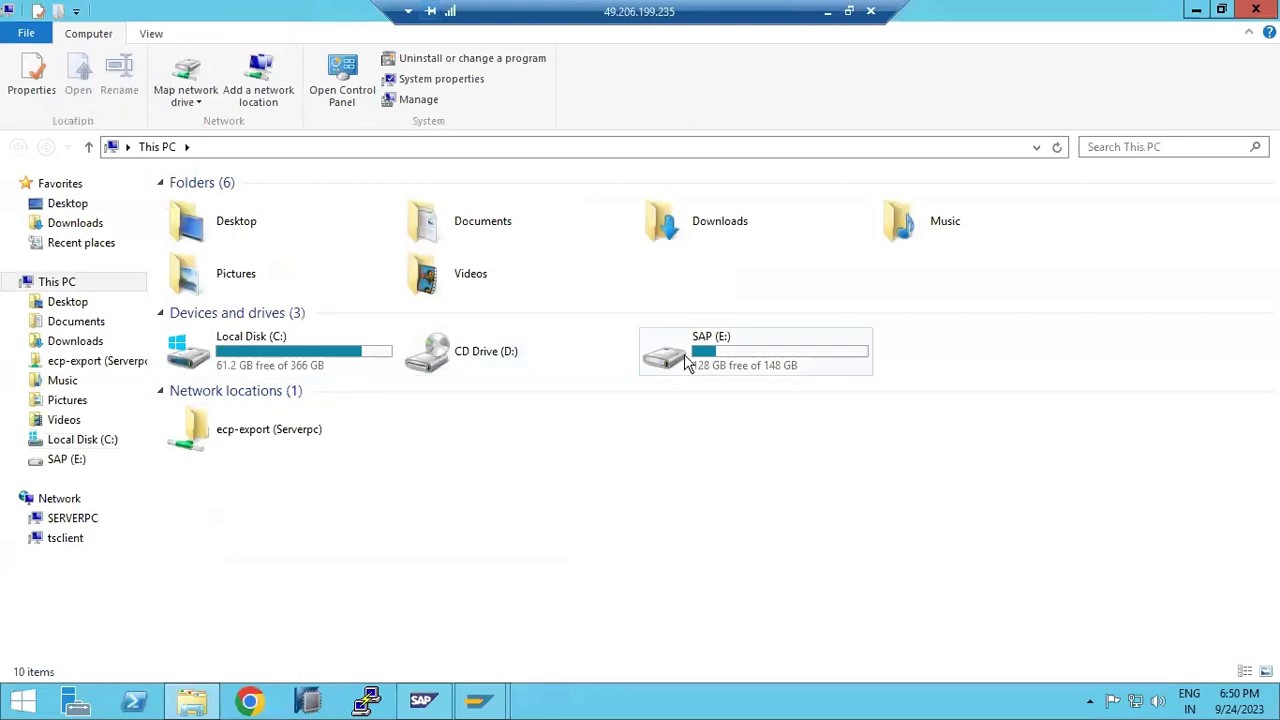
click(750, 358)
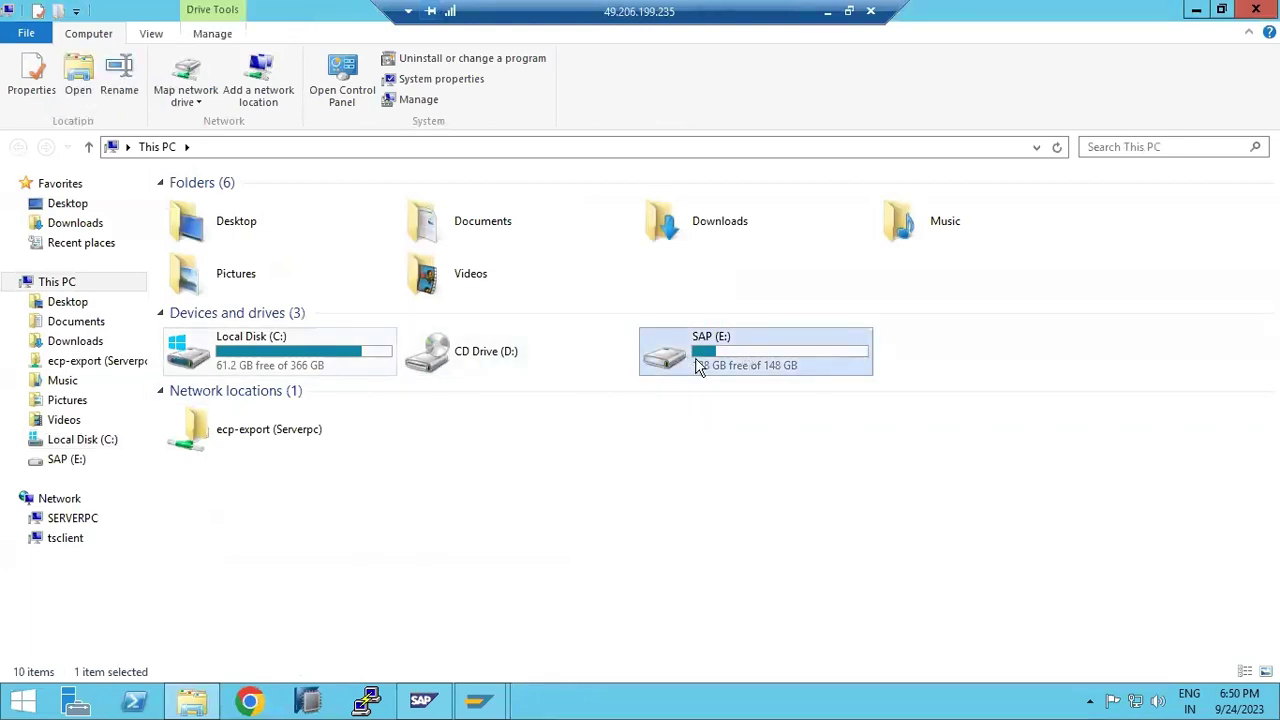
double_click(748, 362)
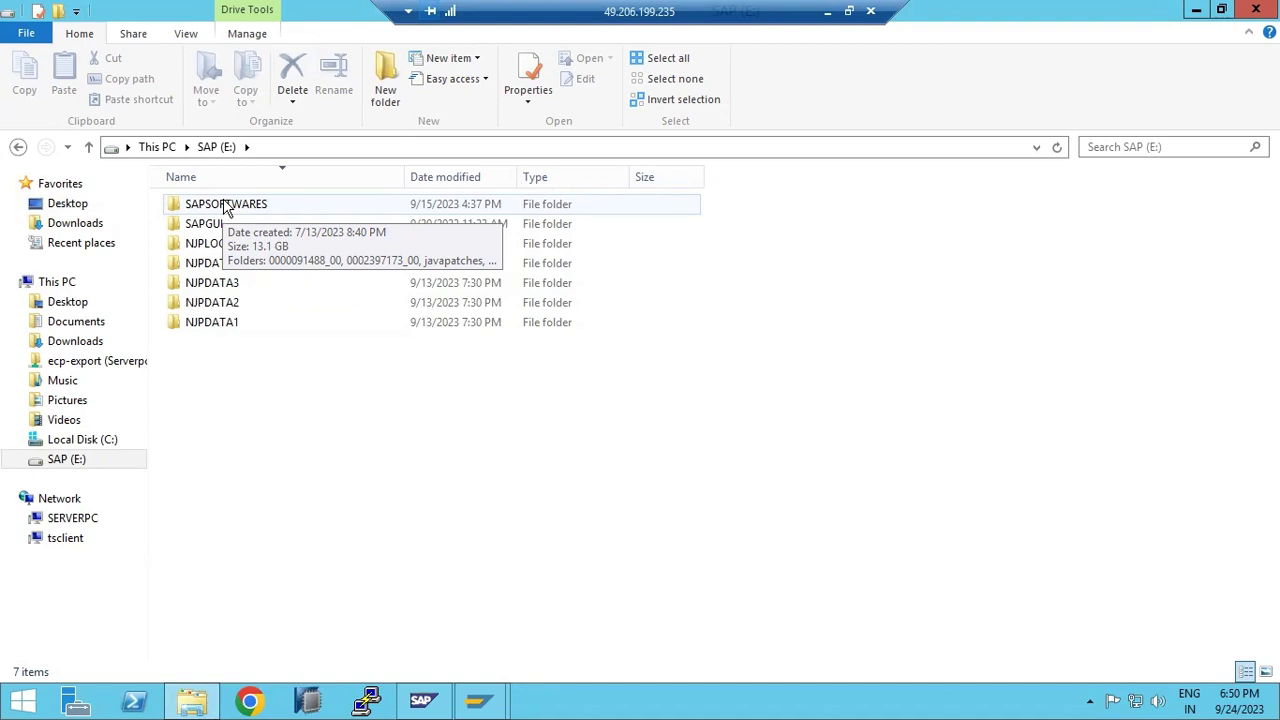
click(226, 207)
click(229, 349)
- Launch sapinst from SAPSOFTWARES\JAVASOFTWARES\SWPM and check its page in Chrome, returning to File Explorer
click(231, 208)
double_click(231, 208)
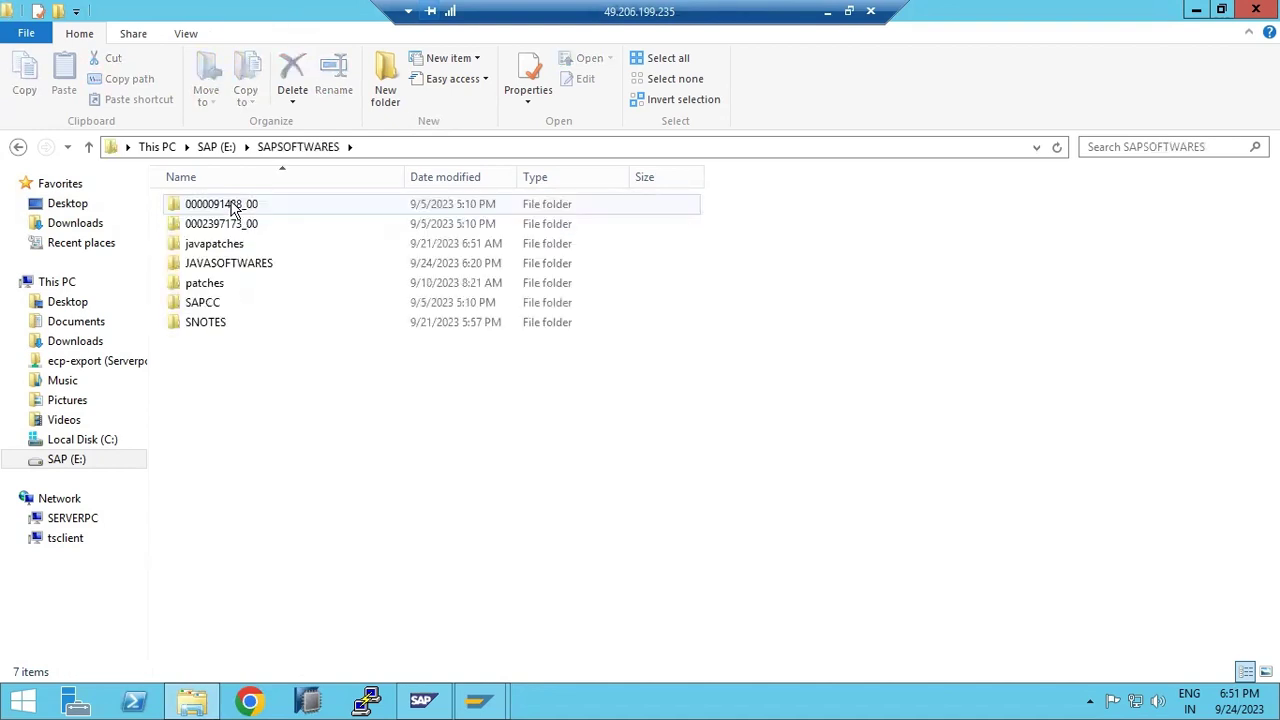
double_click(224, 266)
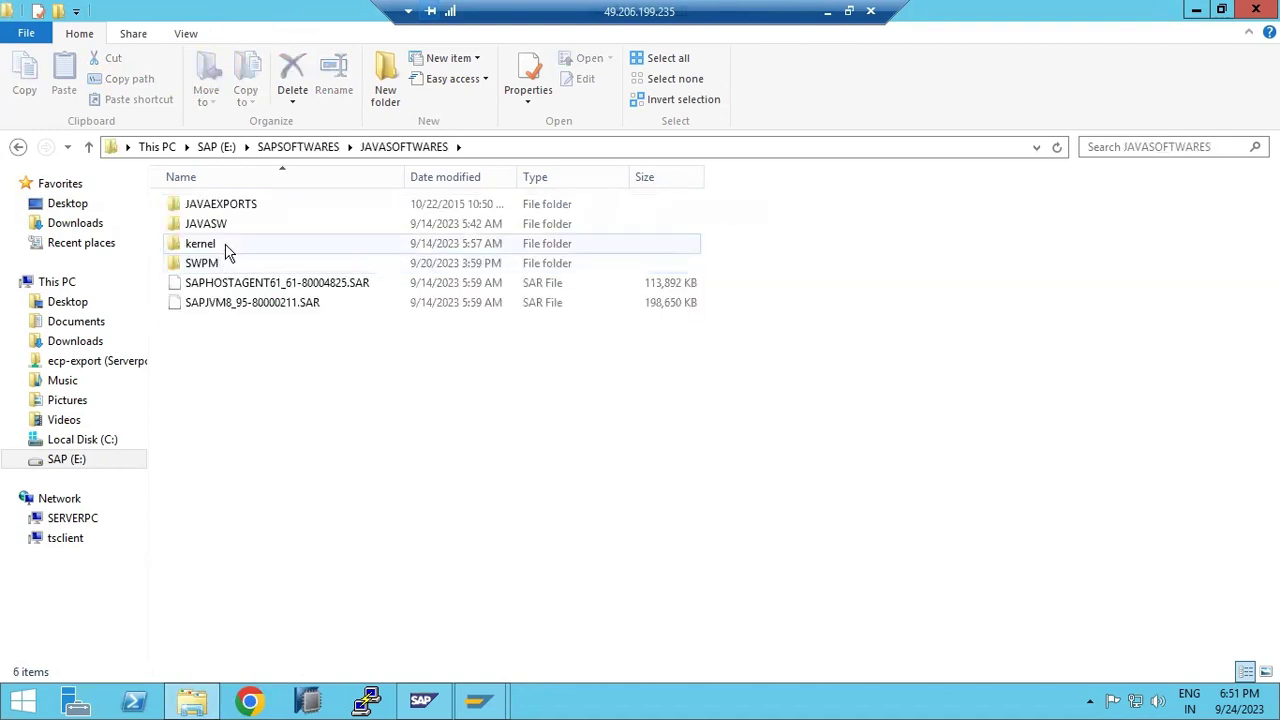
scroll(298, 500, down, 5)
double_click(197, 633)
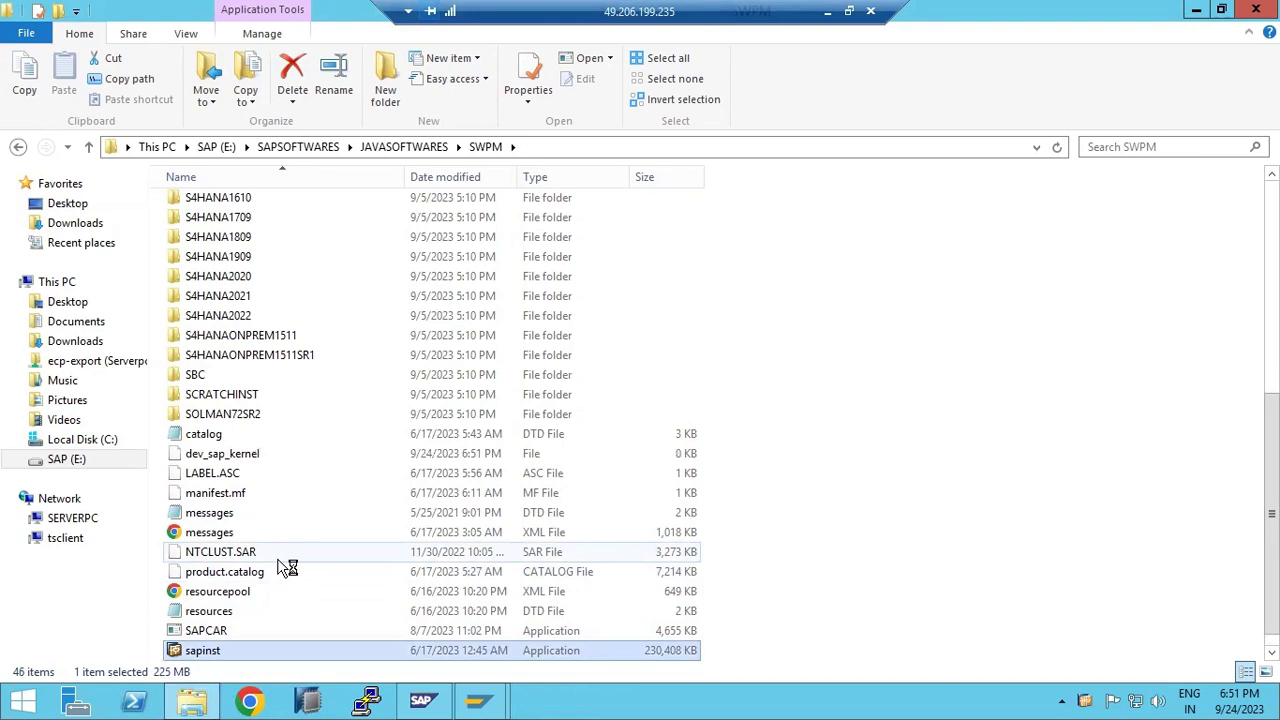
click(251, 703)
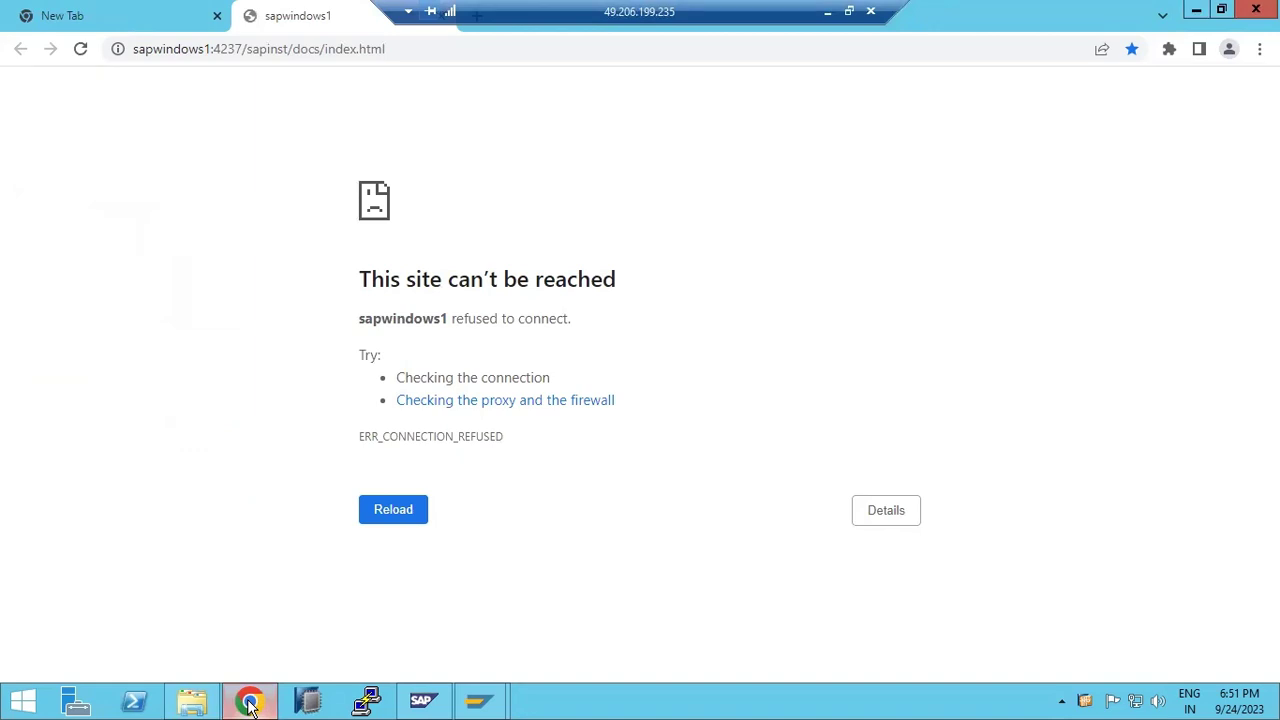
click(192, 702)
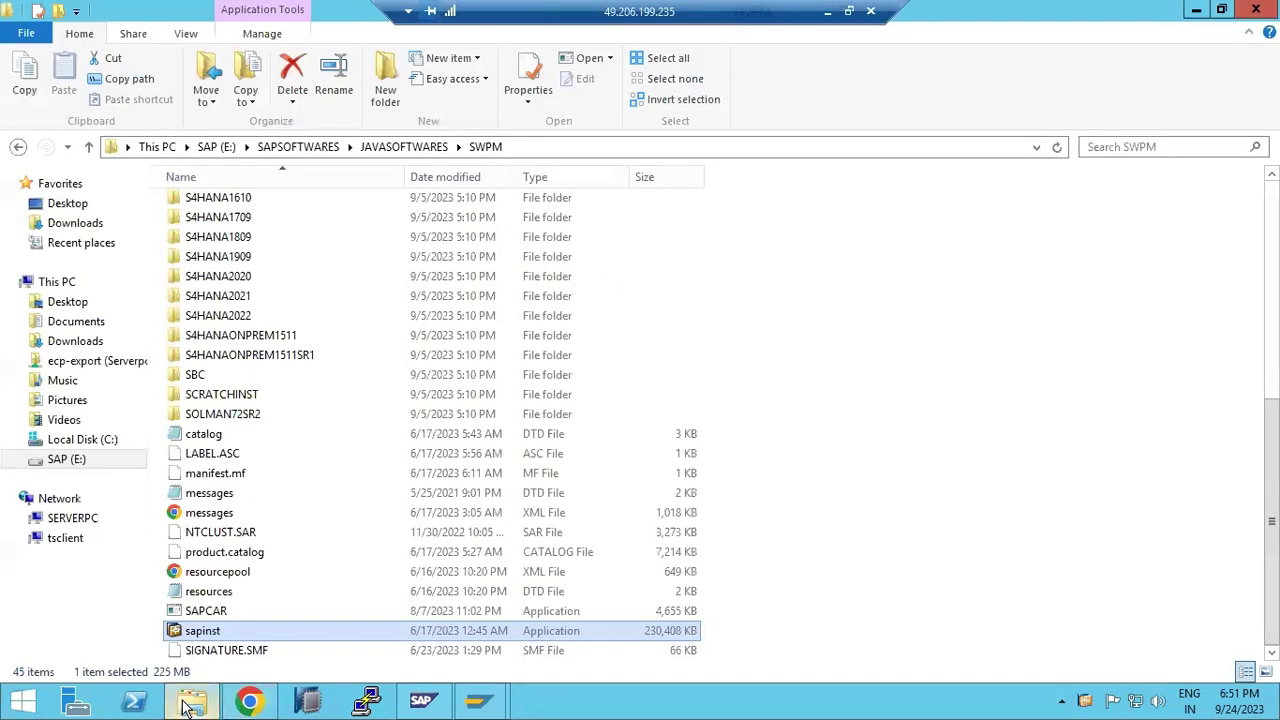
- Open the C:\Windows\System32\drivers\etc folder
click(62, 440)
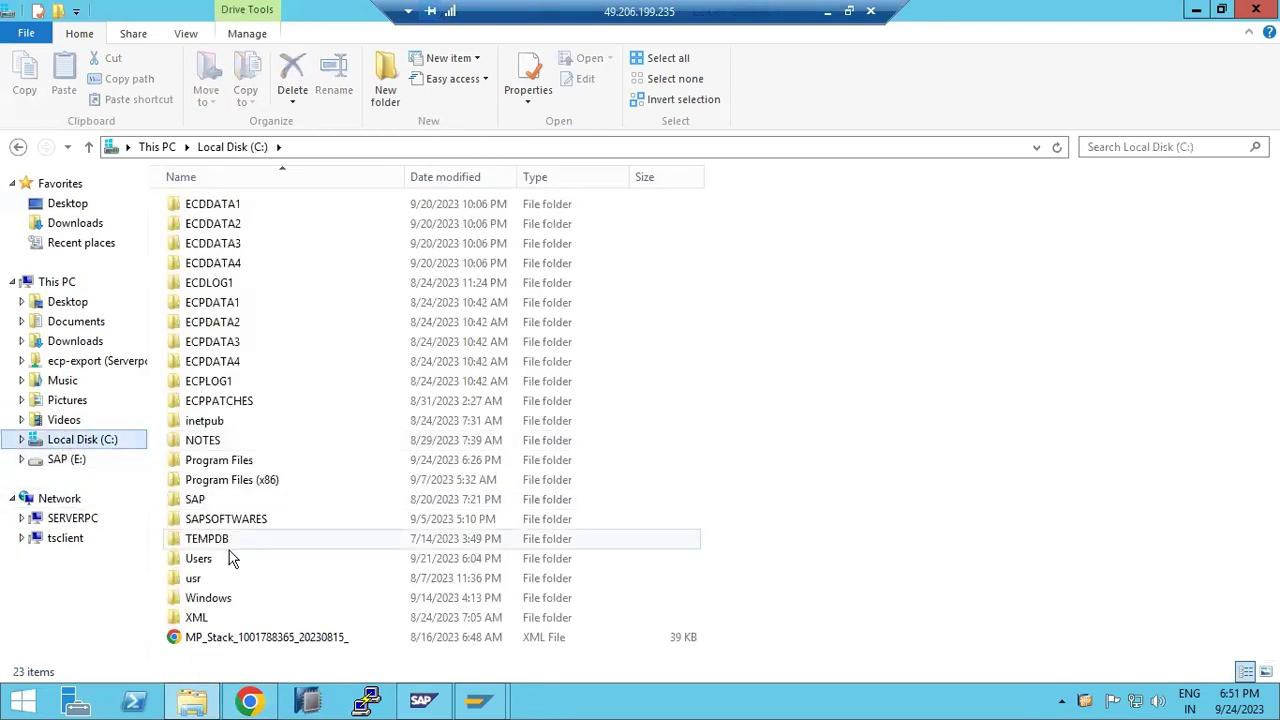
double_click(214, 600)
click(205, 401)
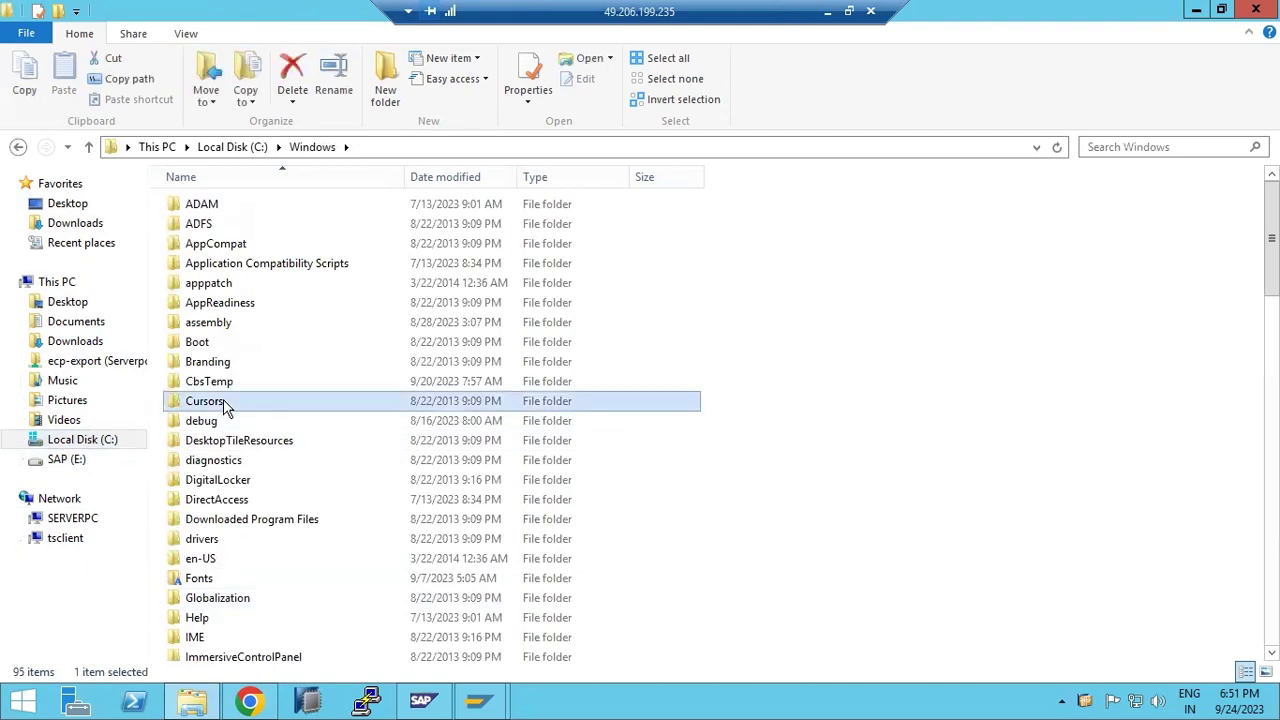
text(sys)
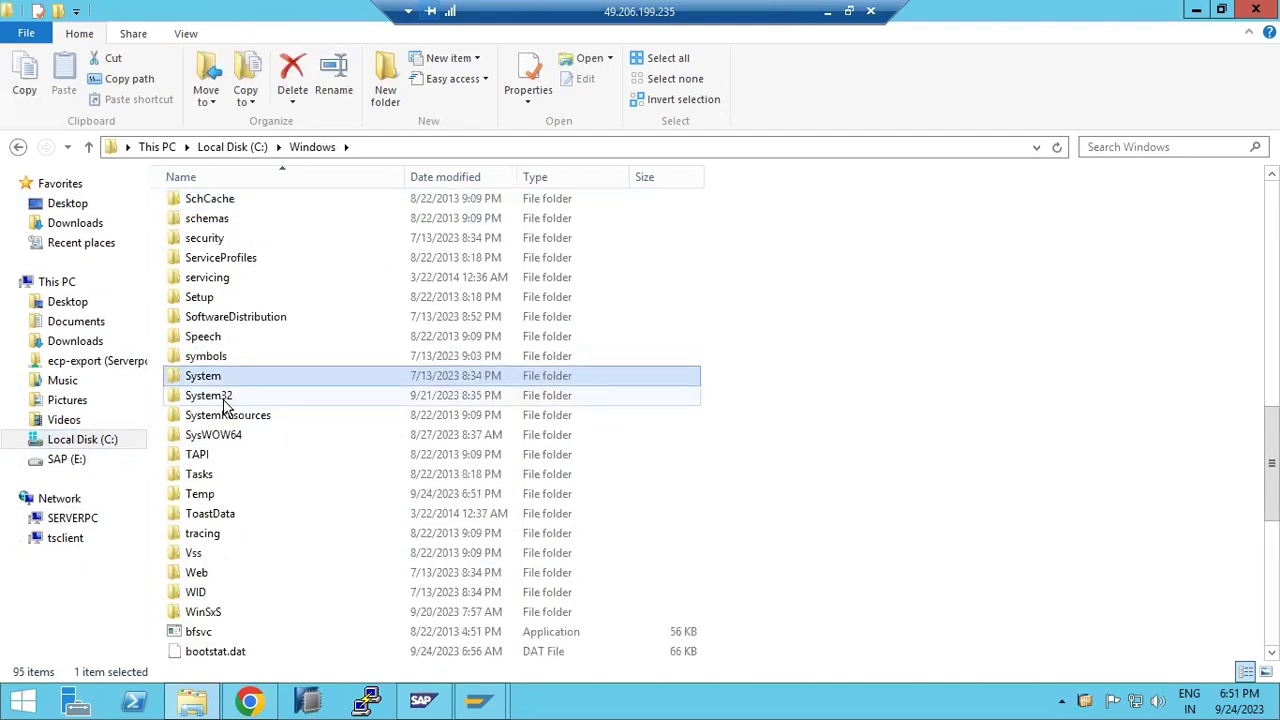
double_click(222, 400)
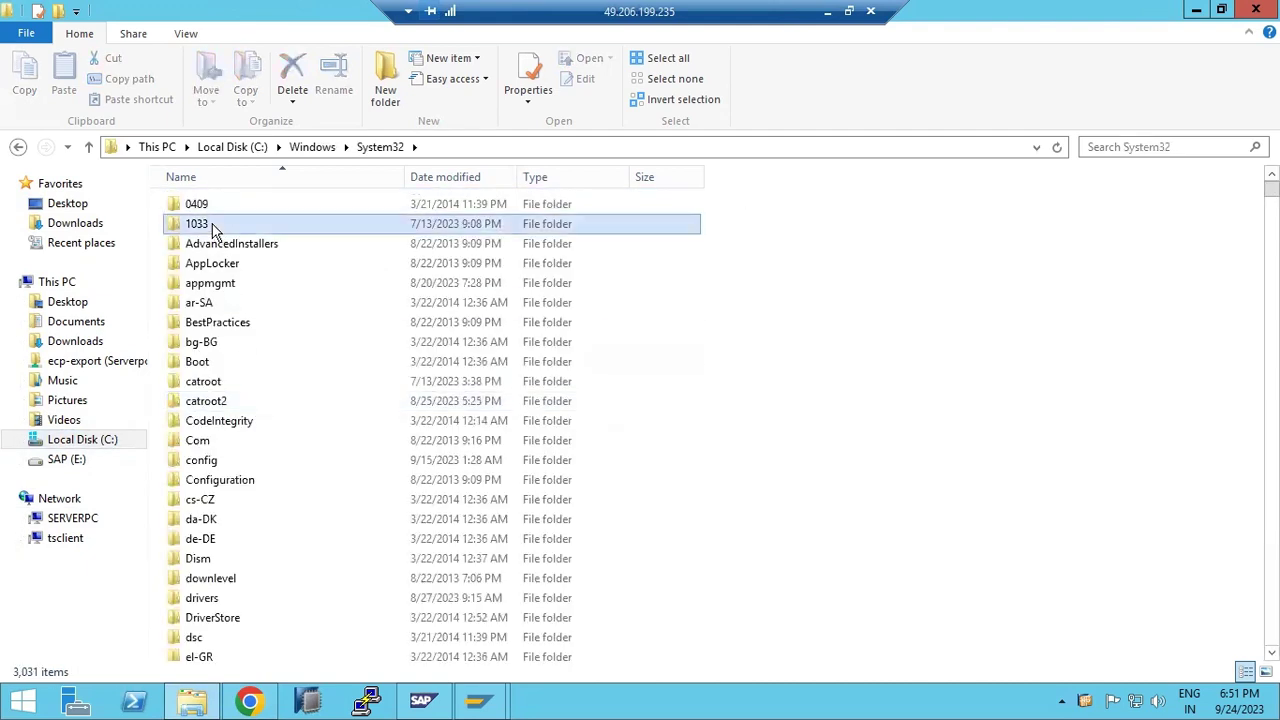
text(dr)
double_click(214, 598)
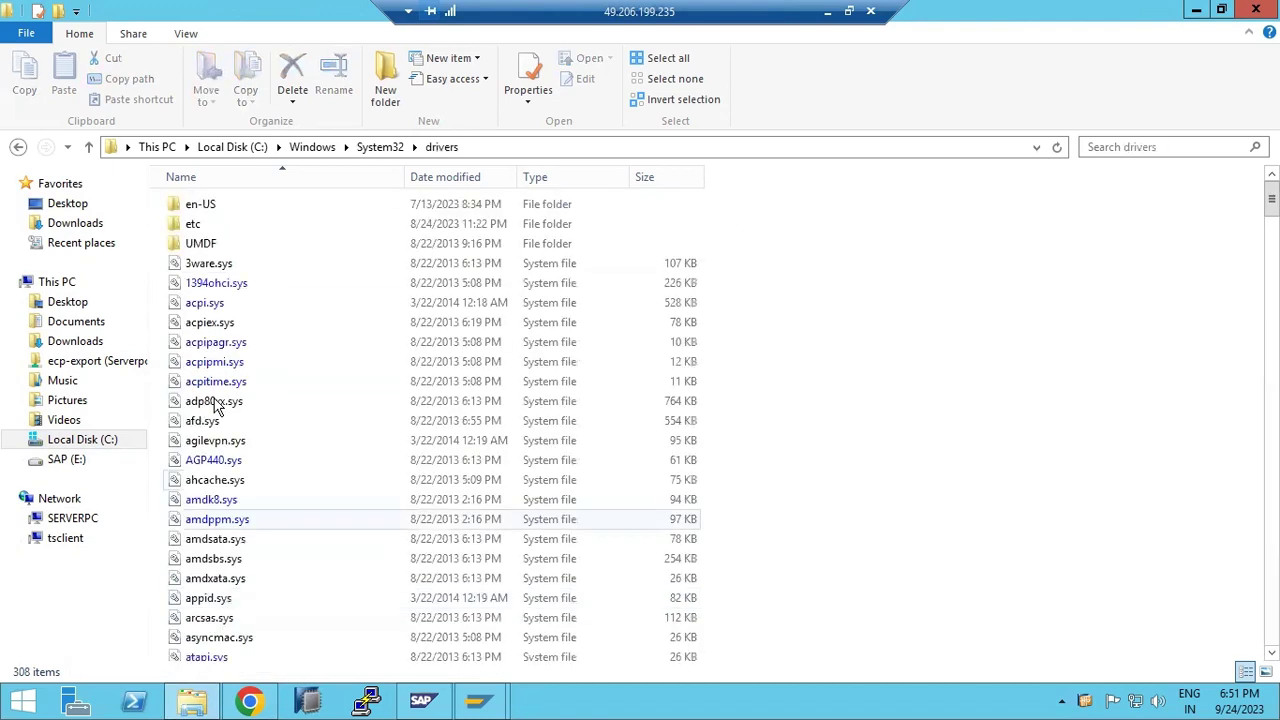
double_click(193, 223)
- Open the hosts file in Notepad, set the sapwindows1 address to 192.168.0.126, then save and close it
click(200, 205)
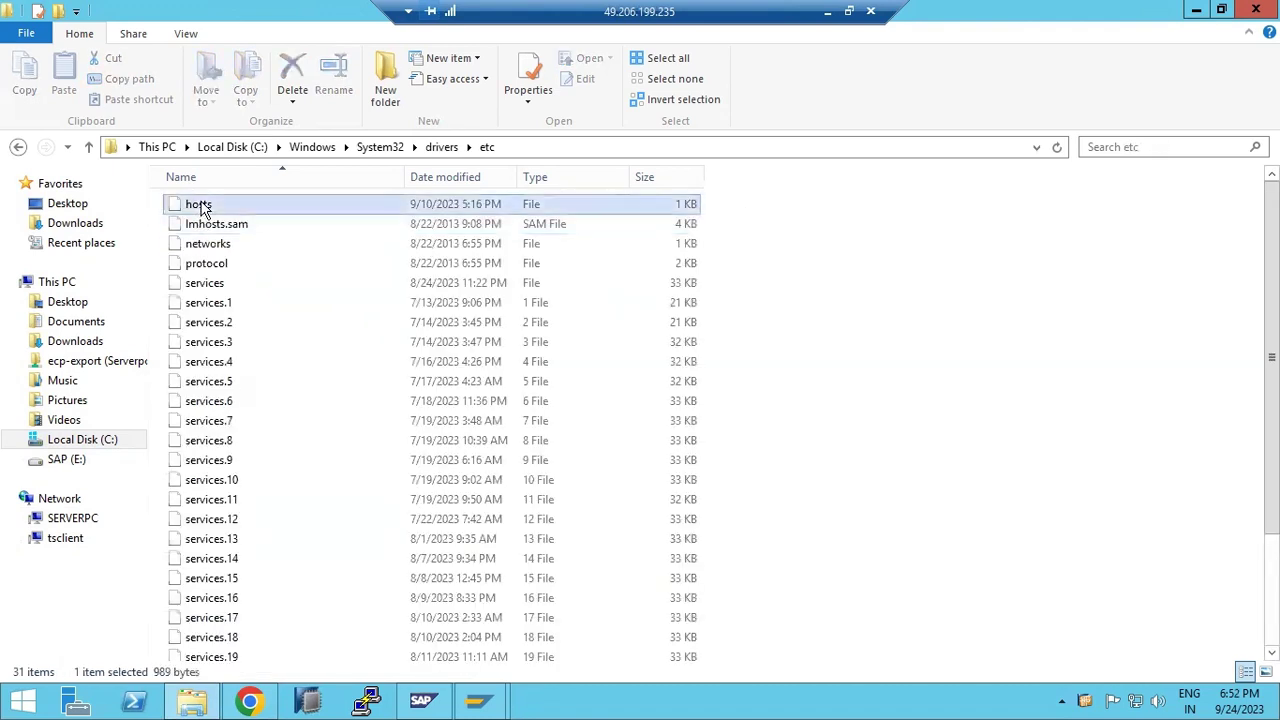
double_click(200, 205)
click(524, 487)
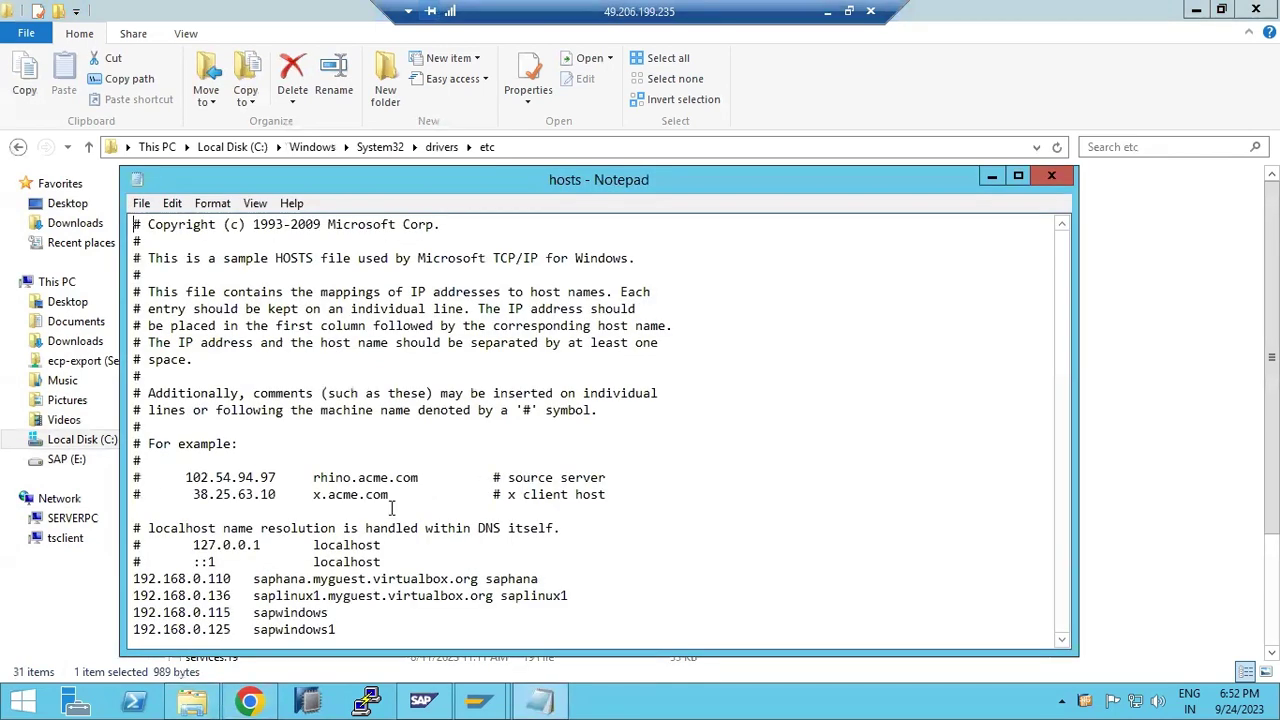
click(233, 629)
key(BackSpace)
text(6)
click(1051, 176)
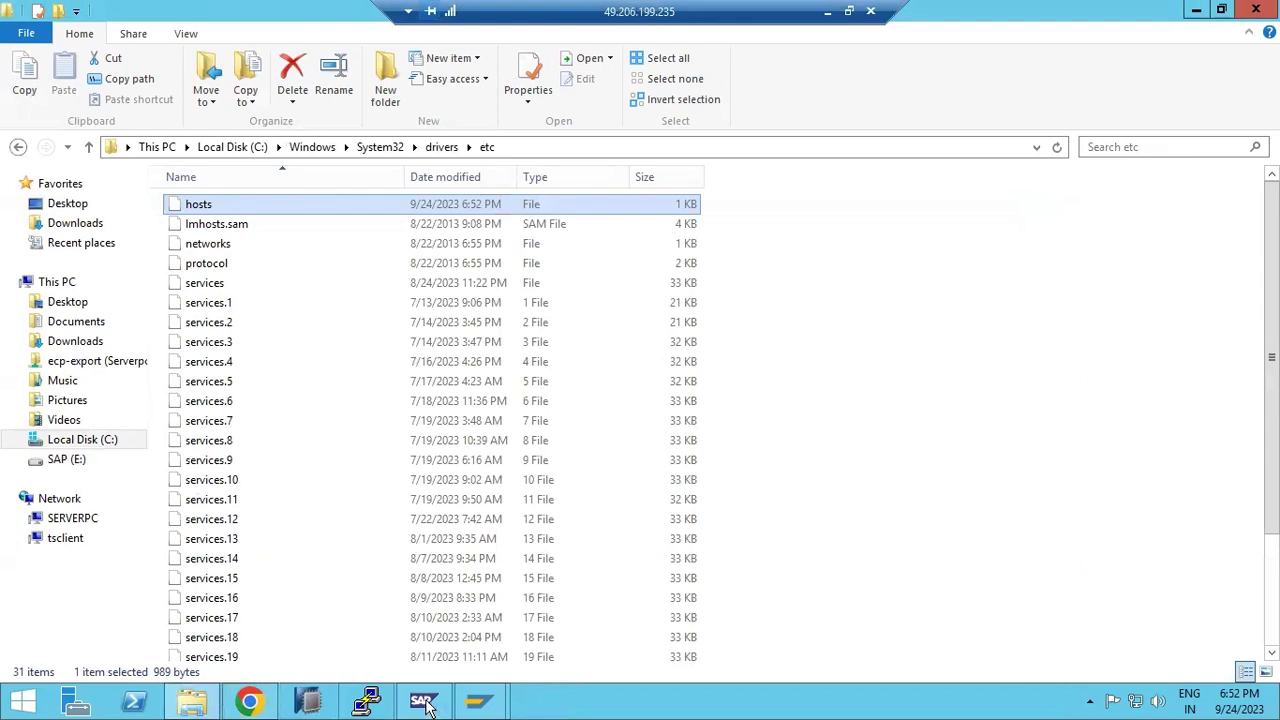
- Reload the sapinst page in Chrome and proceed to sapwindows1 past the certificate warning
click(250, 701)
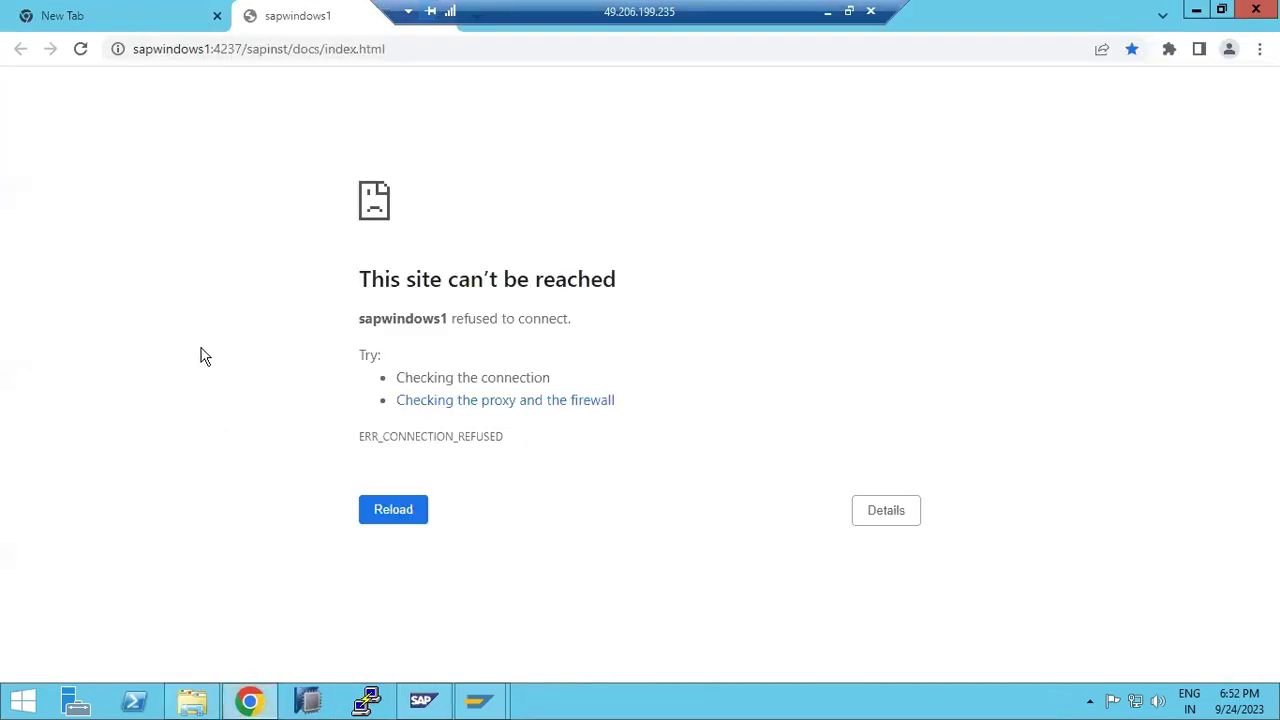
click(81, 50)
click(424, 544)
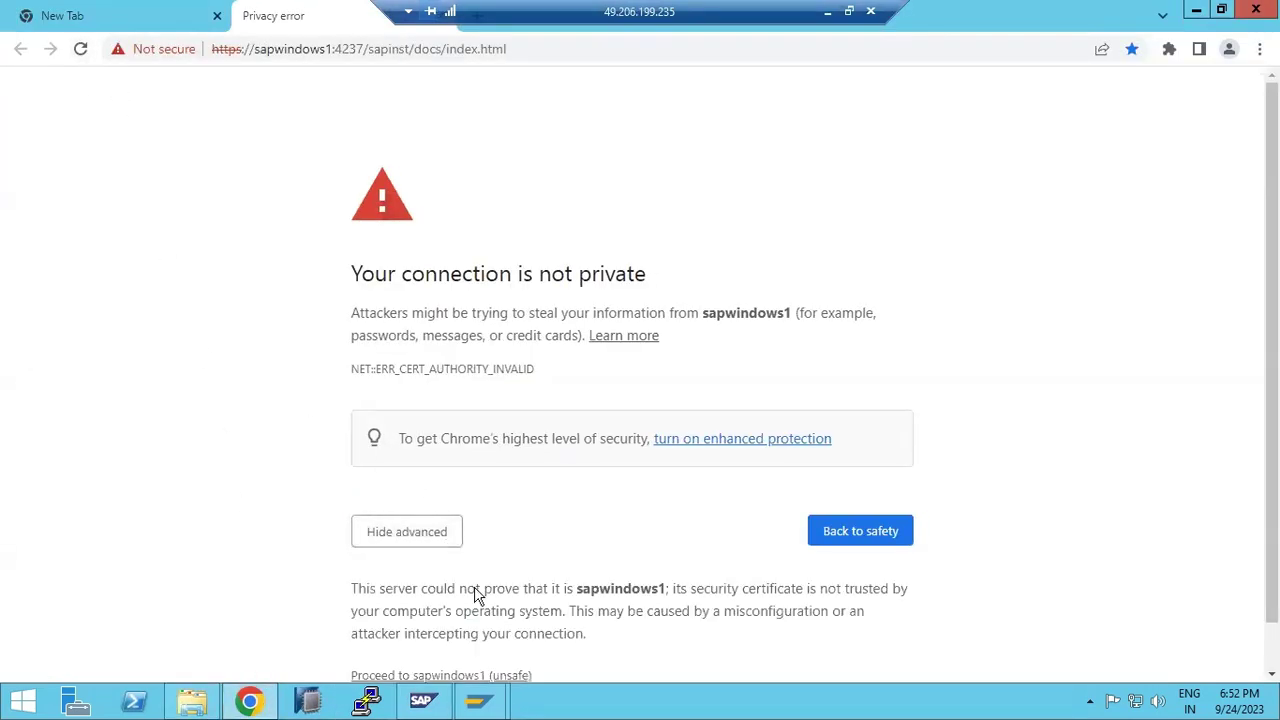
scroll(474, 605, down, 1)
click(464, 634)
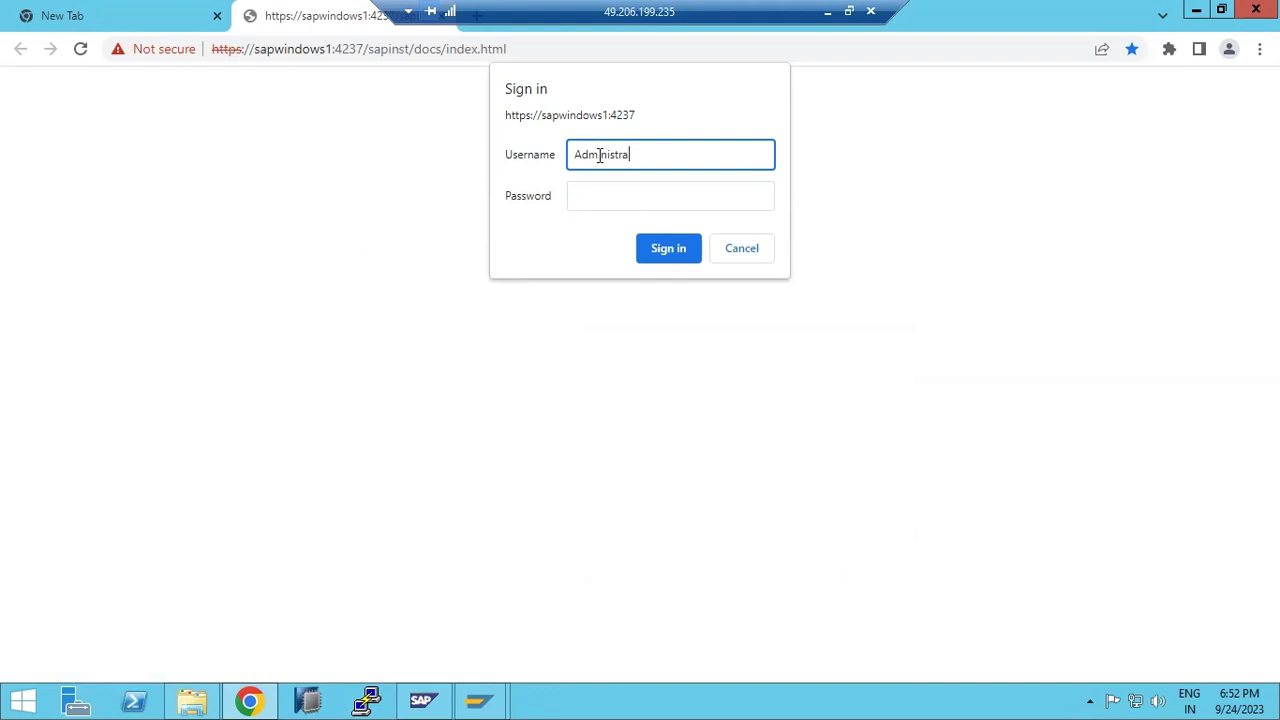
- Sign in to the sapinst page at sapwindows1:4237 as Administrator with the account password, and highlight the port in the address
key(Tab)
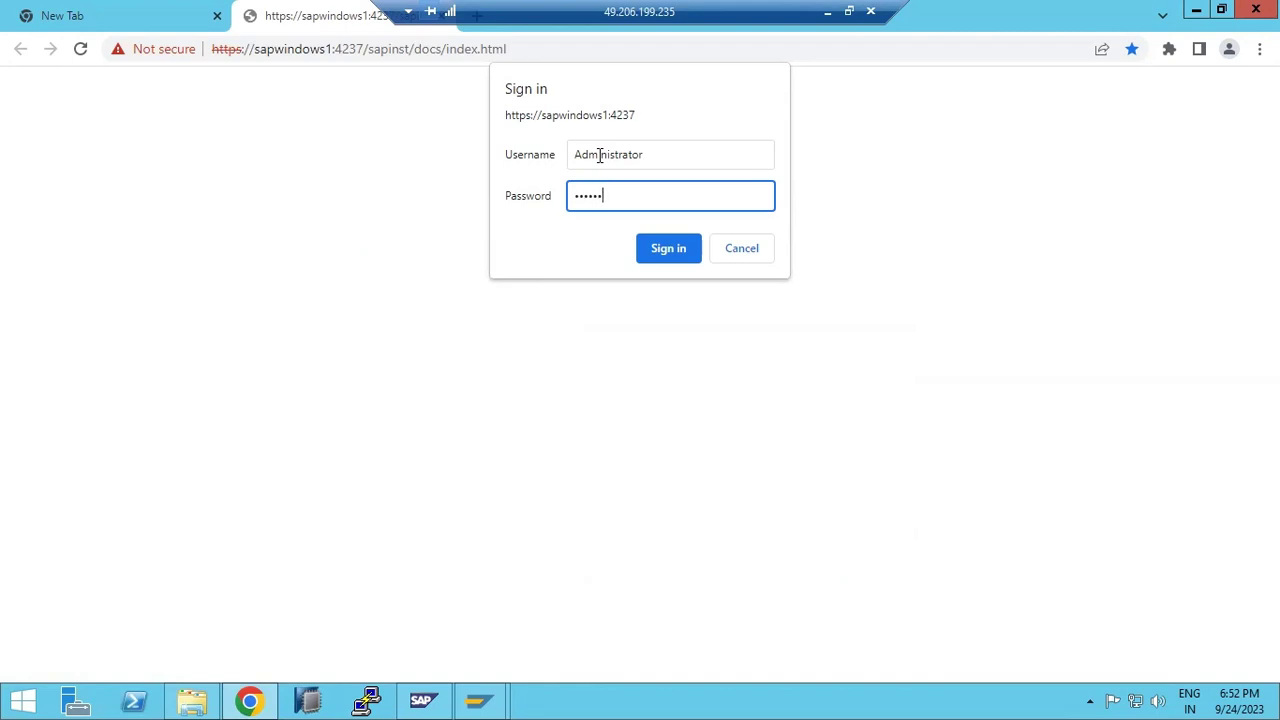
key(Return)
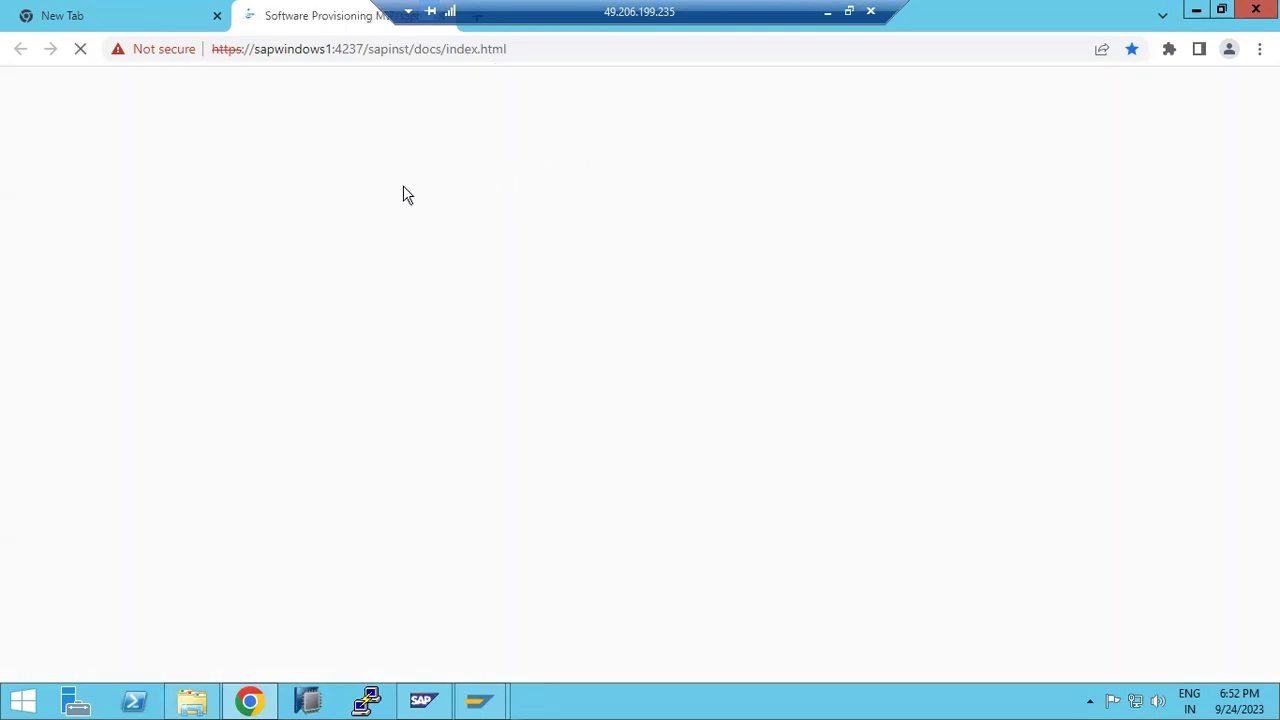
double_click(343, 48)
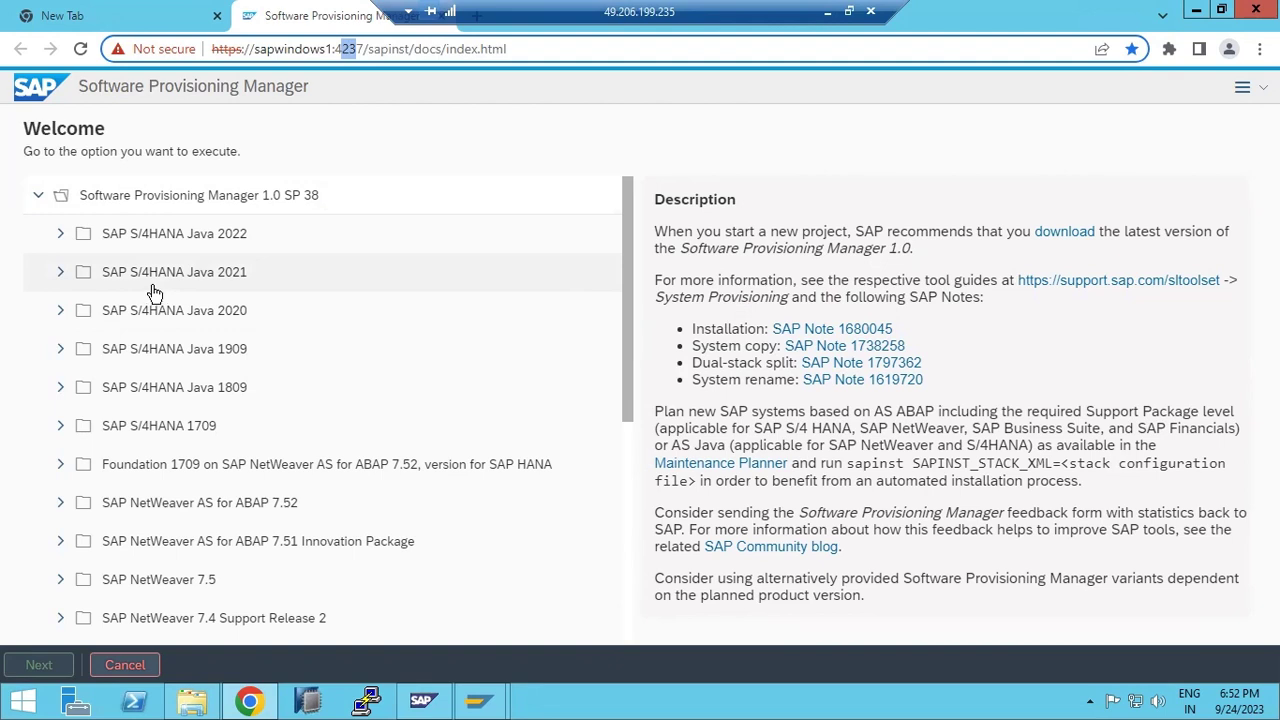
- Expand Generic Options down to the Database Tools for MS SQL Server and look through the options offered
scroll(145, 390, down, 2)
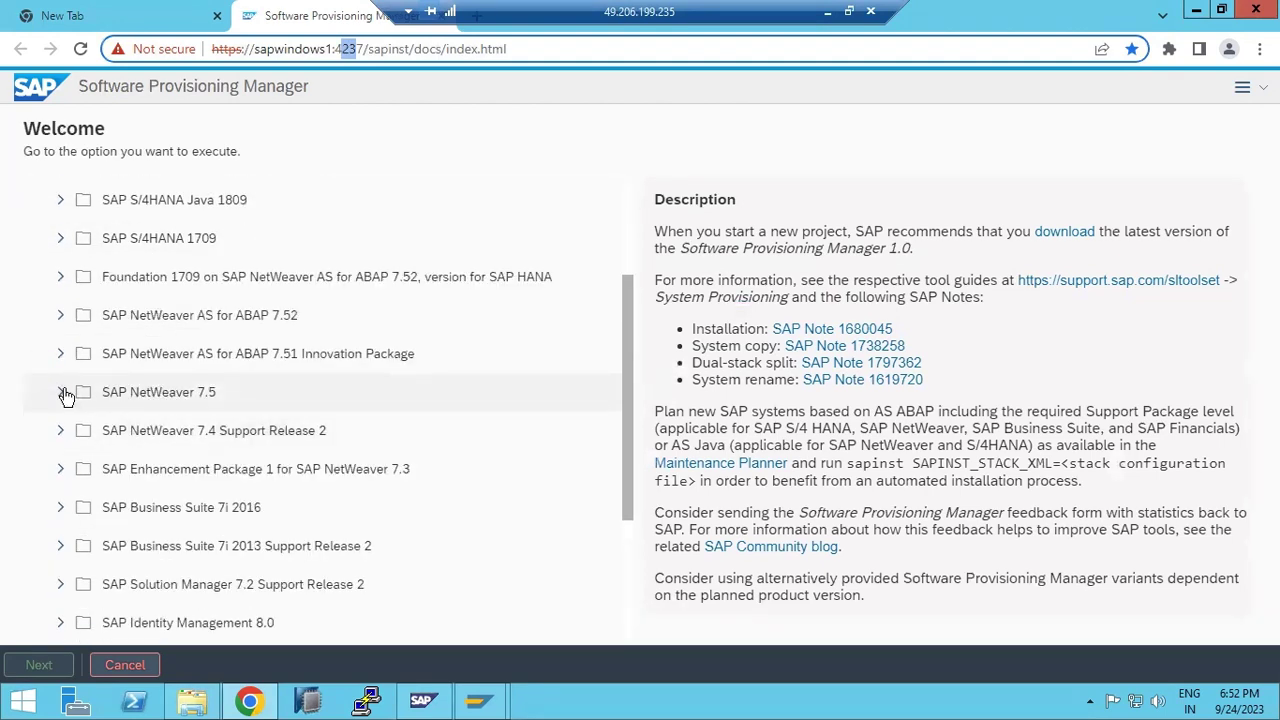
scroll(63, 395, down, 3)
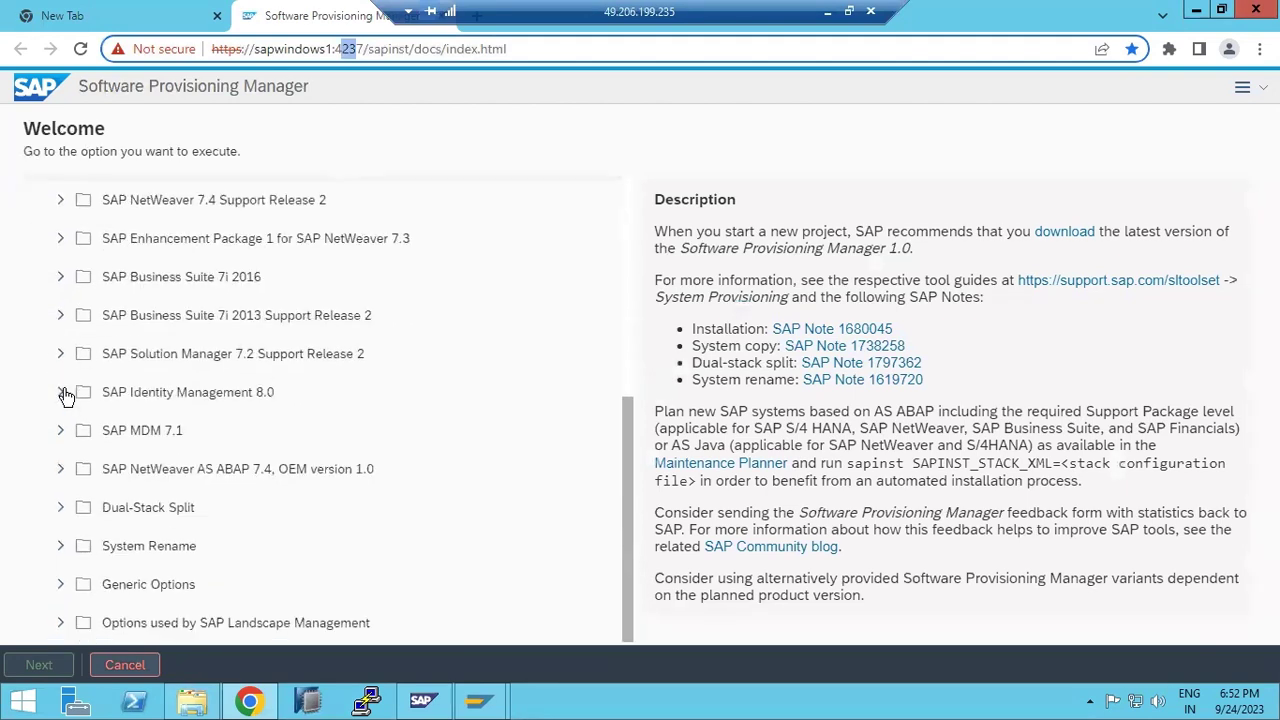
click(61, 584)
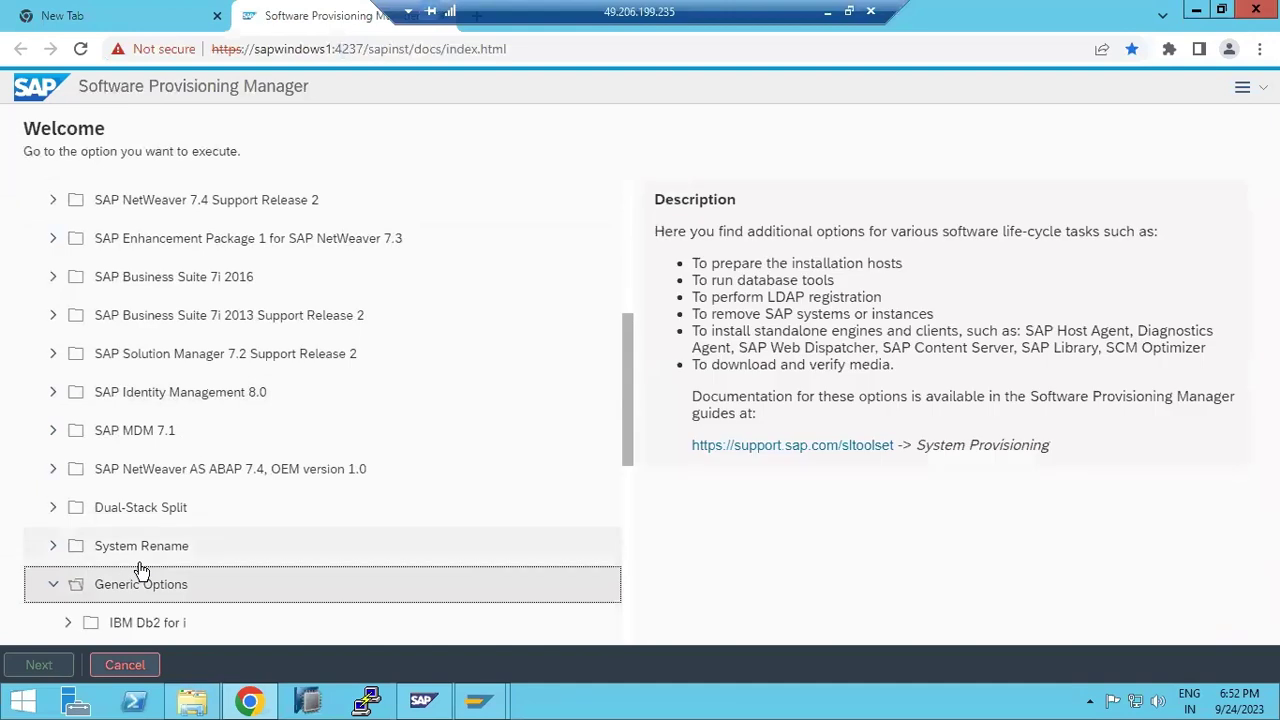
scroll(82, 560, down, 3)
click(70, 500)
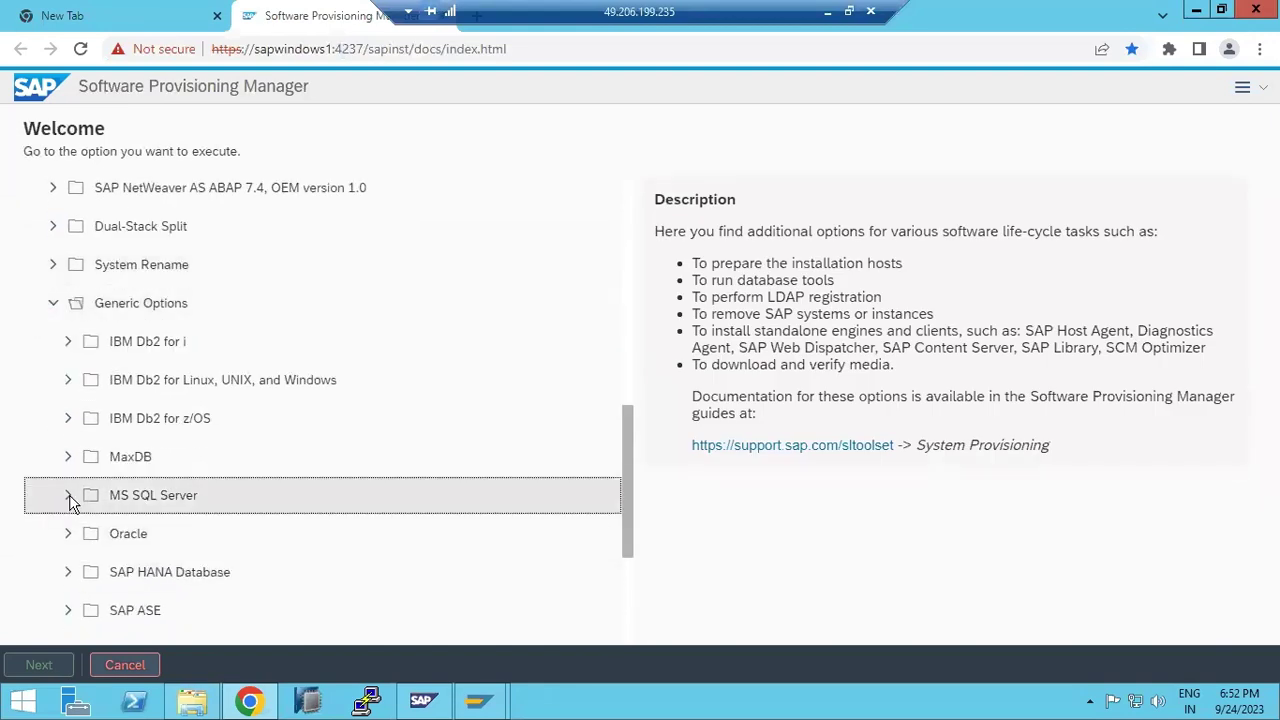
scroll(84, 508, down, 1)
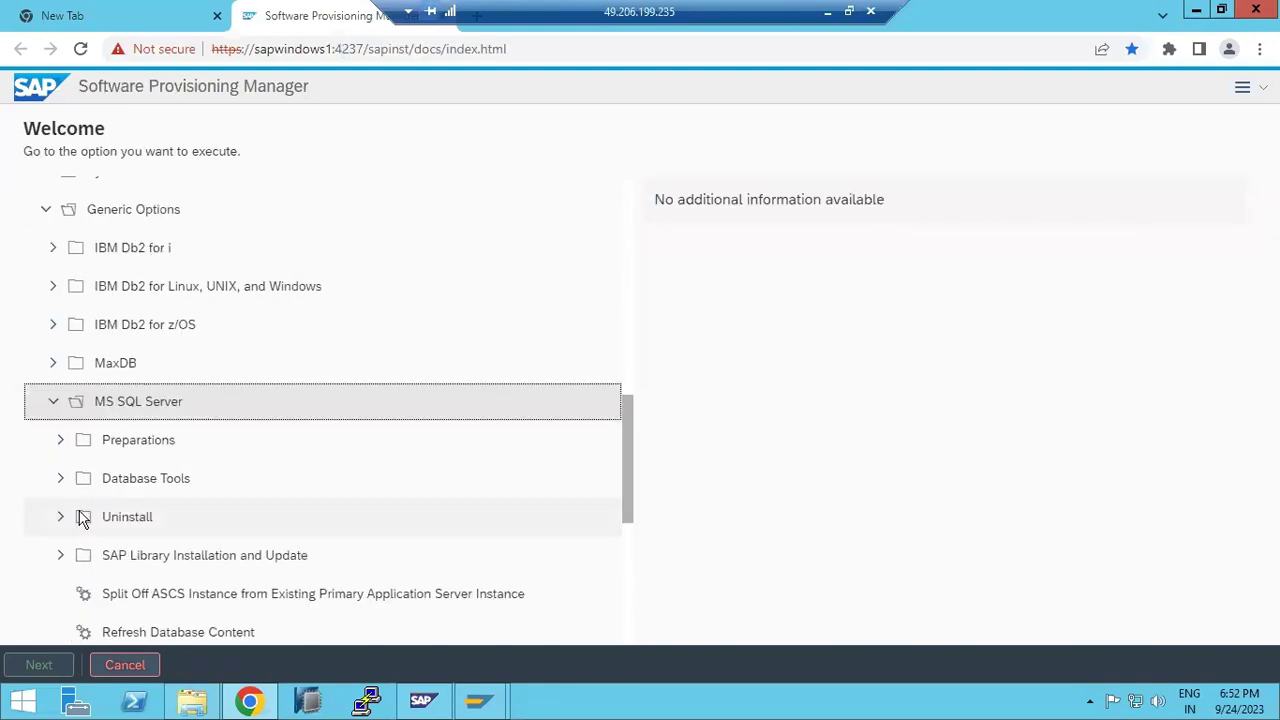
click(61, 480)
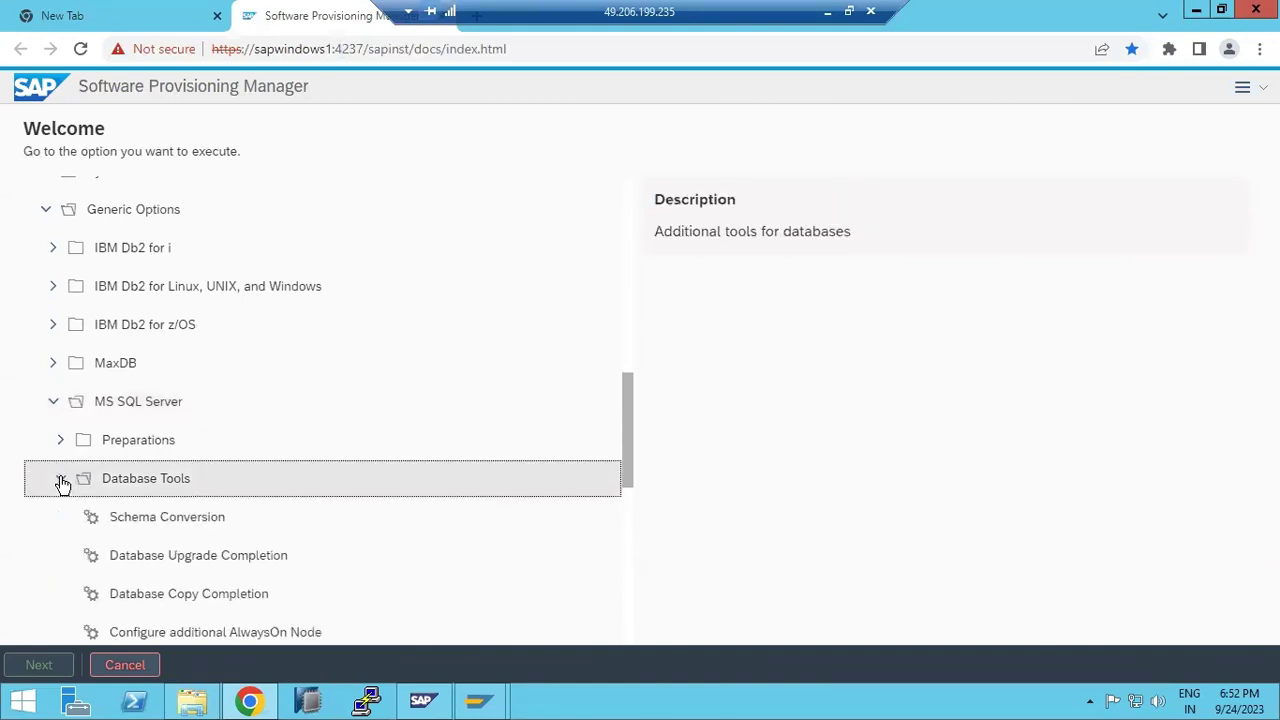
scroll(61, 483, down, 2)
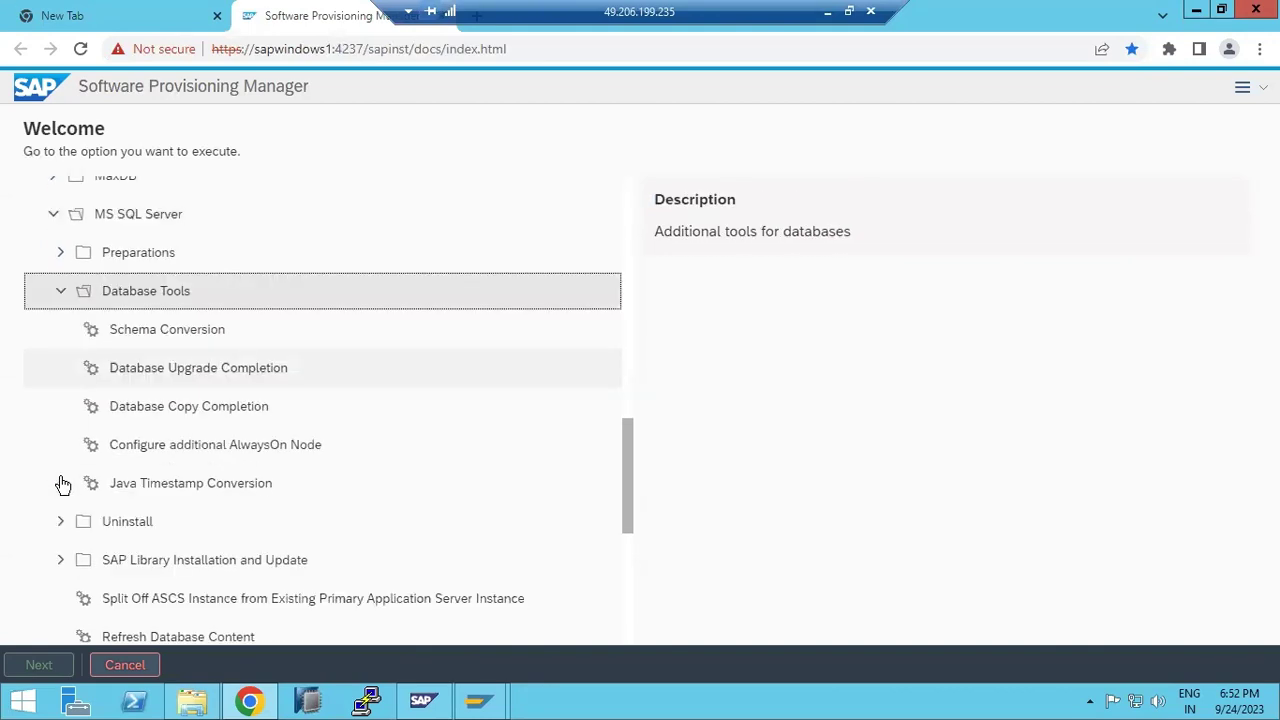
scroll(61, 483, down, 4)
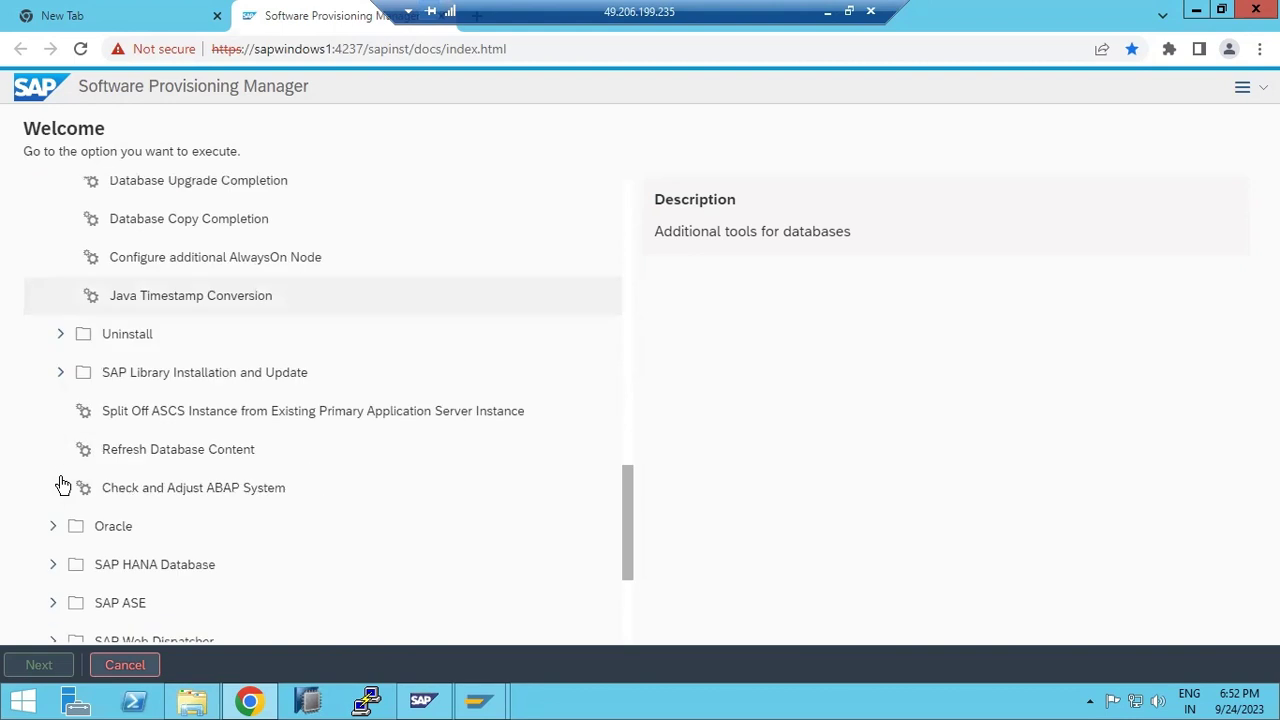
scroll(61, 484, down, 1)
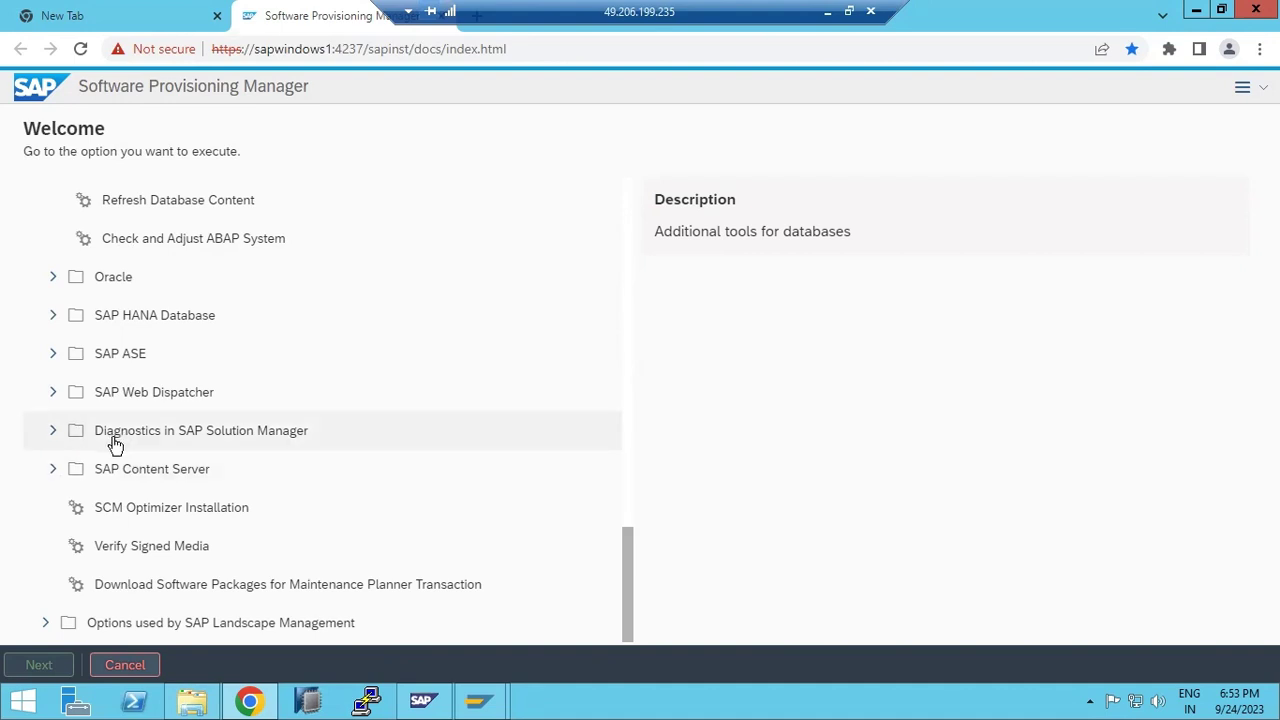
- Review the install and uninstall Diagnostics Agent options under Diagnostics in SAP Solution Manager, then collapse that folder
click(54, 435)
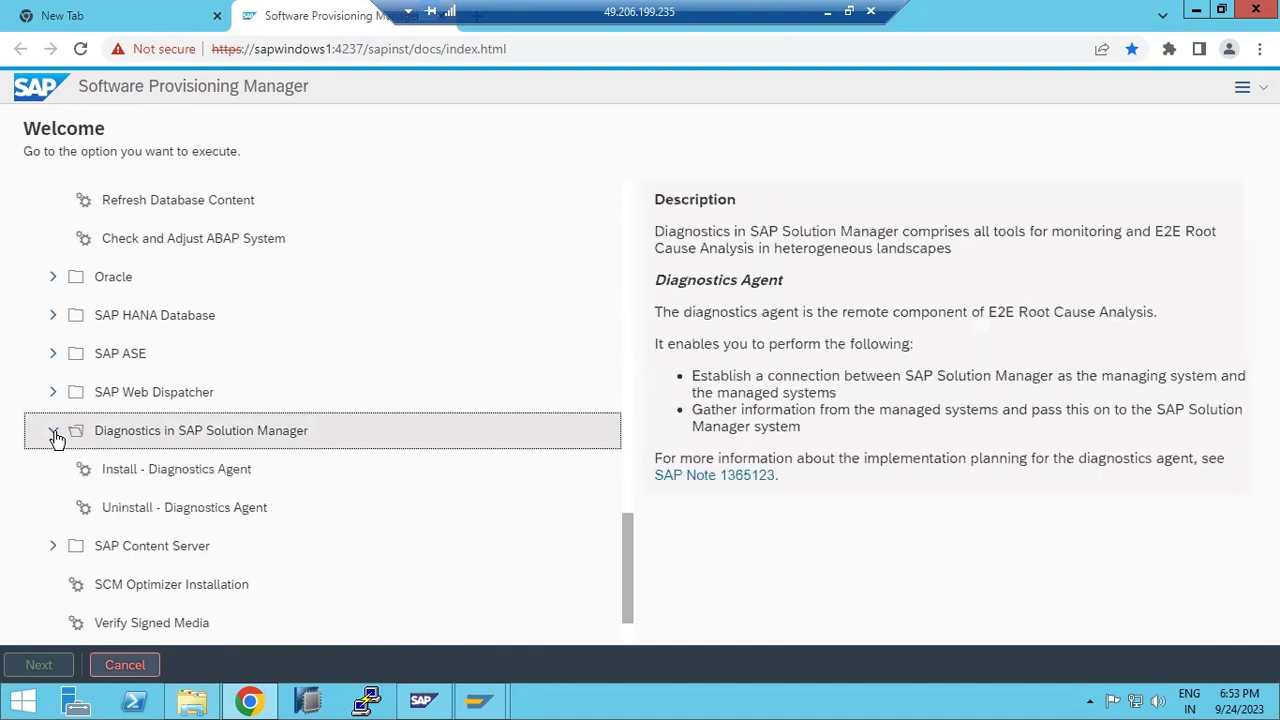
click(127, 473)
scroll(110, 465, down, 1)
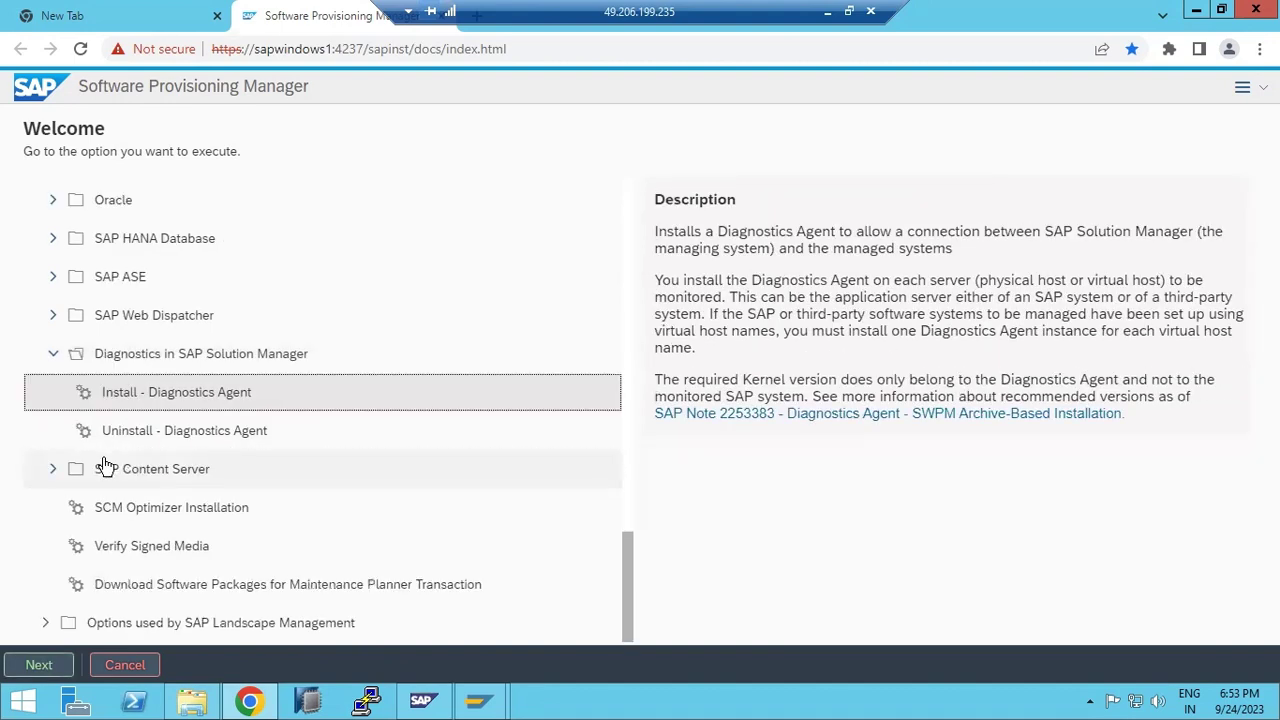
click(123, 443)
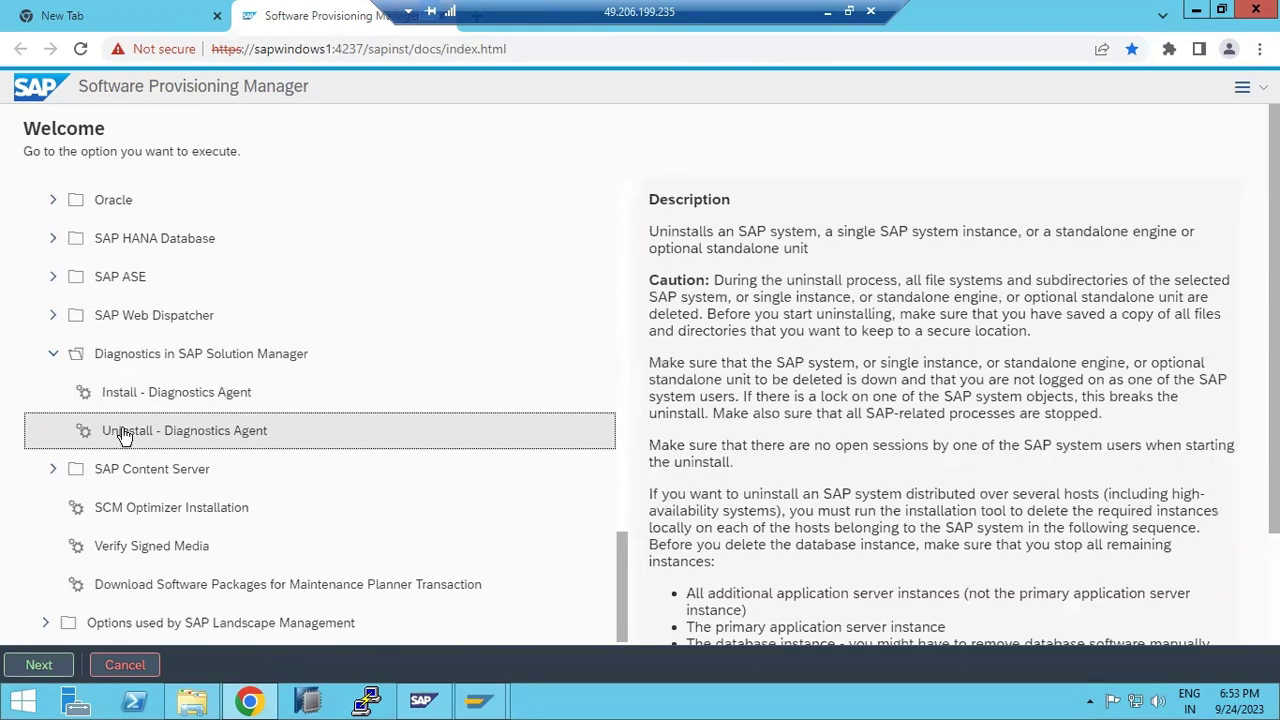
click(117, 401)
click(53, 356)
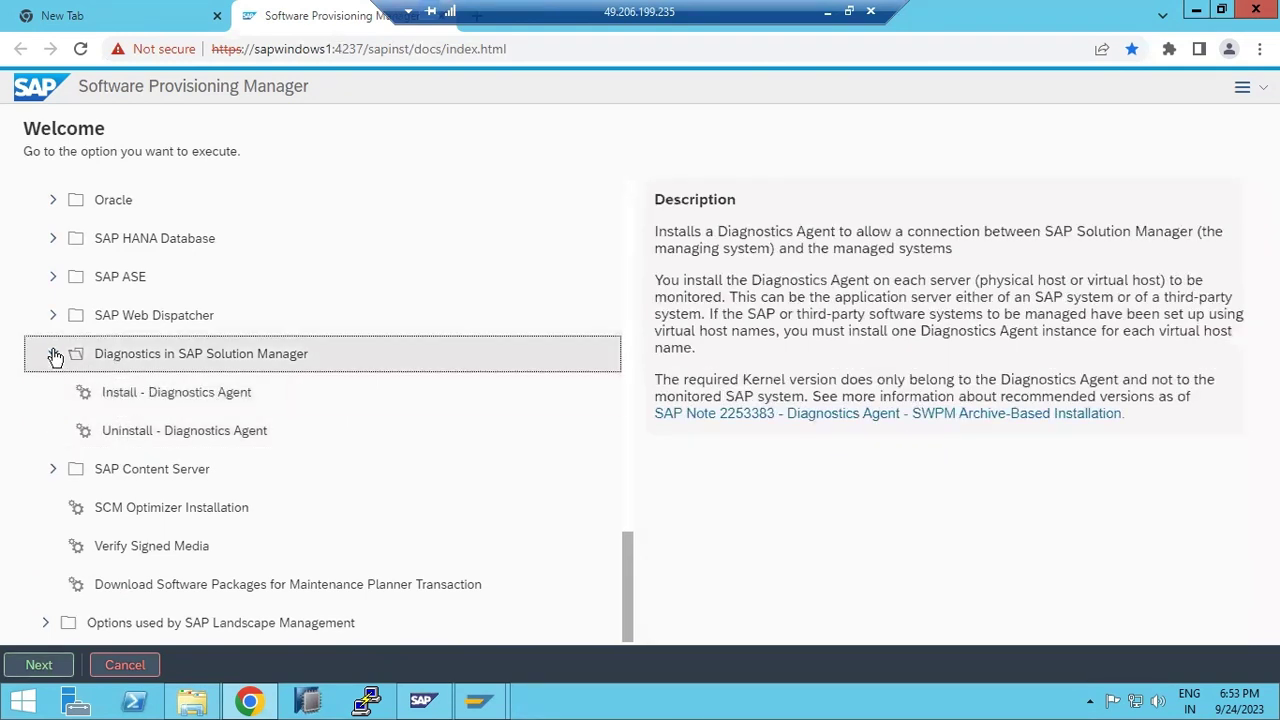
- Expand SAP Content Server under Generic Options and look over its installation options
click(50, 469)
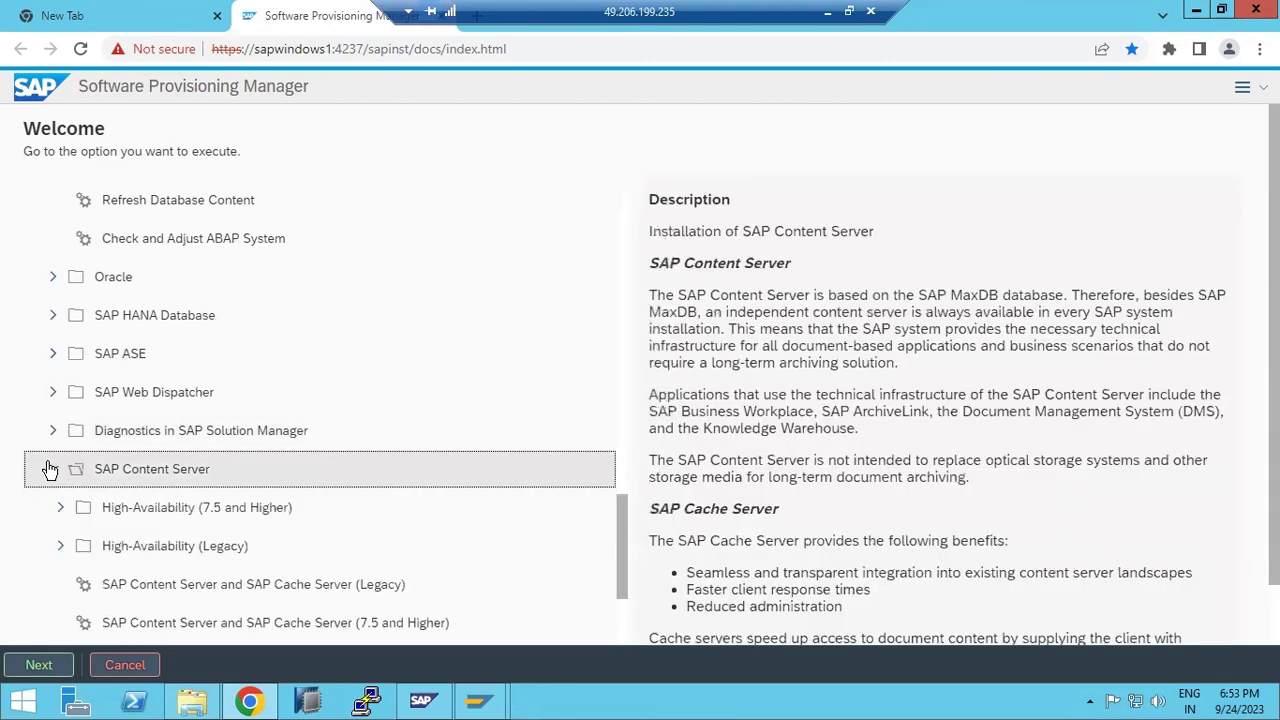
scroll(63, 478, down, 2)
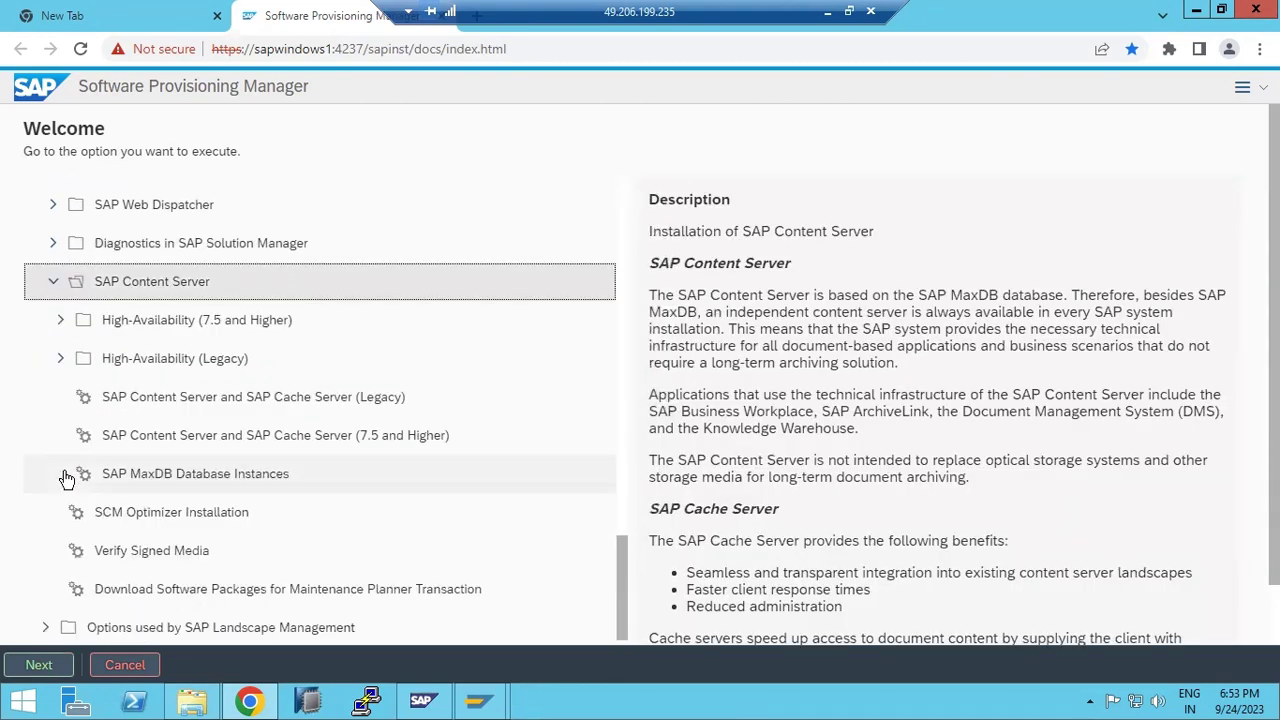
scroll(66, 480, down, 1)
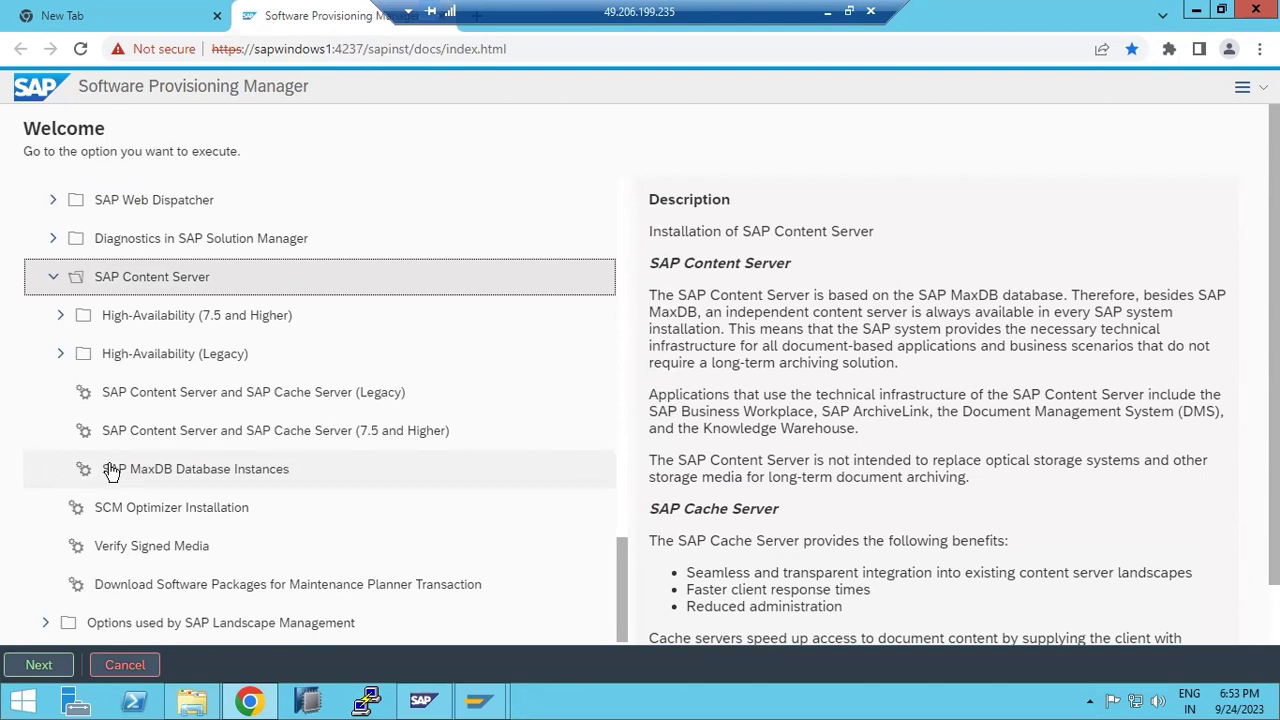
- Expand SAP NetWeaver 7.5, its MS SQL Server folder and the System Copy folder inside it
scroll(110, 471, up, 7)
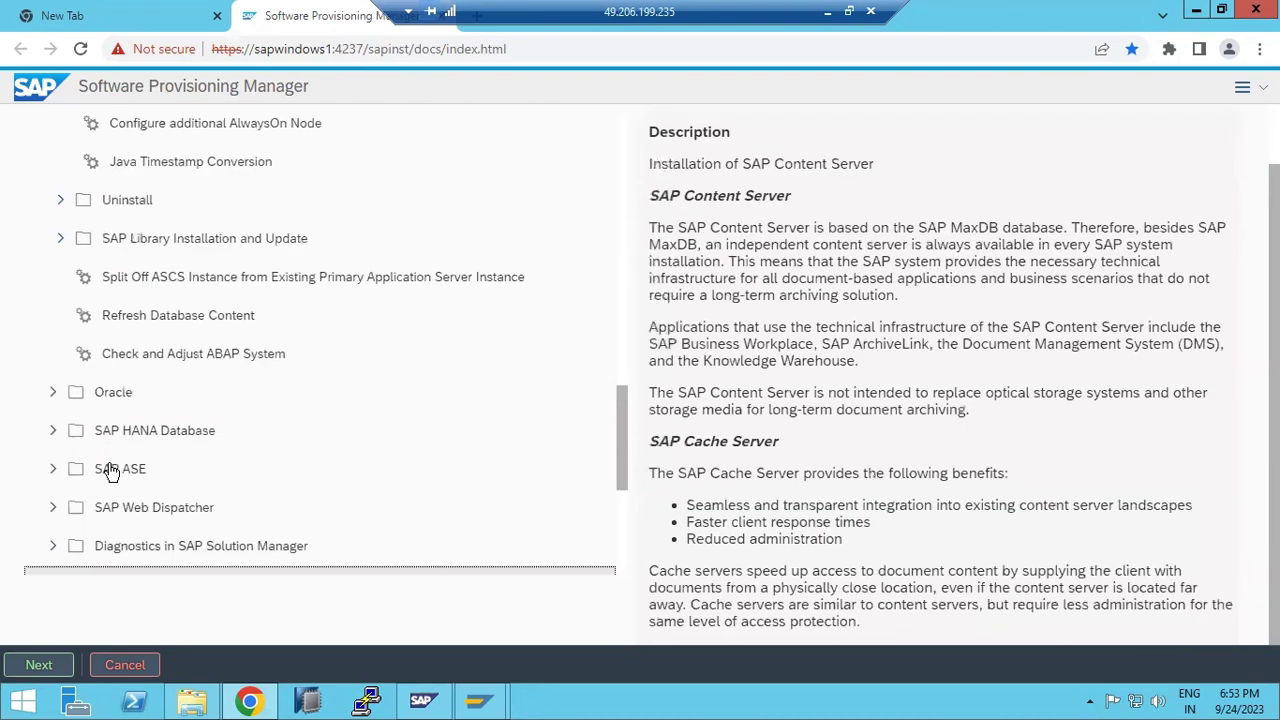
scroll(110, 471, up, 15)
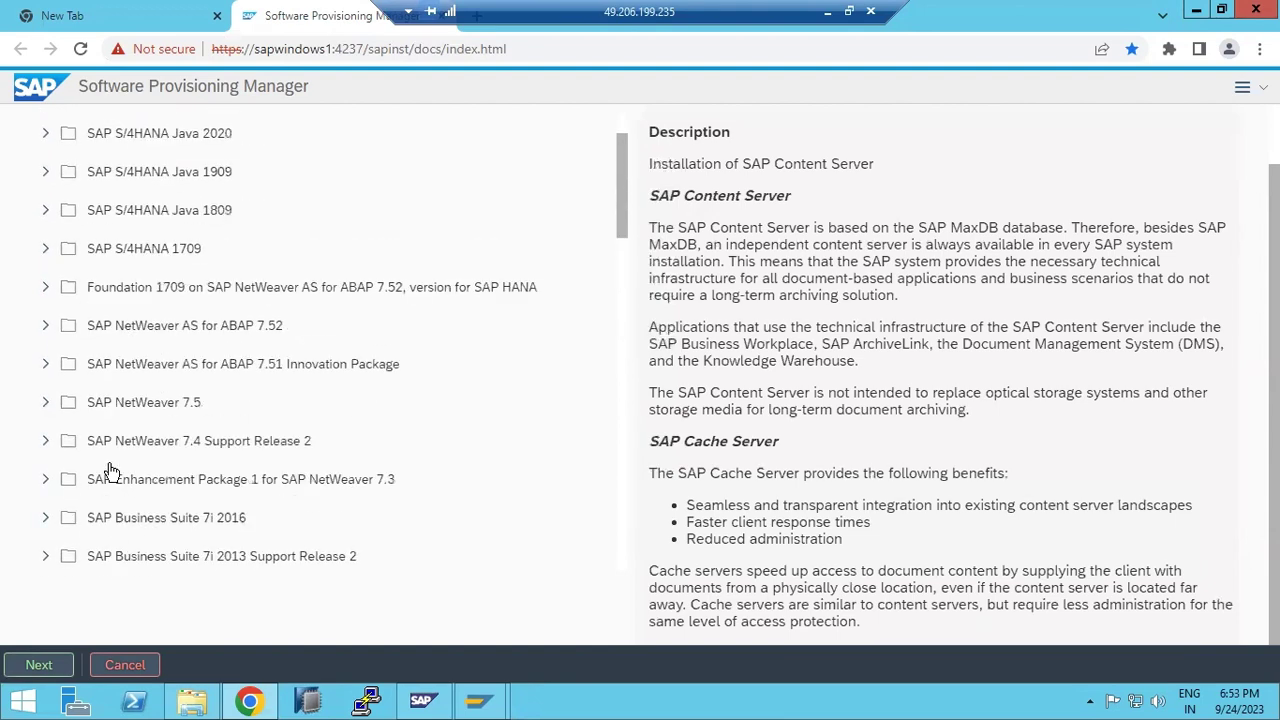
click(44, 402)
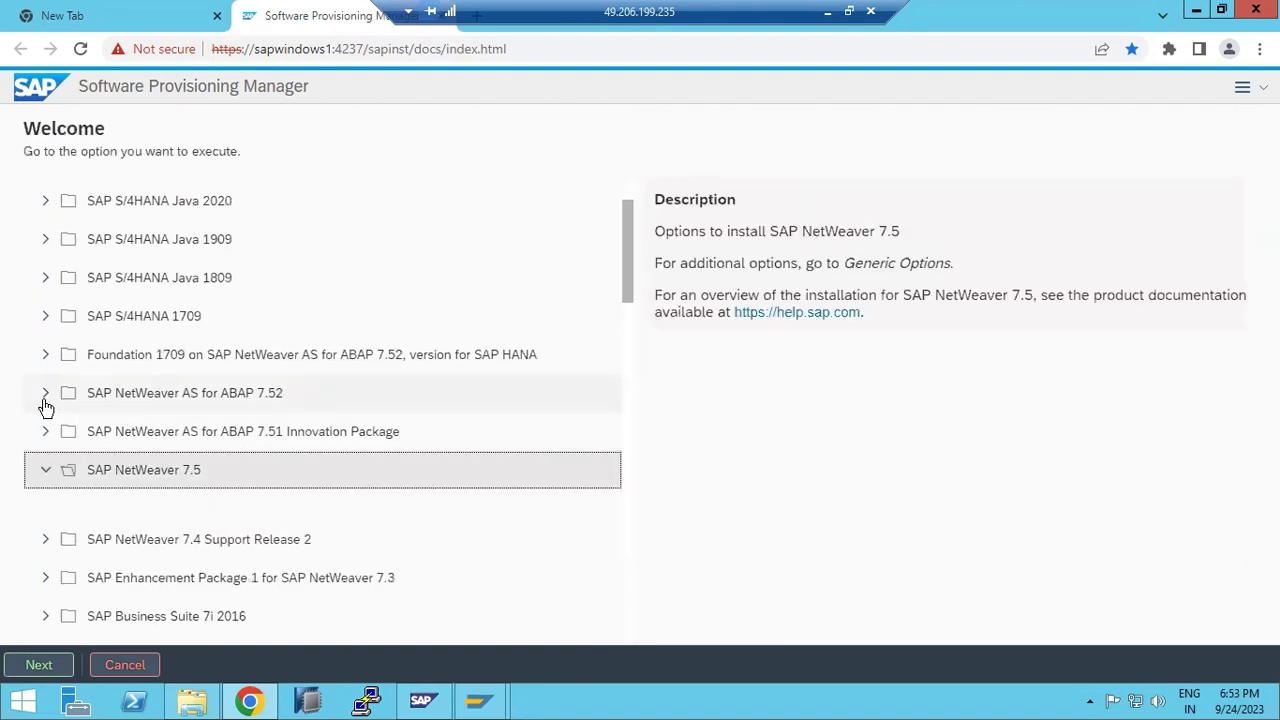
scroll(120, 480, down, 2)
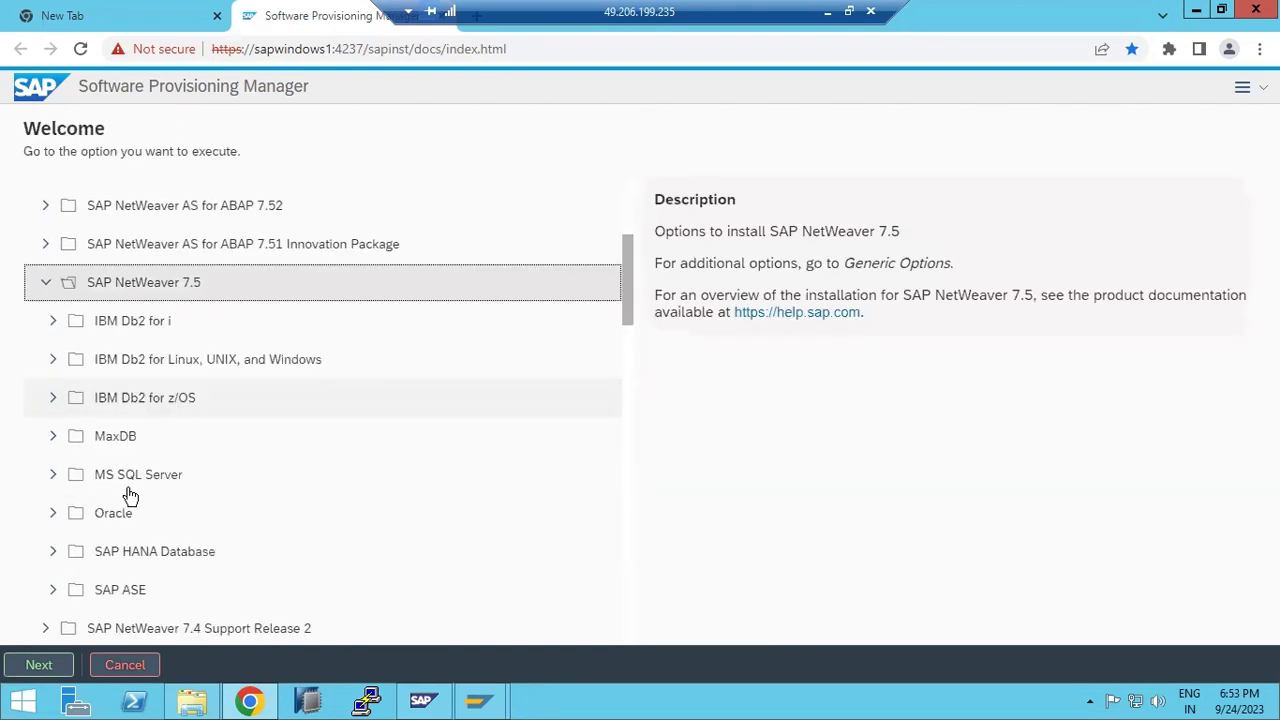
click(55, 478)
scroll(120, 491, down, 1)
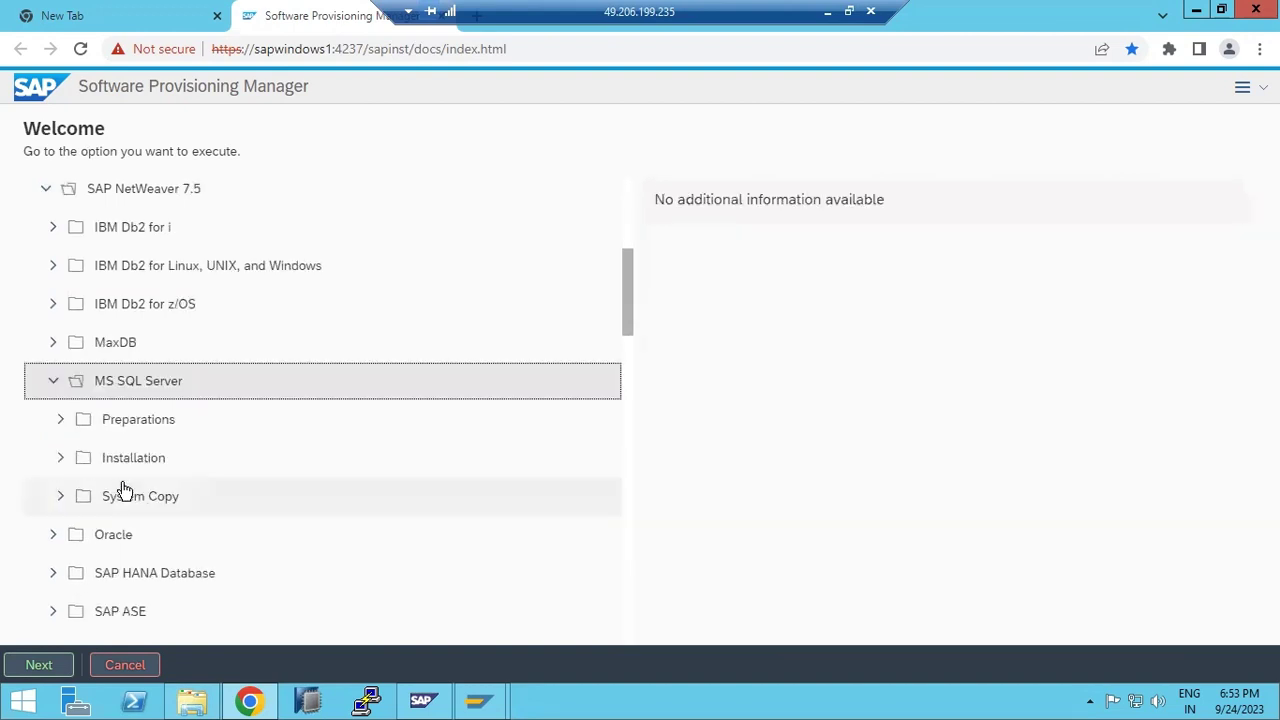
click(63, 497)
scroll(68, 494, down, 1)
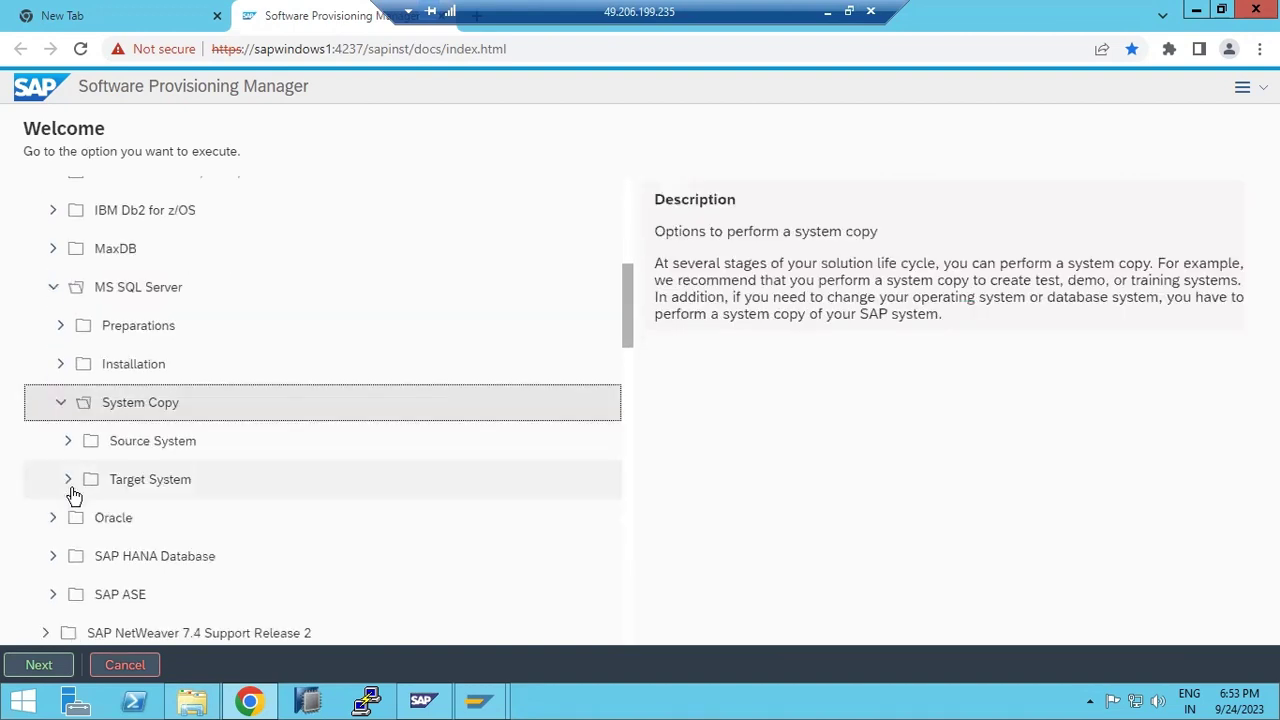
- Select Database Instance Export for the source system based on AS Java and read its description
click(70, 443)
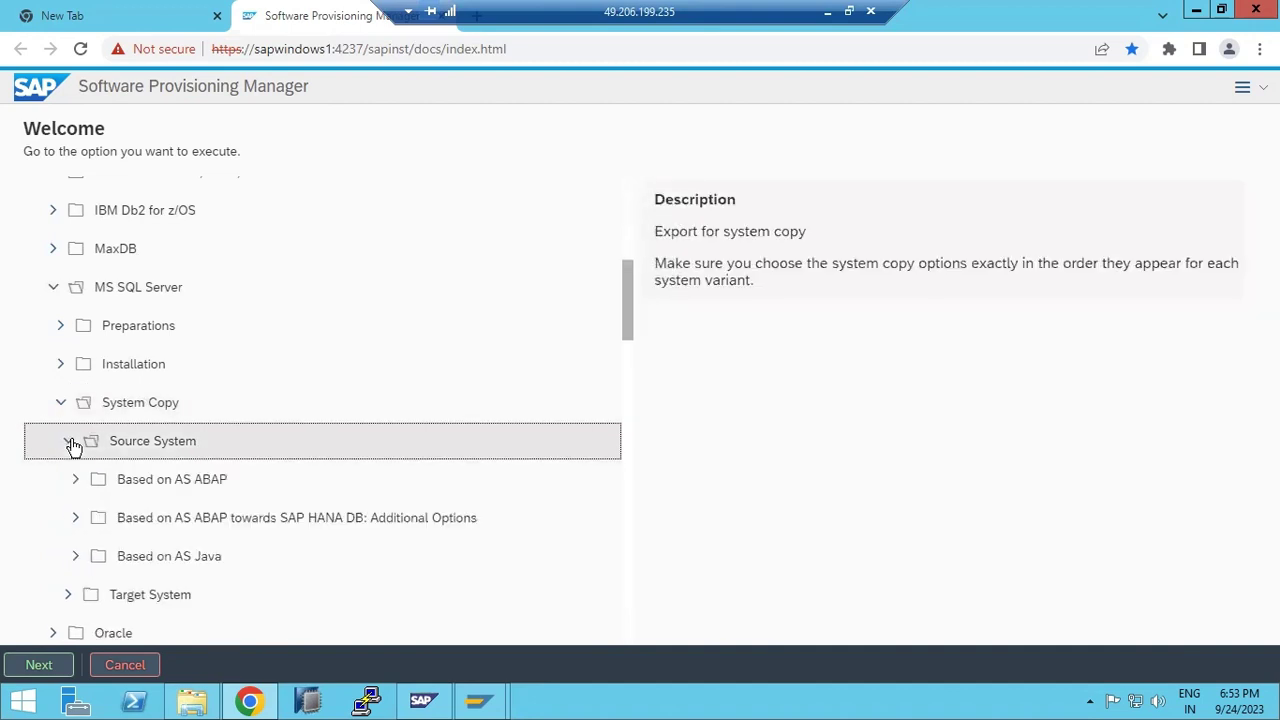
scroll(72, 445, down, 1)
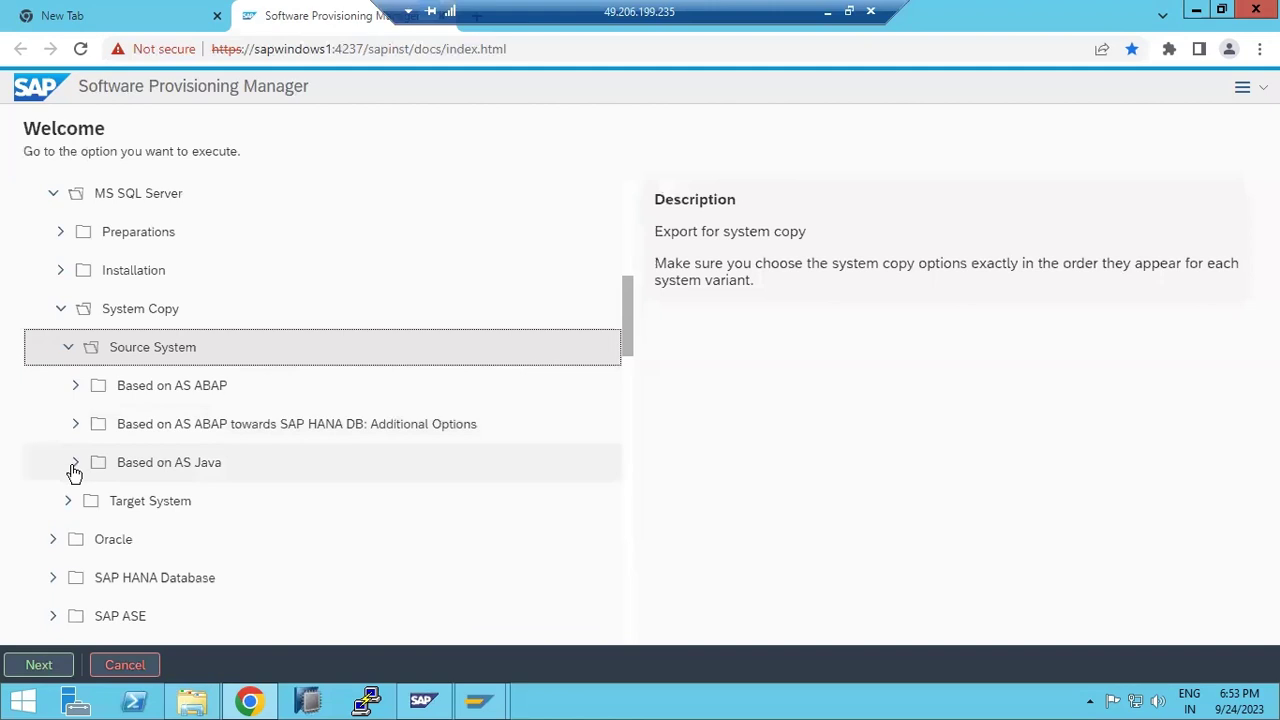
click(76, 470)
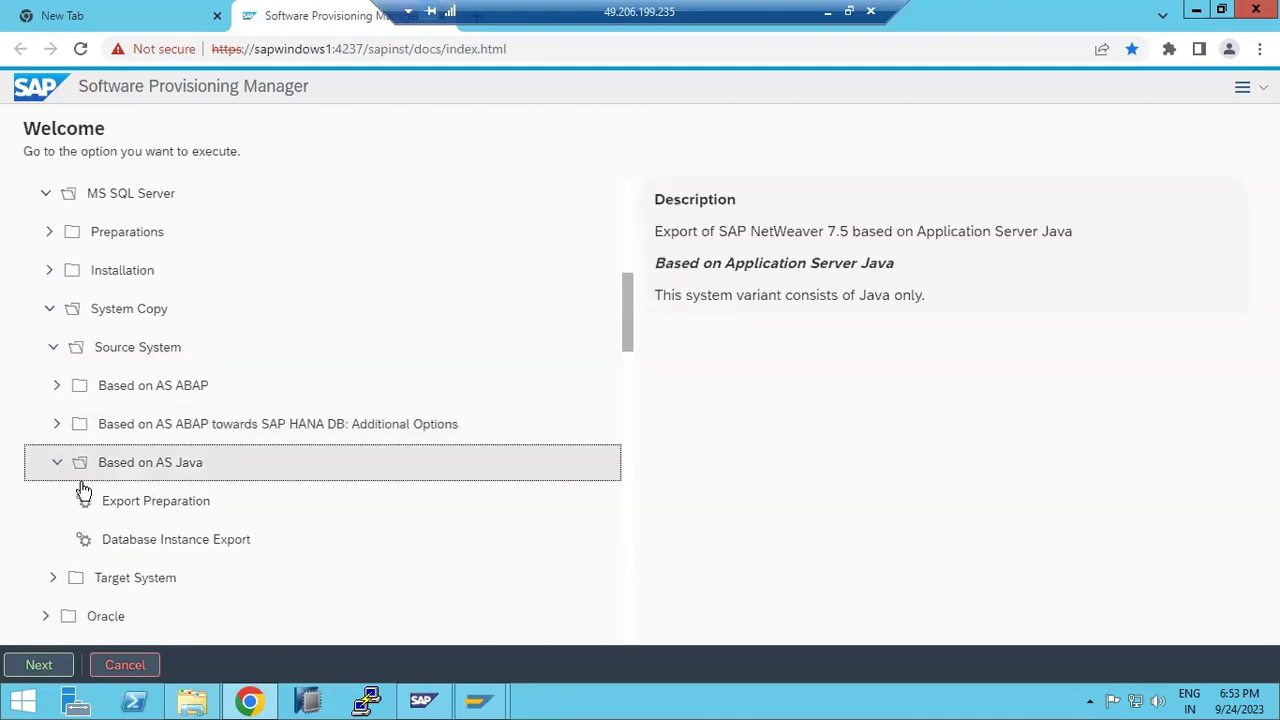
click(141, 544)
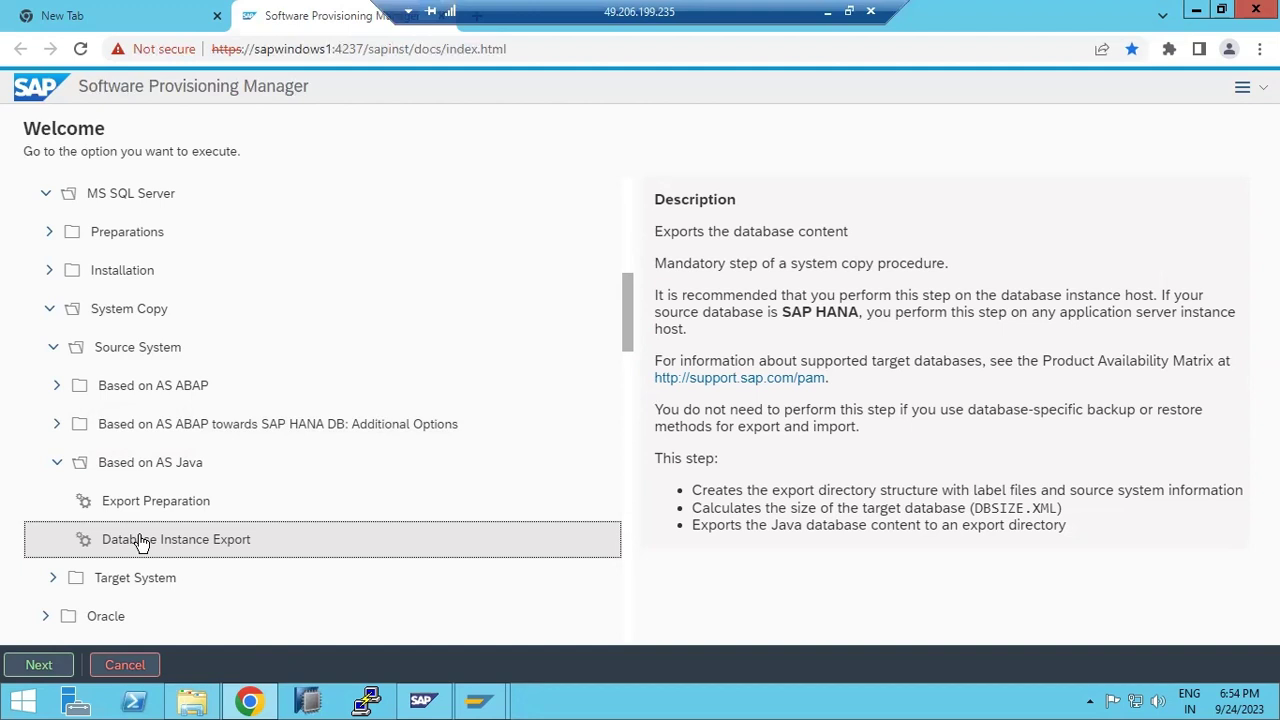
- Collapse and reopen SAP NetWeaver 7.5, expand MS SQL Server, and briefly check its Installation options
scroll(149, 491, up, 3)
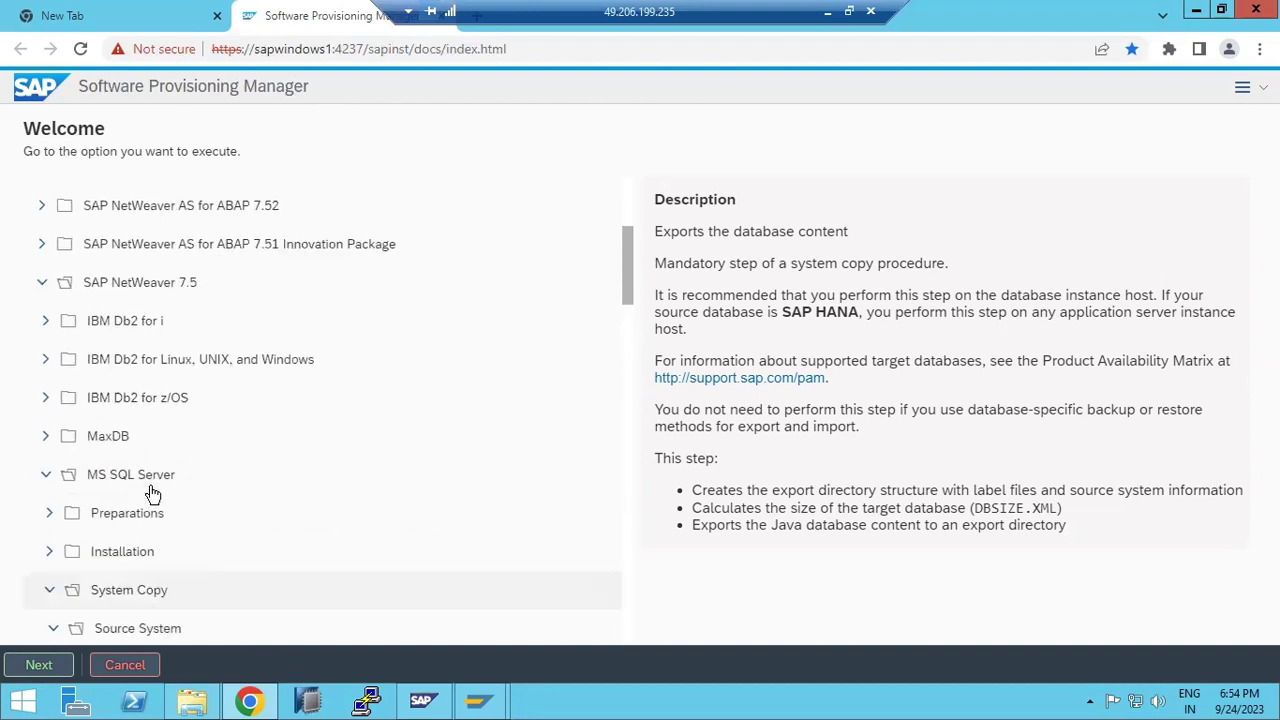
click(42, 283)
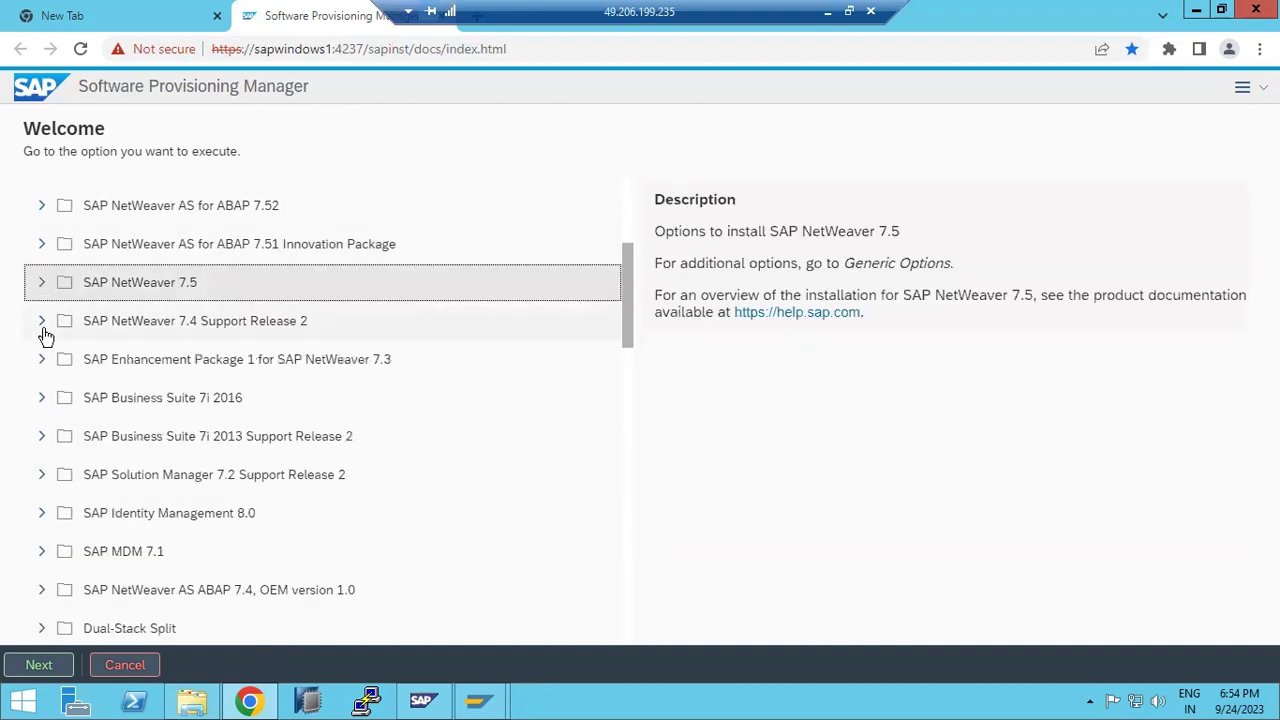
click(42, 283)
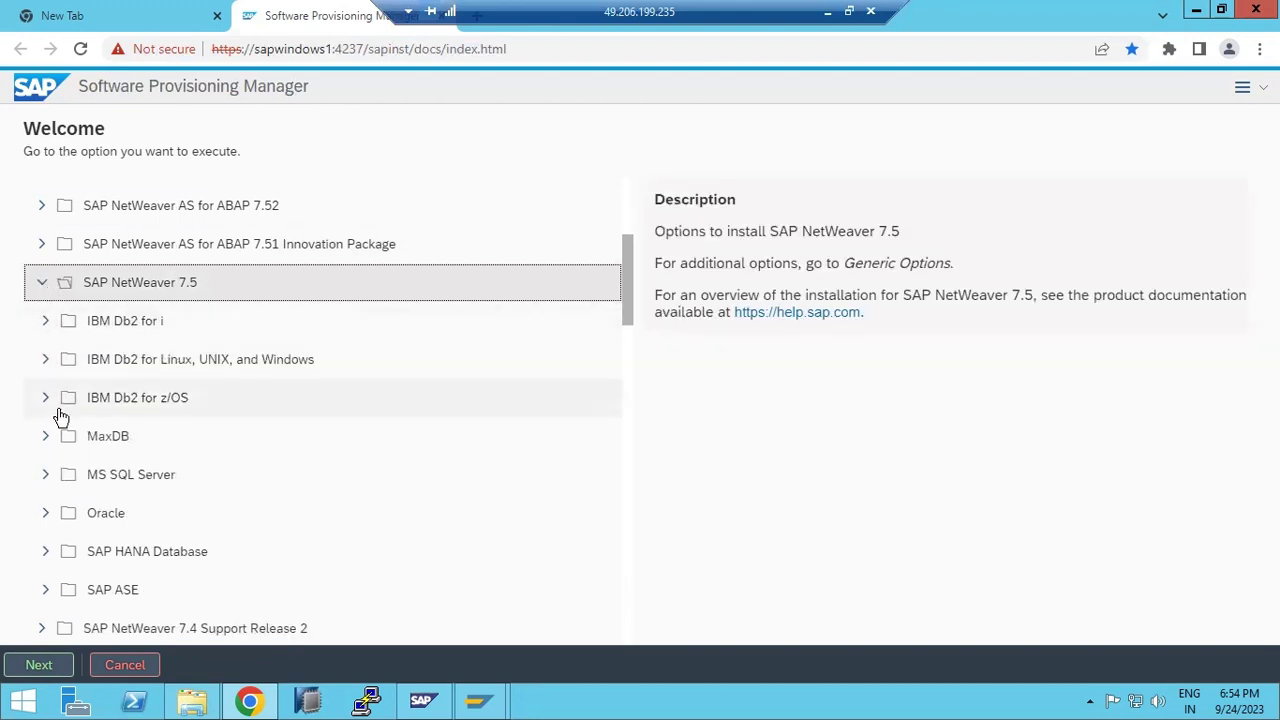
click(50, 475)
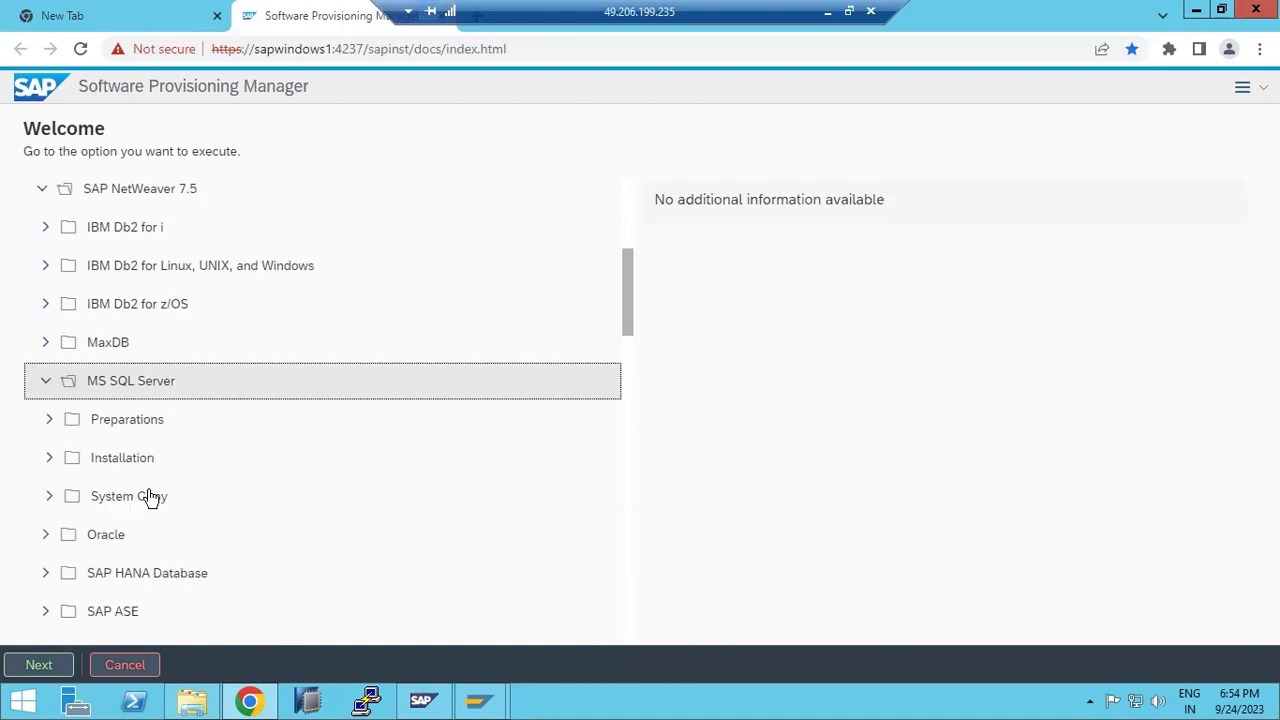
click(52, 460)
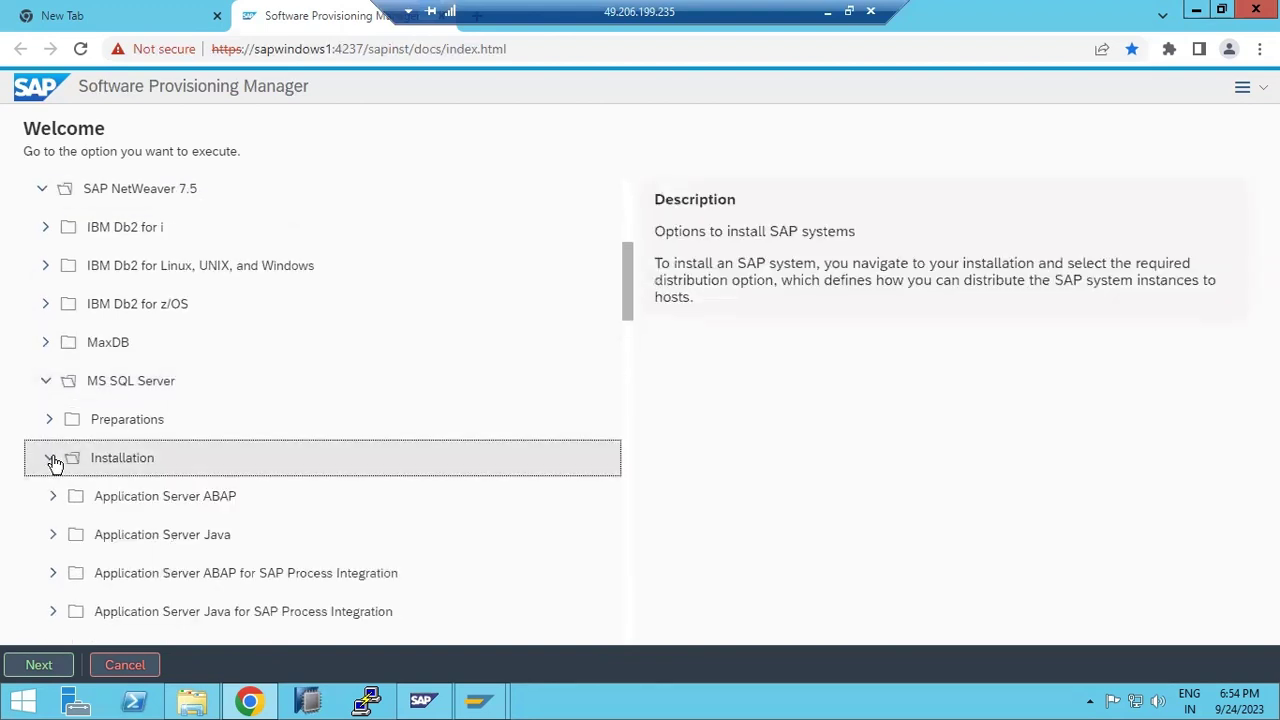
click(52, 460)
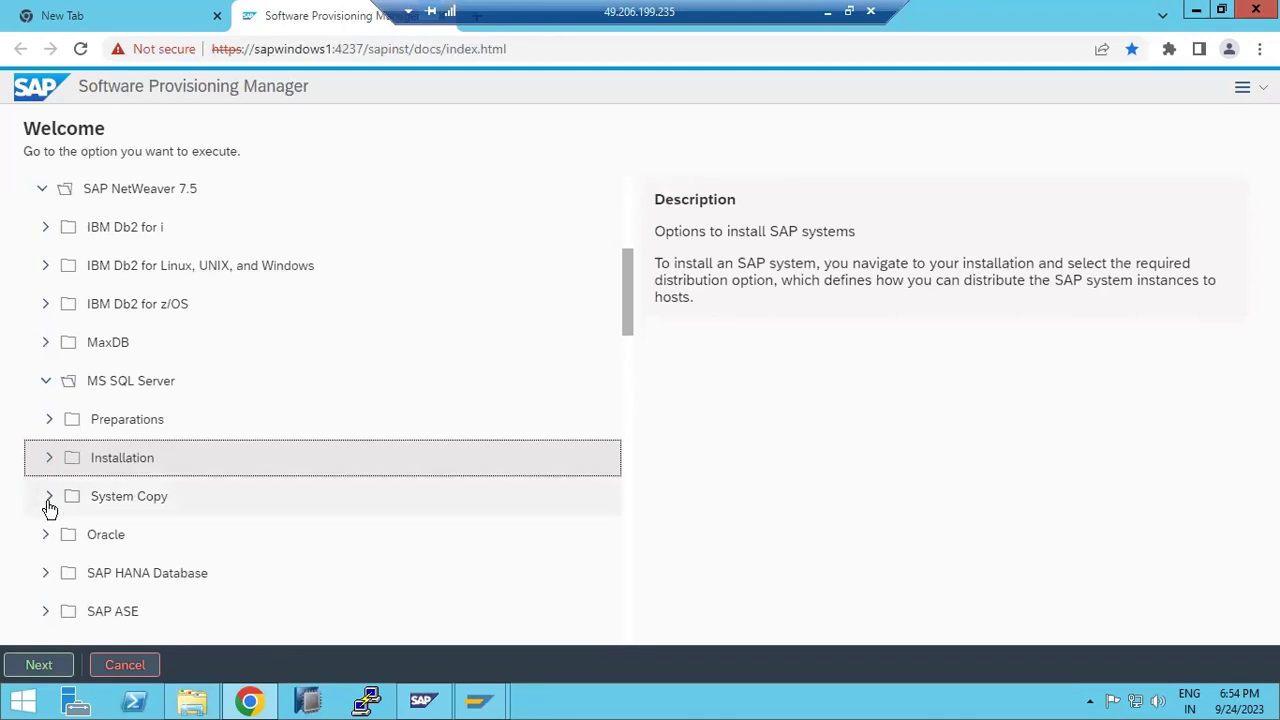
- Start Database Instance Export from System Copy > Source System > Based on AS Java under MS SQL Server
click(49, 503)
scroll(57, 505, down, 1)
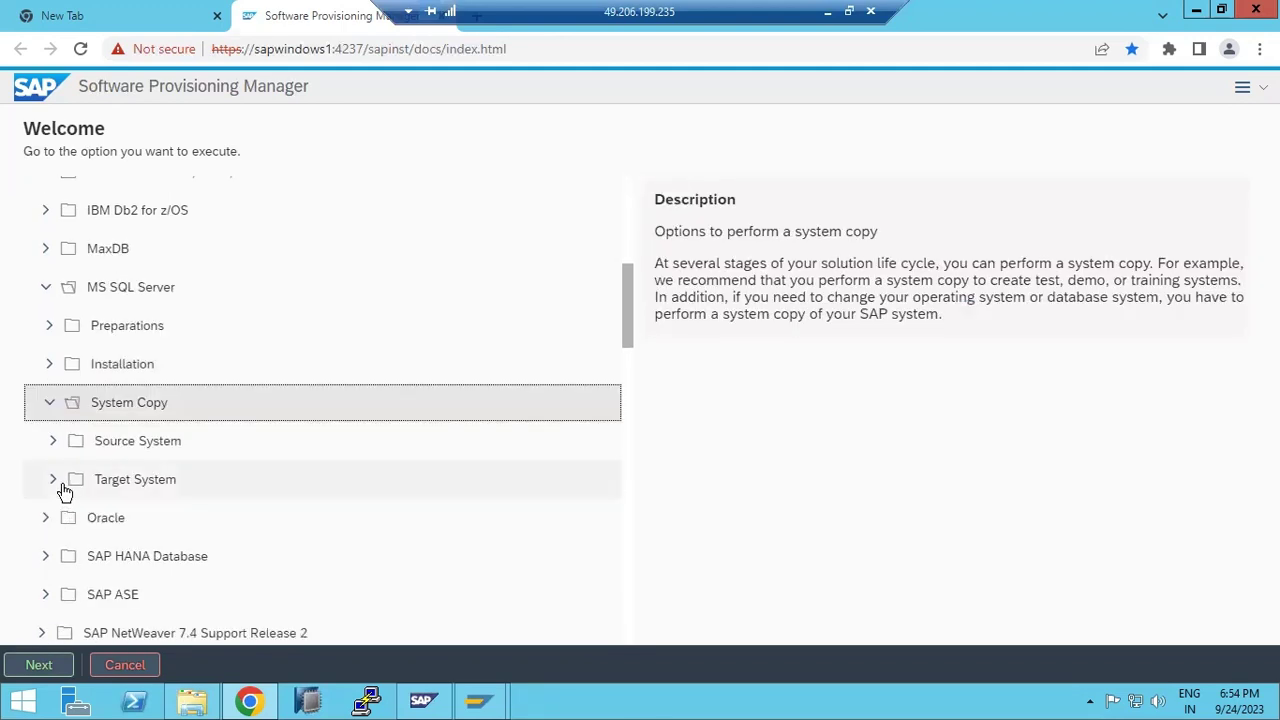
click(55, 447)
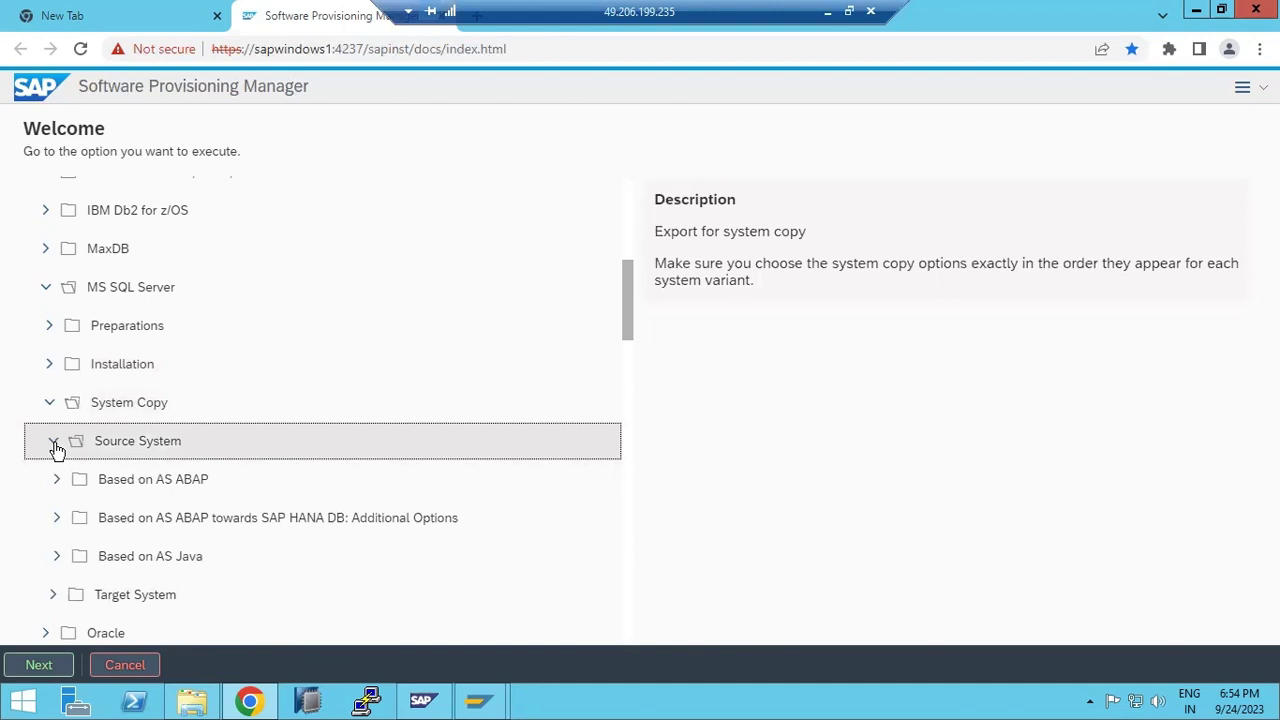
click(58, 560)
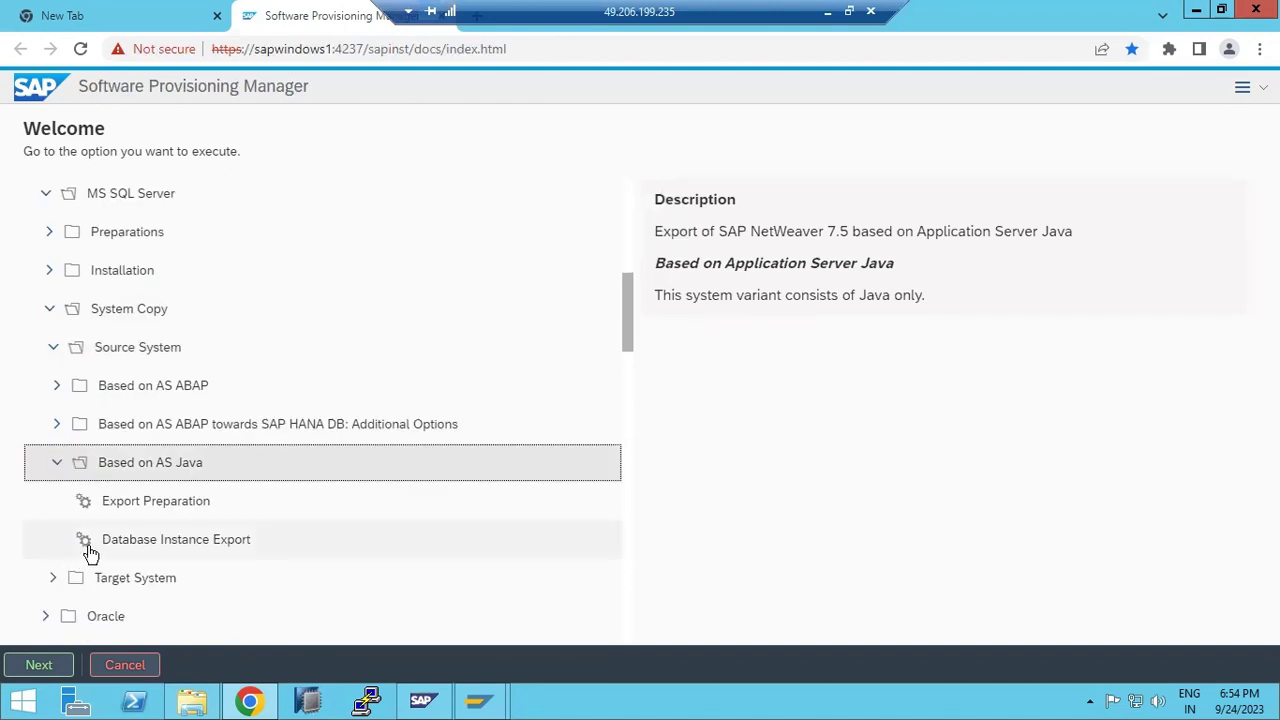
click(137, 543)
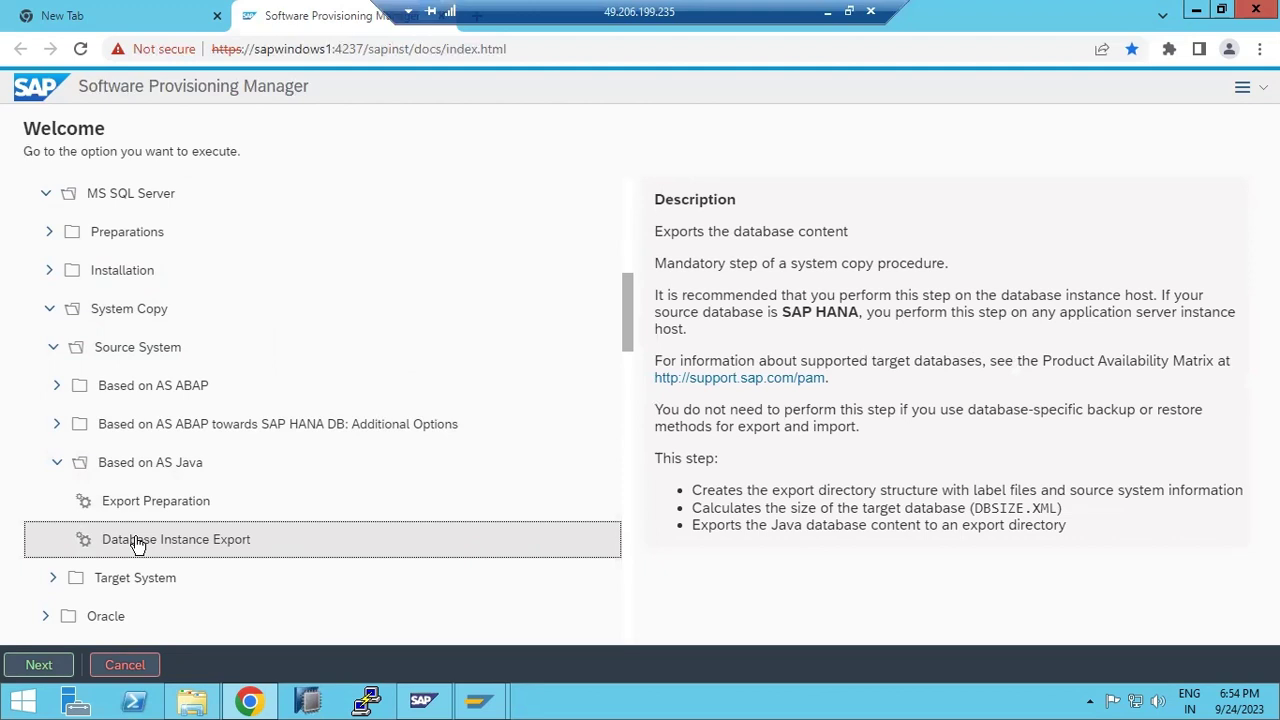
click(40, 667)
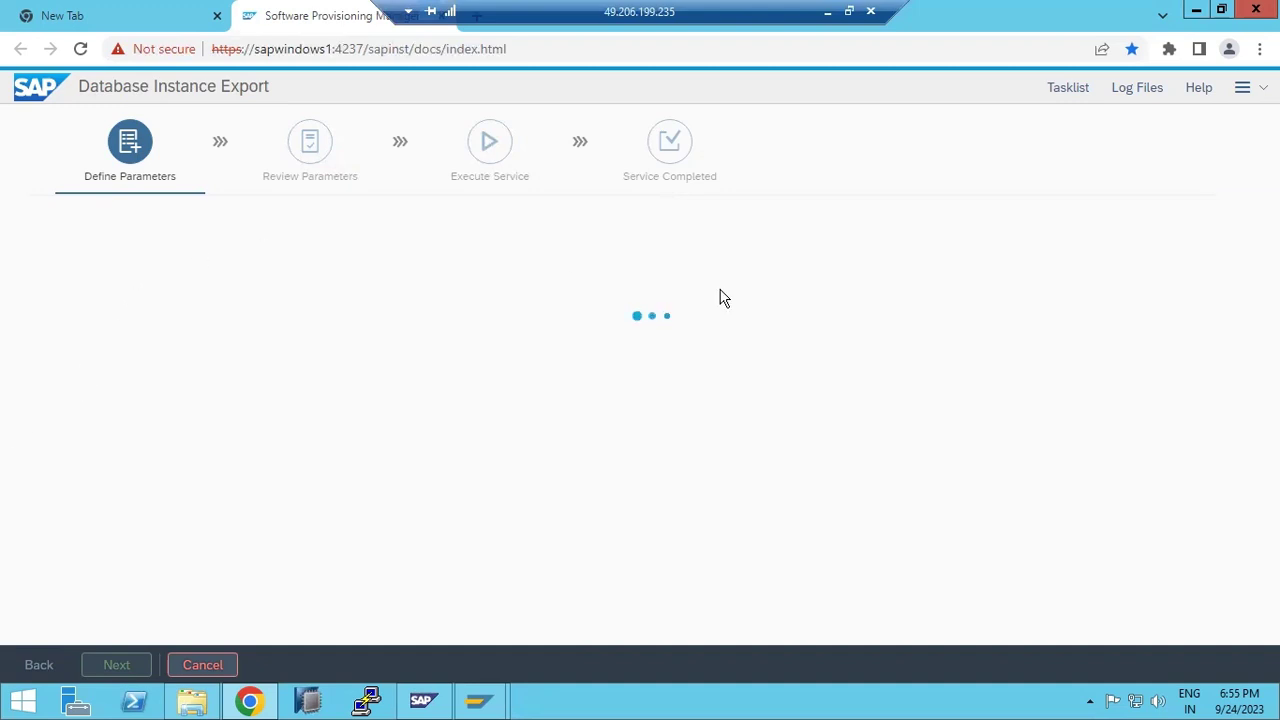
click(830, 28)
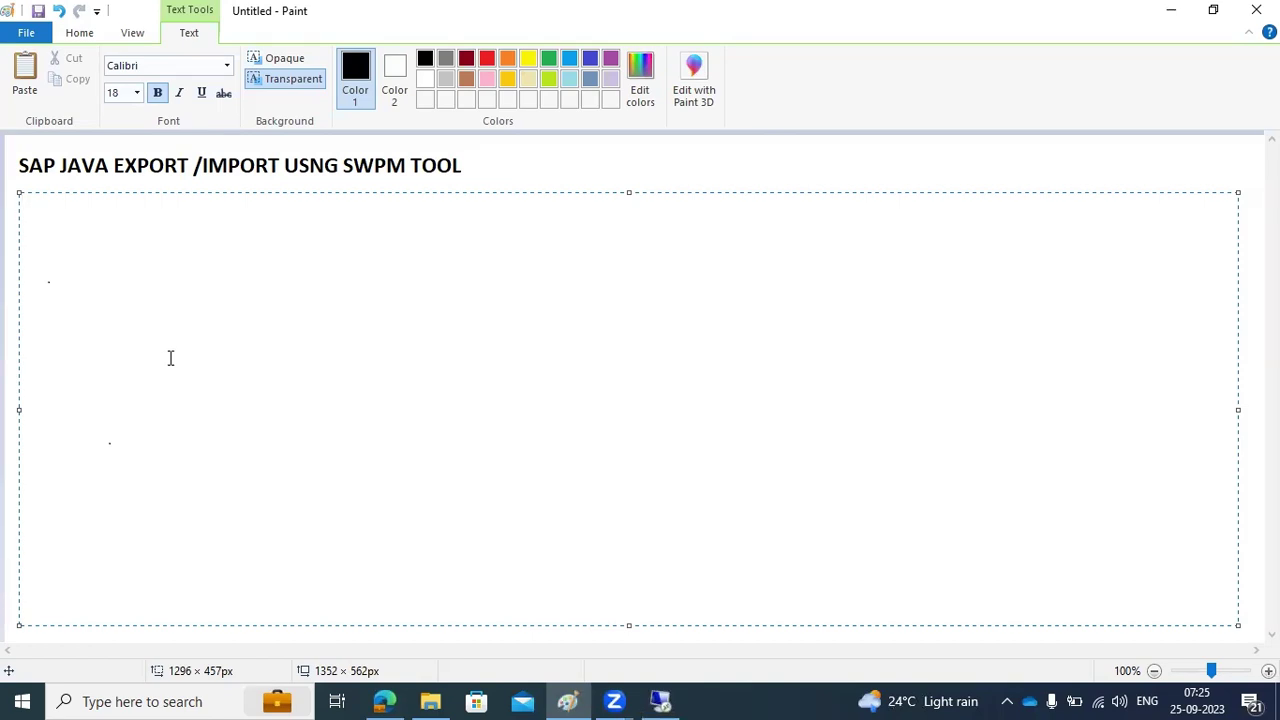
click(660, 701)
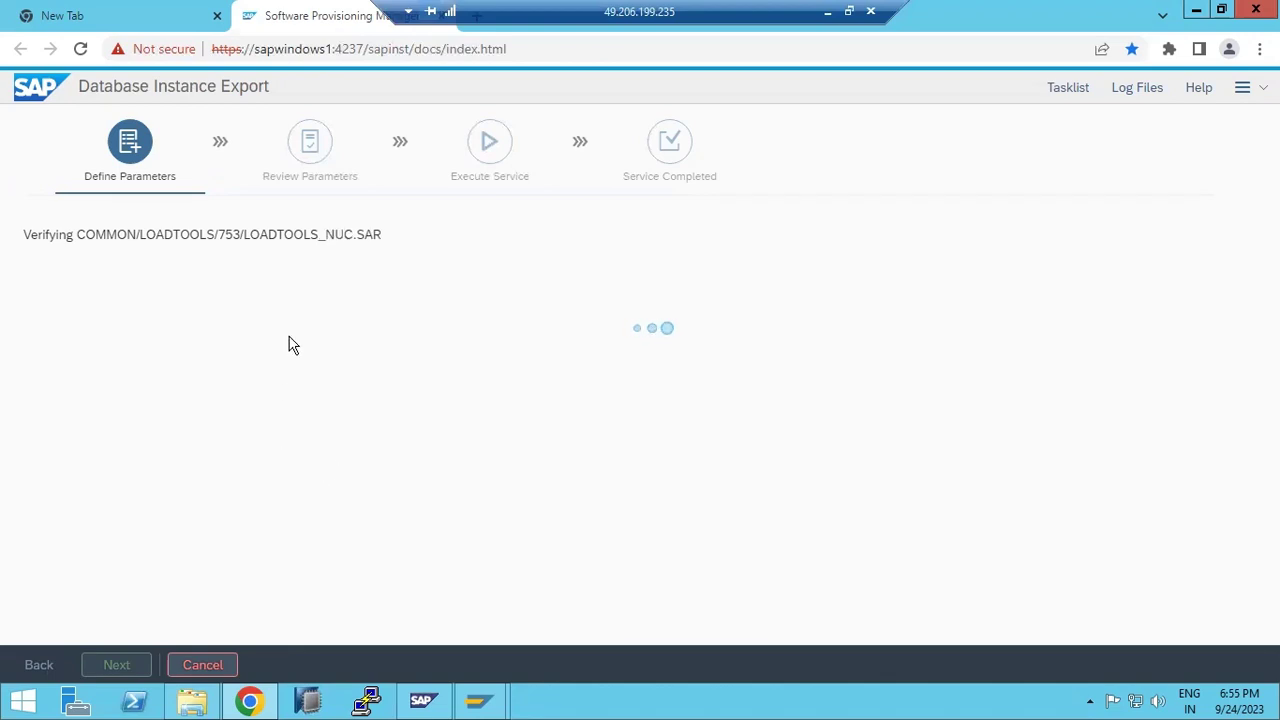
- In File Explorer on the remote server, create a folder named javaexport on the SAP (E:) drive
click(192, 700)
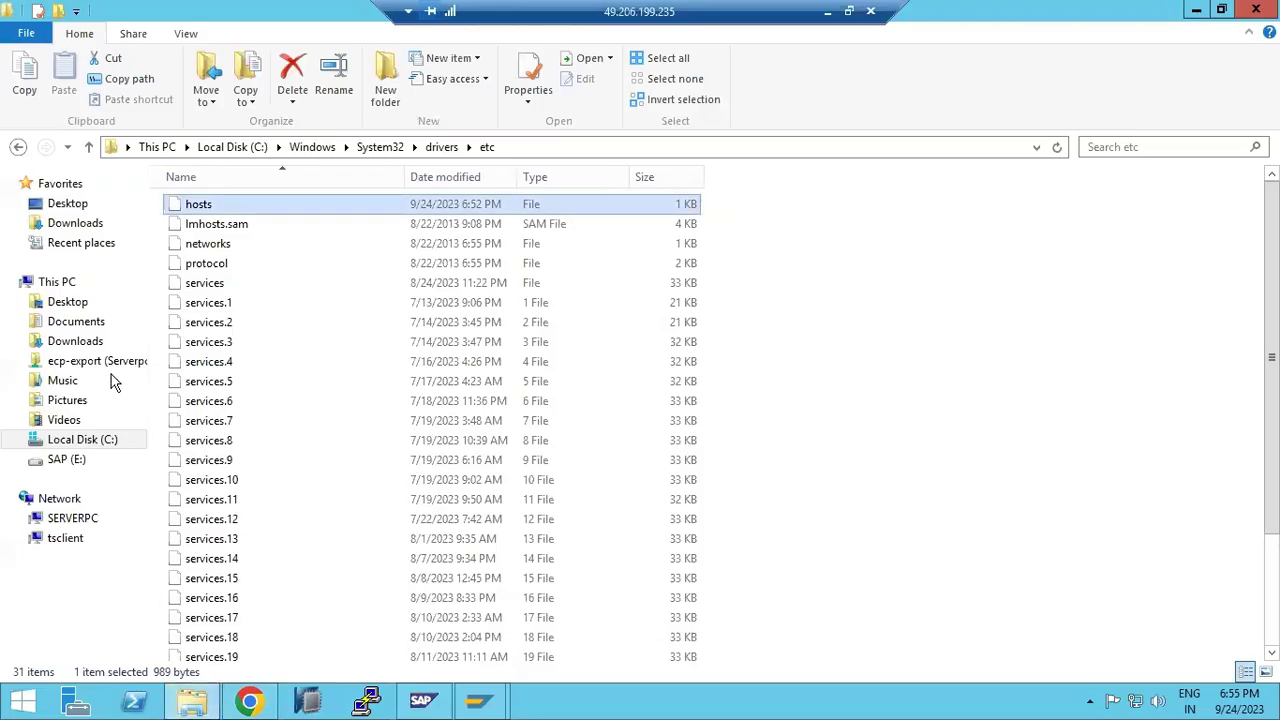
click(66, 459)
right_click(206, 390)
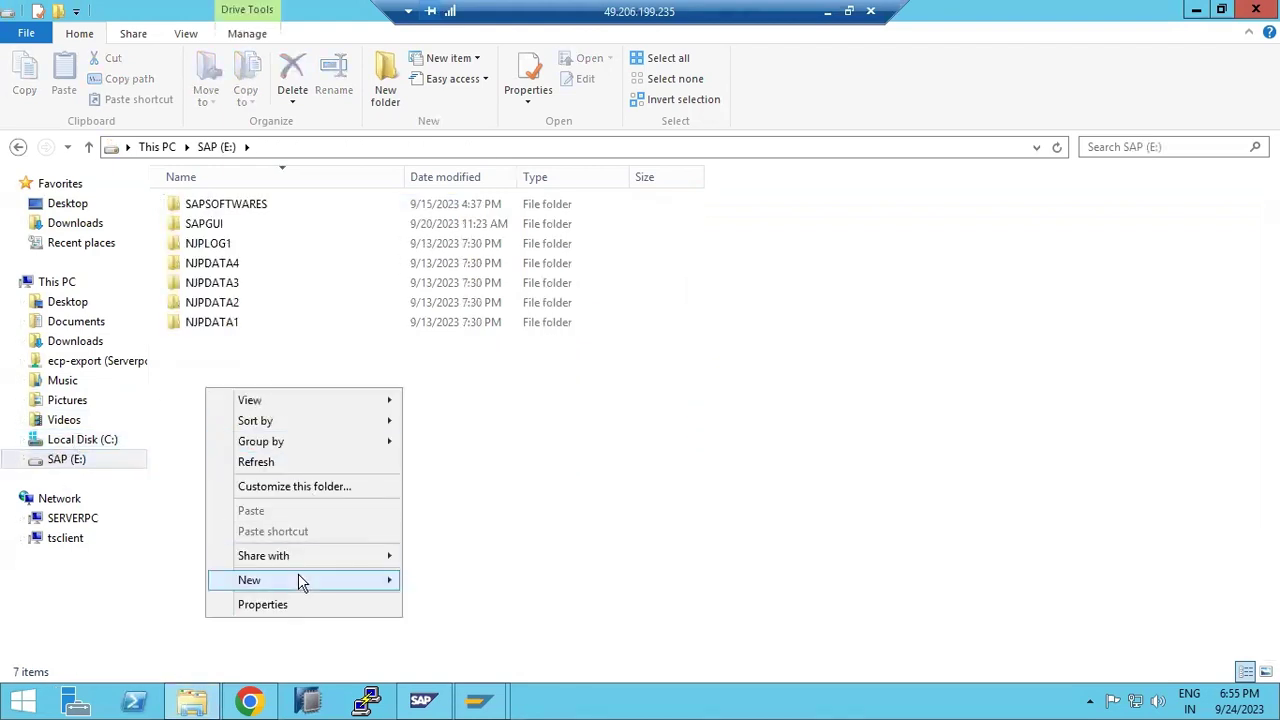
mouse_move(300, 580)
click(443, 411)
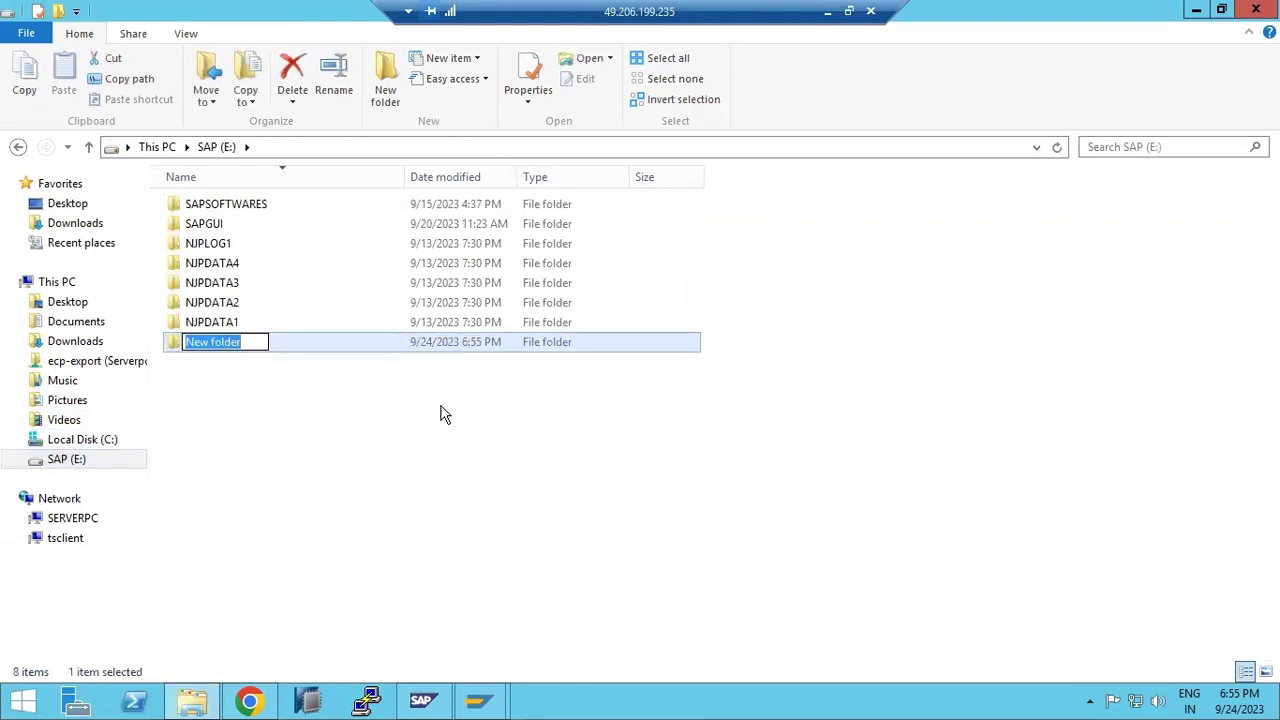
text(javaex)
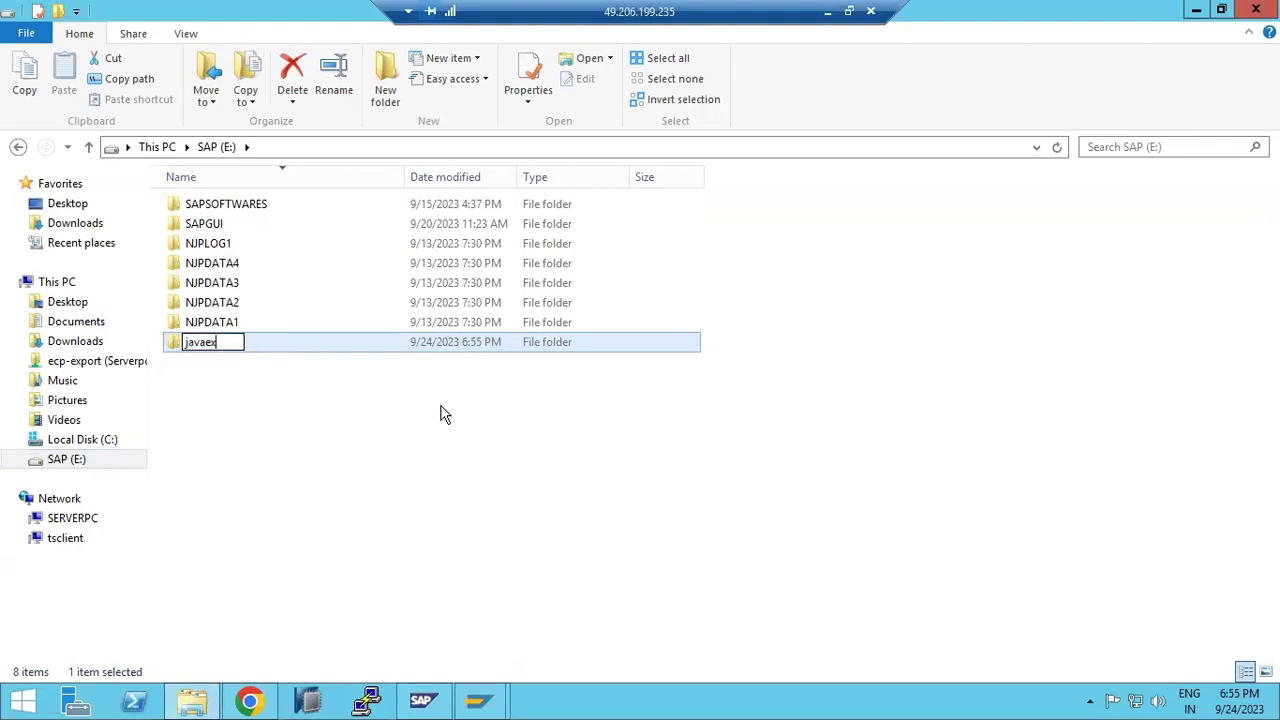
text(port)
key(Return)
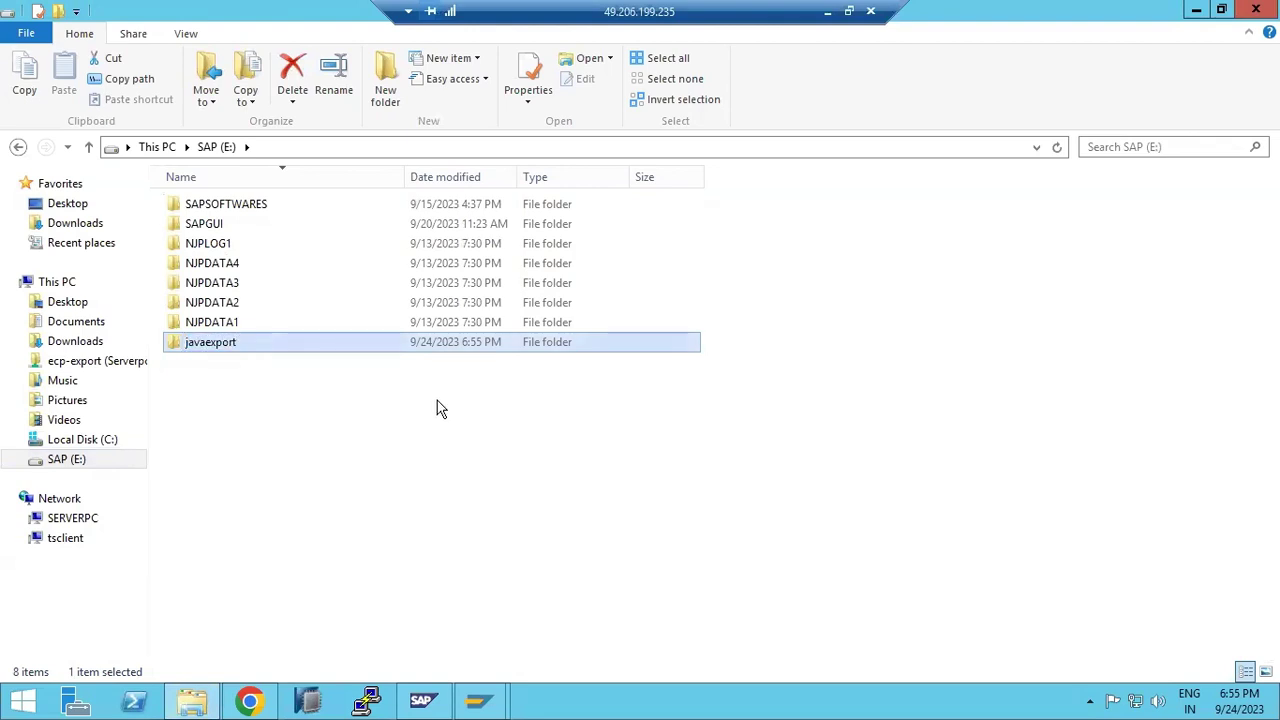
click(353, 421)
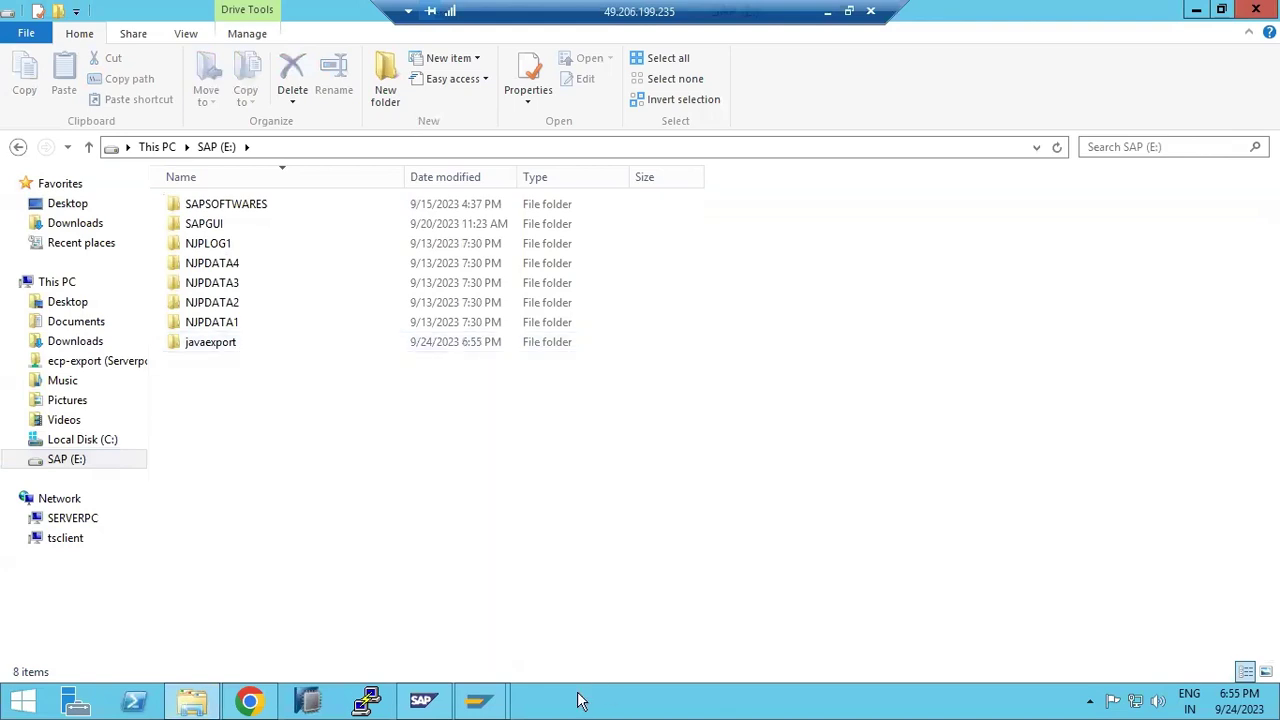
- Open the javaexport folder, select its full path E:\javaexport, and return to the Database Instance Export in Chrome
double_click(214, 345)
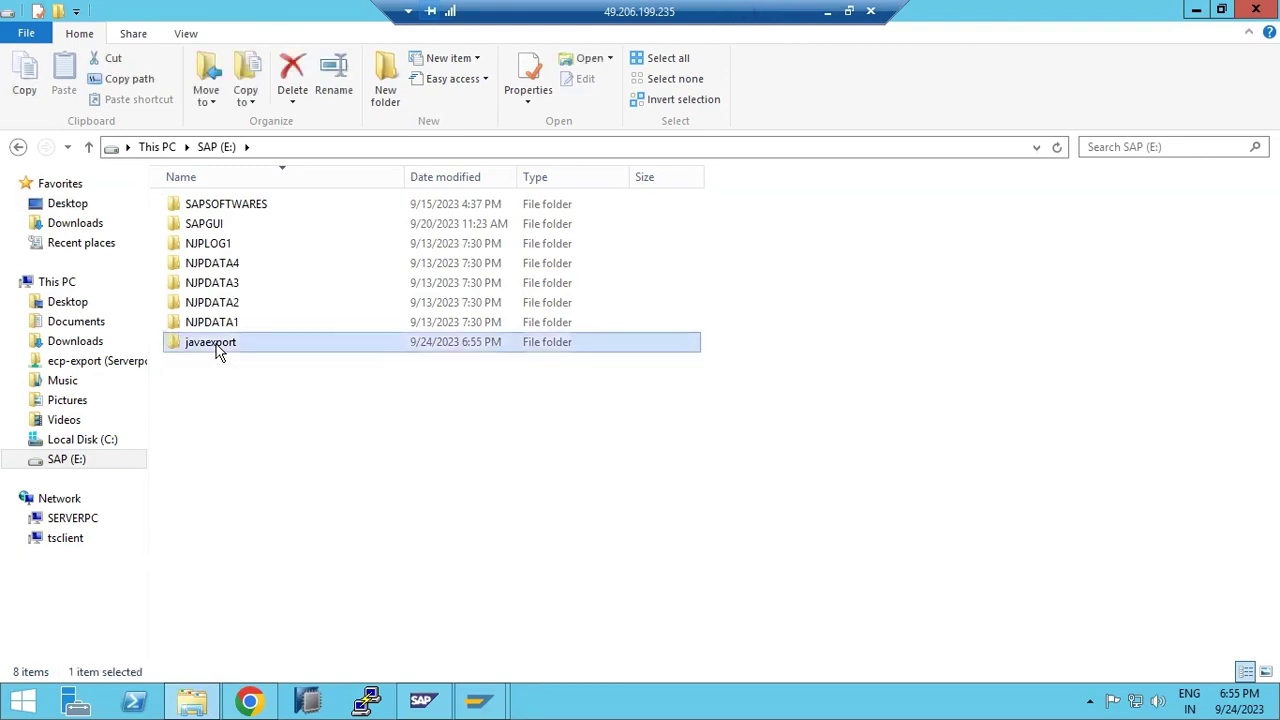
click(350, 150)
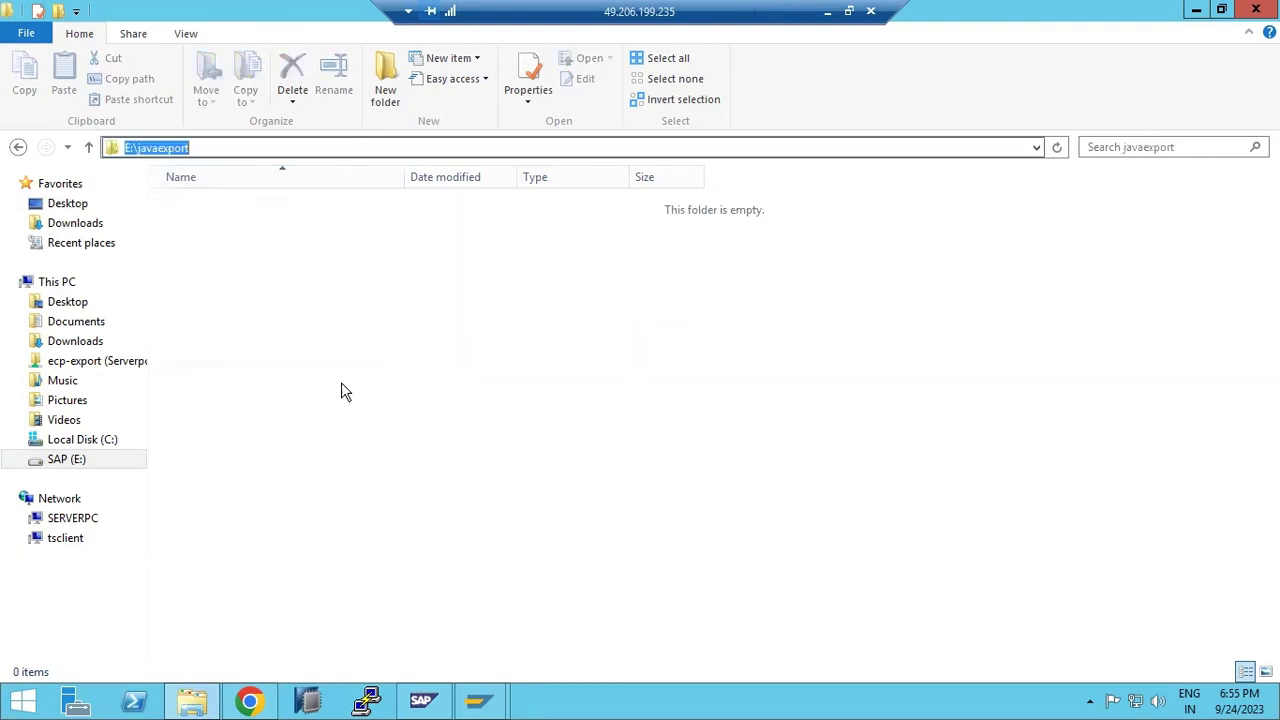
click(250, 701)
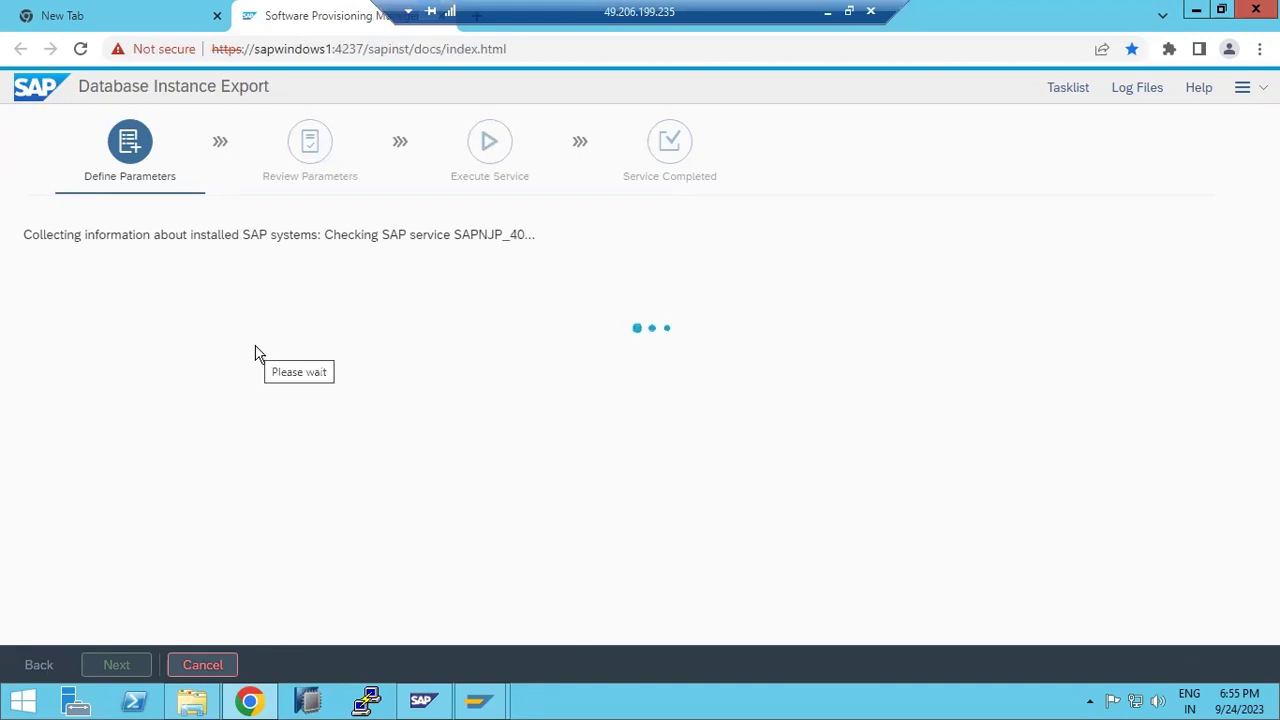
- Choose \\sapwindows1\sapmnt\NJP\SYS\profile as the profile directory and continue to the following parameters
drag(89, 86, 266, 96)
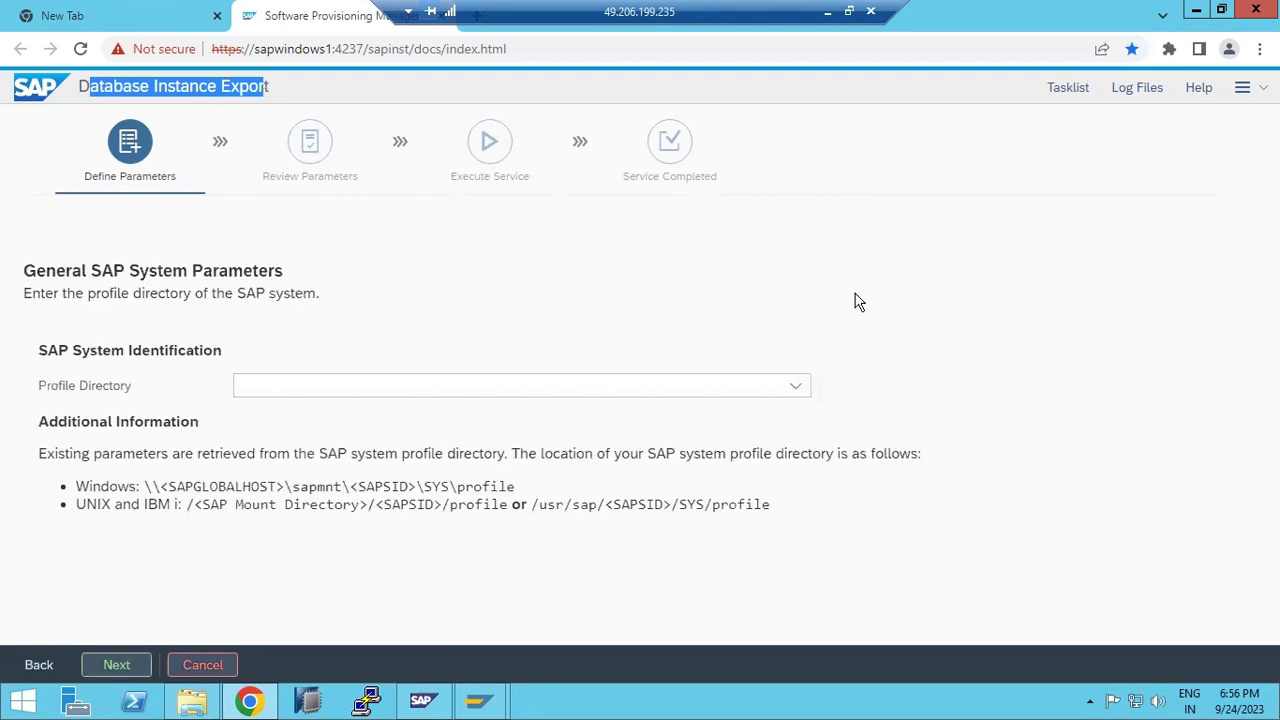
click(797, 387)
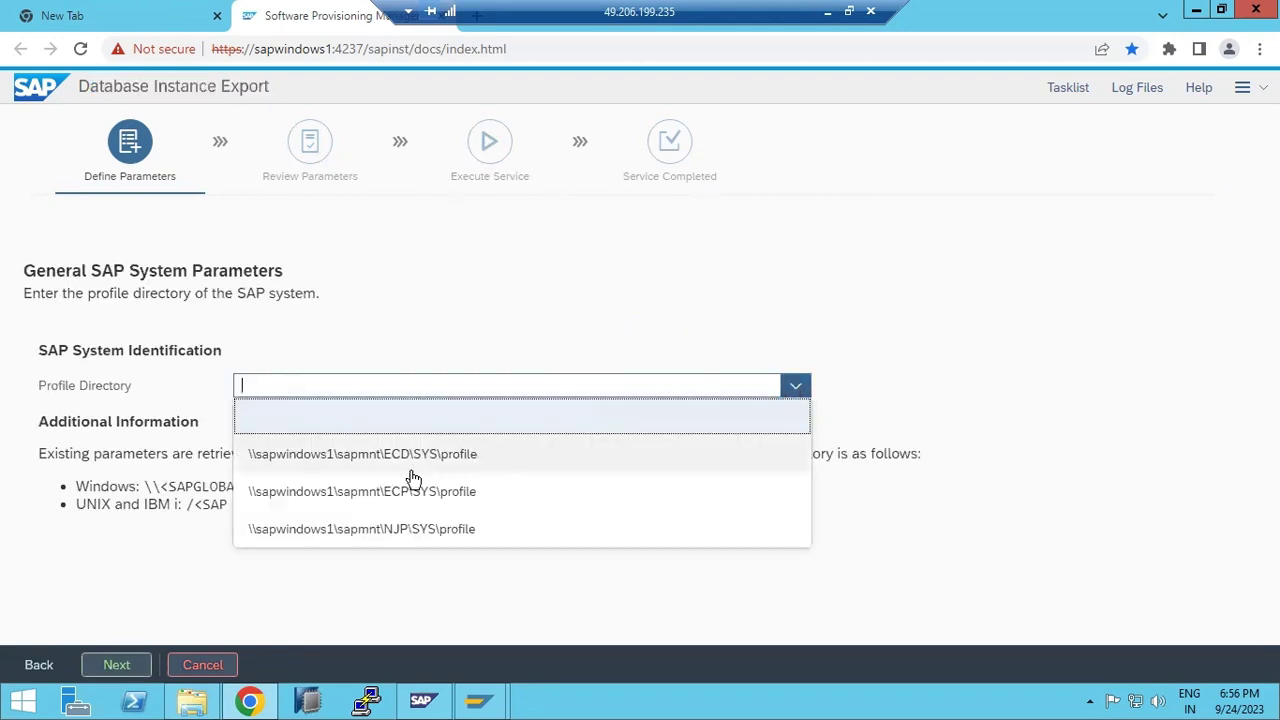
click(374, 531)
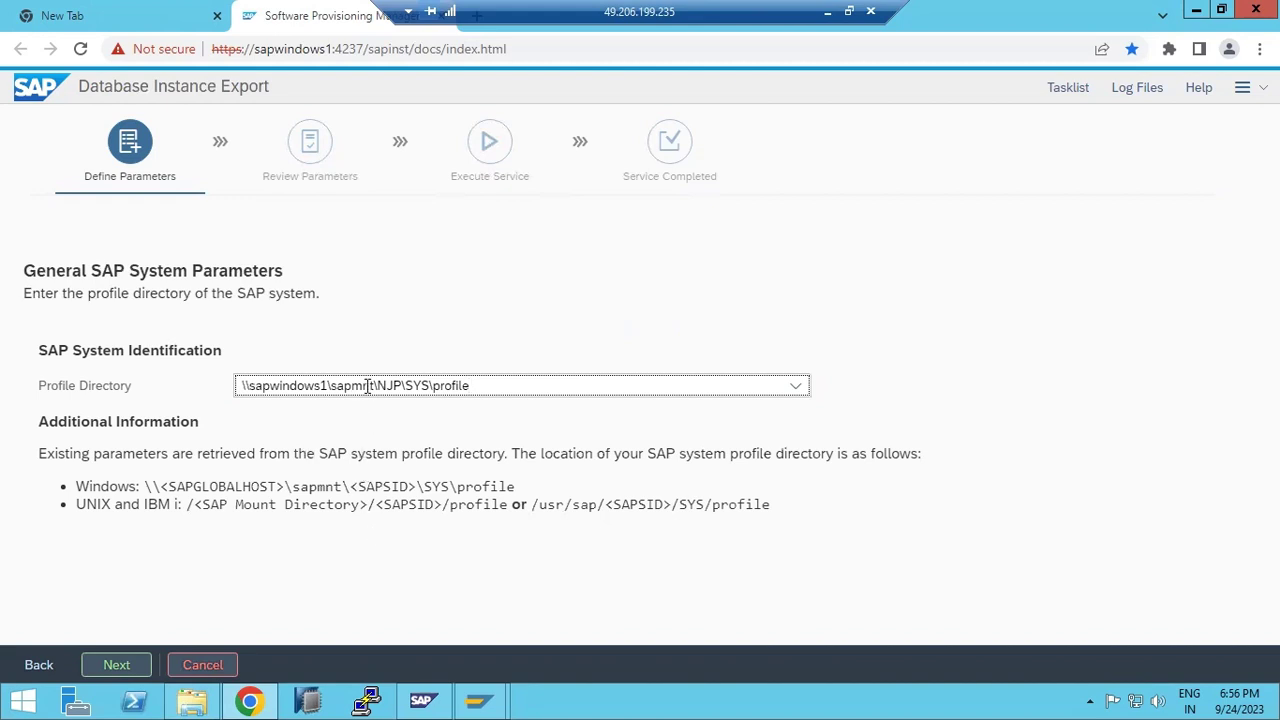
click(110, 667)
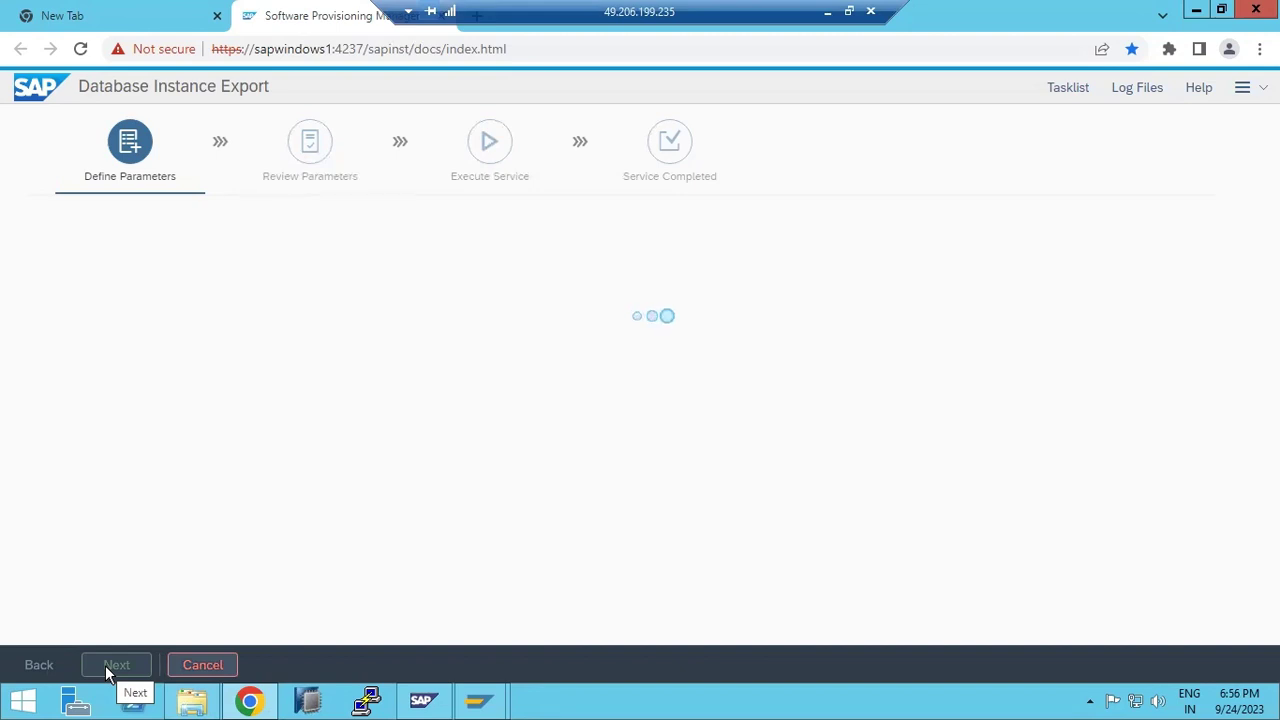
- Switch to Paint and draw two rectangles side by side below the title, about 168 × 120 px and 201 × 127 px
click(828, 12)
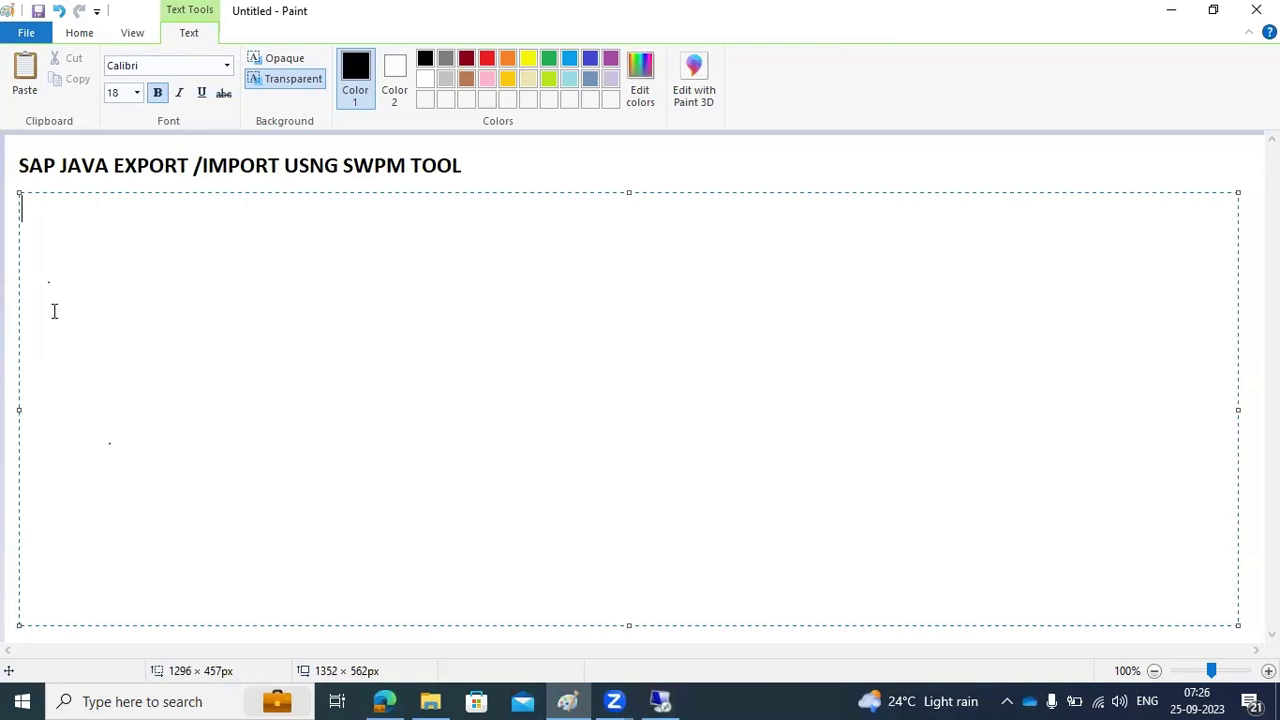
click(12, 297)
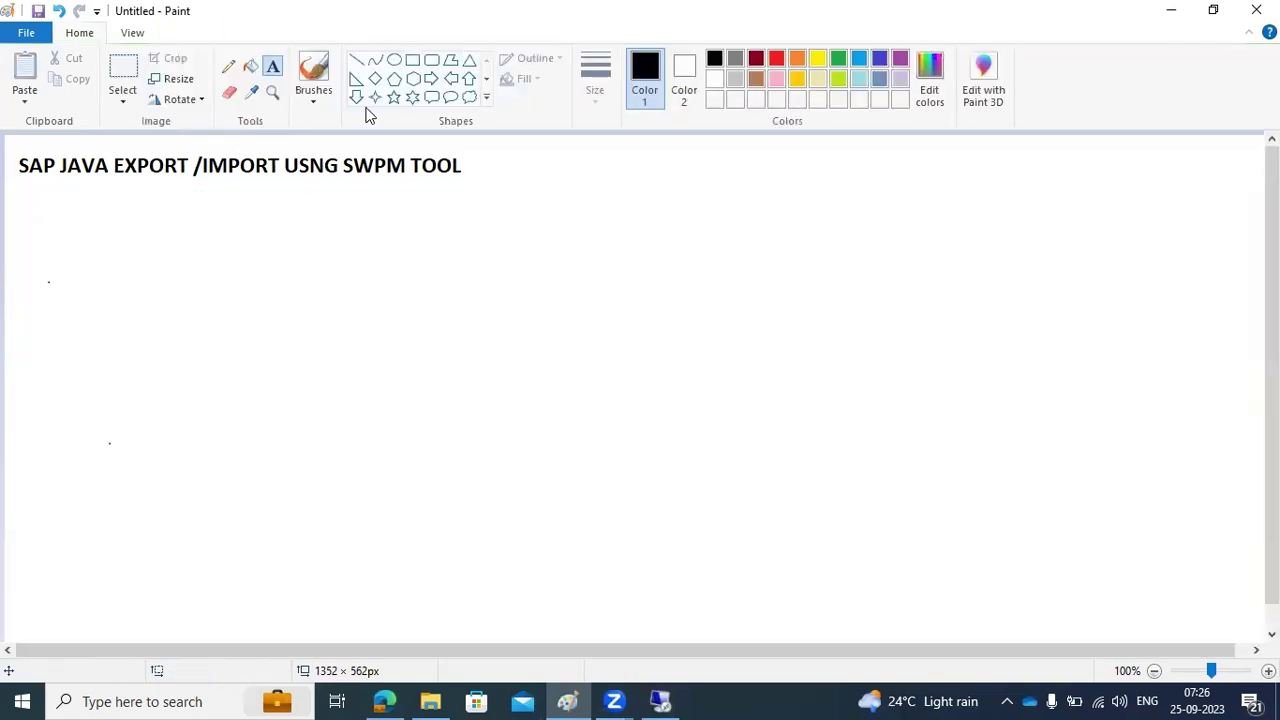
click(413, 60)
mouse_move(121, 206)
mouse_down()
mouse_move(214, 306)
mouse_move(280, 319)
mouse_up()
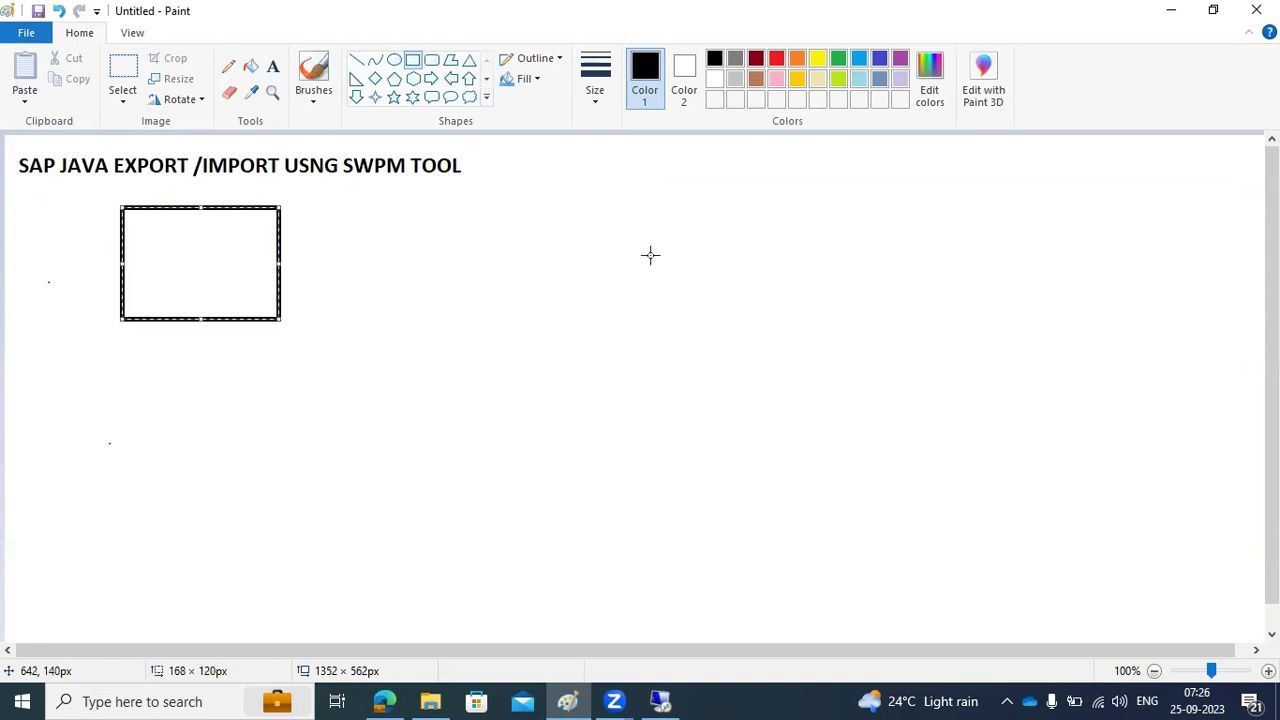
drag(657, 211, 847, 329)
- Draw an arrow from the first rectangle to the second with the Line tool, adding short slanted strokes and an underline beneath each
click(357, 60)
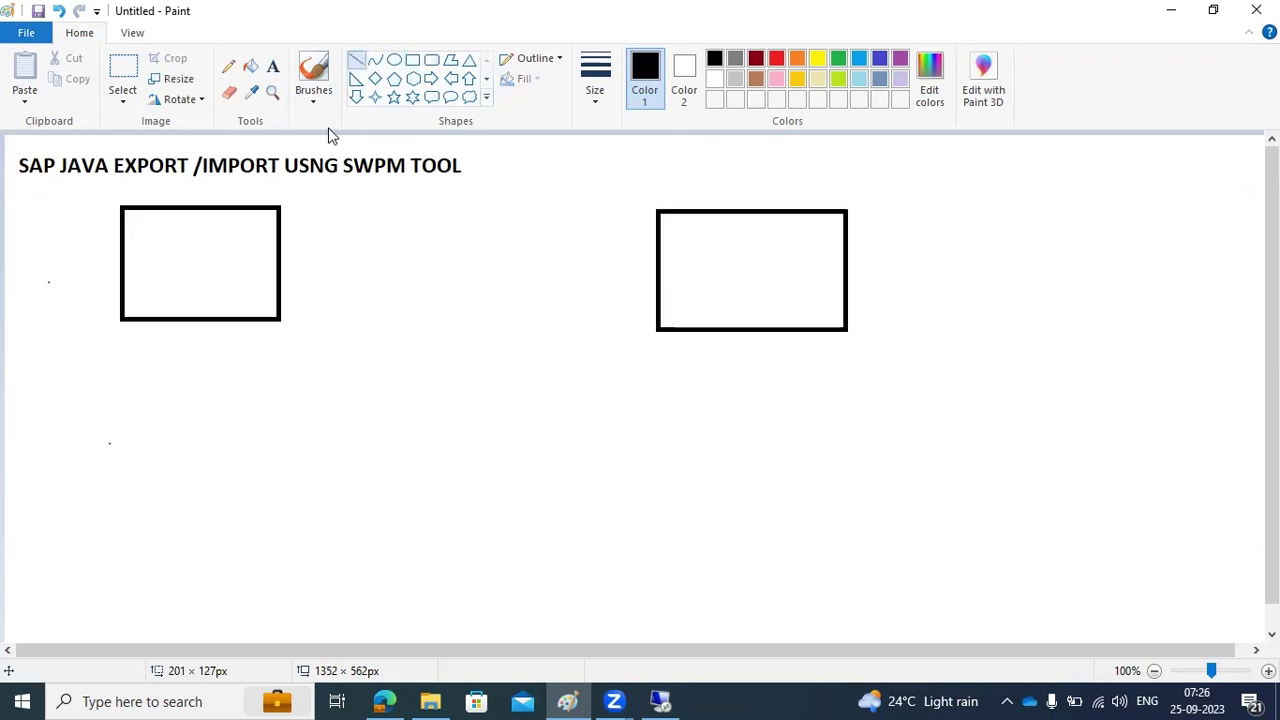
mouse_move(234, 257)
mouse_down()
mouse_move(714, 263)
mouse_move(706, 248)
mouse_move(728, 268)
mouse_up()
mouse_move(174, 347)
mouse_down()
mouse_move(184, 304)
mouse_move(197, 306)
mouse_up()
drag(705, 348, 730, 320)
drag(137, 357, 234, 352)
drag(691, 372, 717, 372)
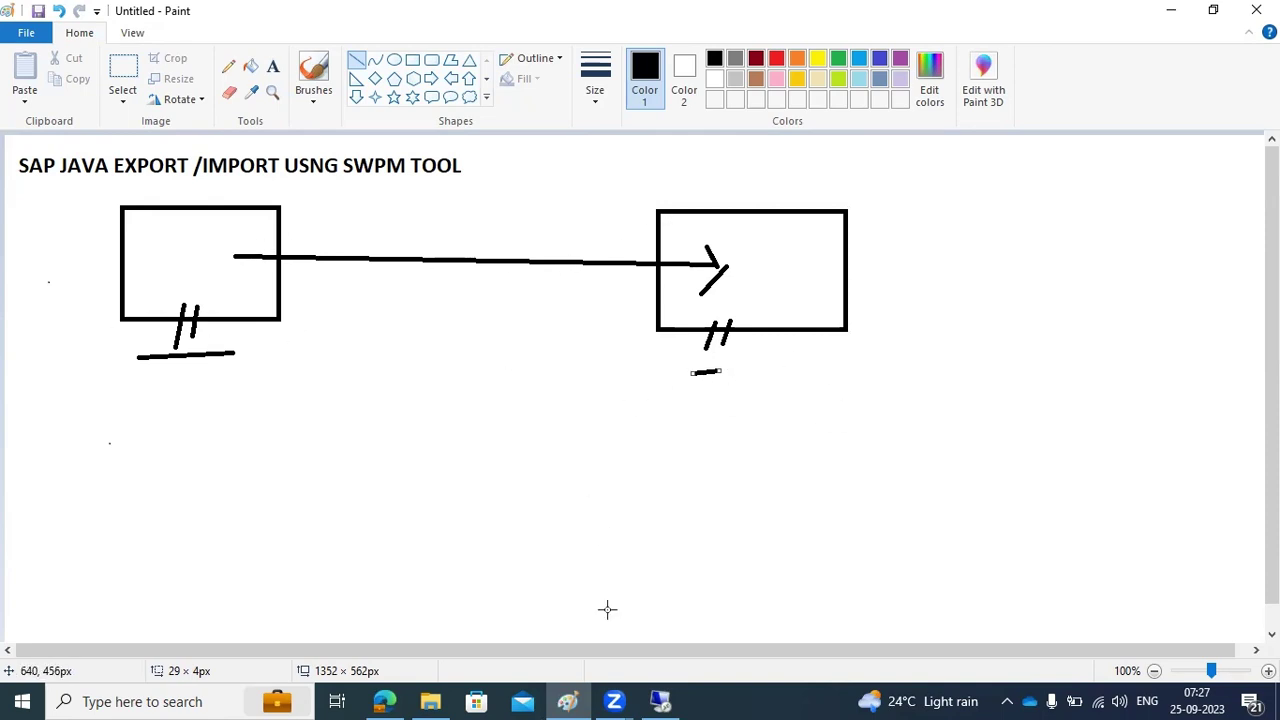
- Return to the remote desktop, enter the password of the SAP System Administrator and continue
click(661, 701)
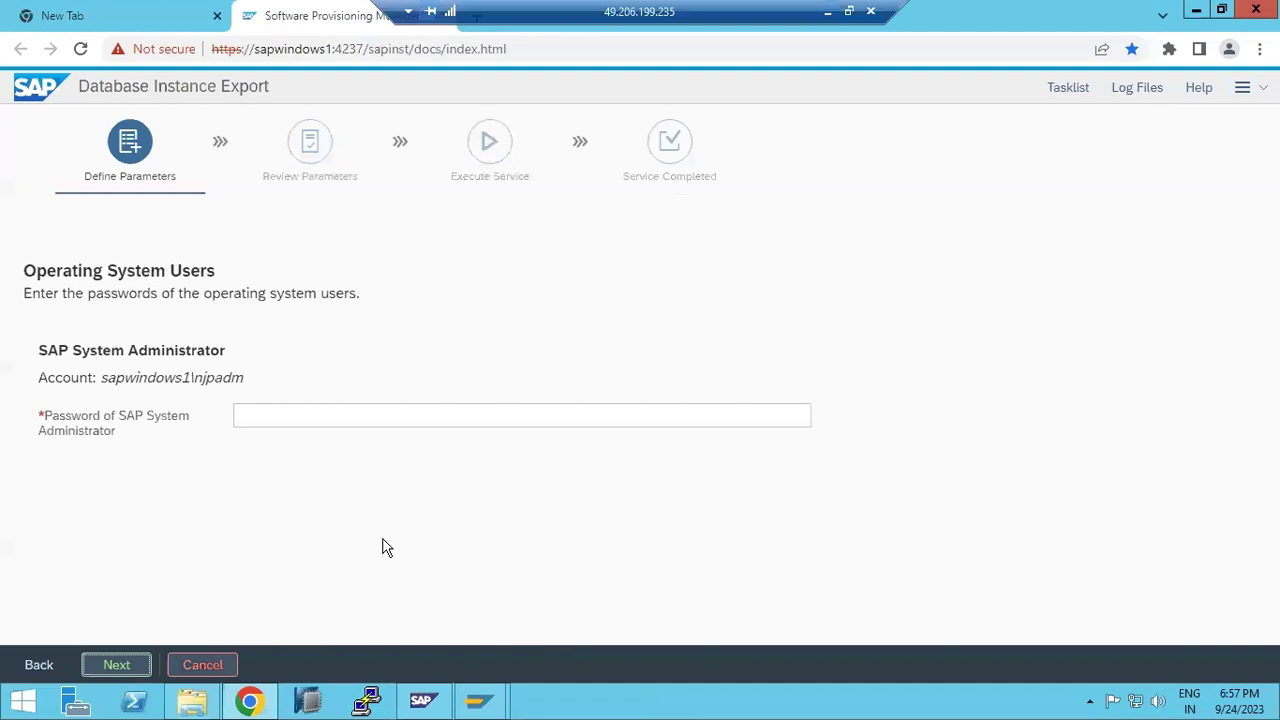
click(286, 413)
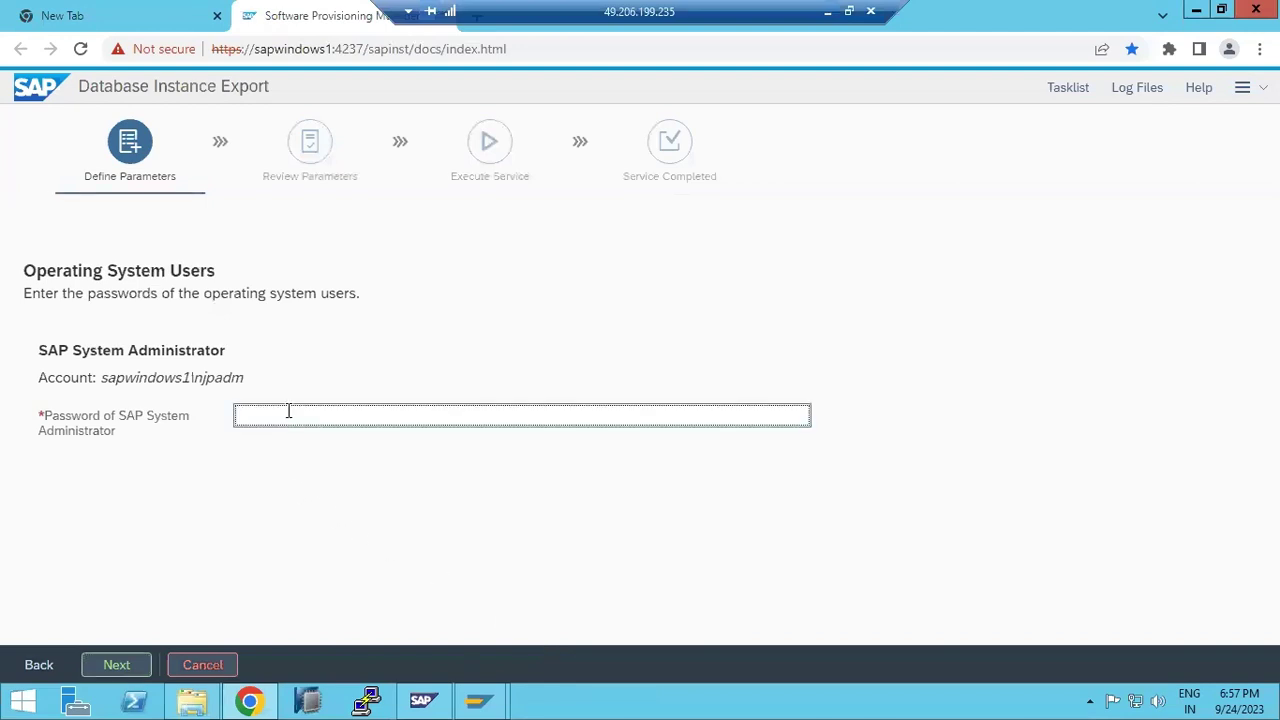
text(••)
key(Return)
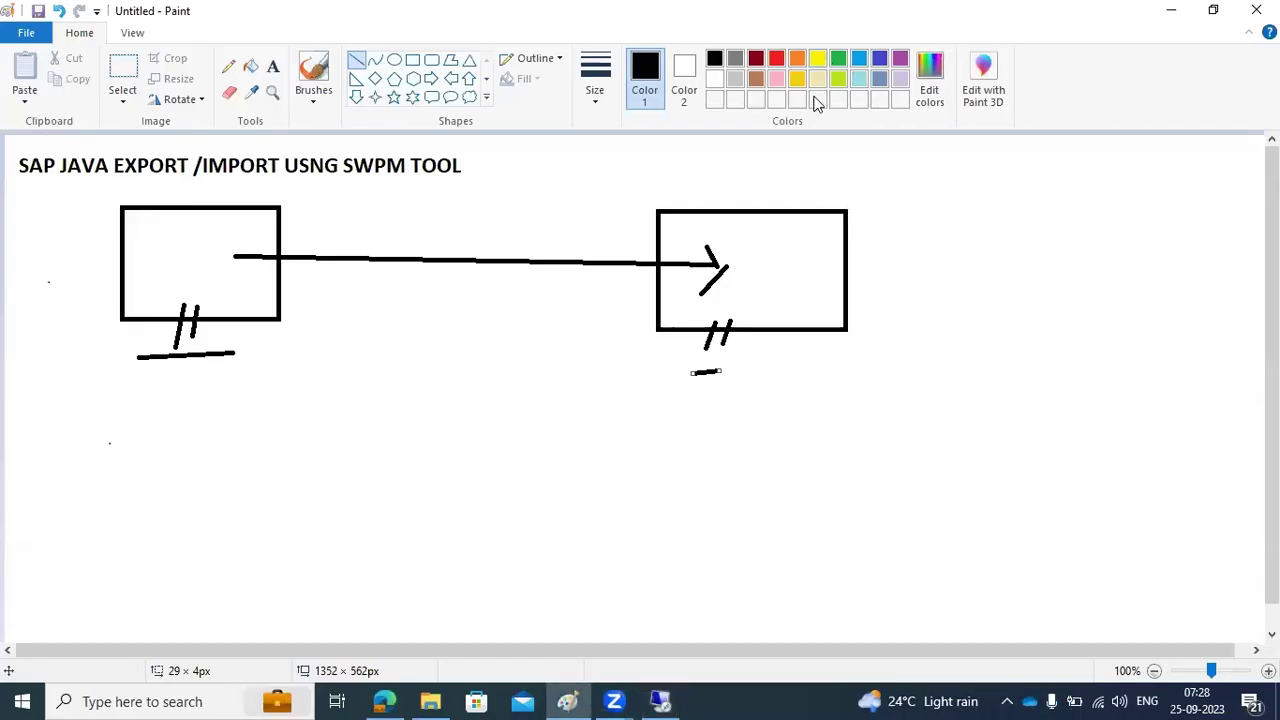
- In the Paint diagram, add short line marks inside and along the outer edge of both rectangles
drag(152, 251, 161, 243)
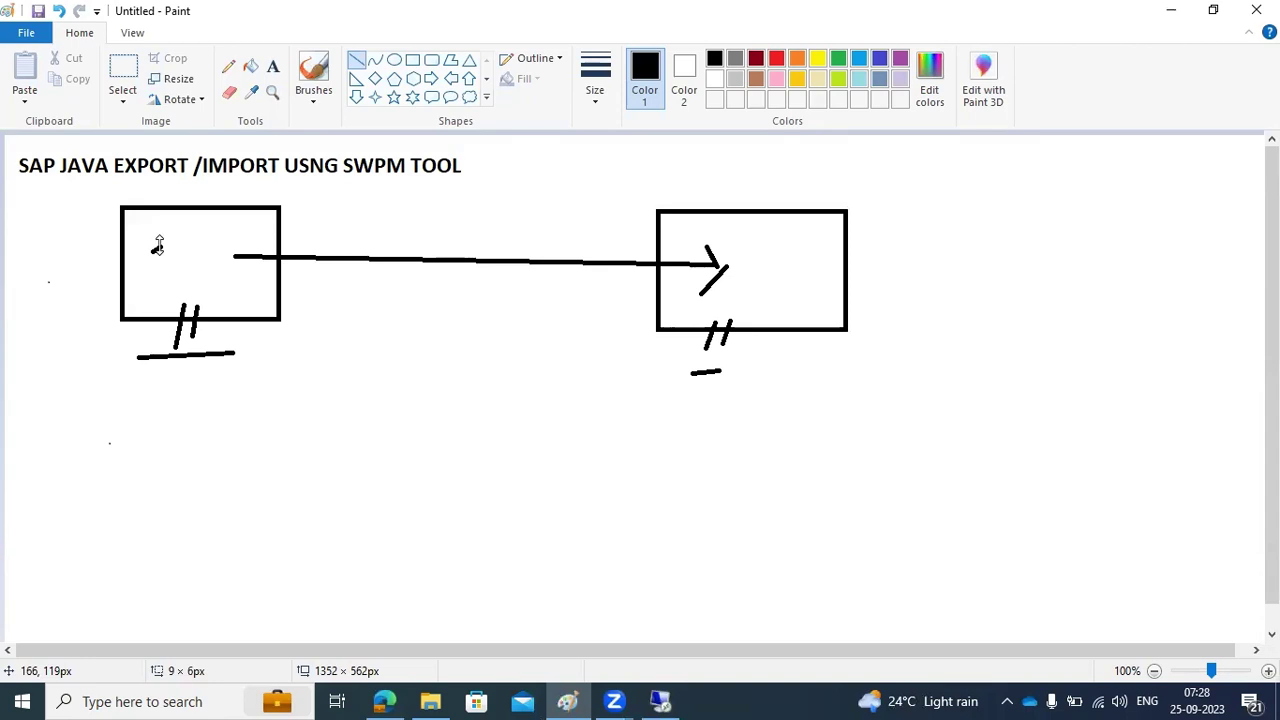
drag(763, 272, 773, 272)
click(107, 223)
drag(107, 223, 138, 219)
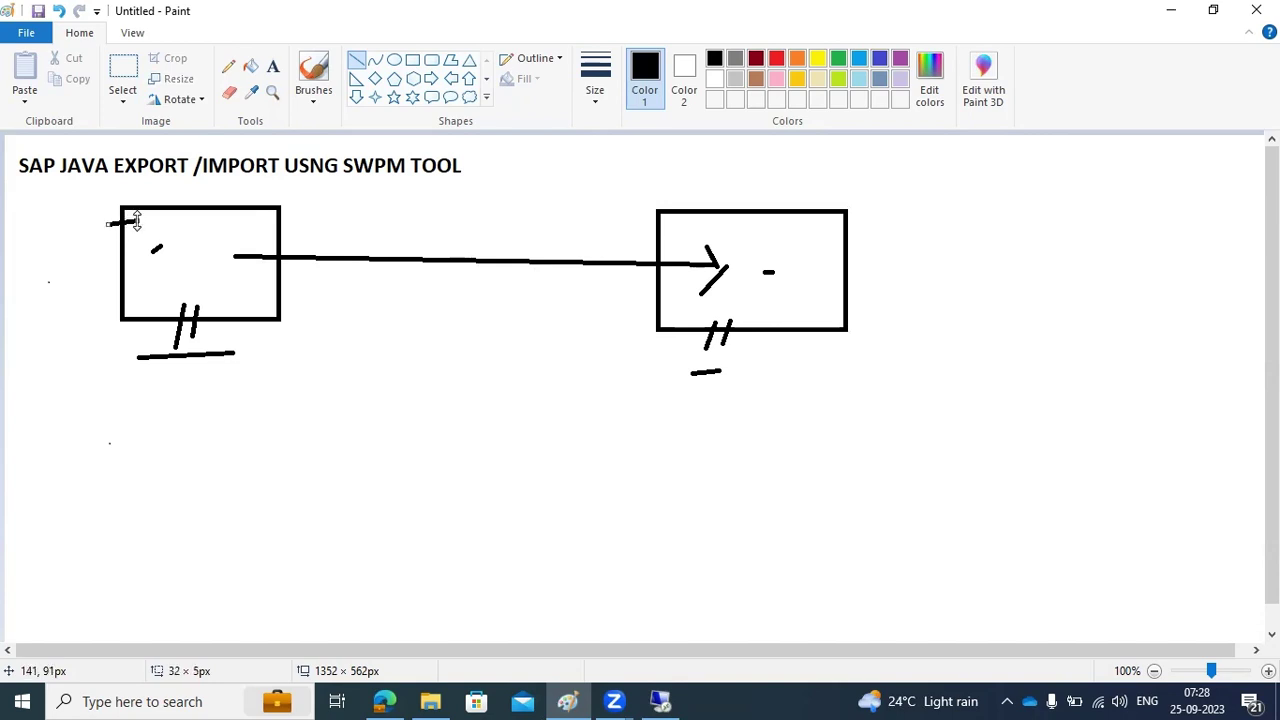
drag(650, 228, 668, 223)
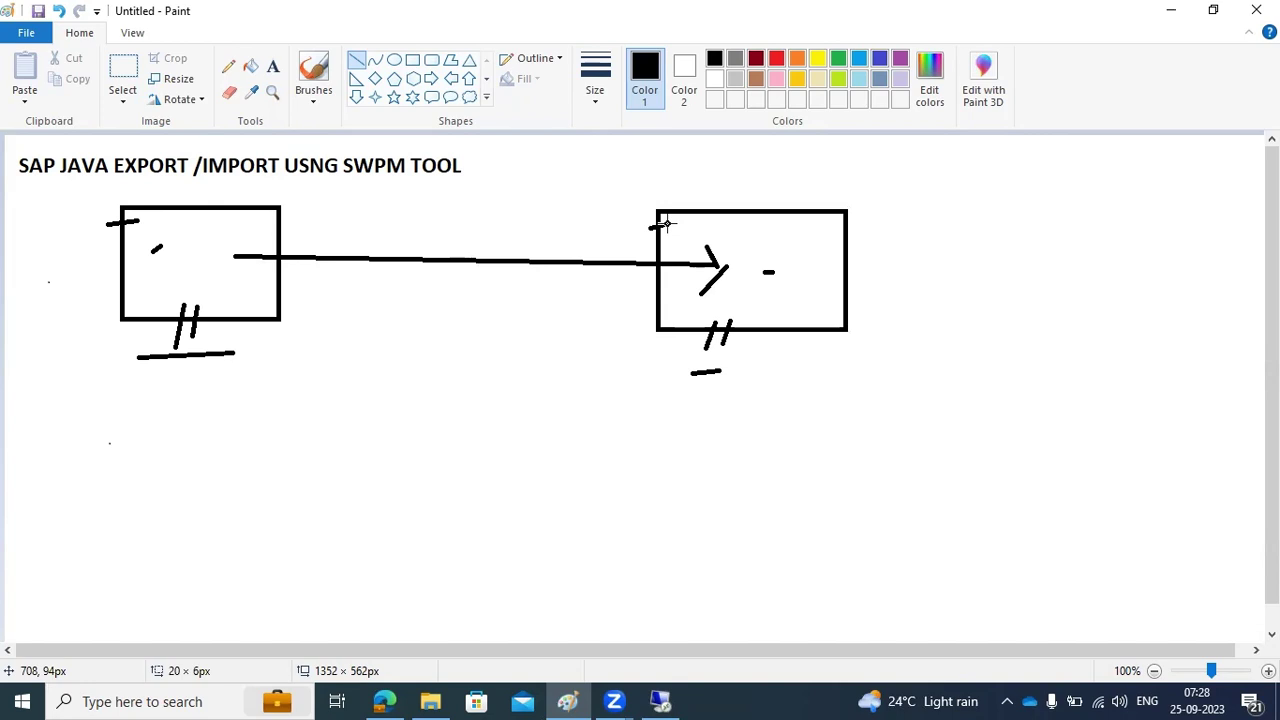
drag(668, 223, 668, 223)
drag(119, 288, 141, 285)
drag(660, 295, 672, 297)
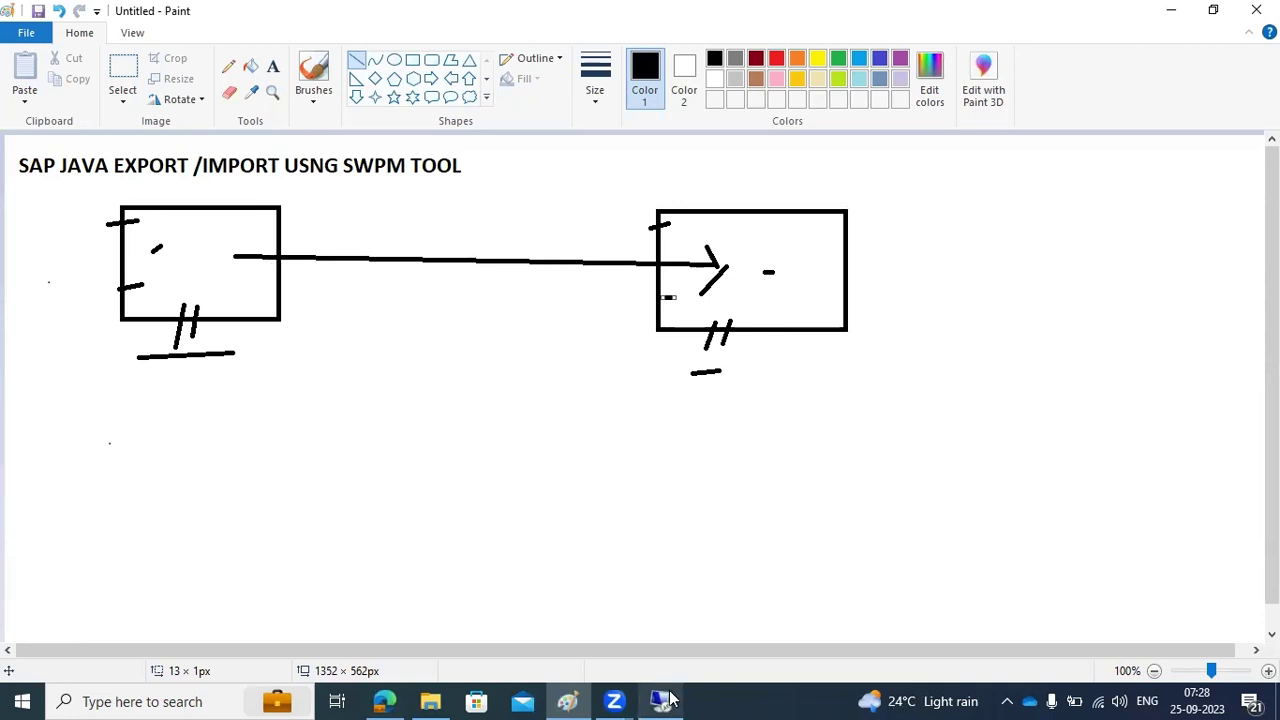
- Return to the remote desktop and continue with NJP as the existing MS SQL Server database ID
mouse_move(670, 699)
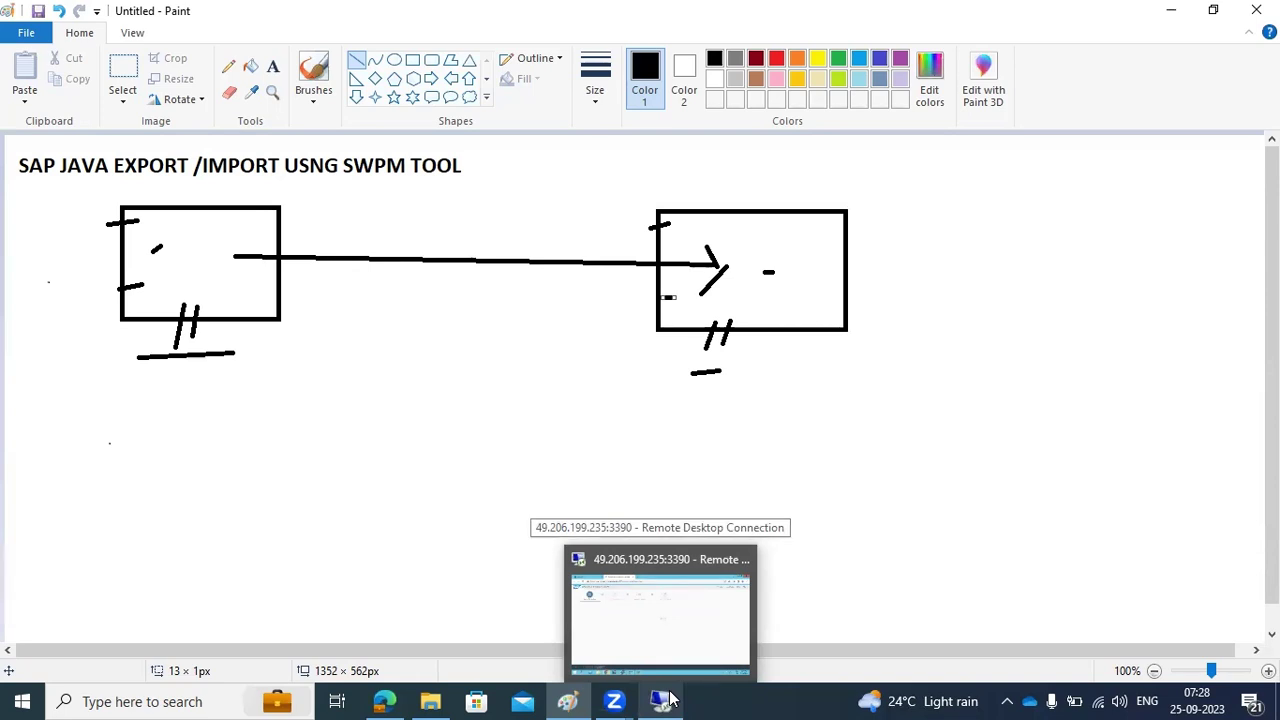
click(670, 699)
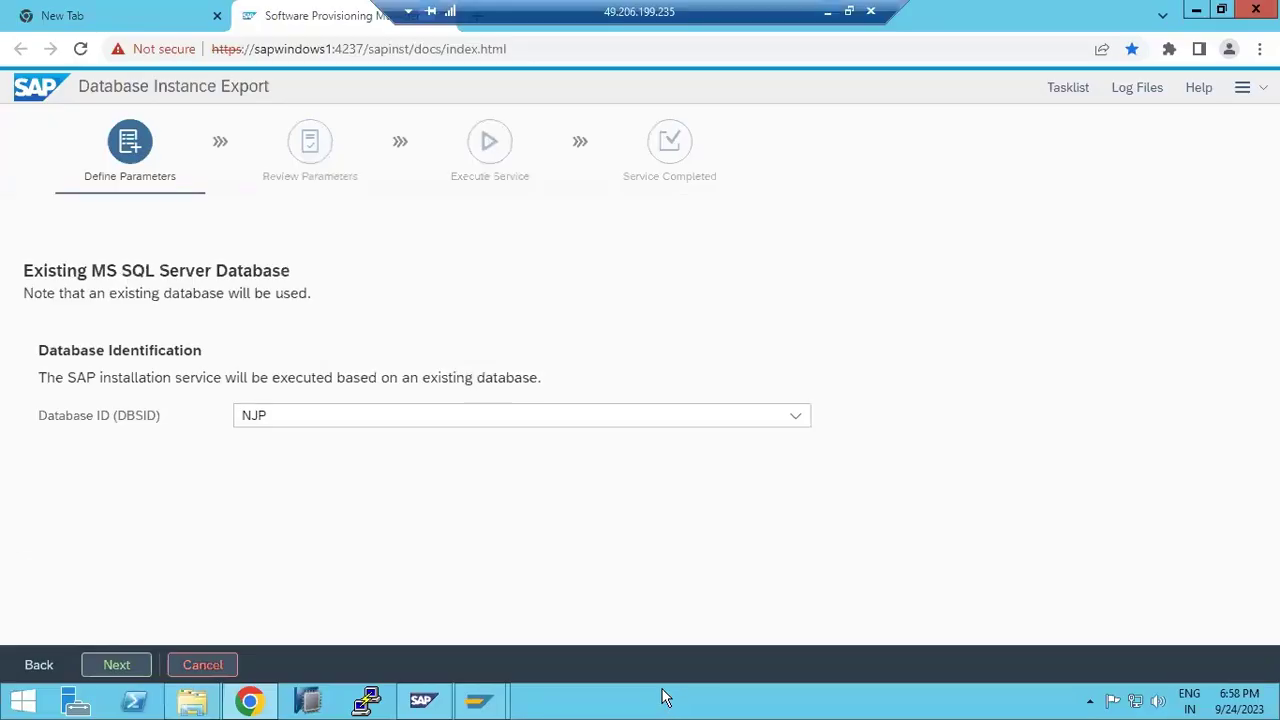
click(116, 665)
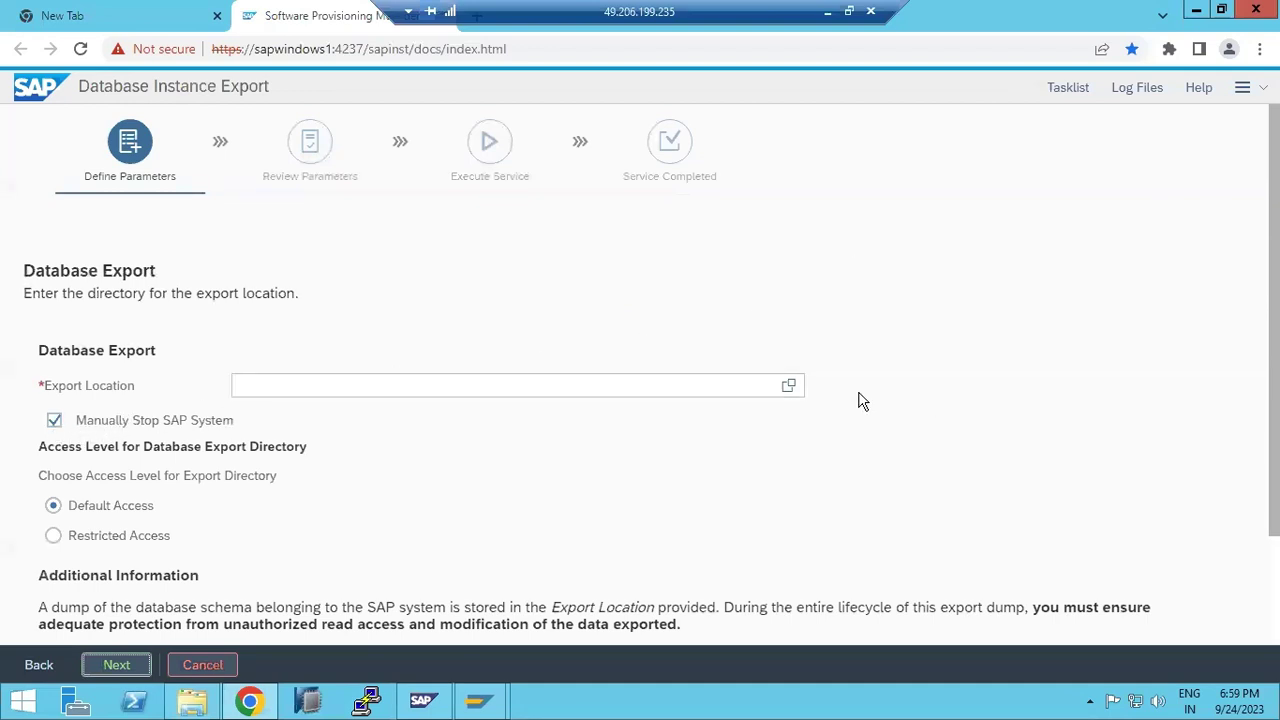
- Choose the javaexport folder on drive E as the database export location
click(792, 388)
click(792, 388)
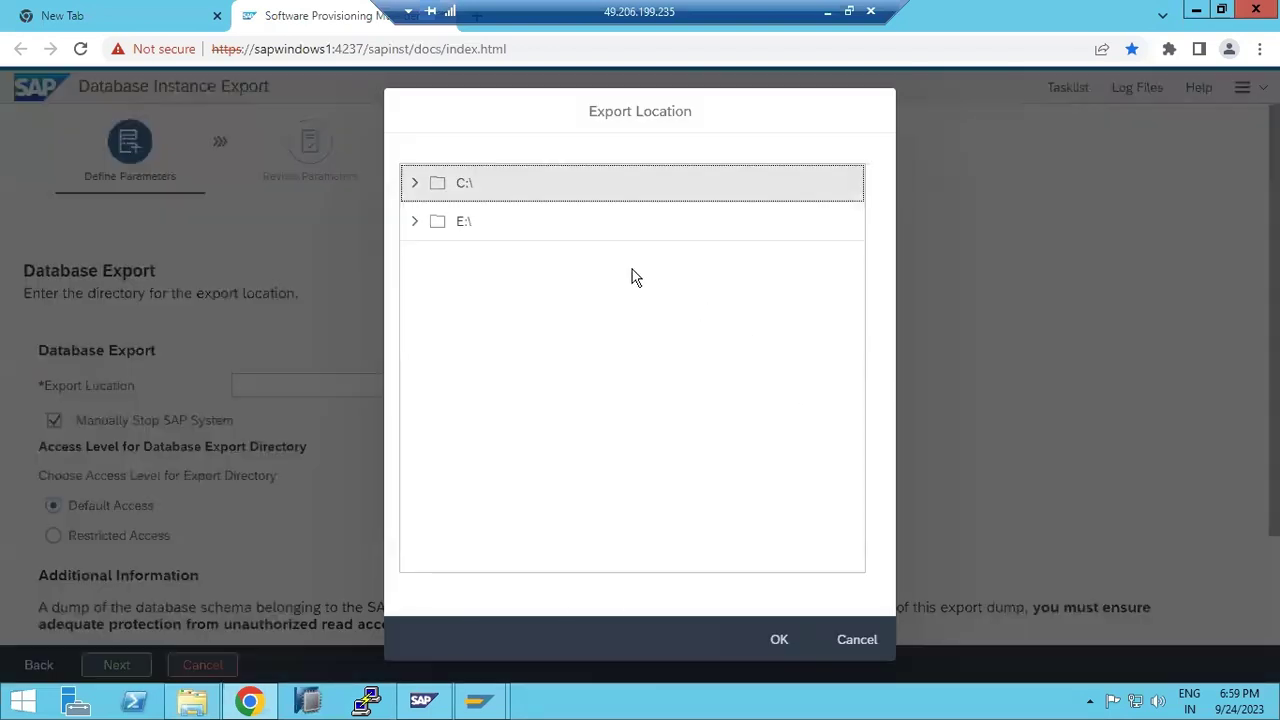
click(415, 230)
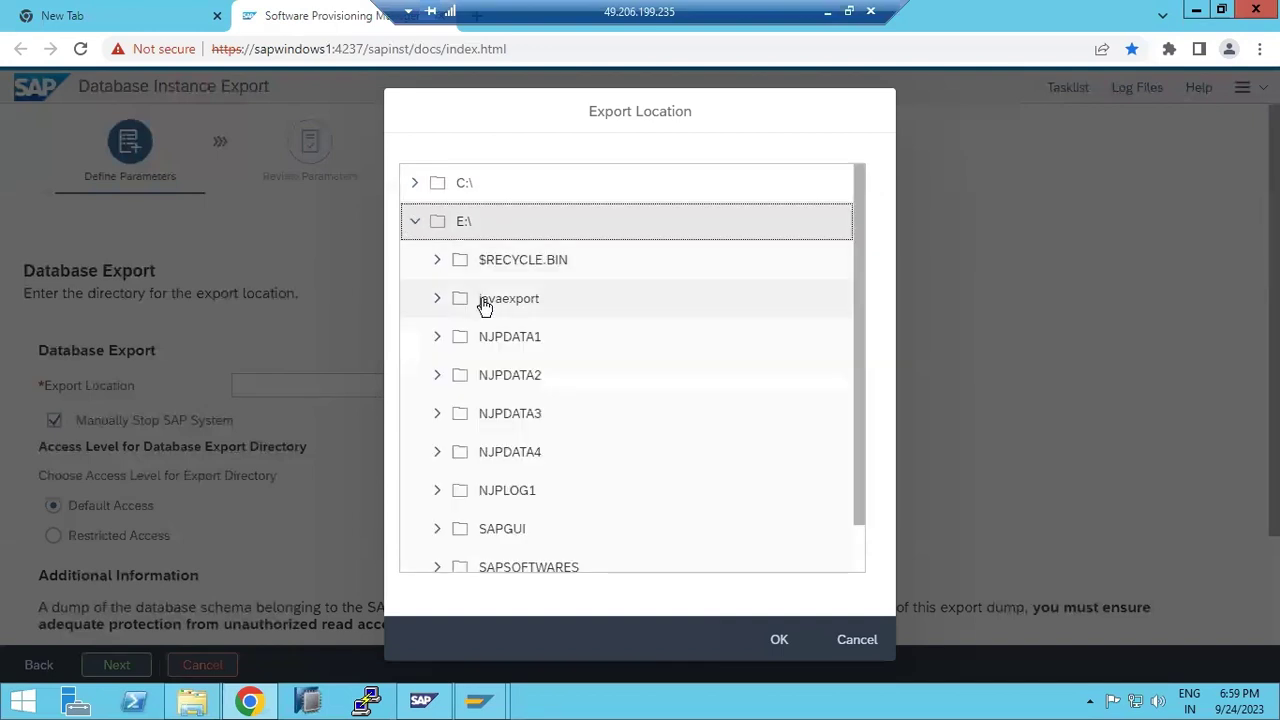
click(495, 305)
click(779, 639)
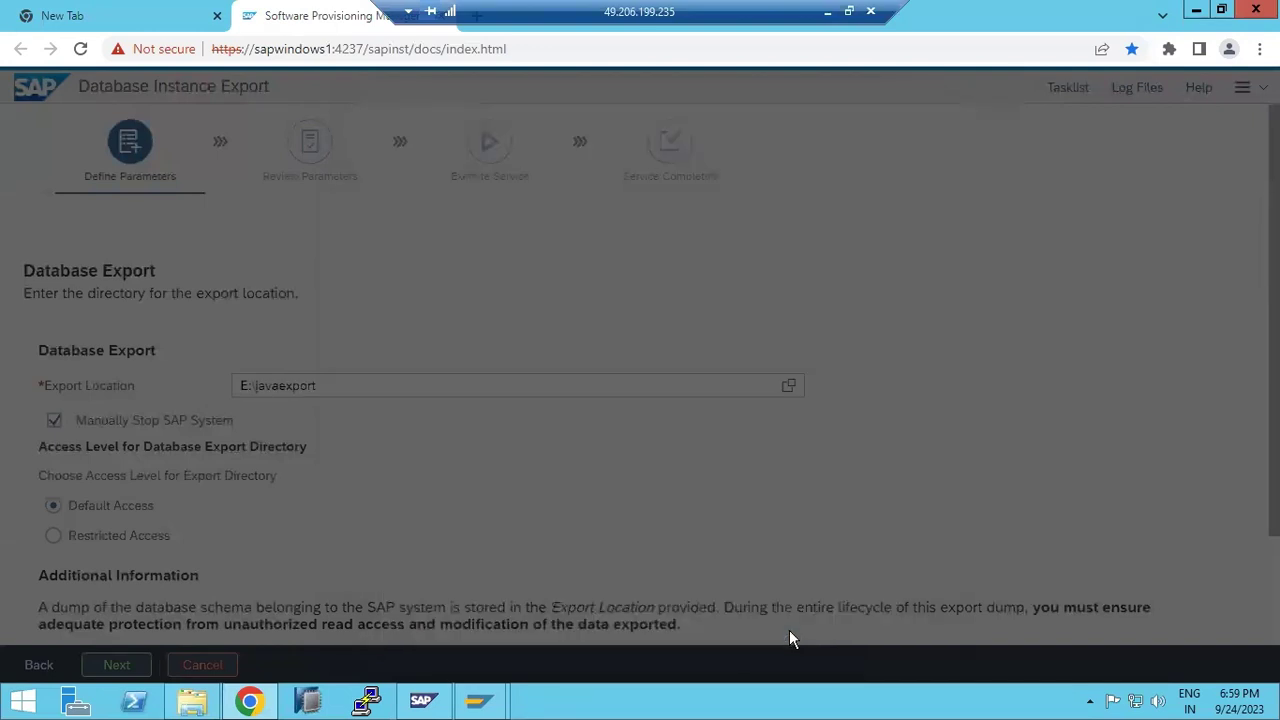
- Examine the notes on the Manually Stop SAP System option, trying the option off and on
scroll(286, 546, down, 2)
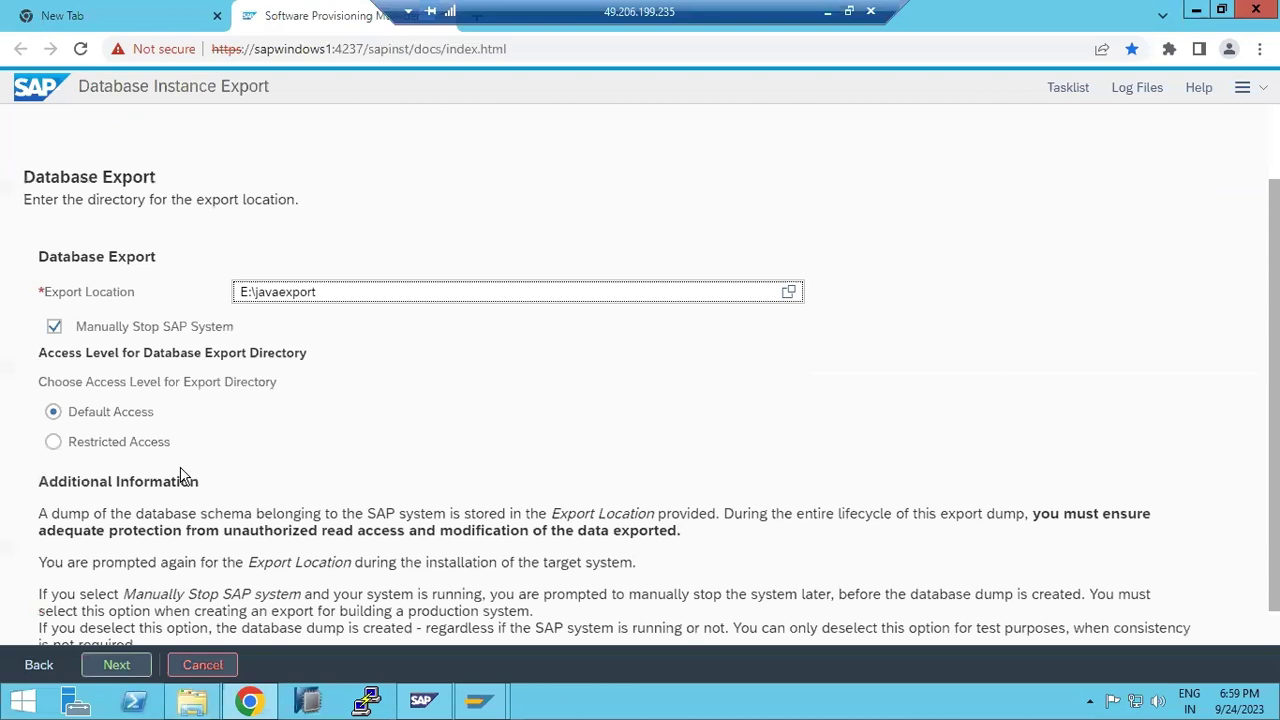
click(55, 328)
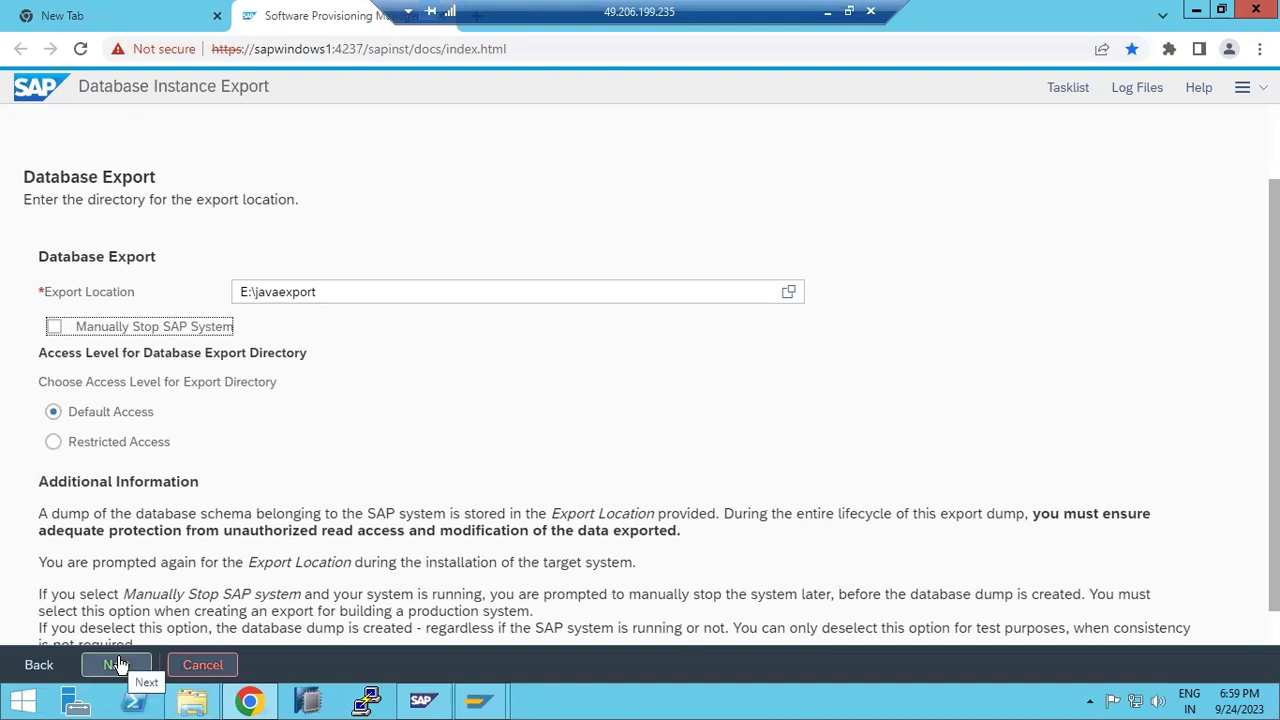
drag(135, 597, 1080, 600)
scroll(967, 580, down, 1)
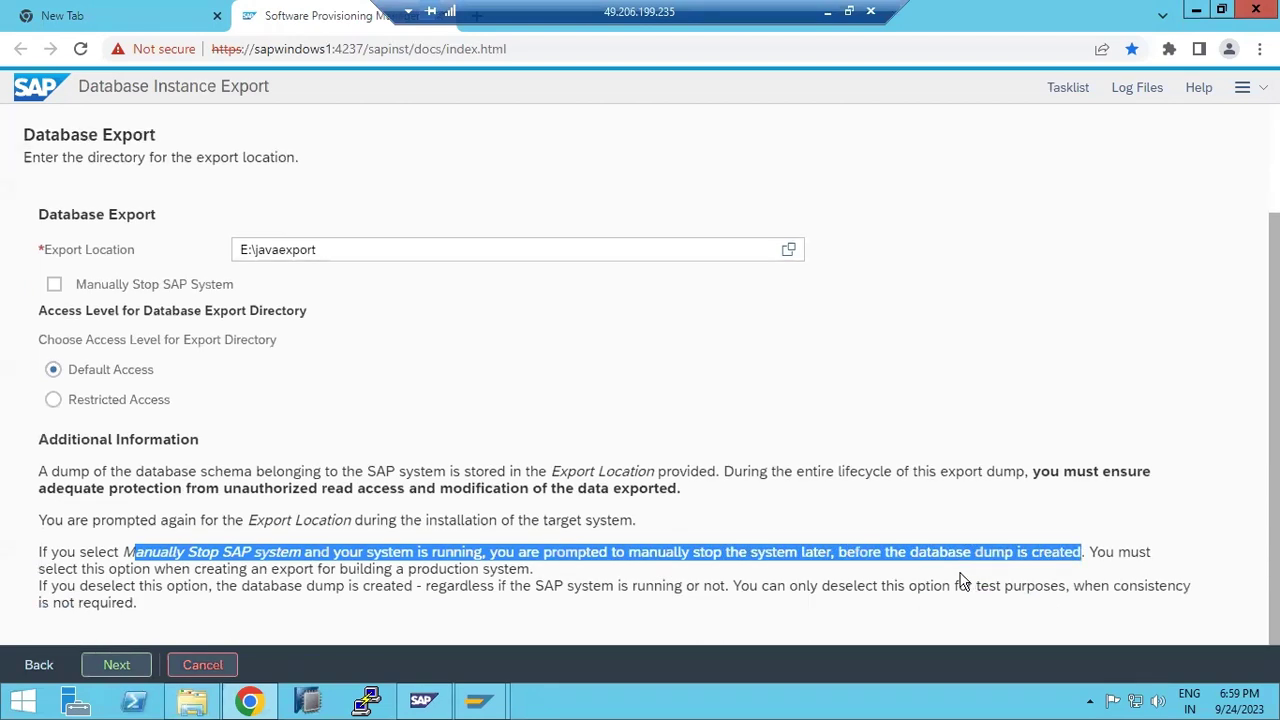
drag(243, 568, 521, 568)
drag(124, 586, 952, 610)
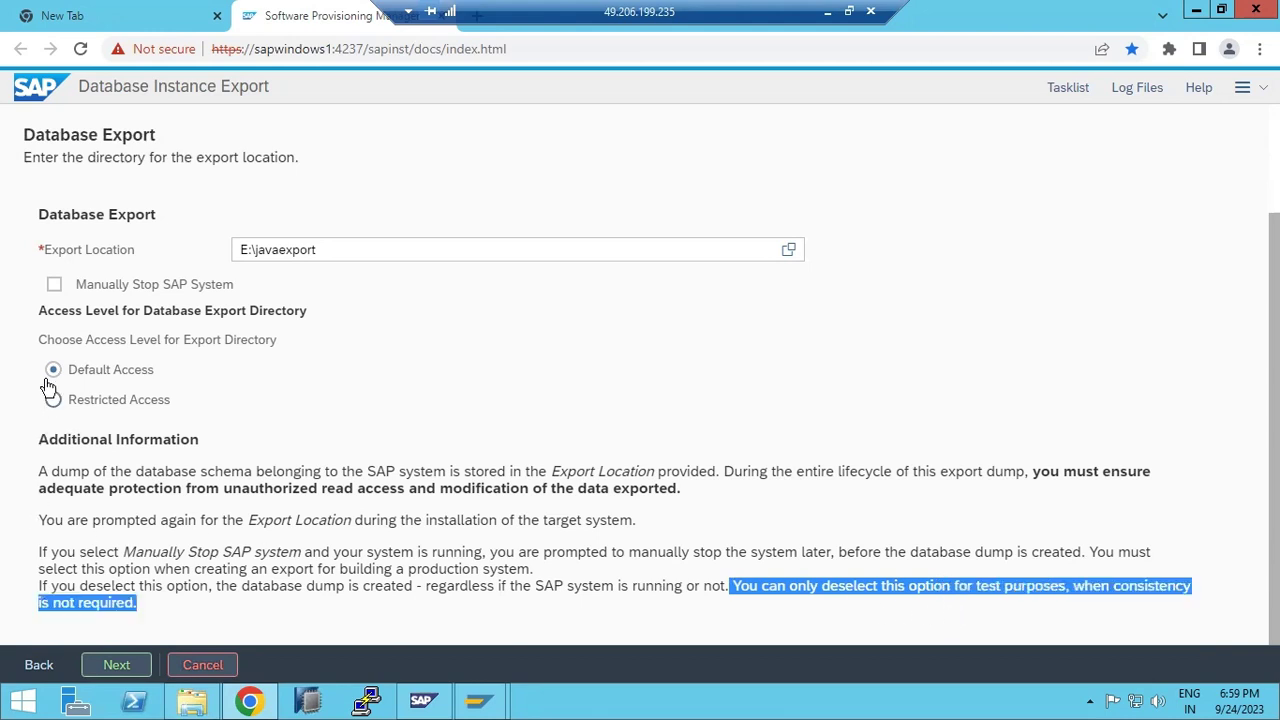
click(56, 285)
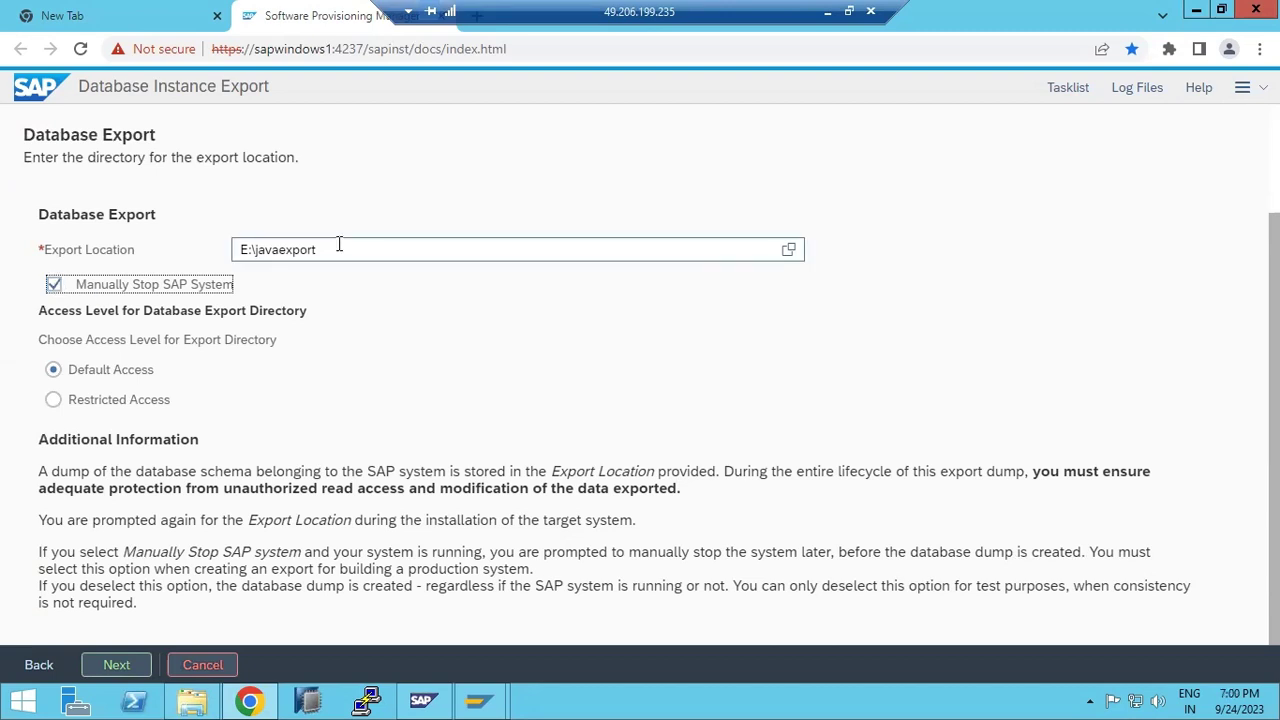
drag(337, 249, 228, 260)
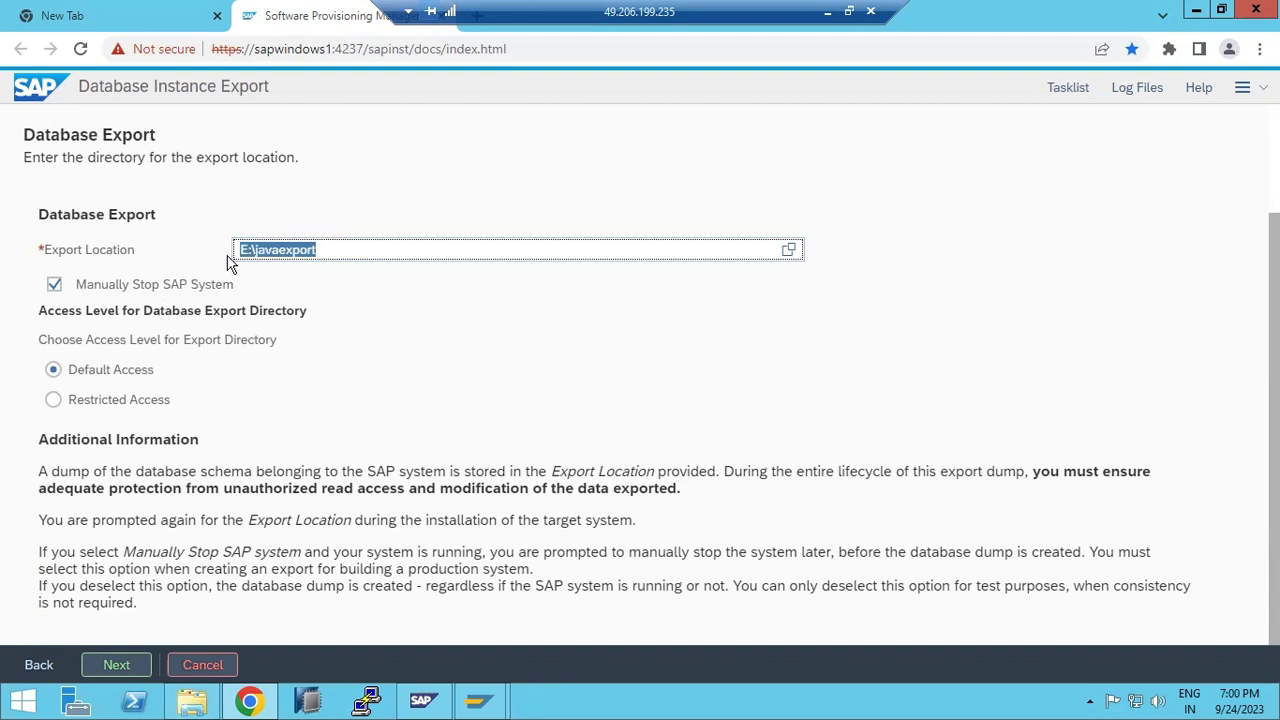
click(55, 285)
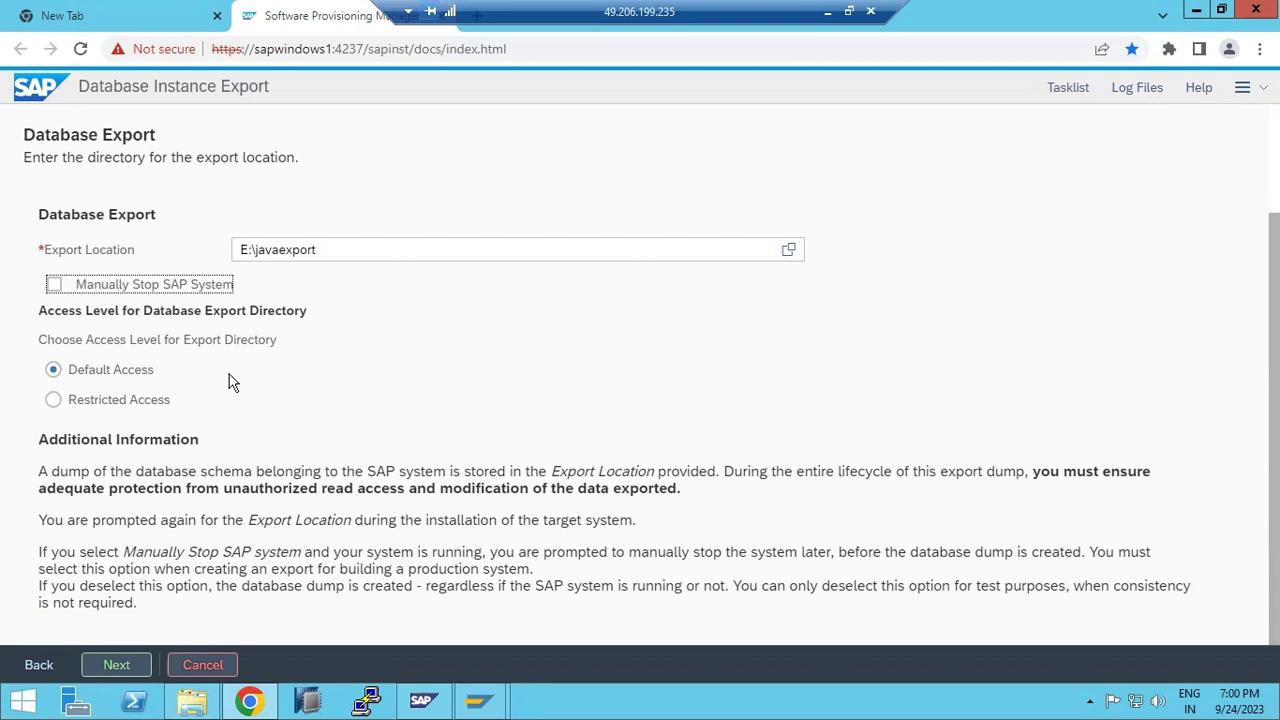
click(54, 286)
- Read the notes on production and test exports, deselect Manually Stop SAP System and continue with default access
drag(60, 552, 1100, 562)
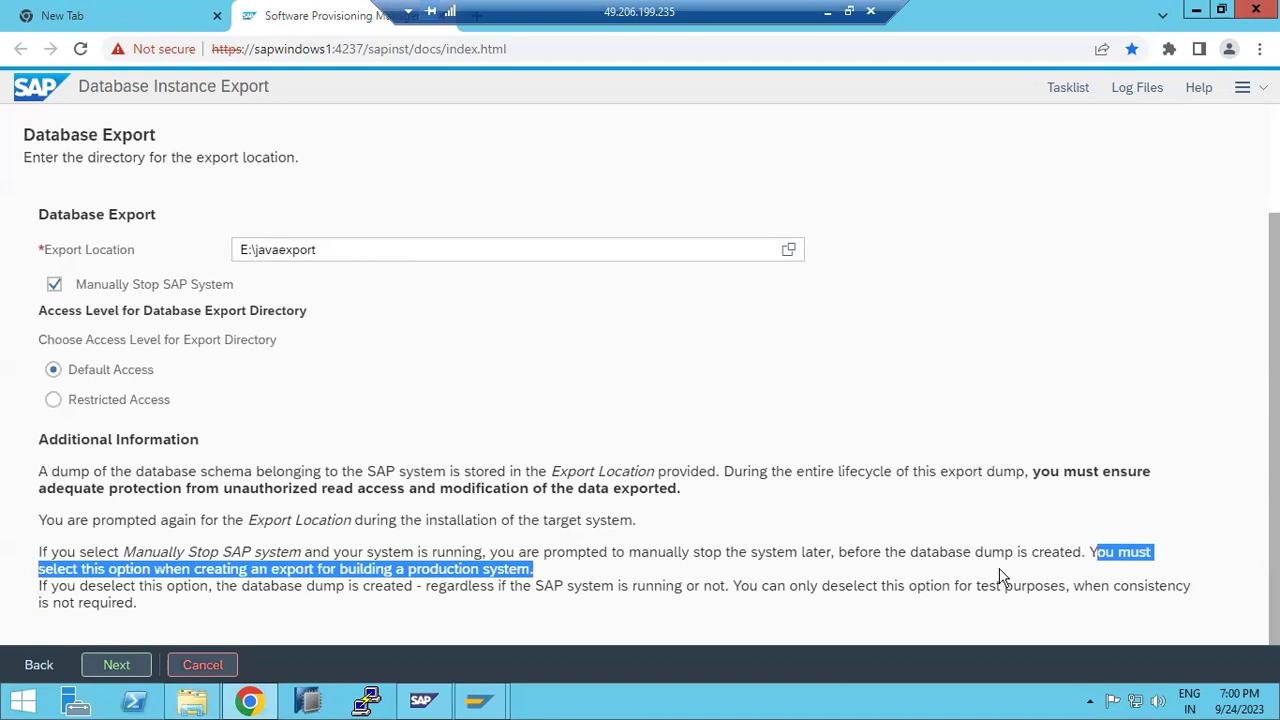
drag(606, 556, 537, 578)
drag(155, 588, 241, 586)
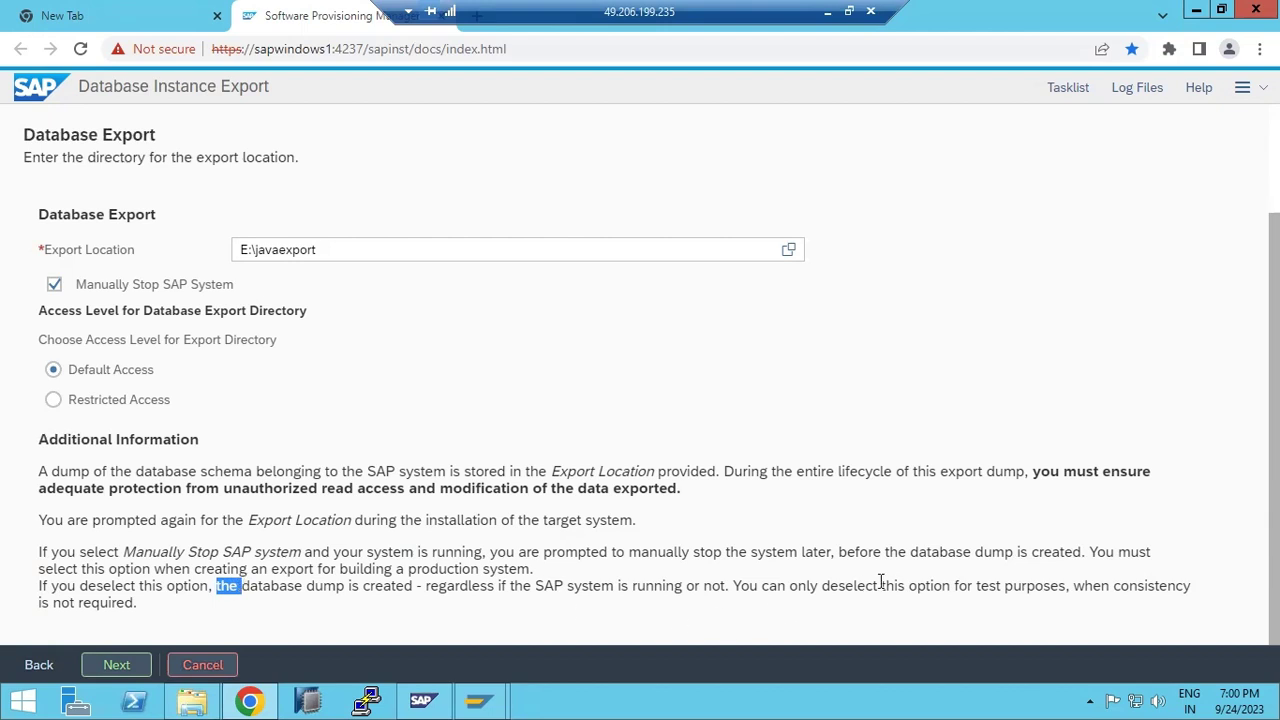
drag(42, 603, 124, 602)
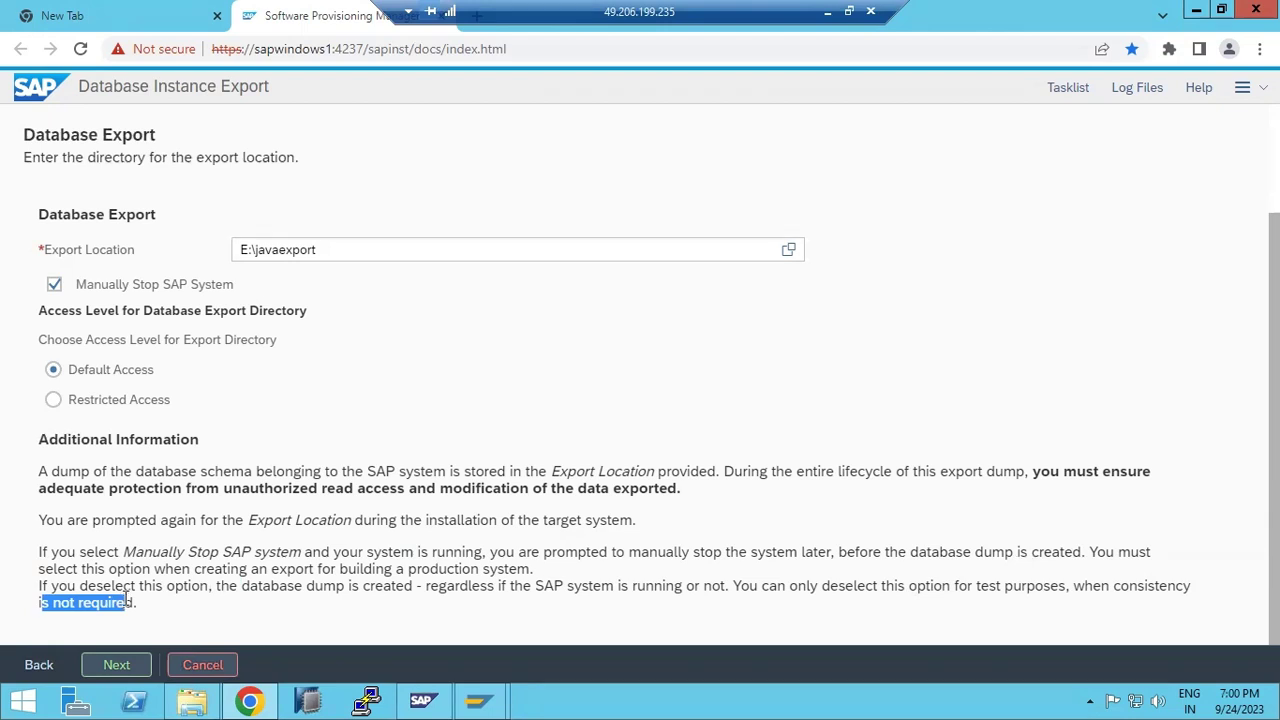
click(54, 284)
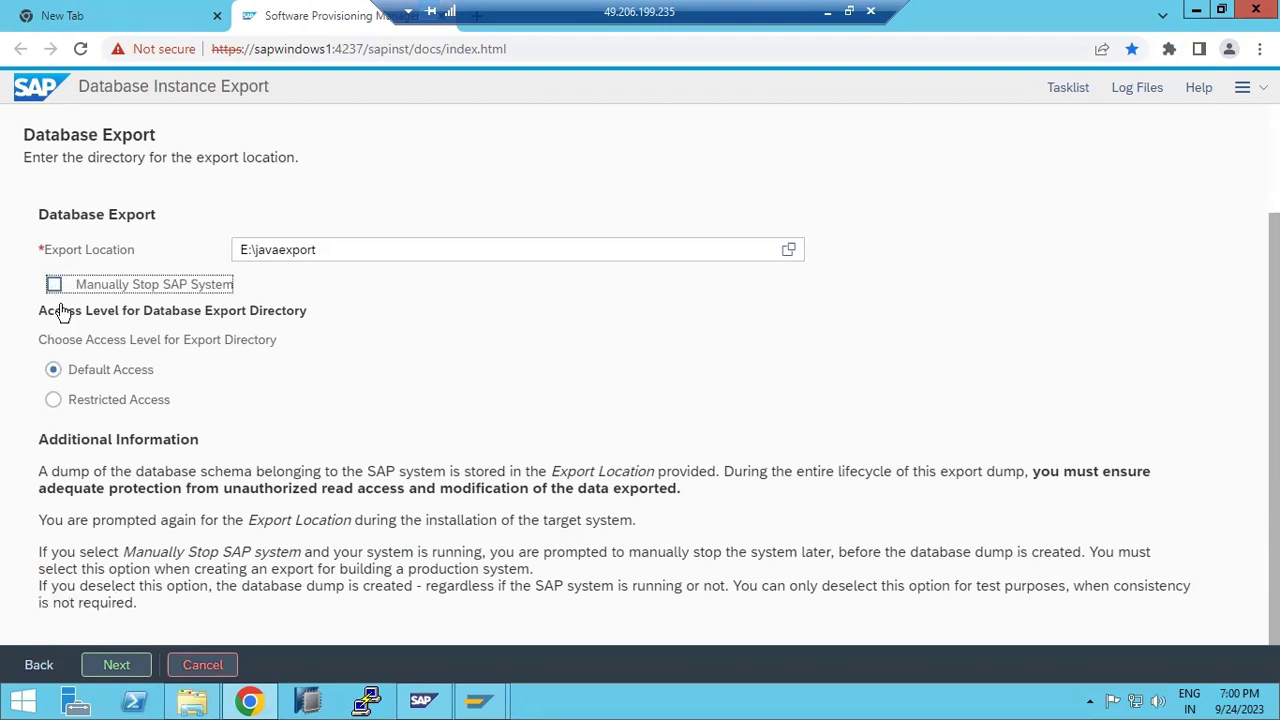
click(112, 665)
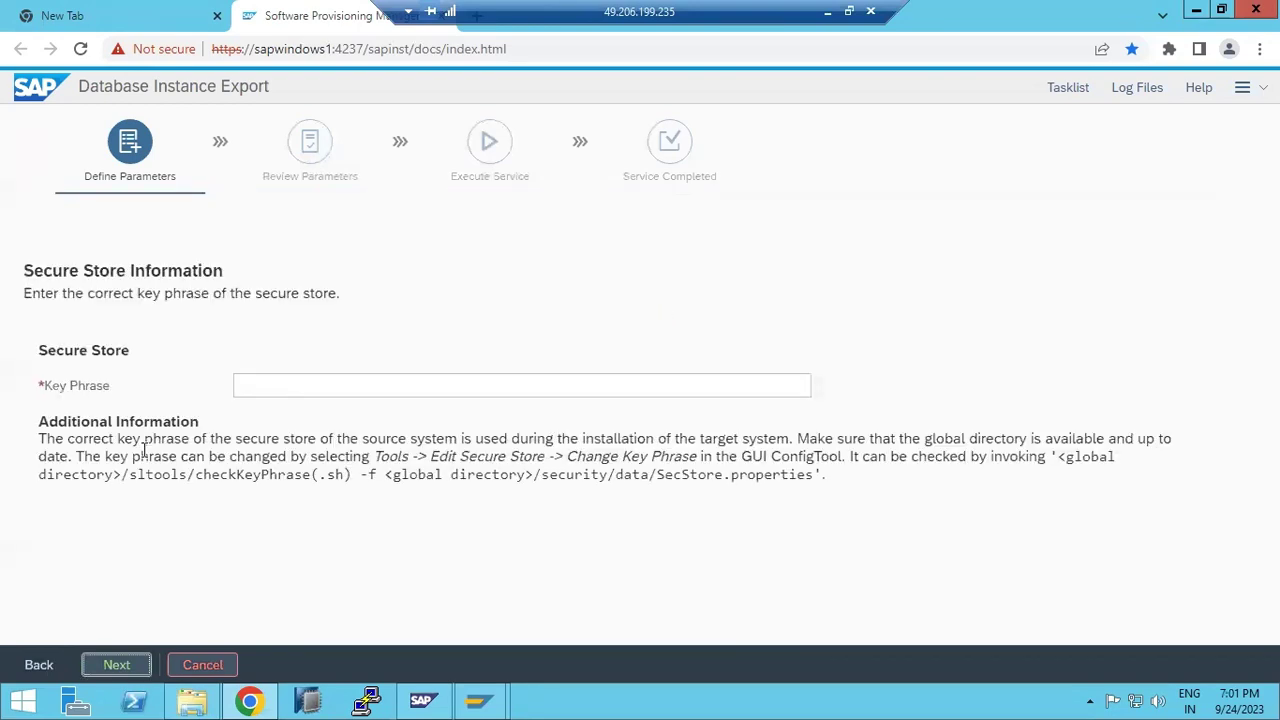
- Enter the secure store key phrase and continue
drag(45, 385, 107, 385)
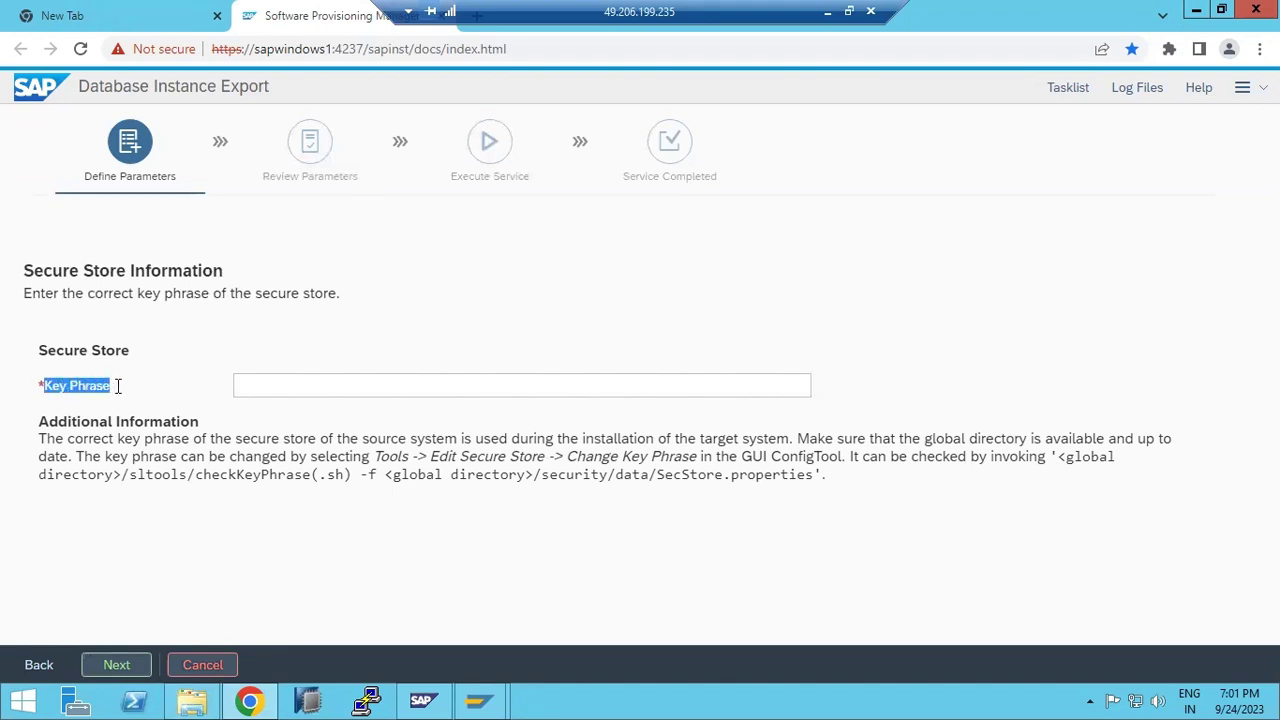
click(294, 388)
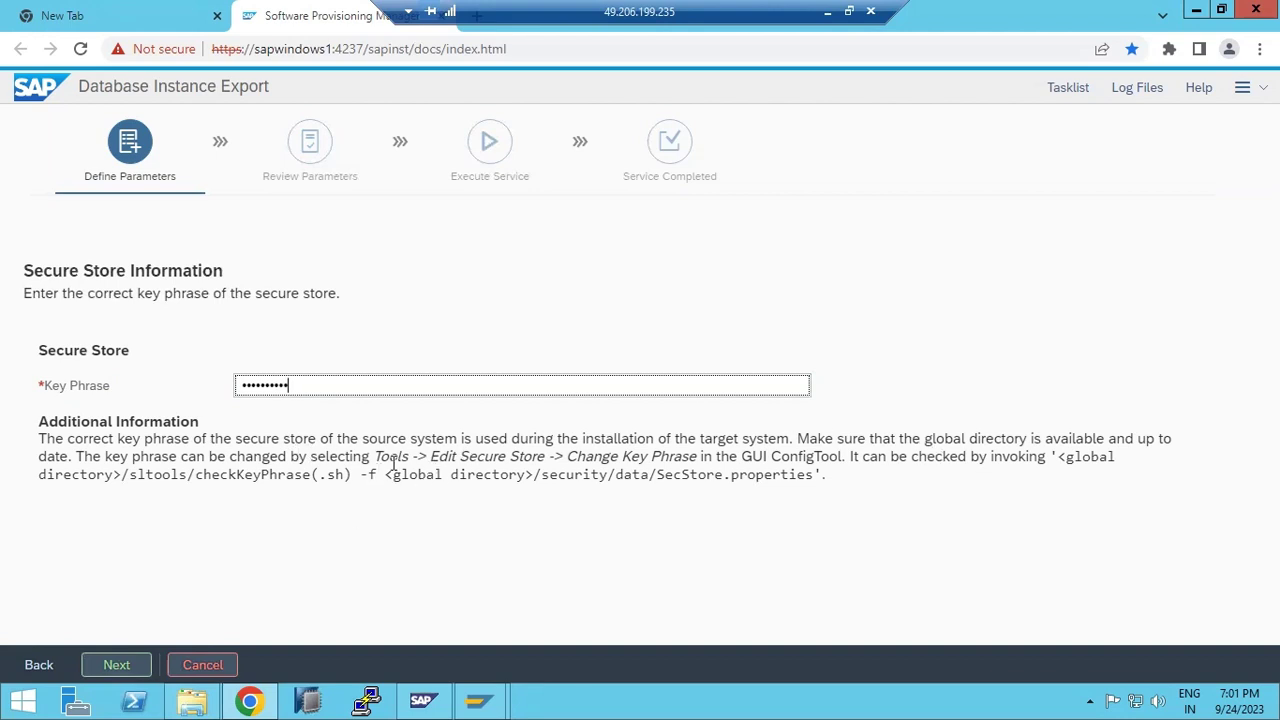
drag(432, 456, 861, 456)
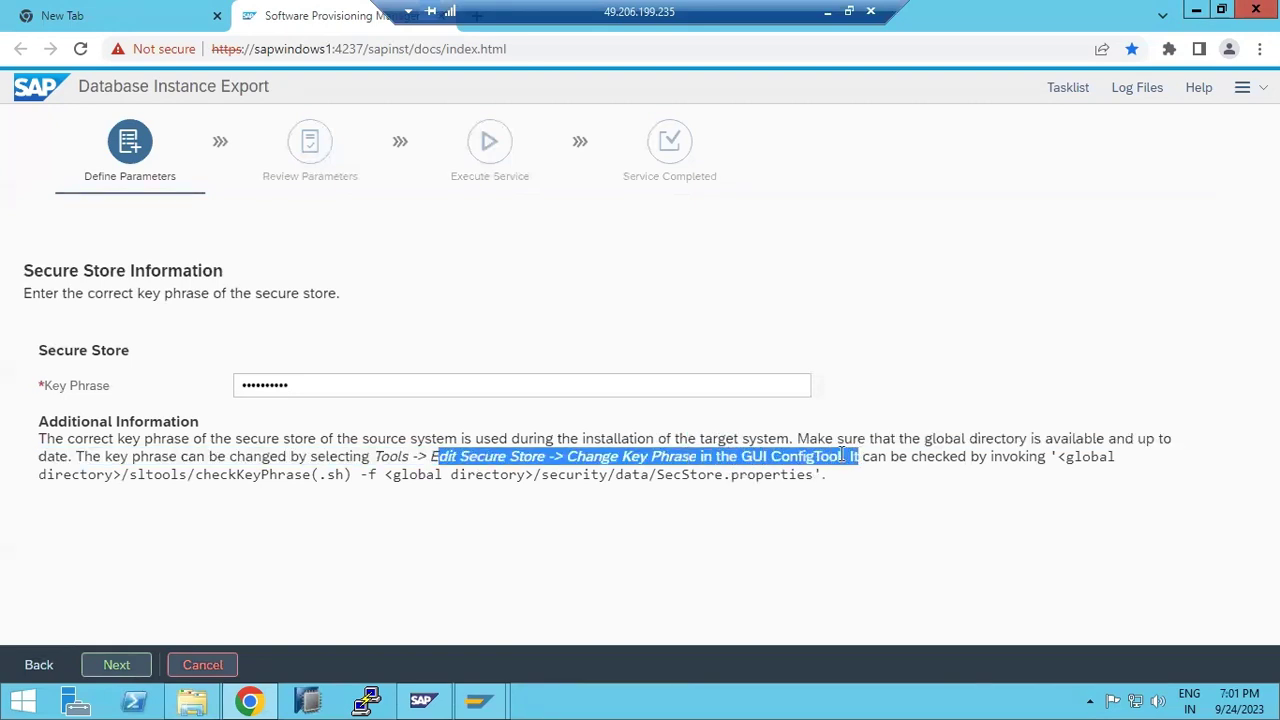
click(117, 666)
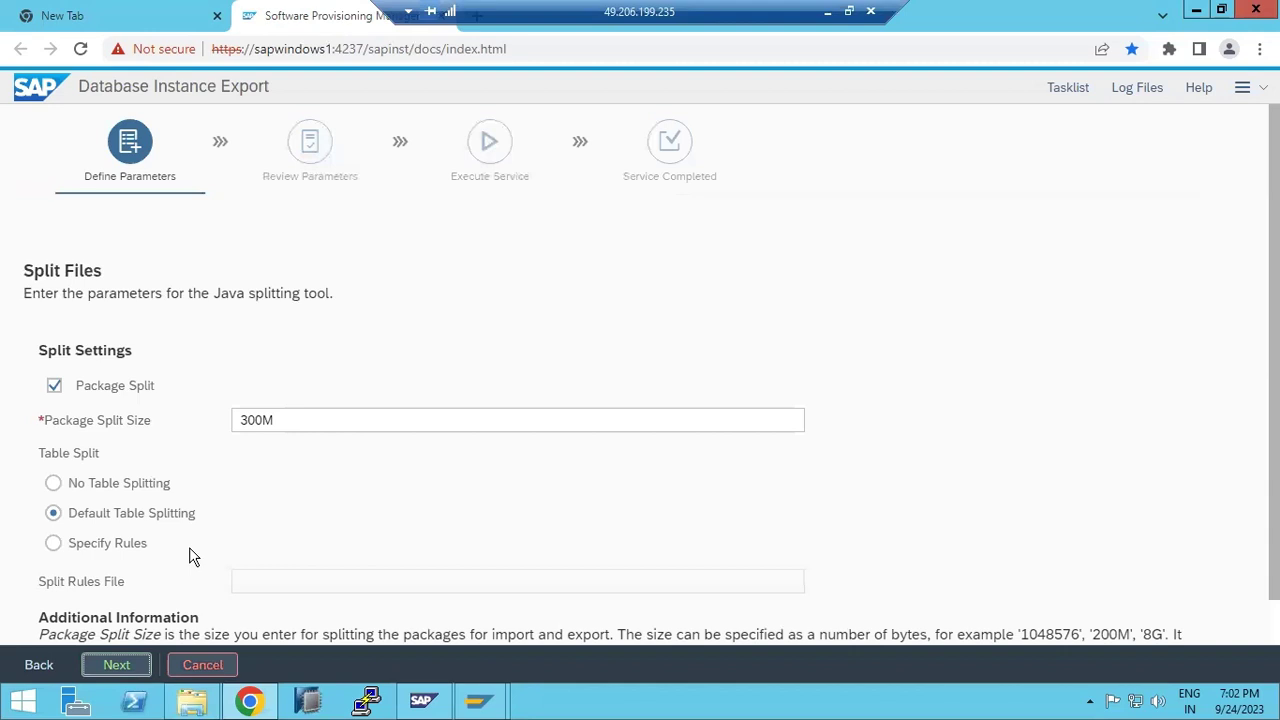
- Accept the split settings with a 300M package split size and default table splitting, and continue
scroll(193, 557, down, 1)
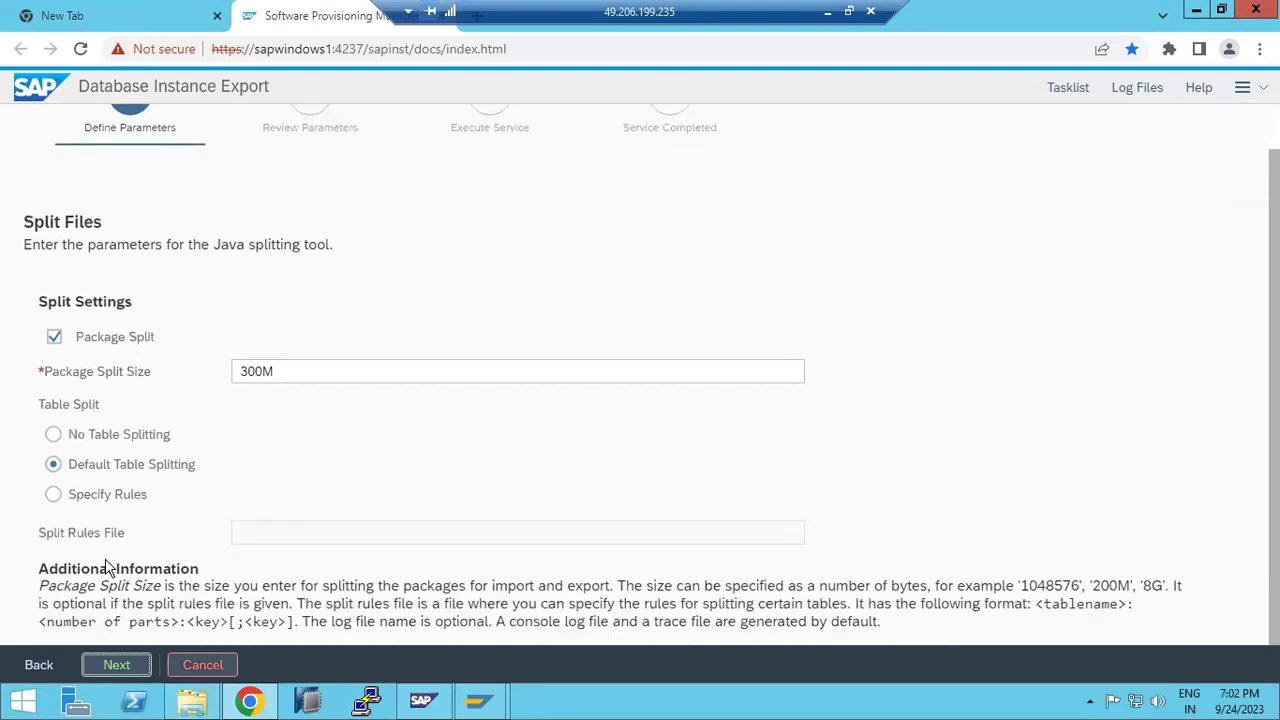
drag(65, 295, 99, 298)
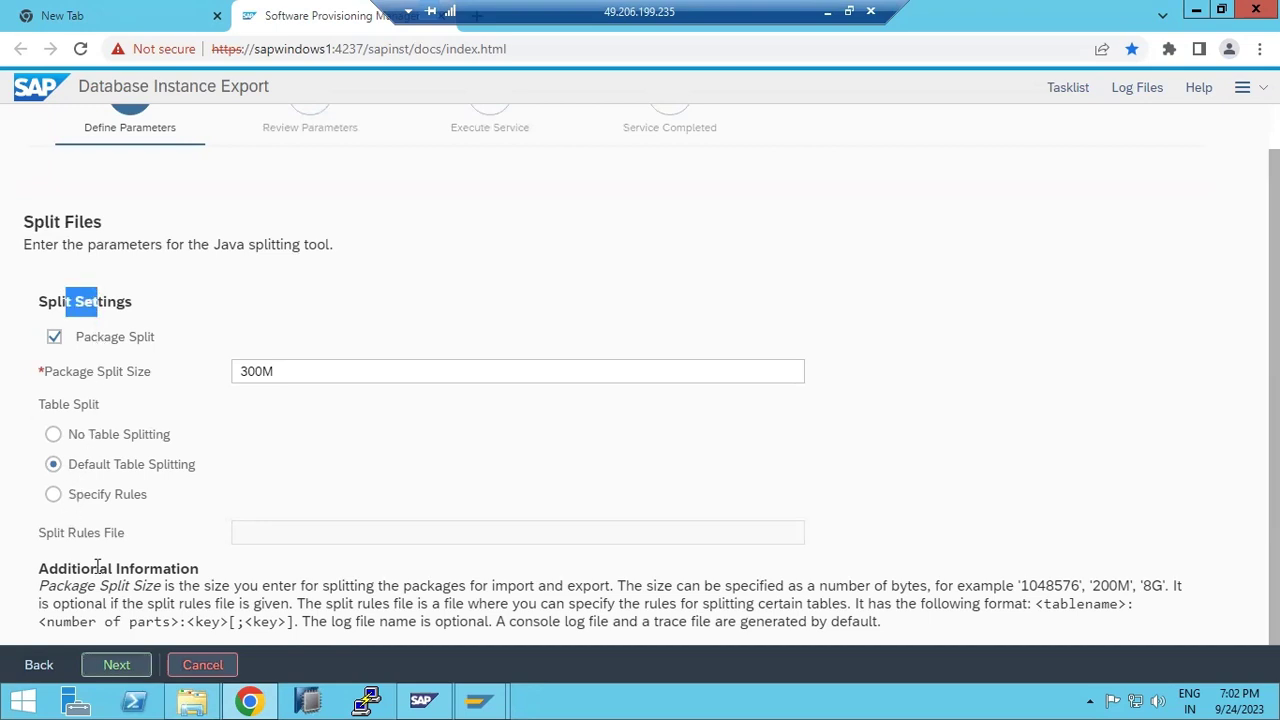
click(114, 666)
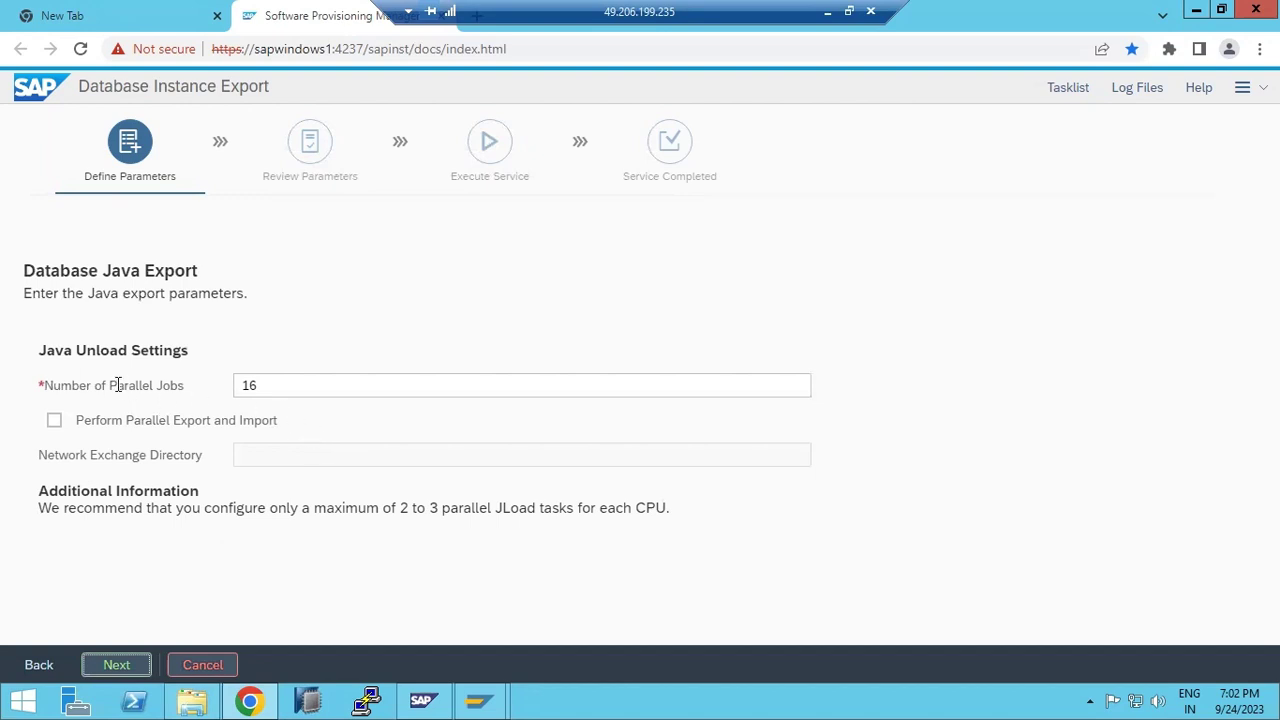
- Check the server's CPU and memory load in Task Manager, close it and set the number of parallel jobs to 10
drag(91, 349, 237, 389)
click(258, 385)
click(288, 387)
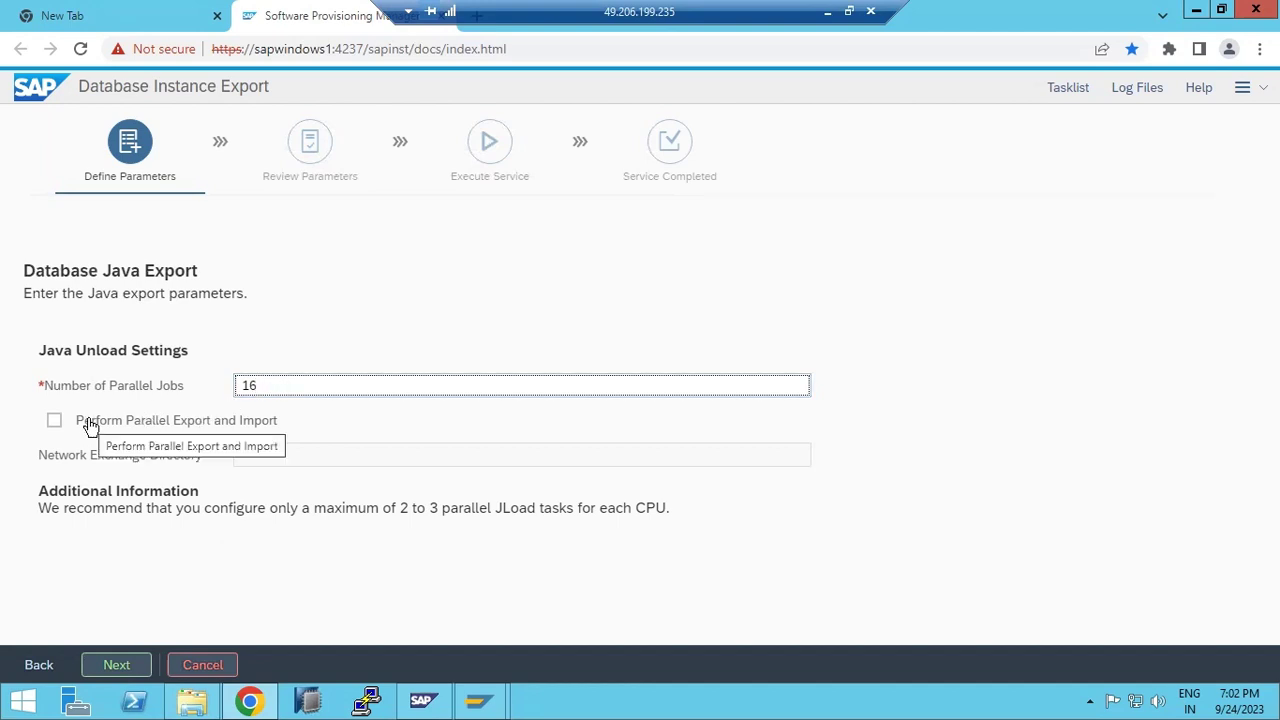
right_click(623, 703)
click(671, 655)
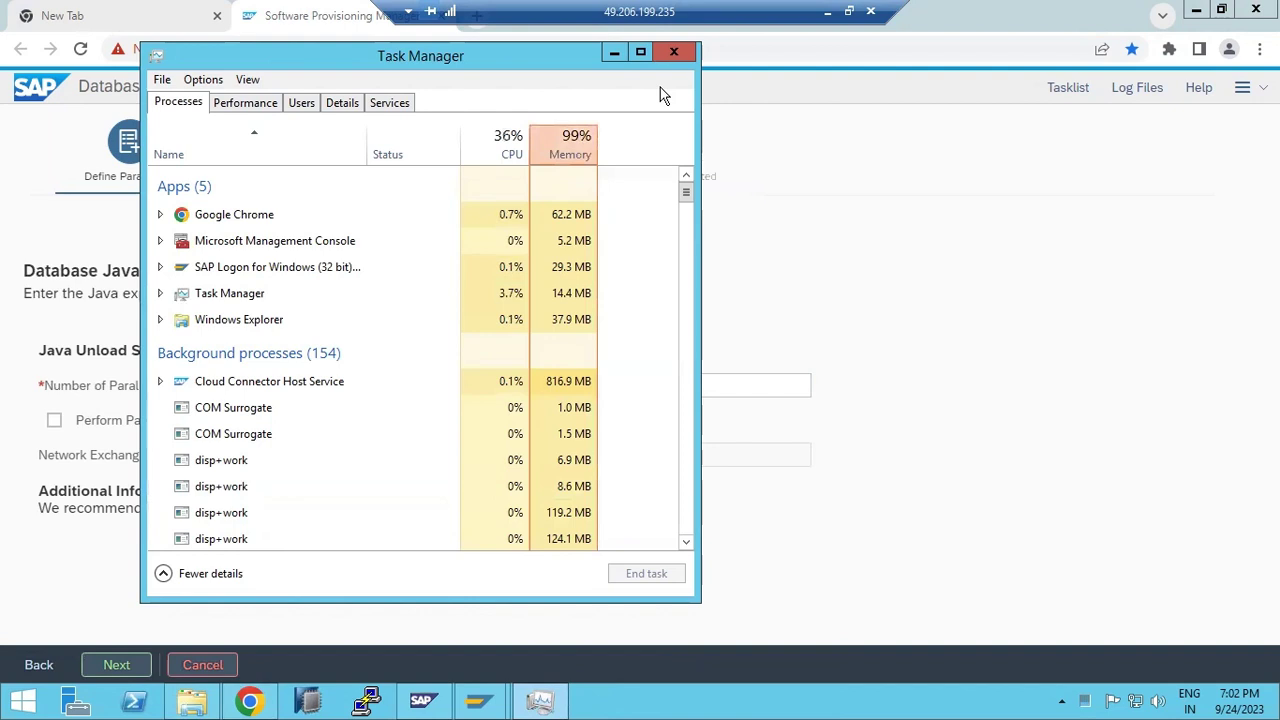
click(674, 52)
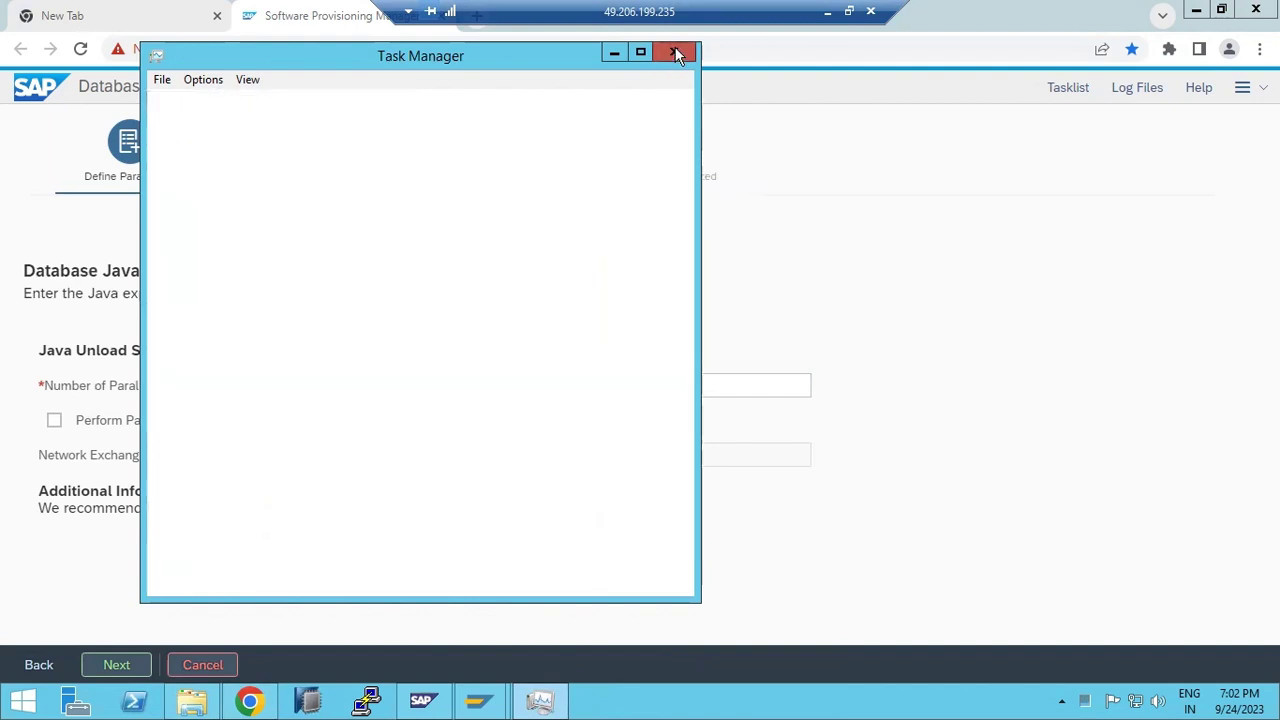
click(276, 379)
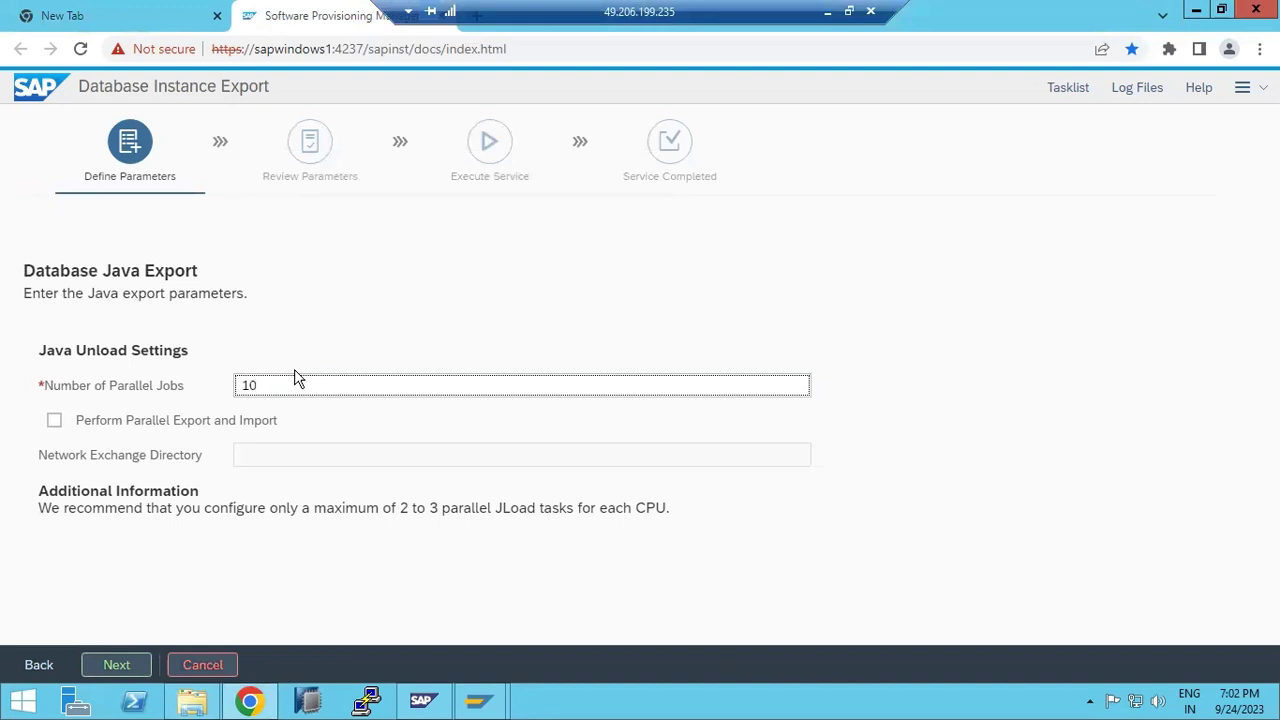
drag(90, 425, 286, 428)
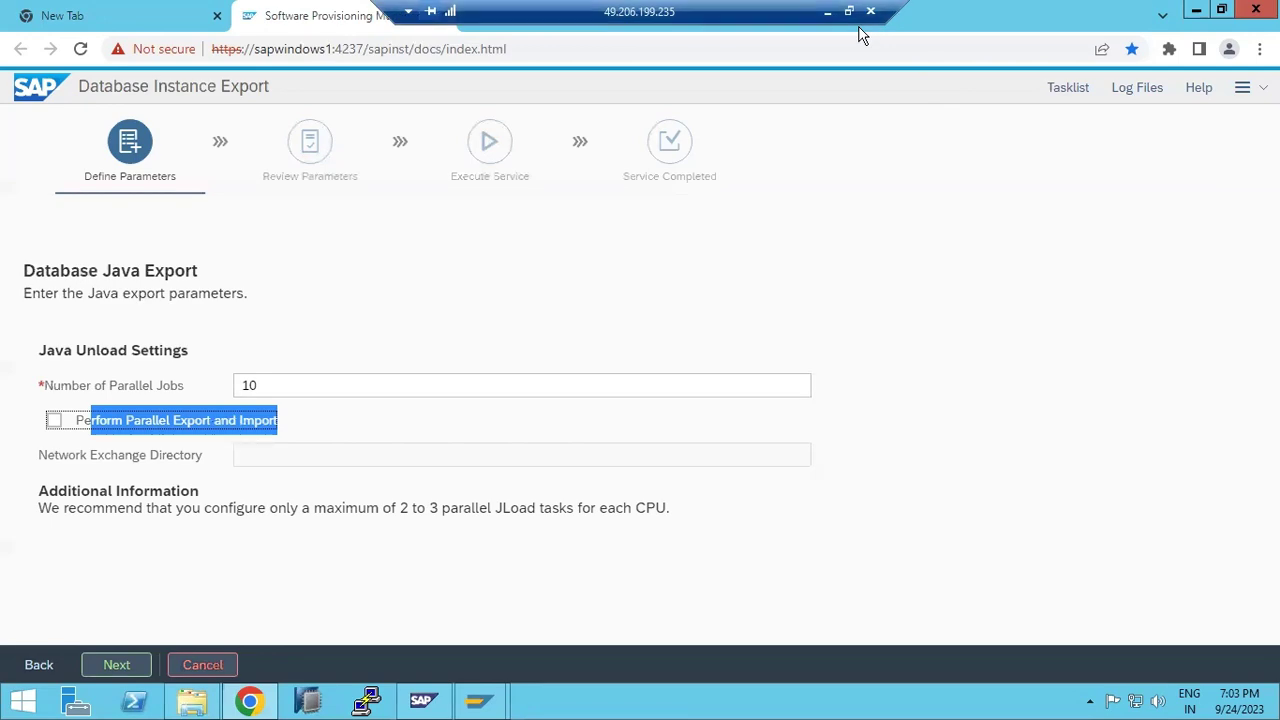
- Switch to the Paint diagram and draw a circle below the rectangles, with arrows from the second rectangle to the circle and on to the first
click(829, 13)
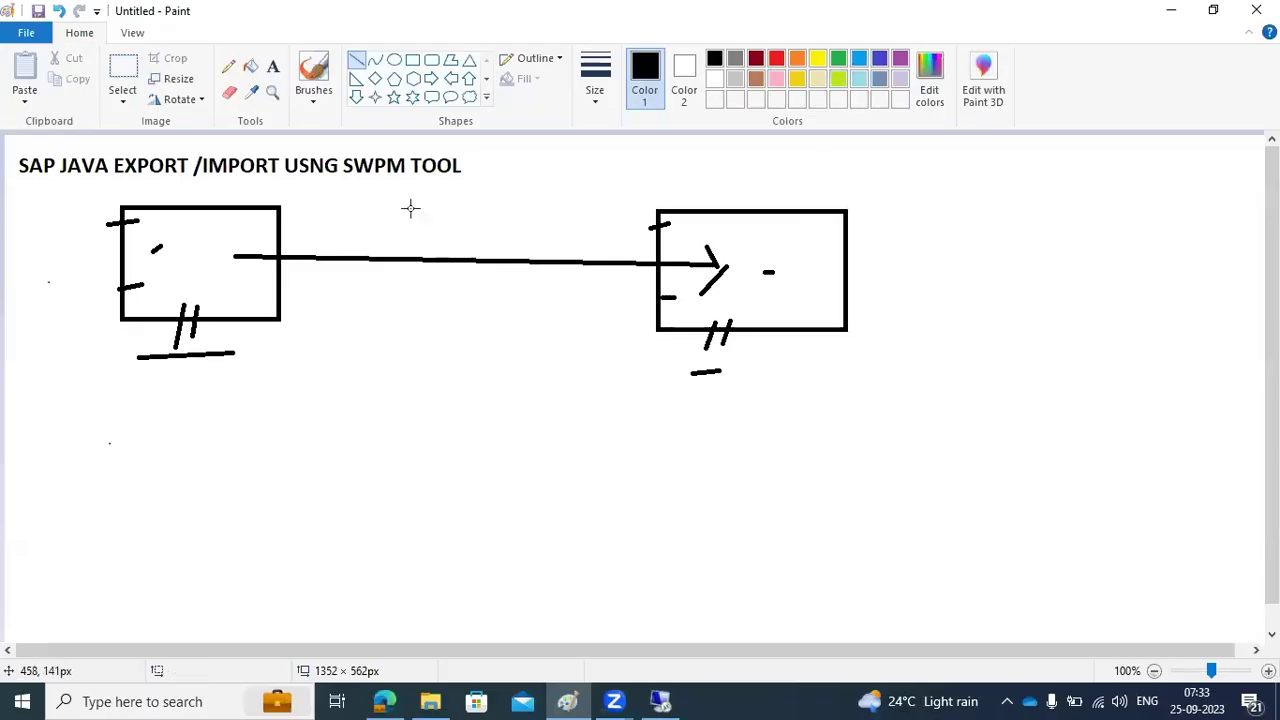
mouse_move(366, 437)
mouse_down()
mouse_move(506, 583)
mouse_move(431, 467)
mouse_up()
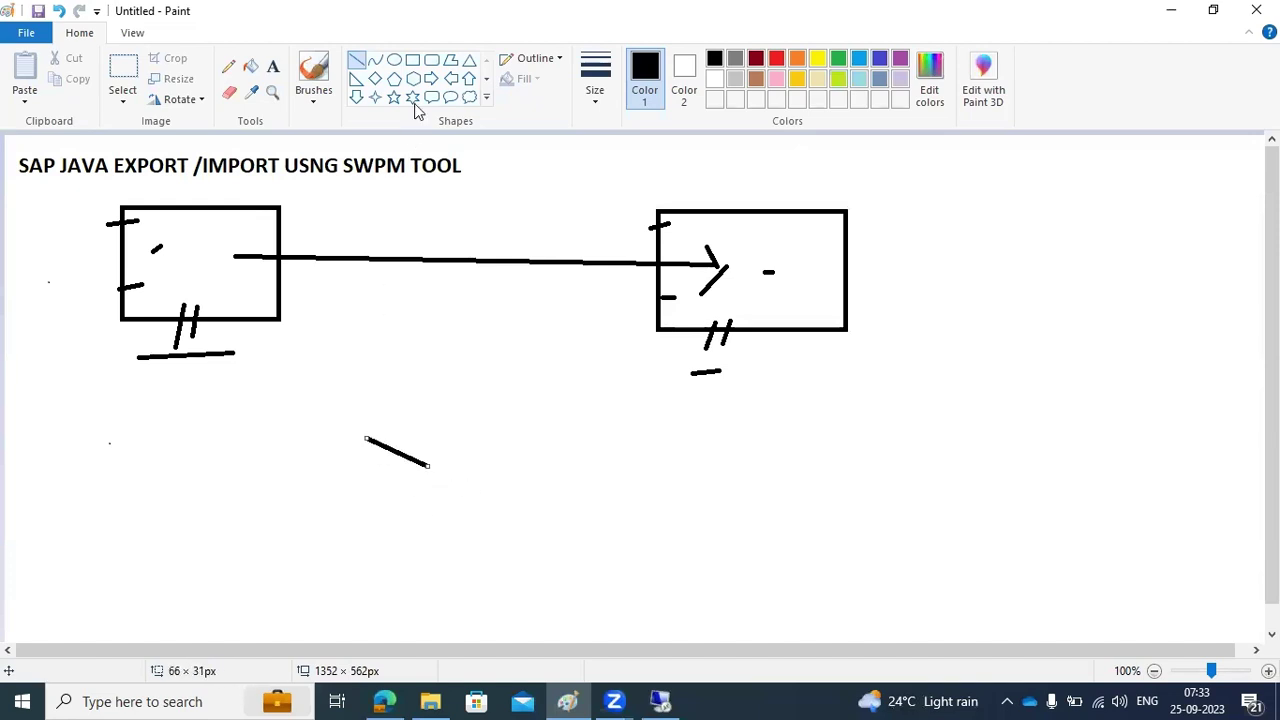
click(394, 60)
drag(362, 424, 541, 580)
click(356, 60)
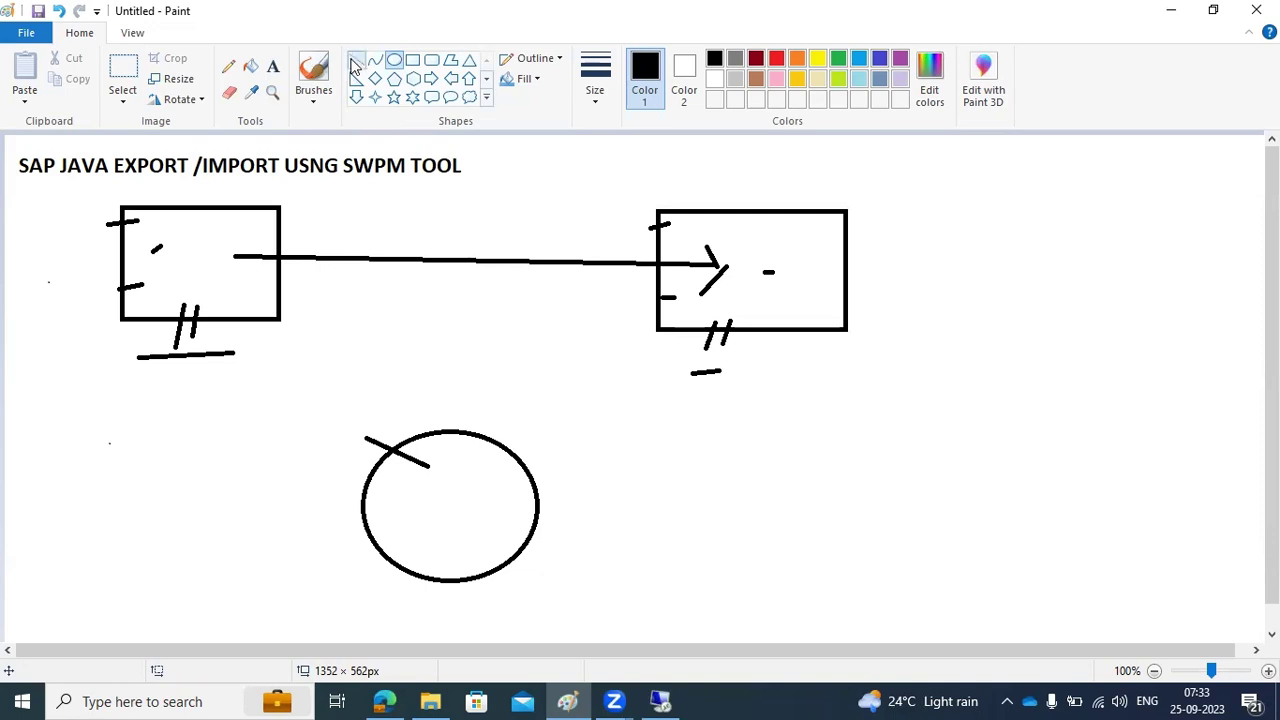
mouse_move(770, 285)
mouse_down()
mouse_move(457, 503)
mouse_move(458, 484)
mouse_move(459, 506)
mouse_move(374, 437)
mouse_move(282, 297)
mouse_move(195, 261)
mouse_move(189, 277)
mouse_move(189, 262)
mouse_up()
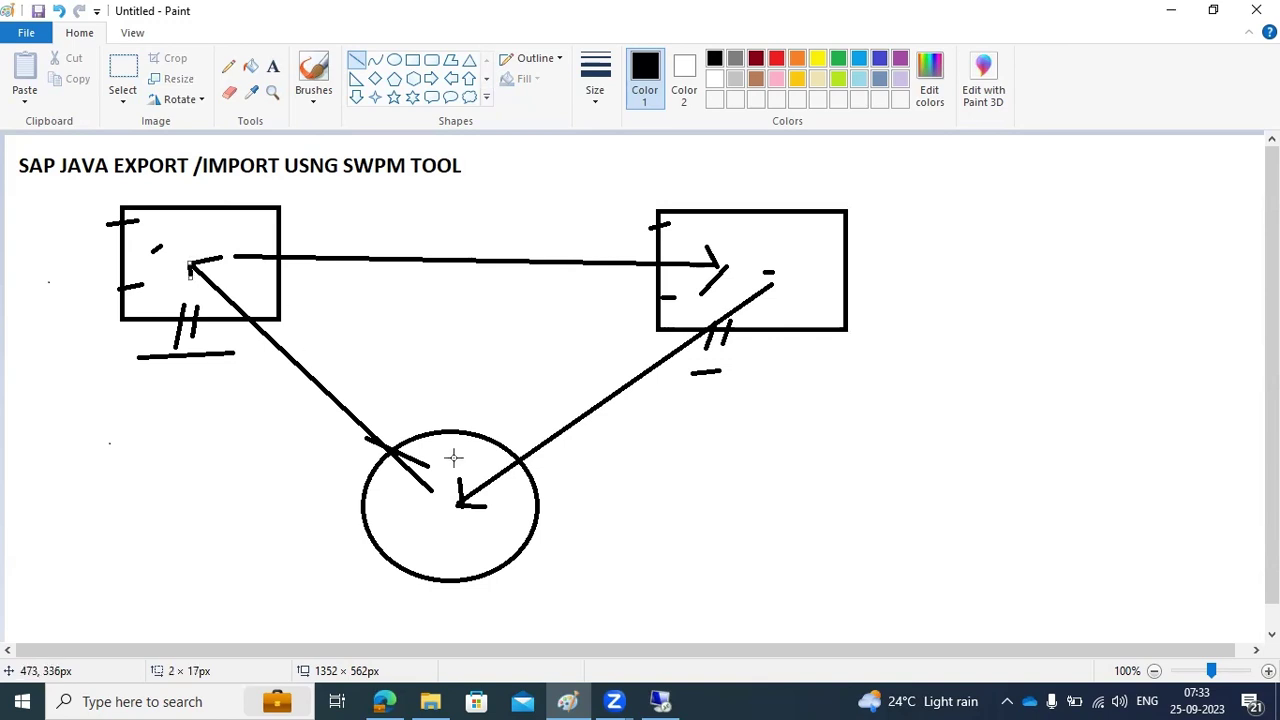
- Return to the remote desktop, continue without parallel export and import, and start the export from the parameter summary
click(655, 699)
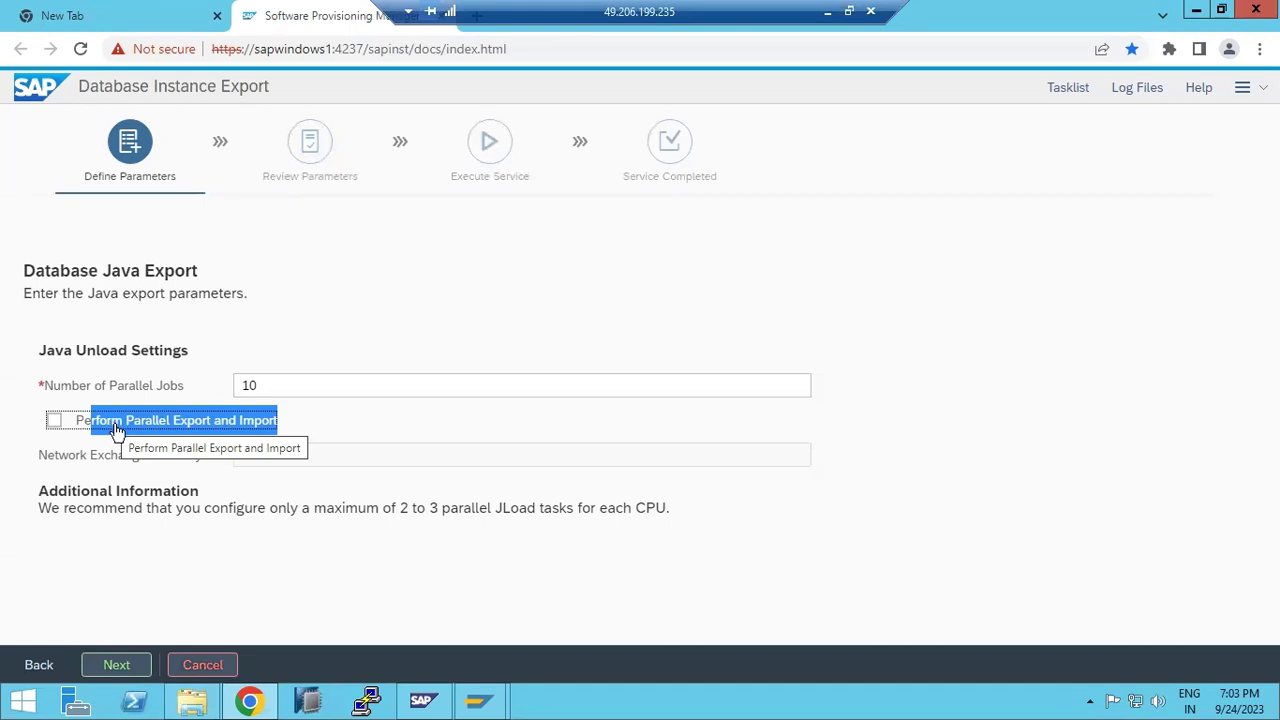
click(117, 666)
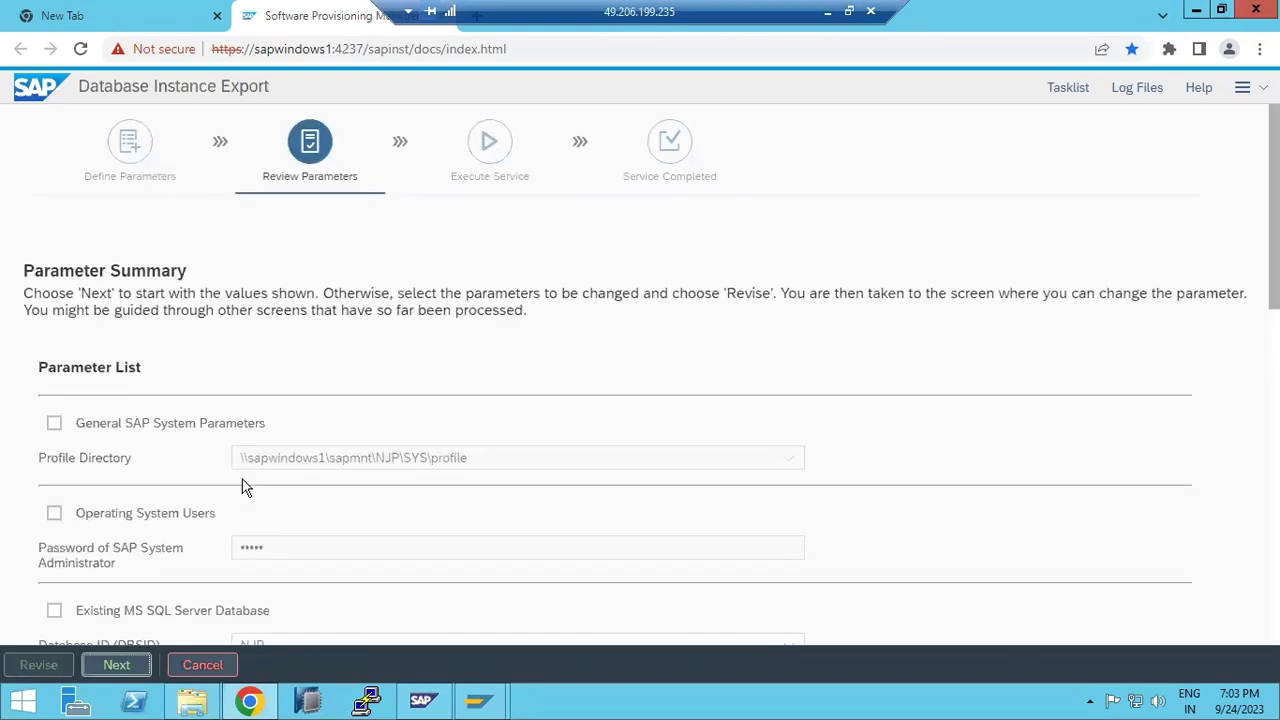
scroll(243, 490, down, 10)
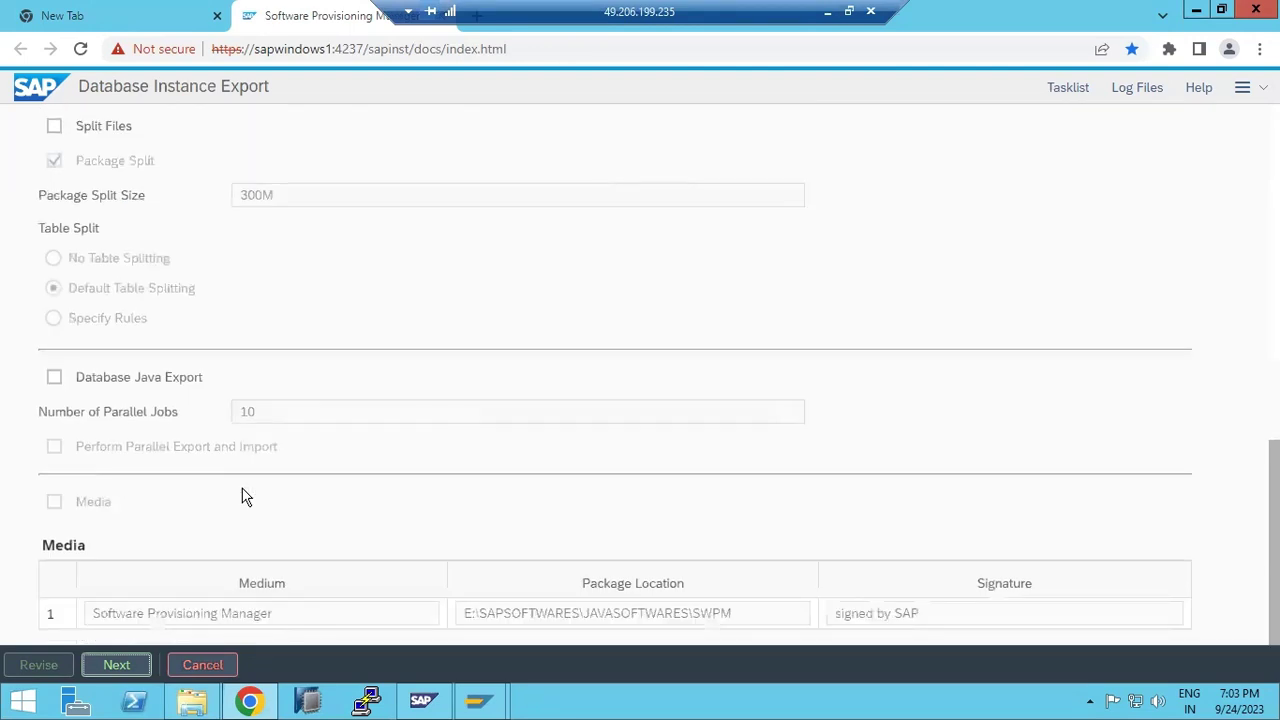
click(129, 664)
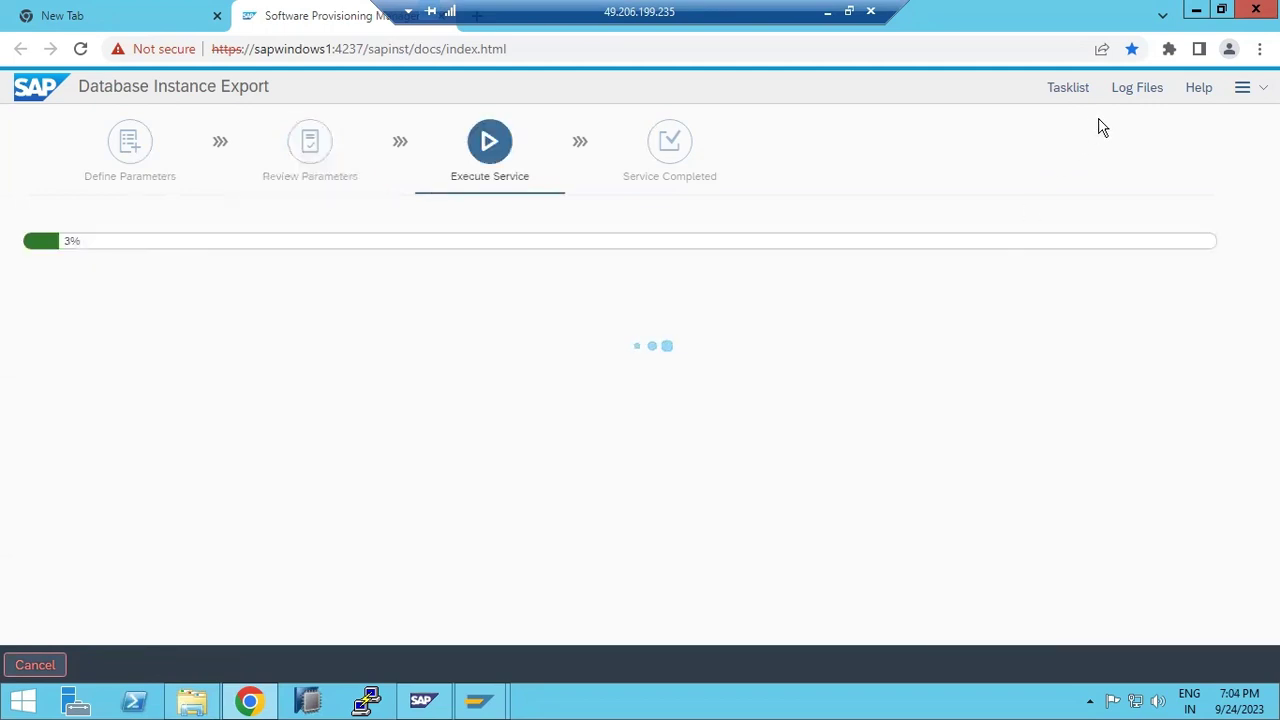
- Open the running export's log file list, then switch to File Explorer and browse the JAVA and DB folders in E:\javaexport
click(1137, 88)
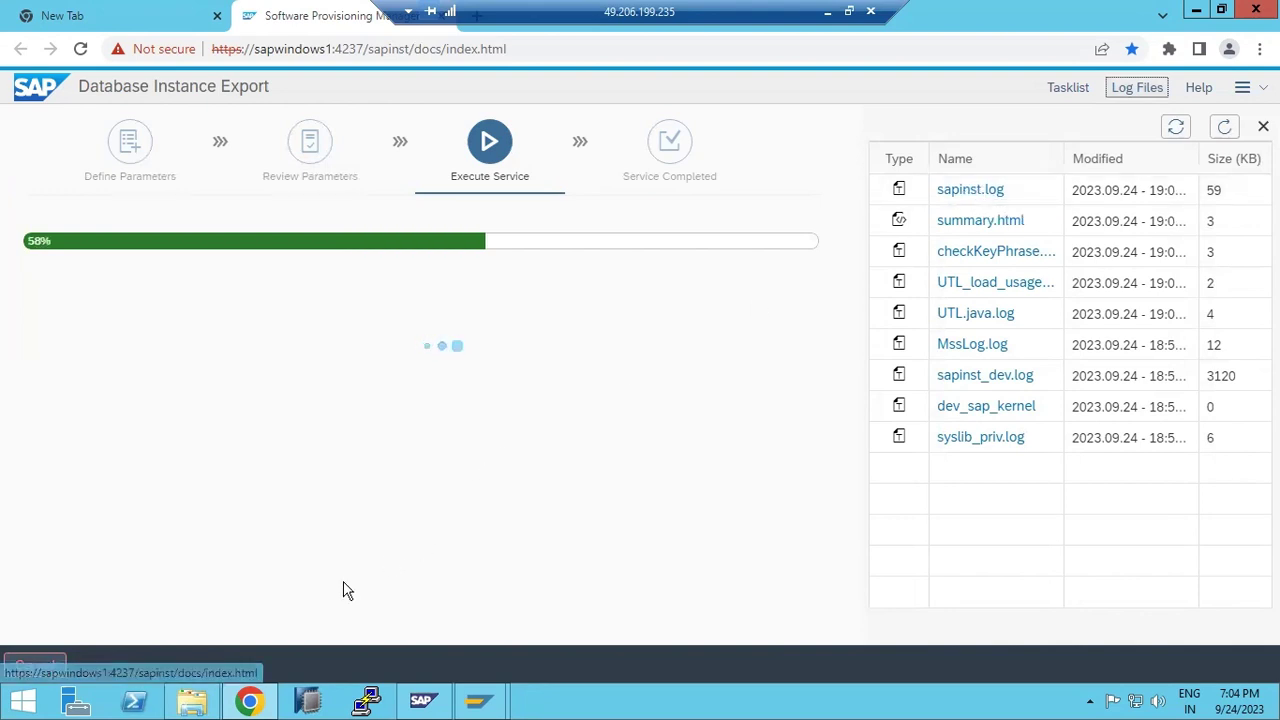
click(195, 705)
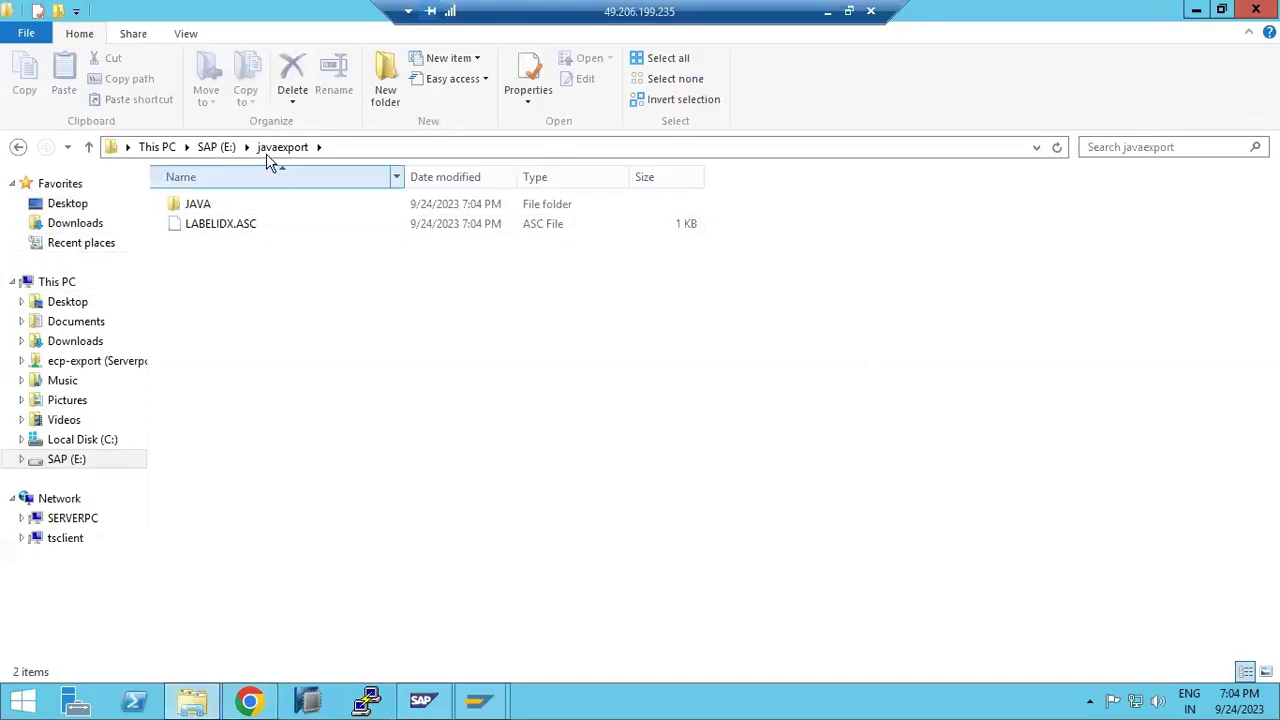
double_click(200, 205)
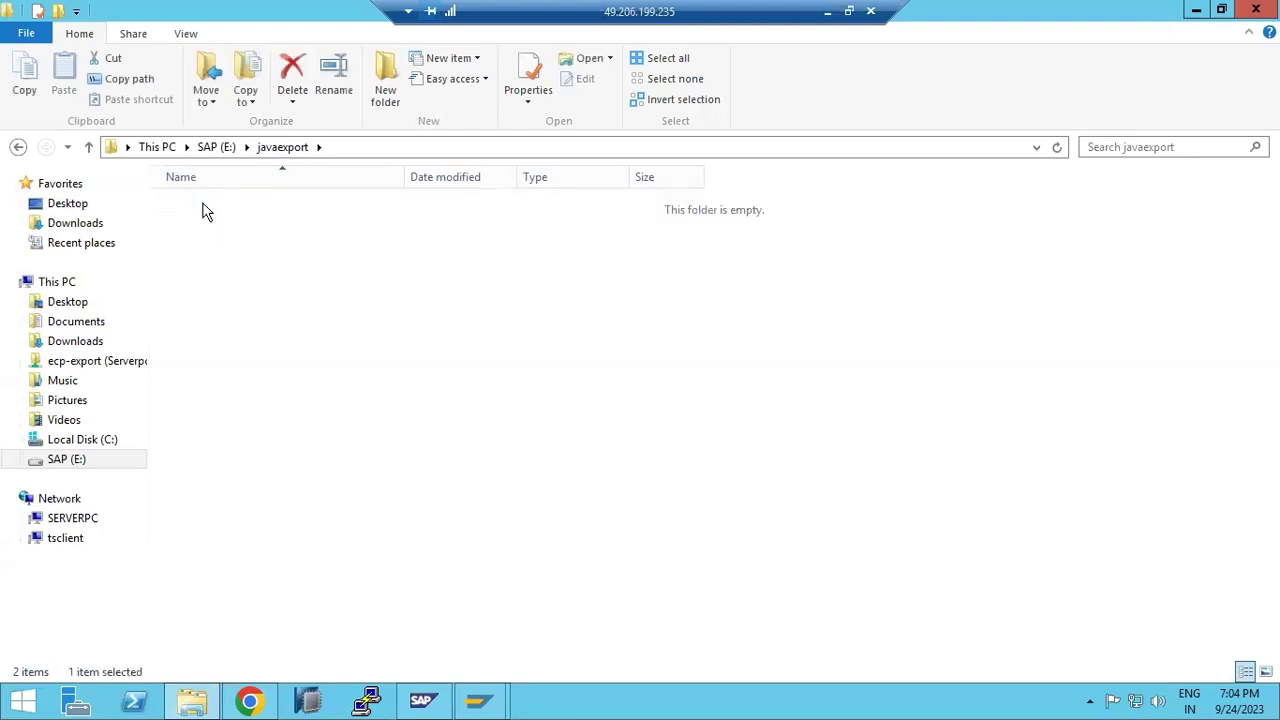
double_click(193, 206)
click(284, 148)
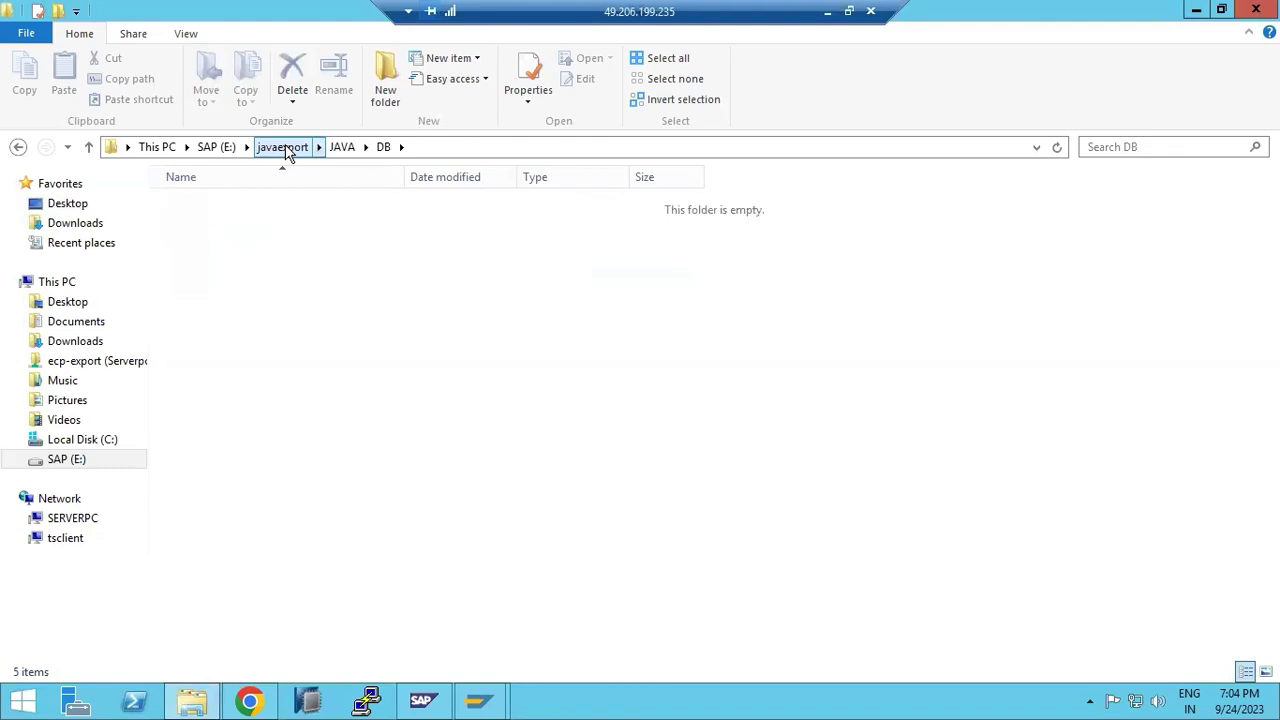
- Return to the export in Chrome, replace the log file list with the task list and check the current export phase
click(276, 692)
click(1218, 135)
click(1080, 95)
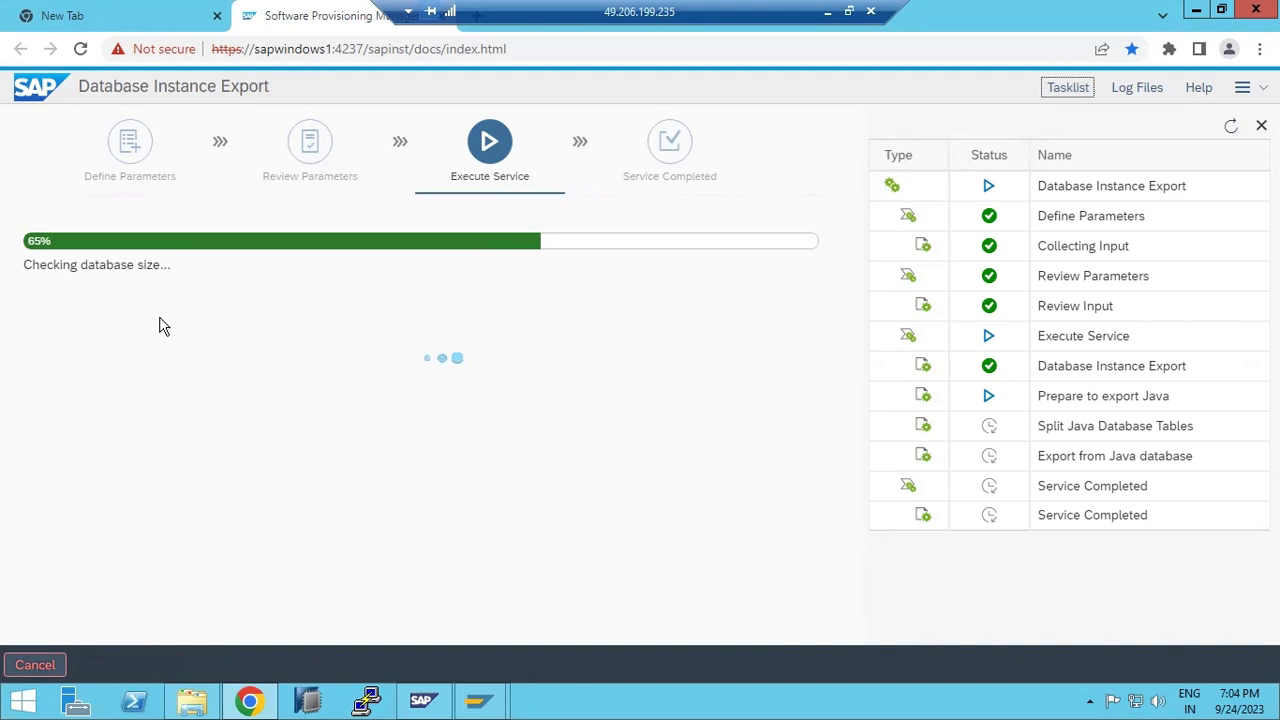
drag(96, 267, 148, 268)
click(148, 268)
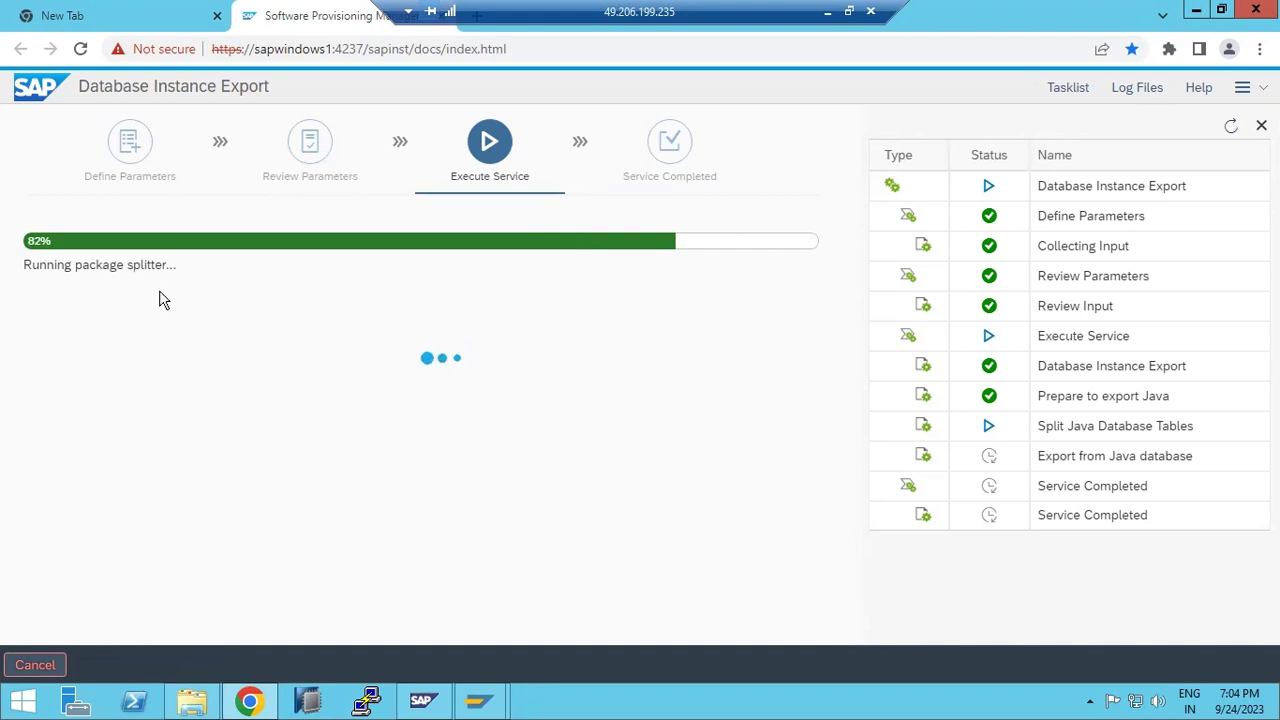
- Switch to File Explorer, refresh the javaexport folder and look through the contents of its JAVA folder
click(192, 700)
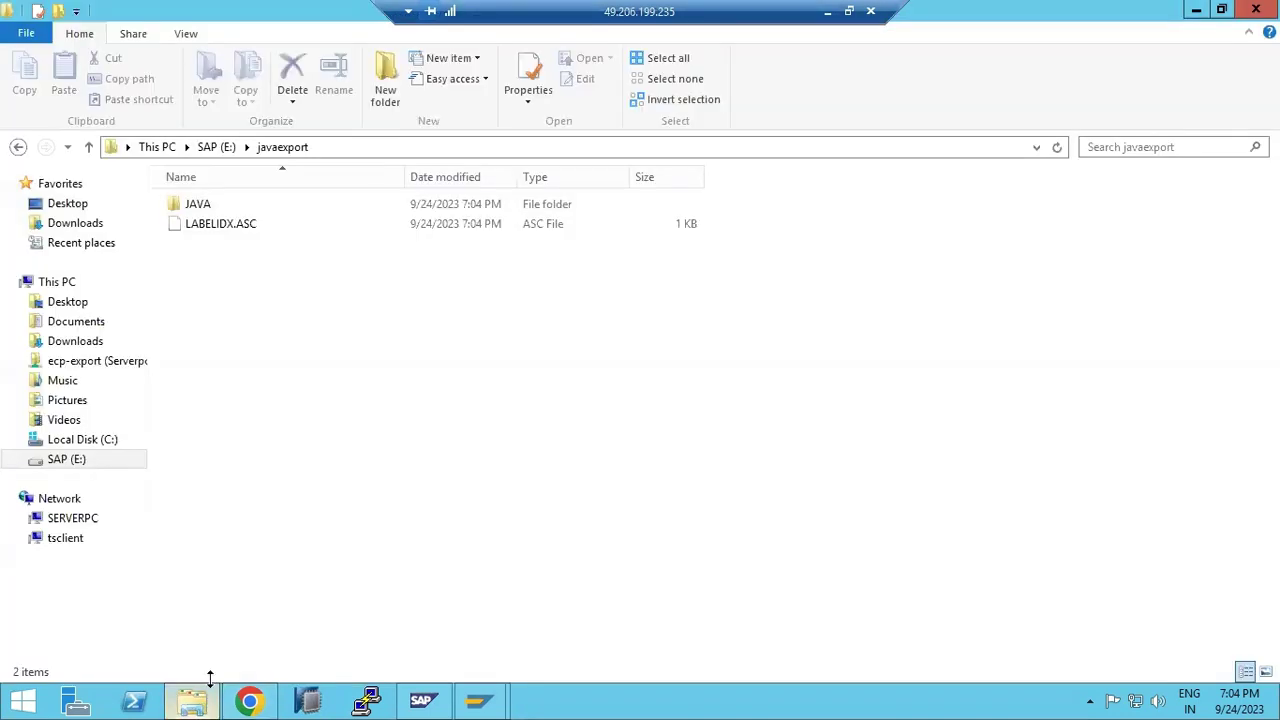
right_click(372, 396)
click(400, 457)
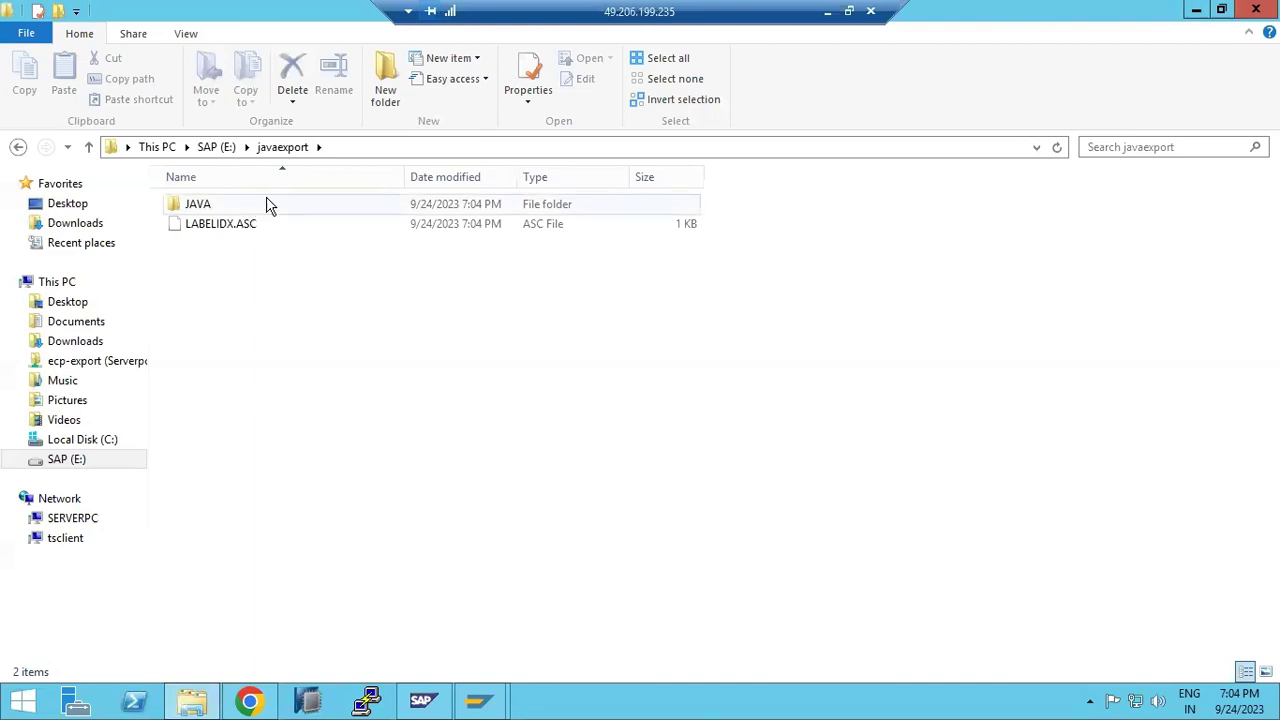
double_click(200, 206)
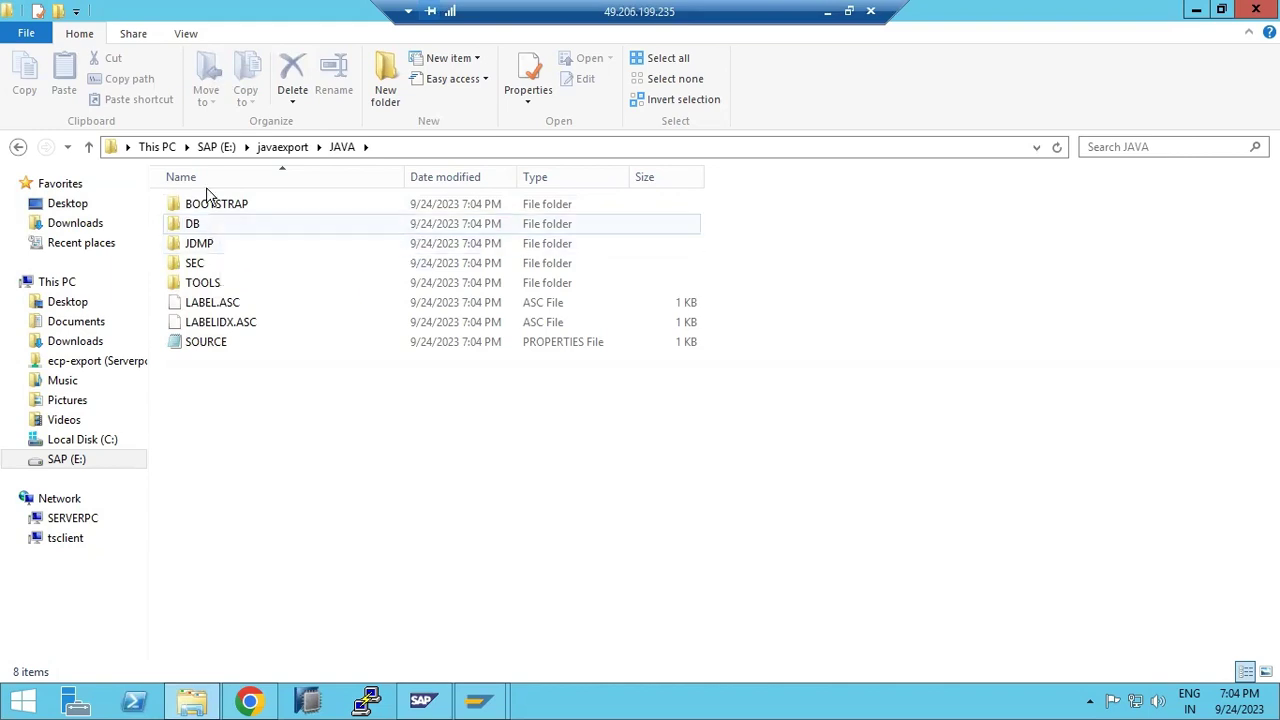
click(275, 147)
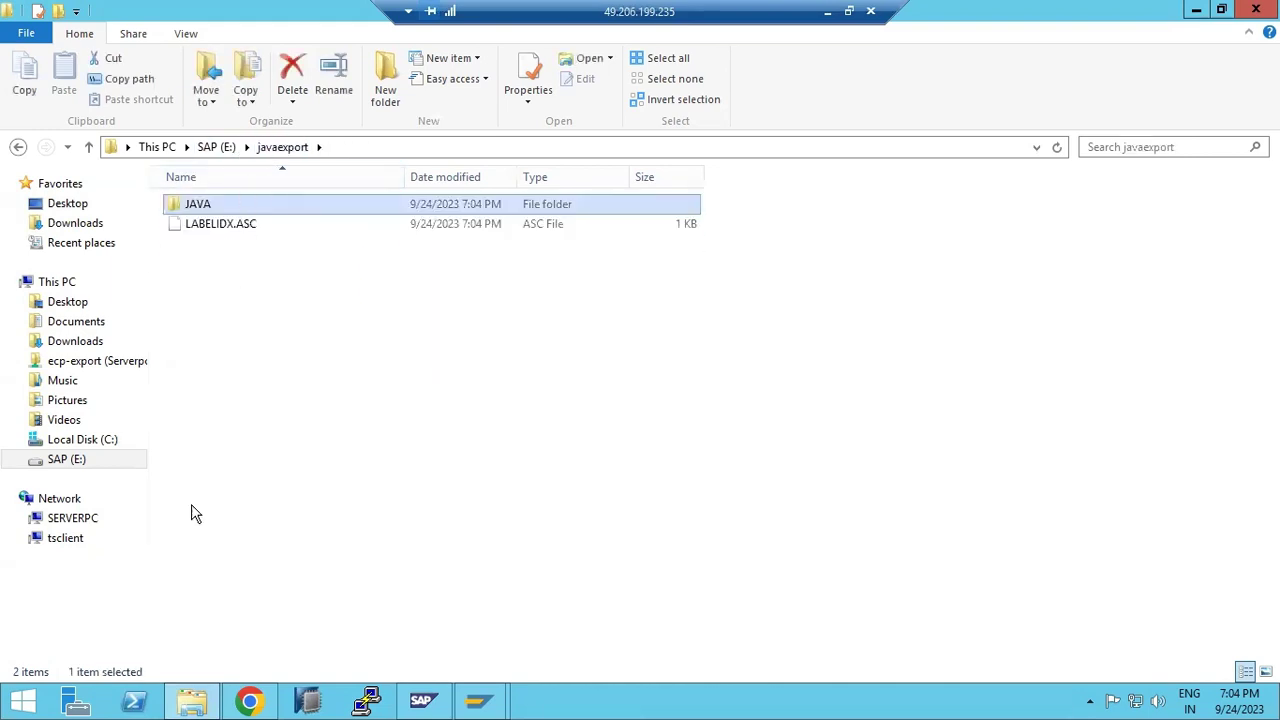
- Check the JAVA folder's size in its properties, close them and return to the export progress in Chrome
right_click(210, 204)
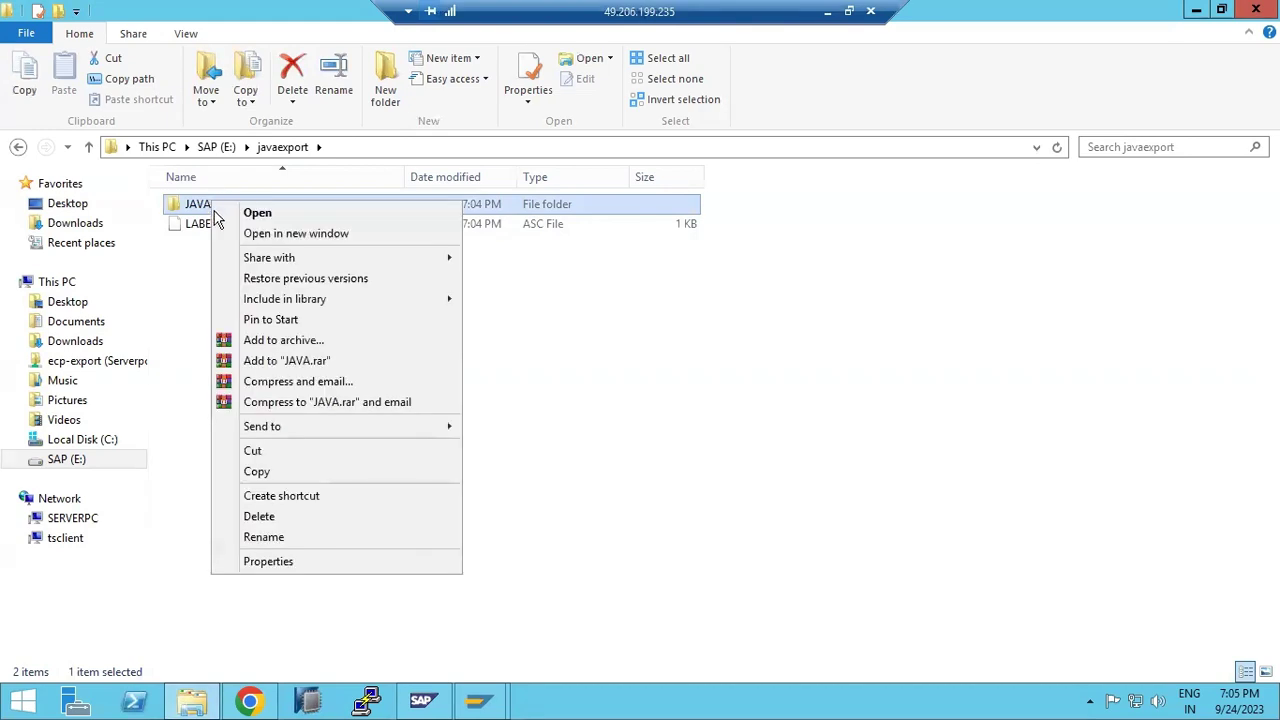
click(266, 561)
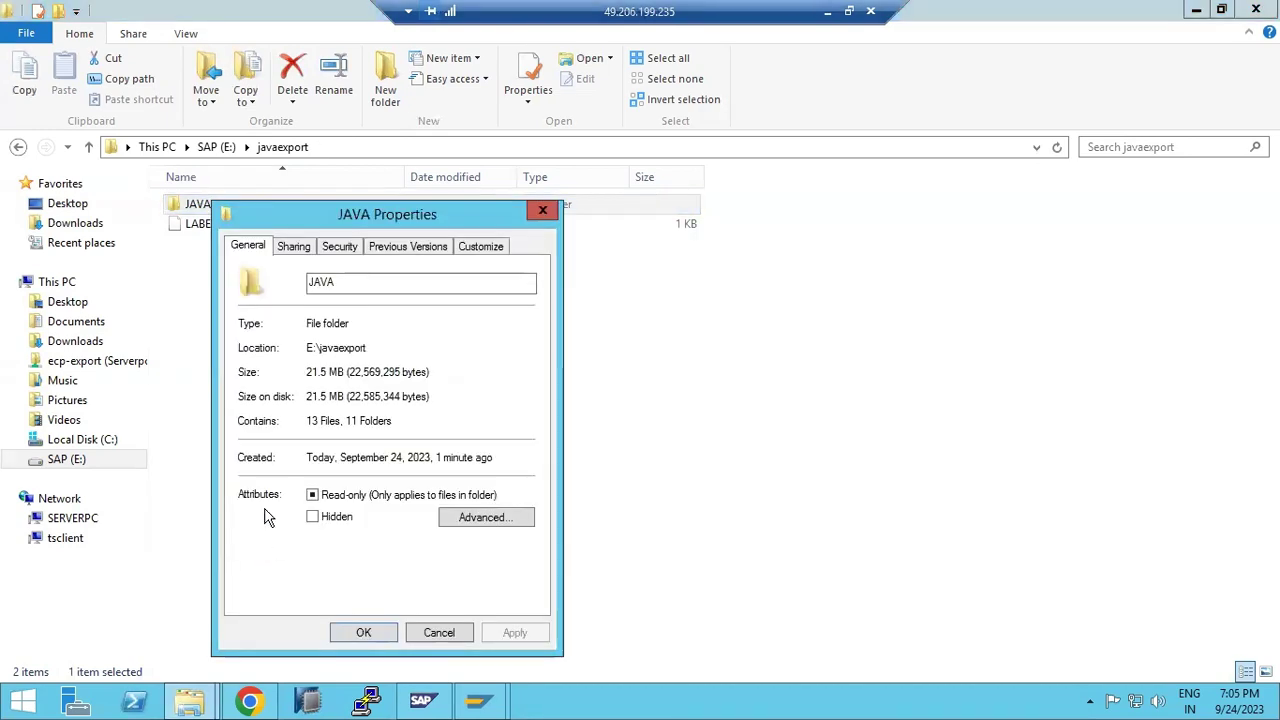
drag(313, 372, 343, 372)
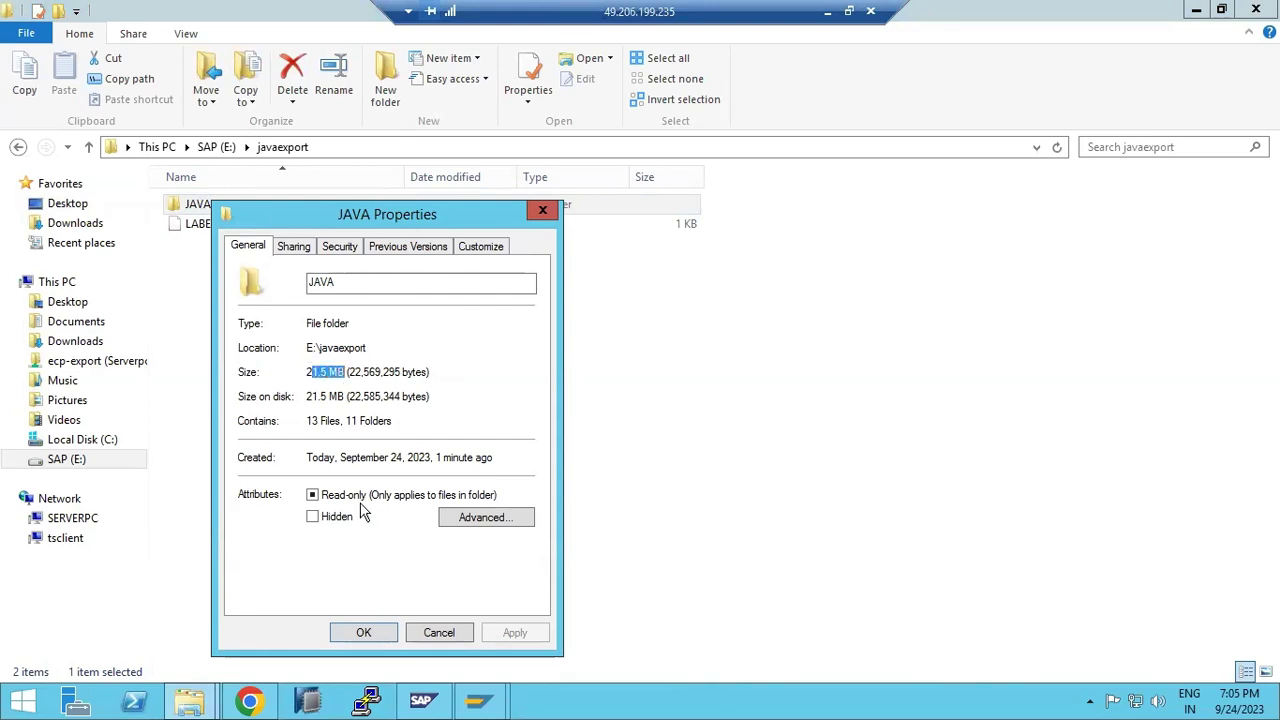
click(424, 634)
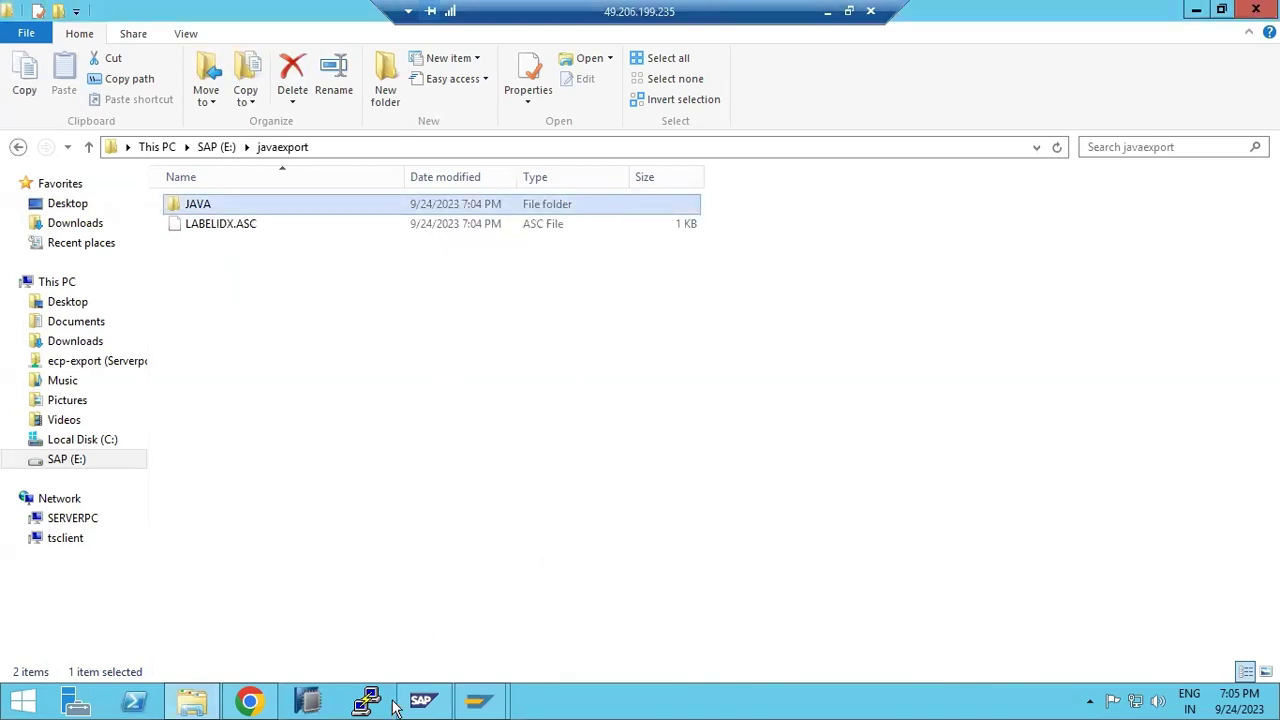
click(249, 700)
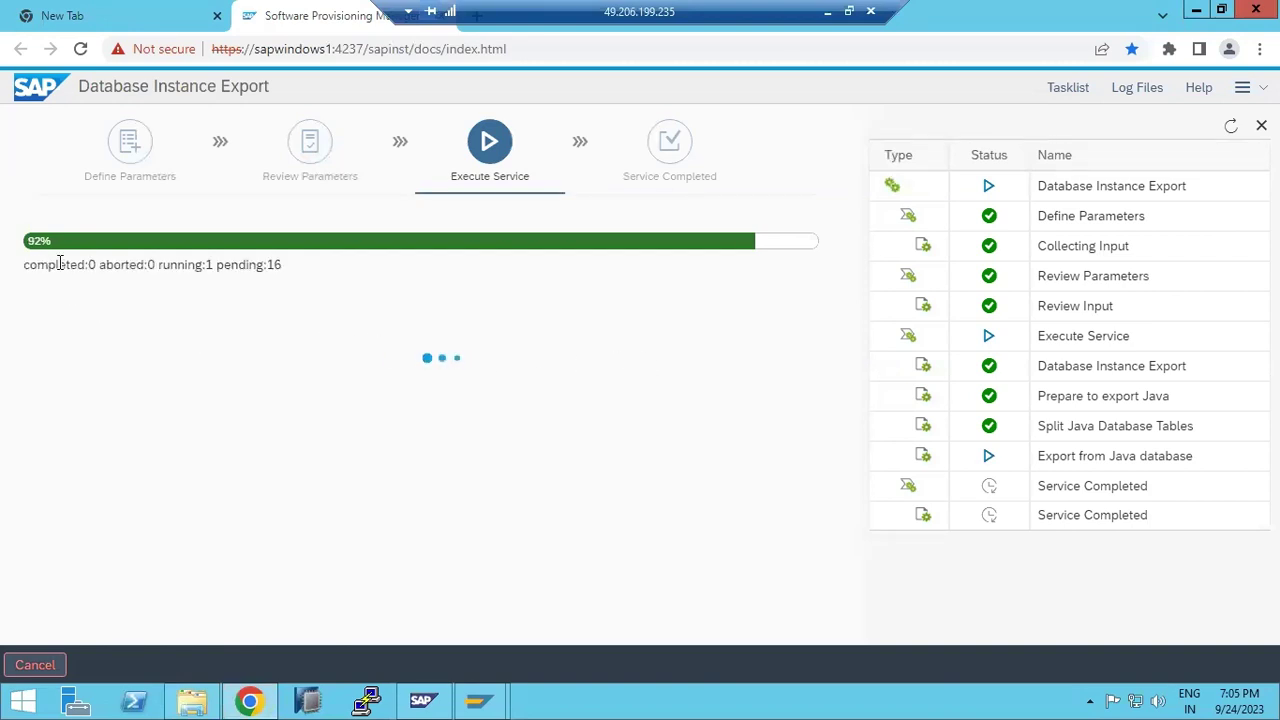
- Refresh the javaexport folder, recheck the JAVA folder's properties and return to Chrome to check the pending export jobs
click(192, 700)
right_click(314, 476)
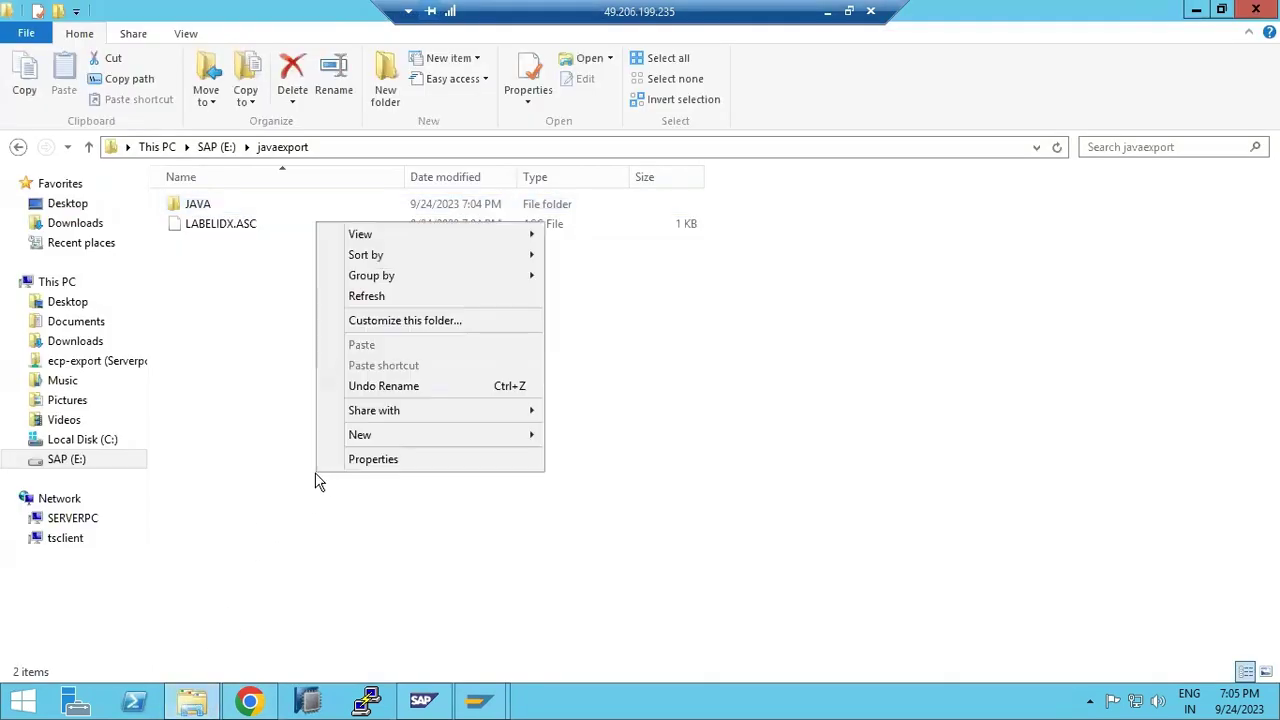
click(370, 294)
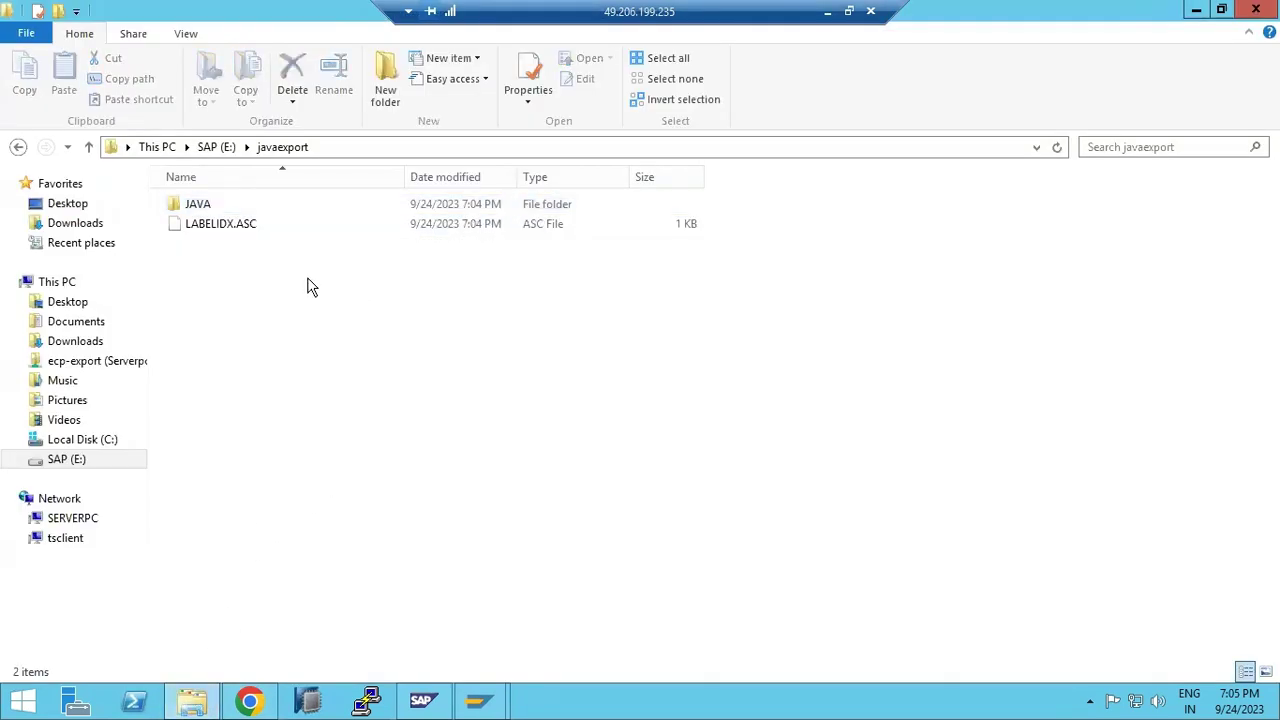
right_click(204, 204)
click(242, 563)
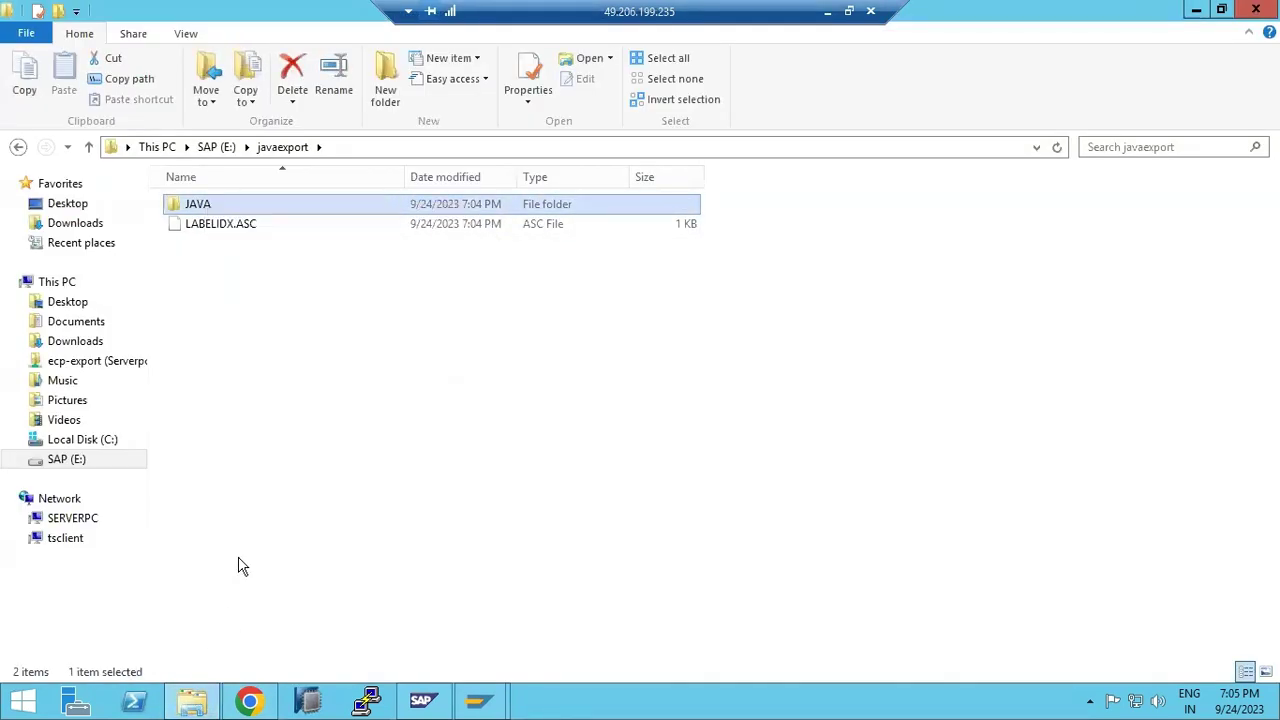
click(433, 636)
click(249, 698)
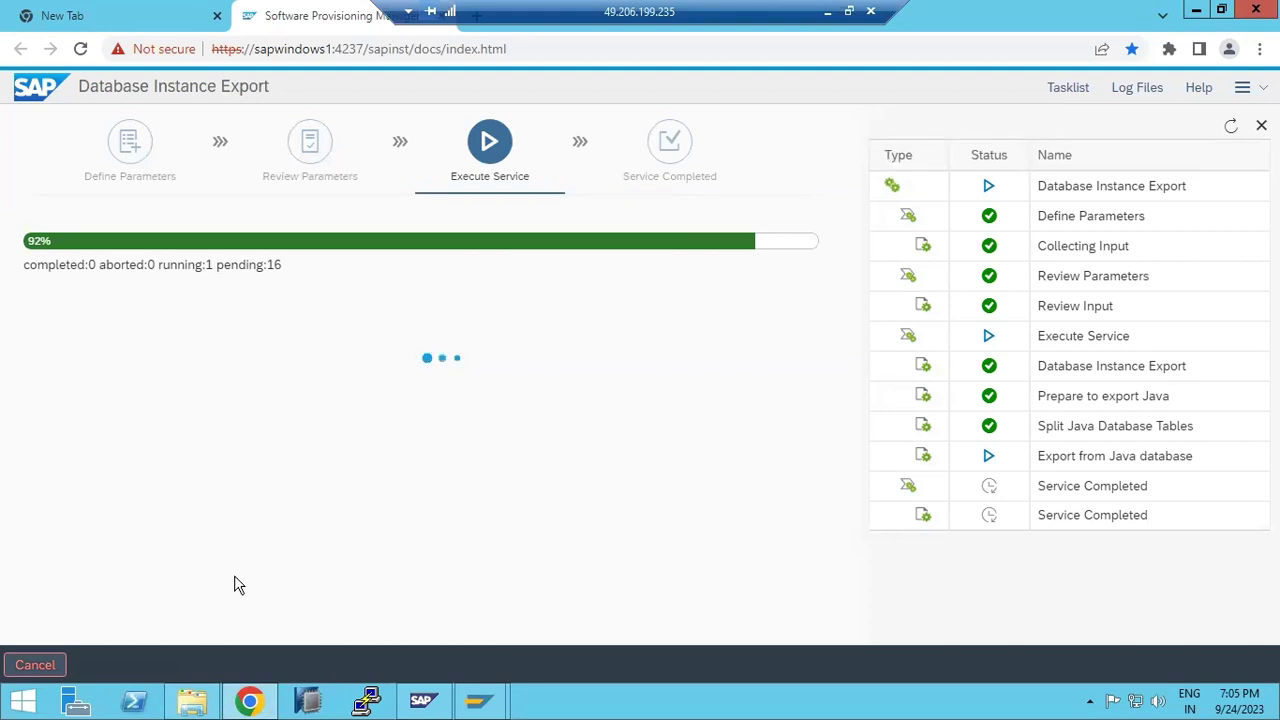
drag(250, 264, 284, 262)
- Open Task Manager beside the running export and check the server's total CPU and memory load
right_click(656, 706)
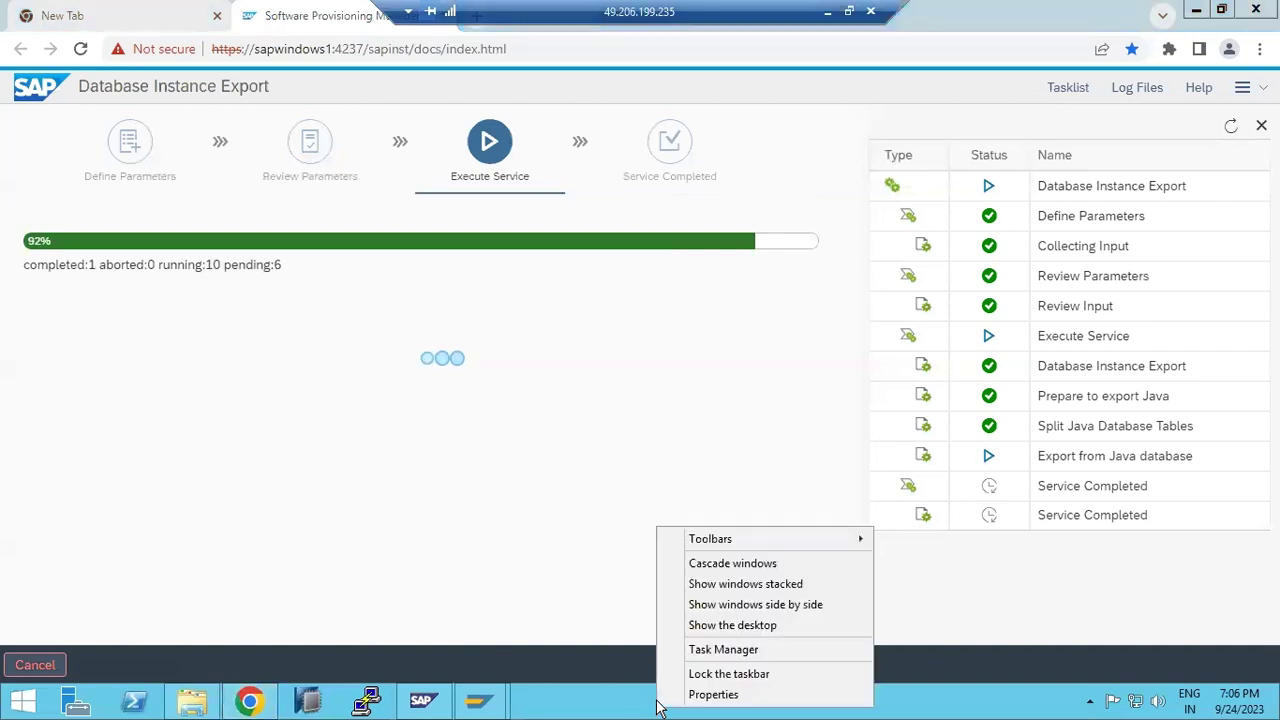
click(695, 652)
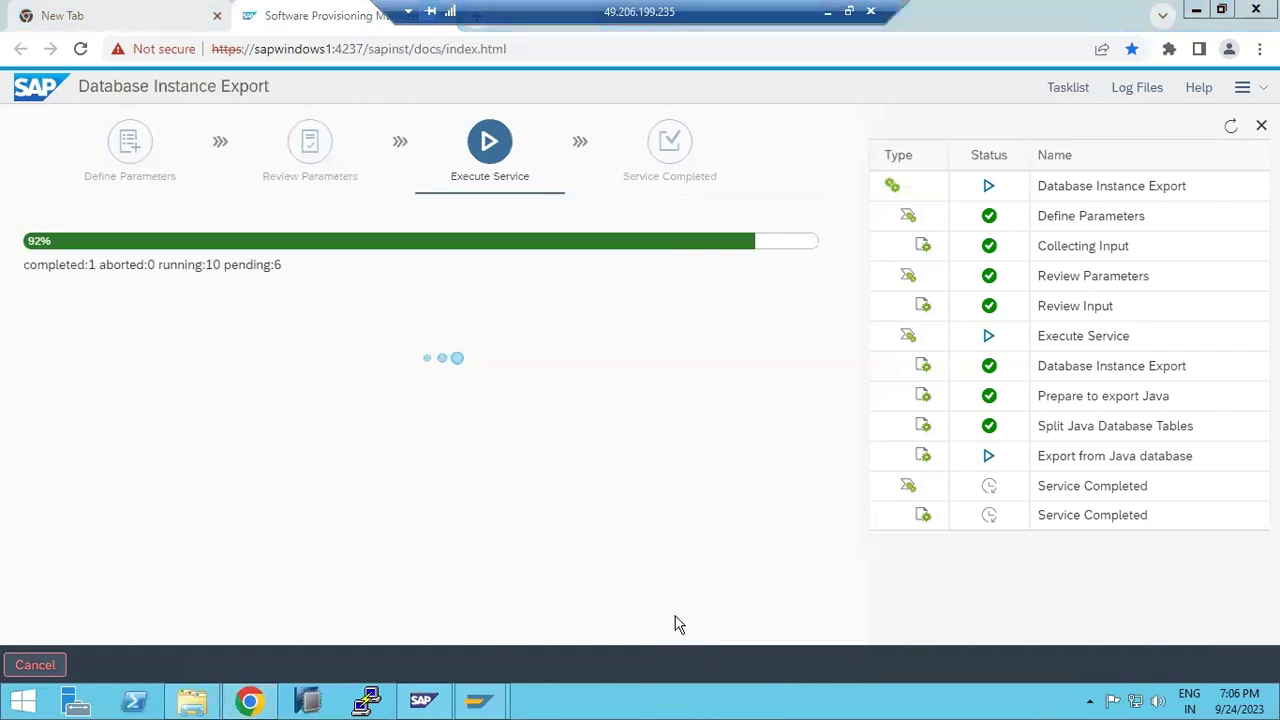
right_click(648, 707)
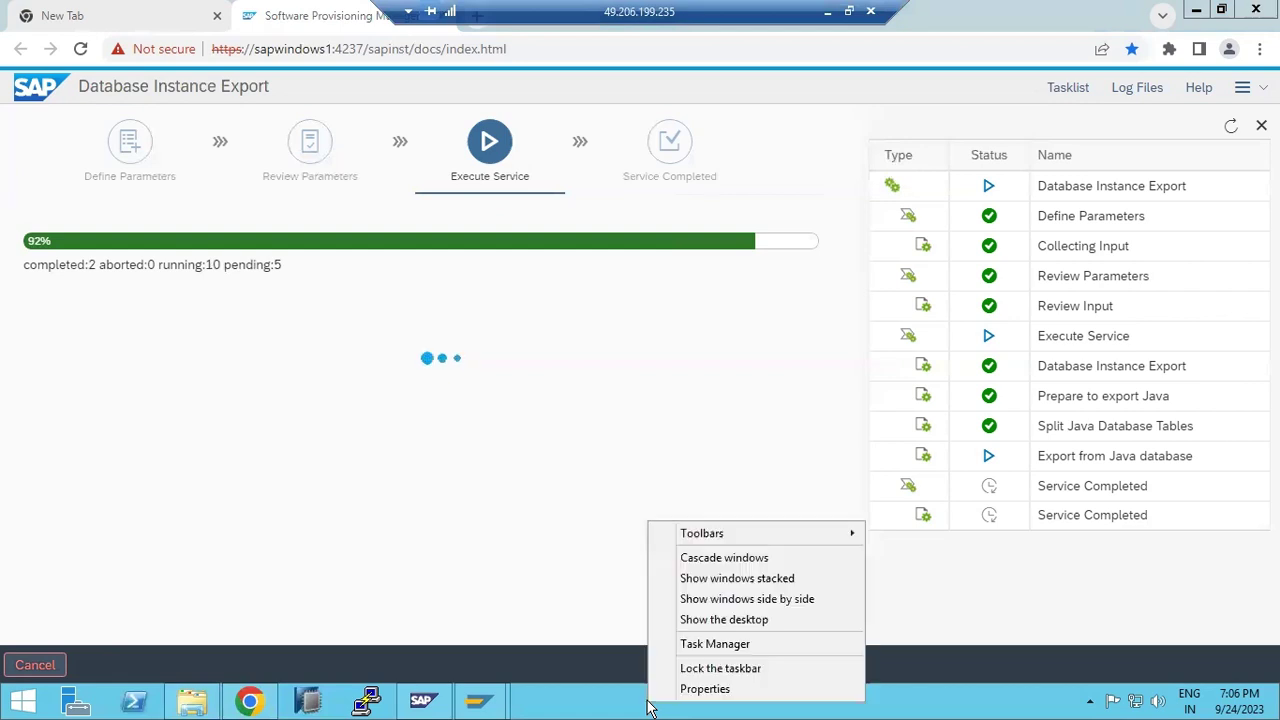
click(700, 644)
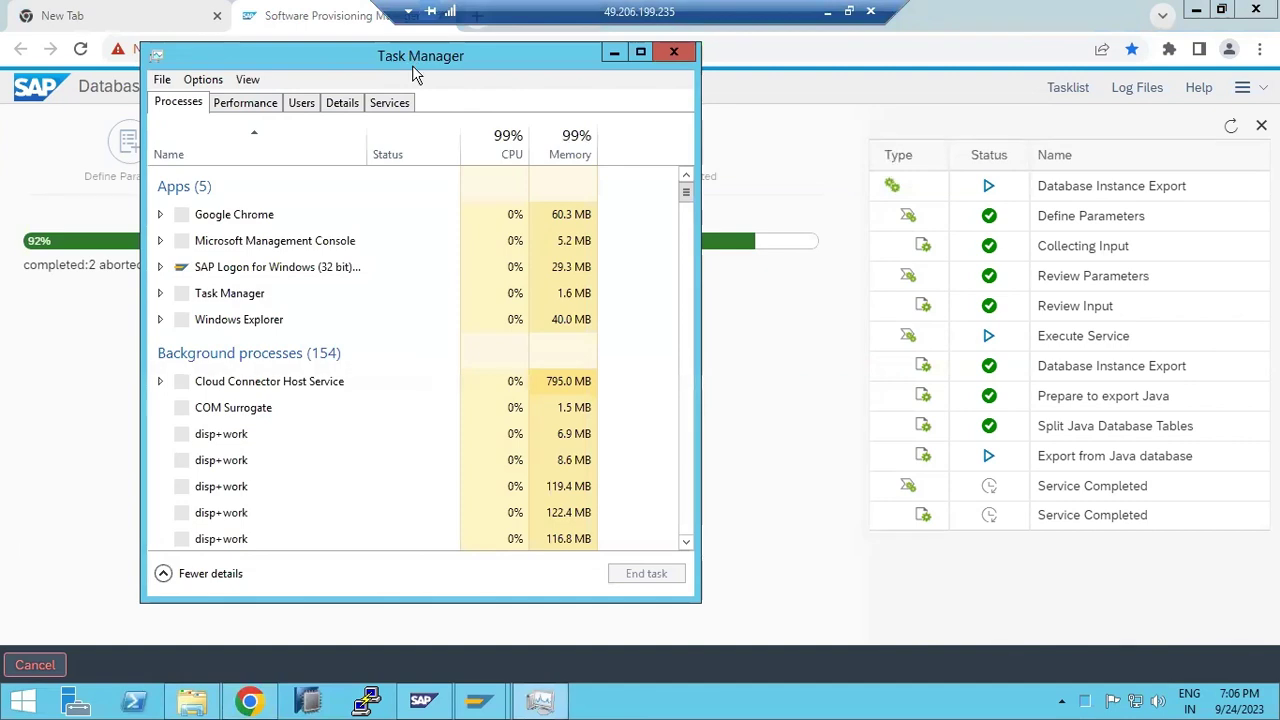
drag(414, 66, 520, 81)
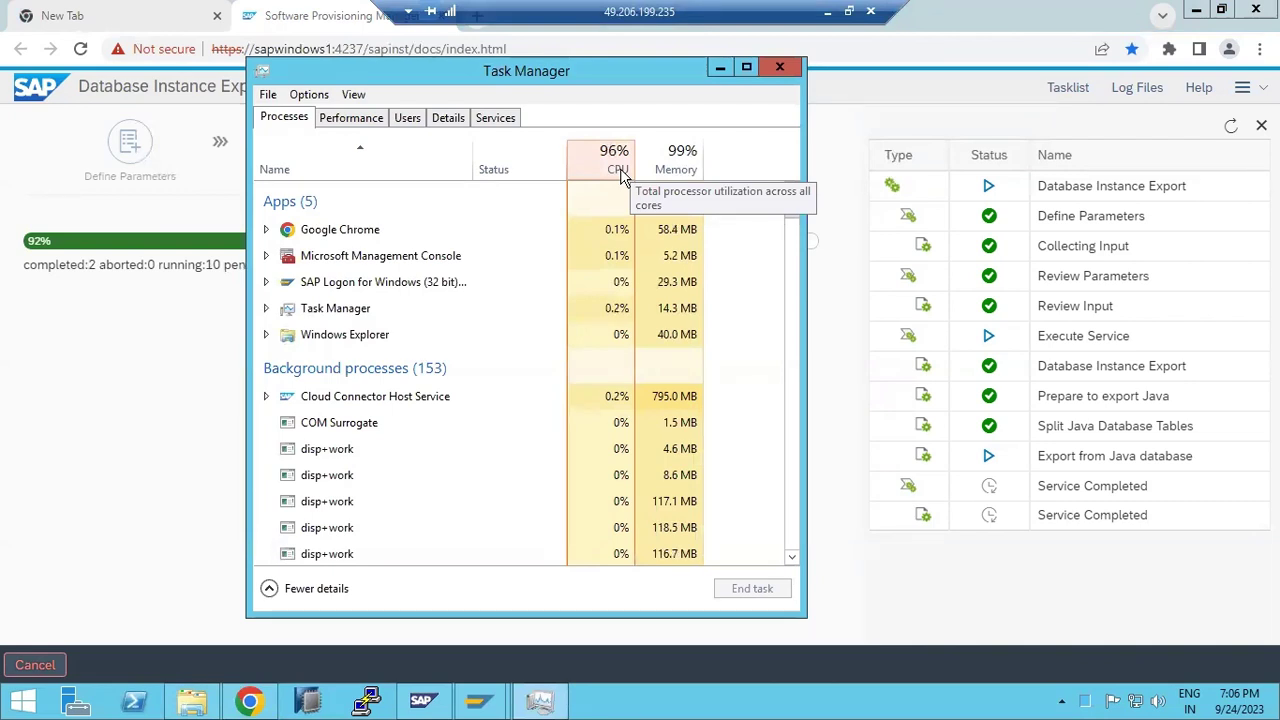
- Sort the detailed process list by CPU and then by memory, and examine the java.exe process
click(447, 119)
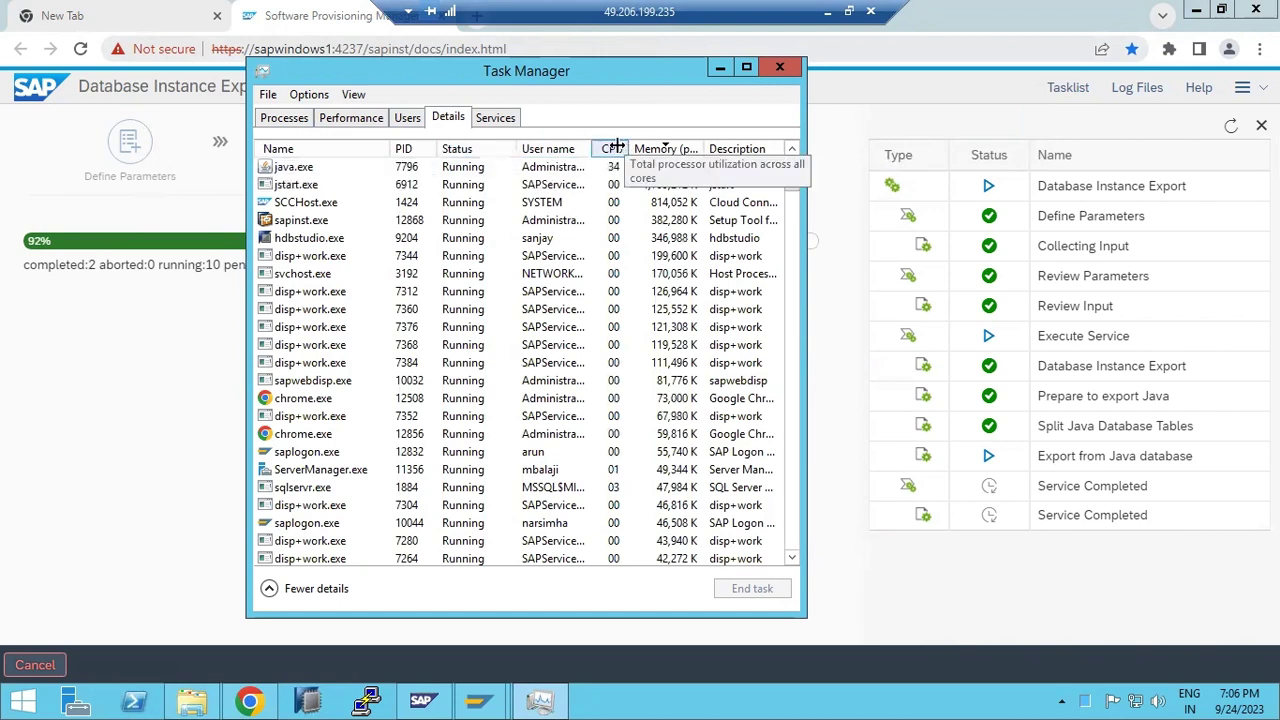
click(614, 152)
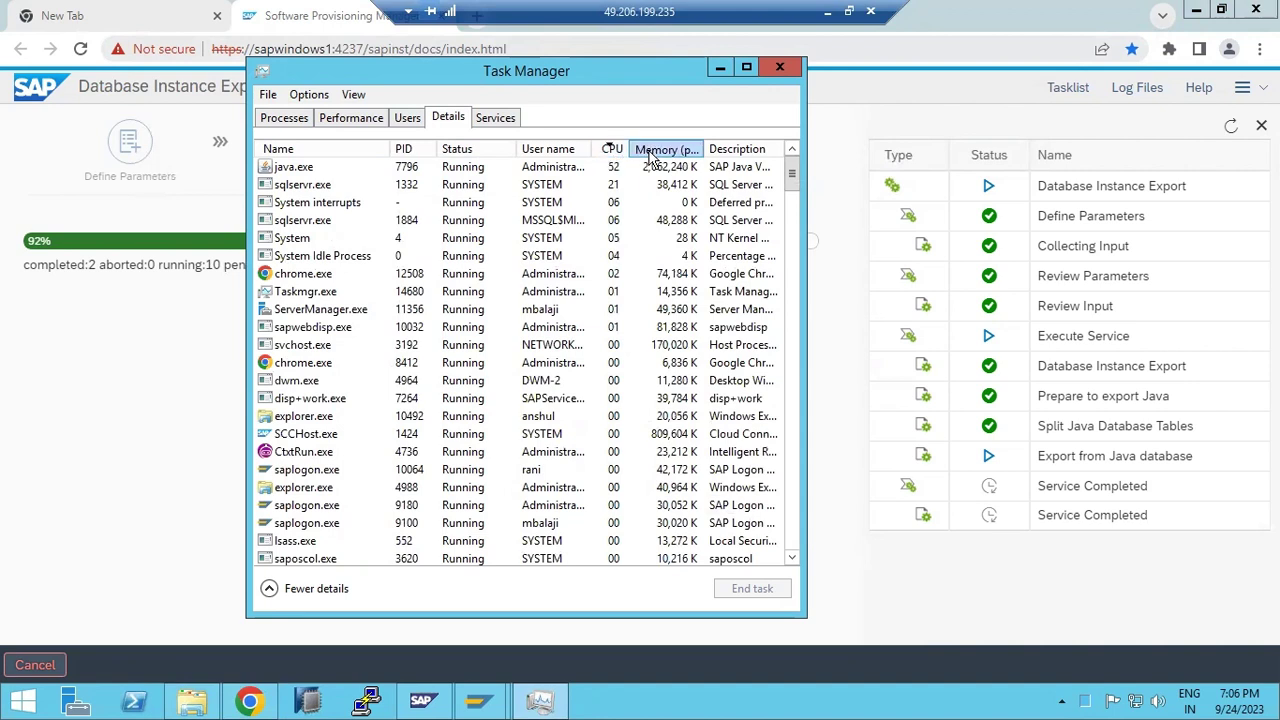
click(652, 152)
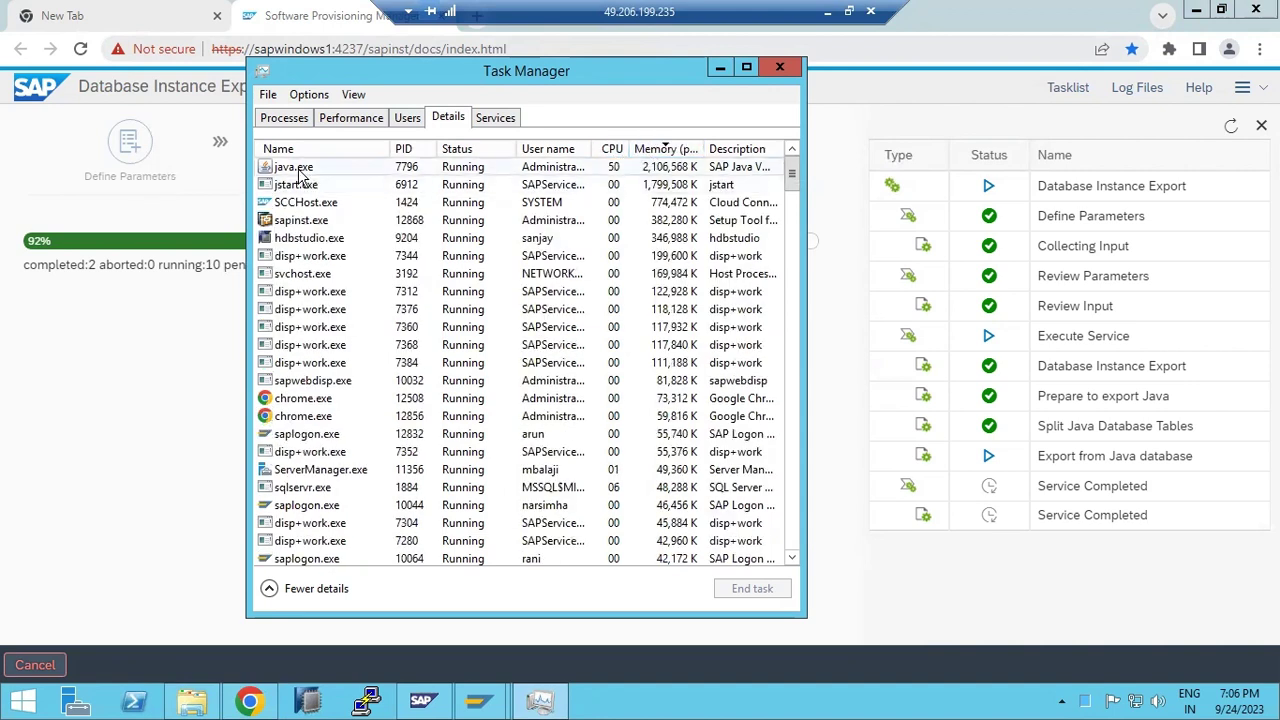
click(297, 170)
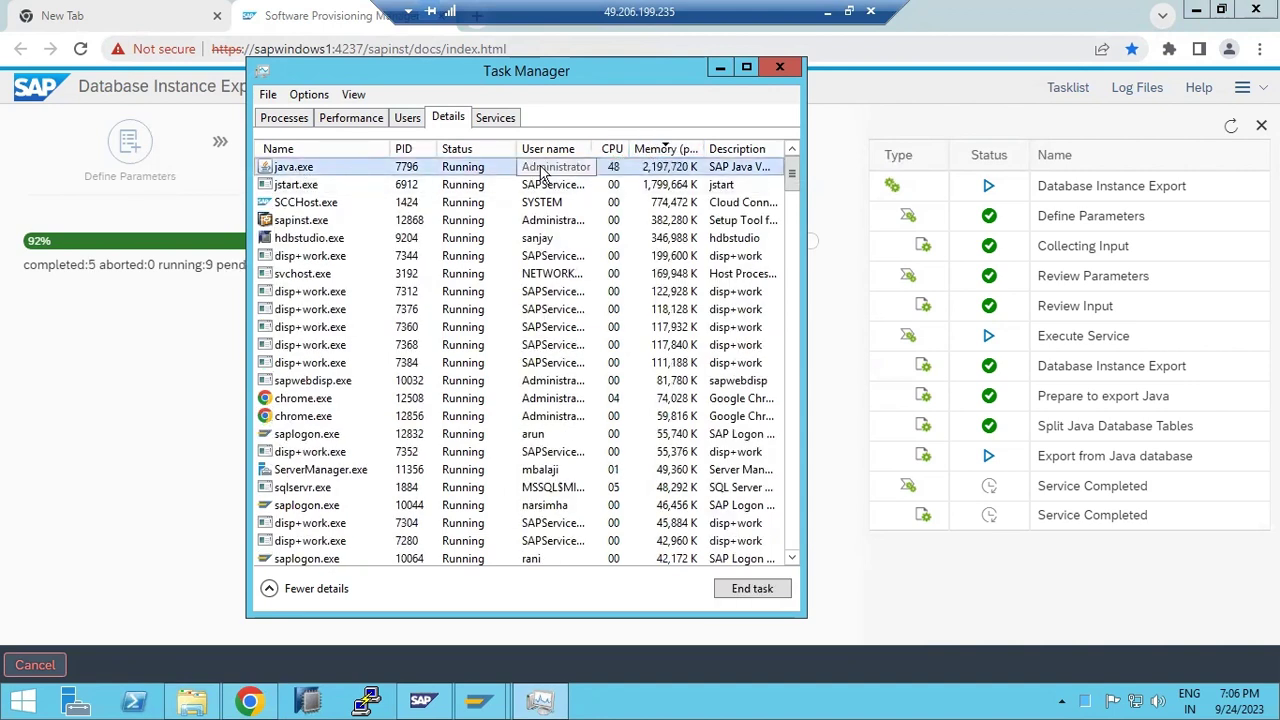
right_click(672, 172)
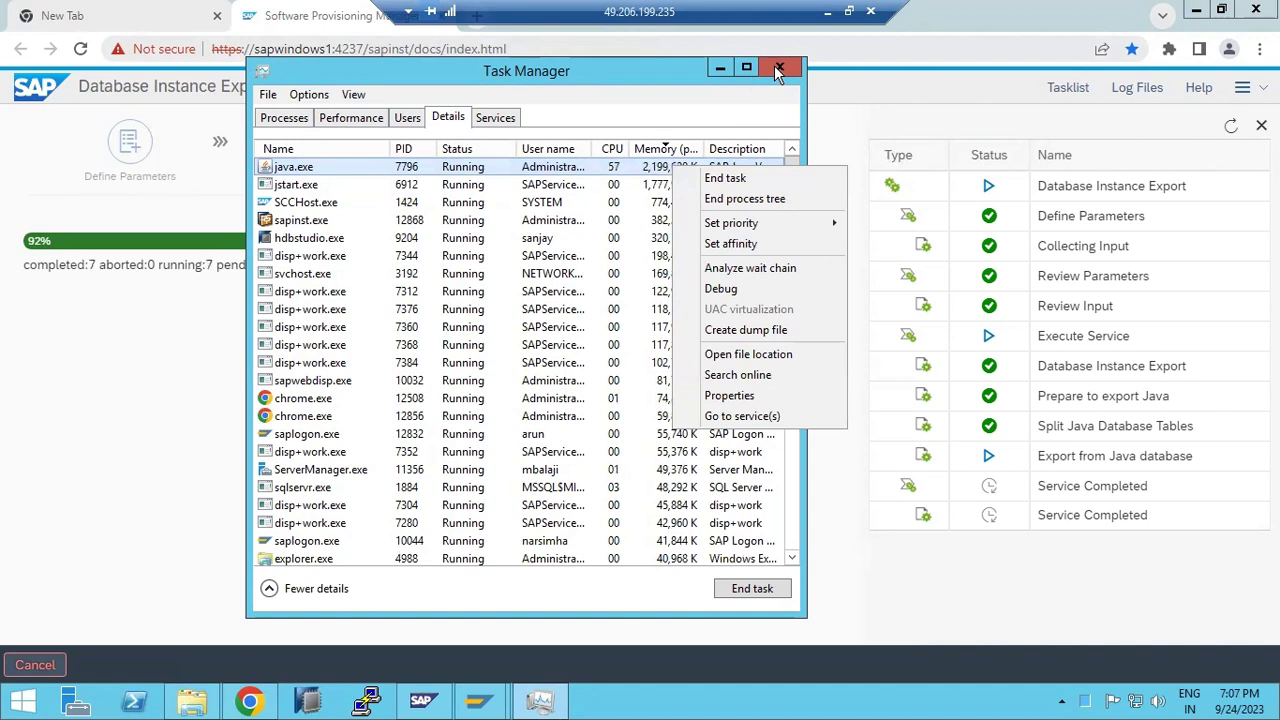
- View the server's performance graphs and process load, move Task Manager aside and check the export's running job count
click(345, 118)
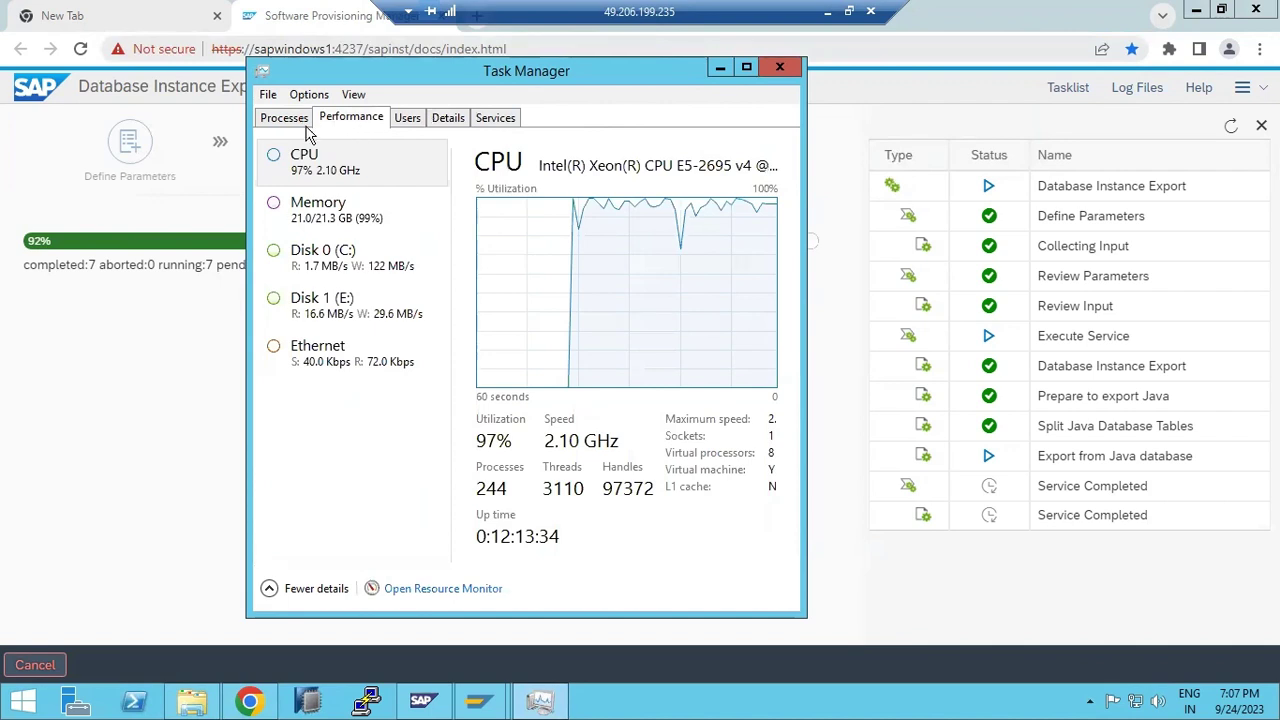
click(287, 119)
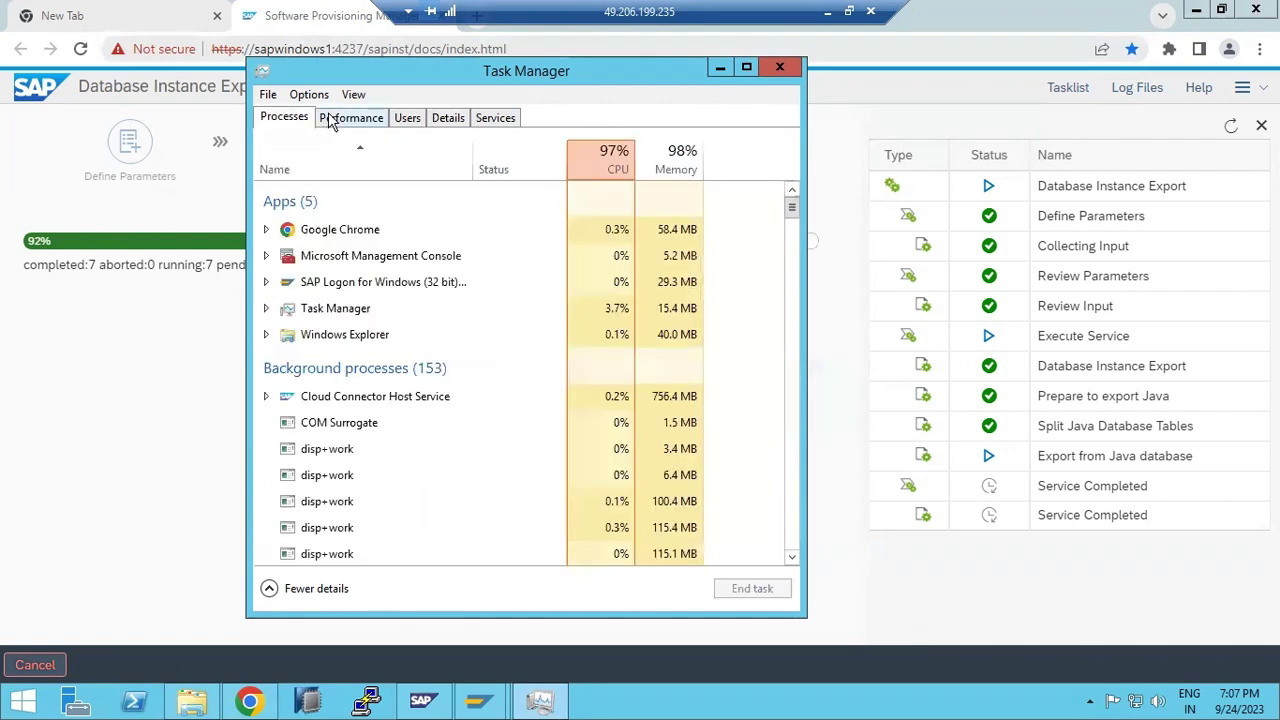
drag(523, 71, 787, 74)
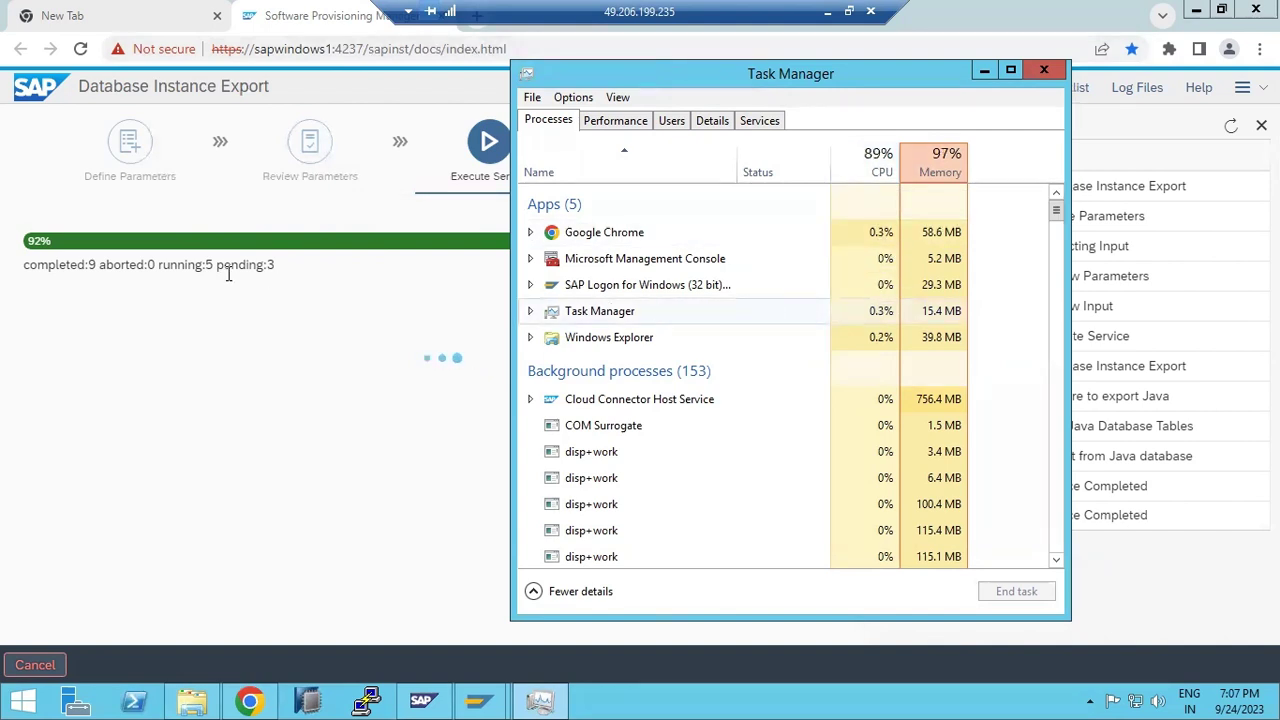
click(197, 267)
drag(197, 267, 214, 268)
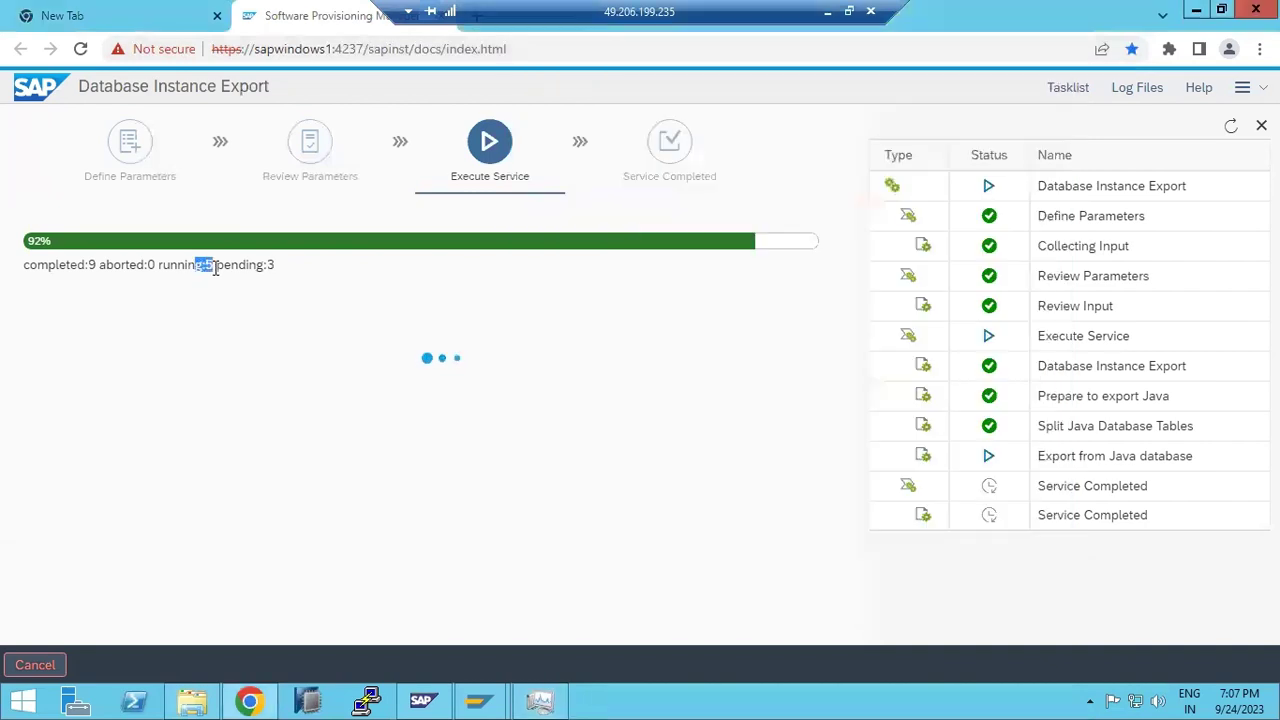
click(211, 320)
- Switch to File Explorer and check the size of the JAVA export folder in its properties
click(192, 700)
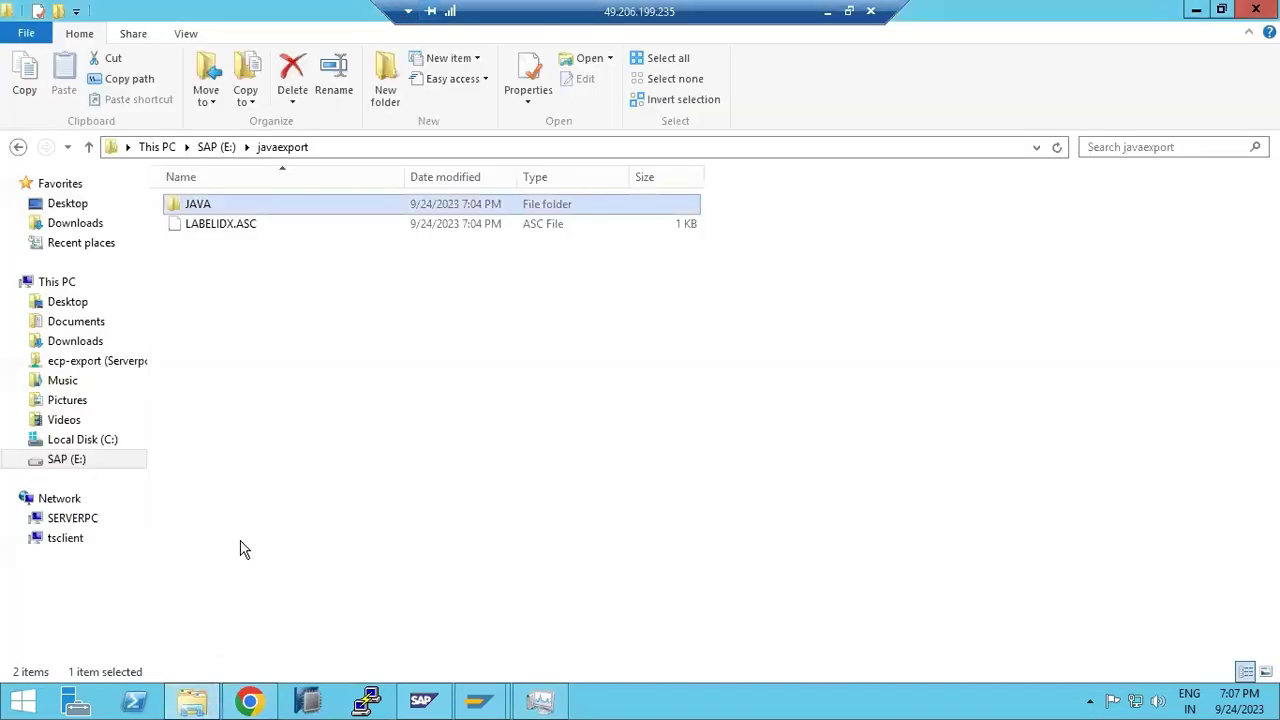
right_click(209, 207)
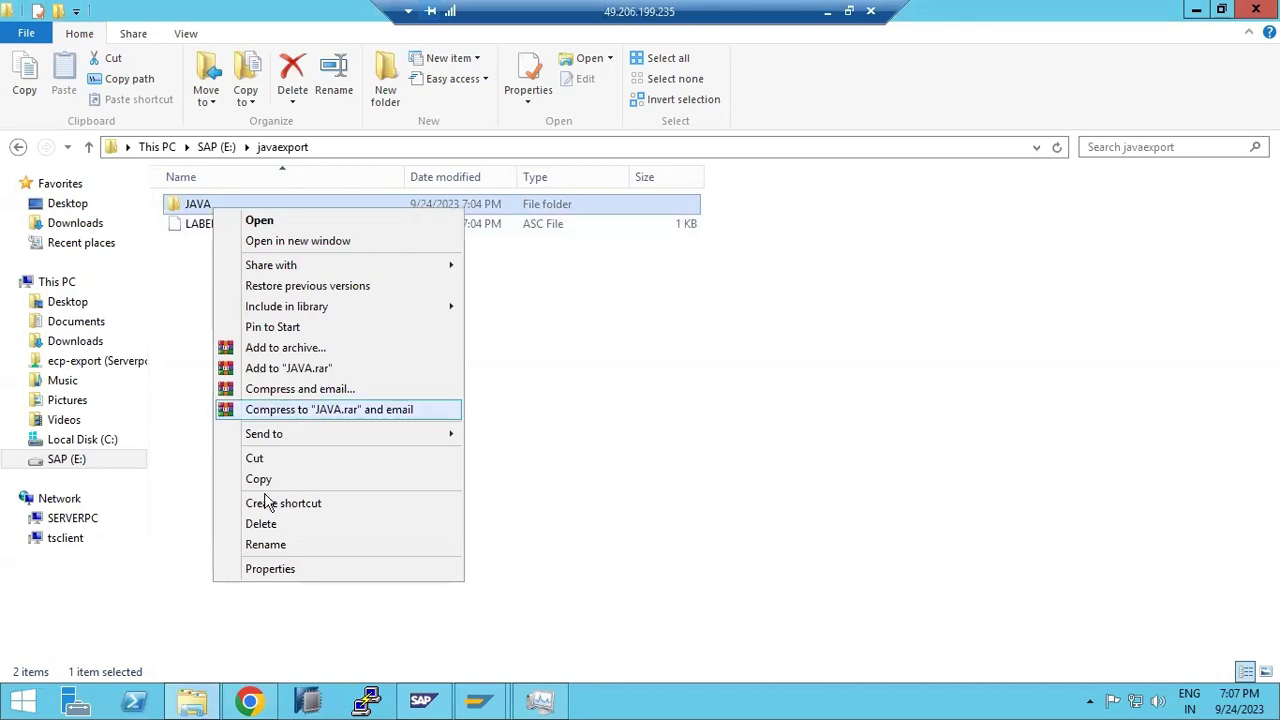
click(268, 569)
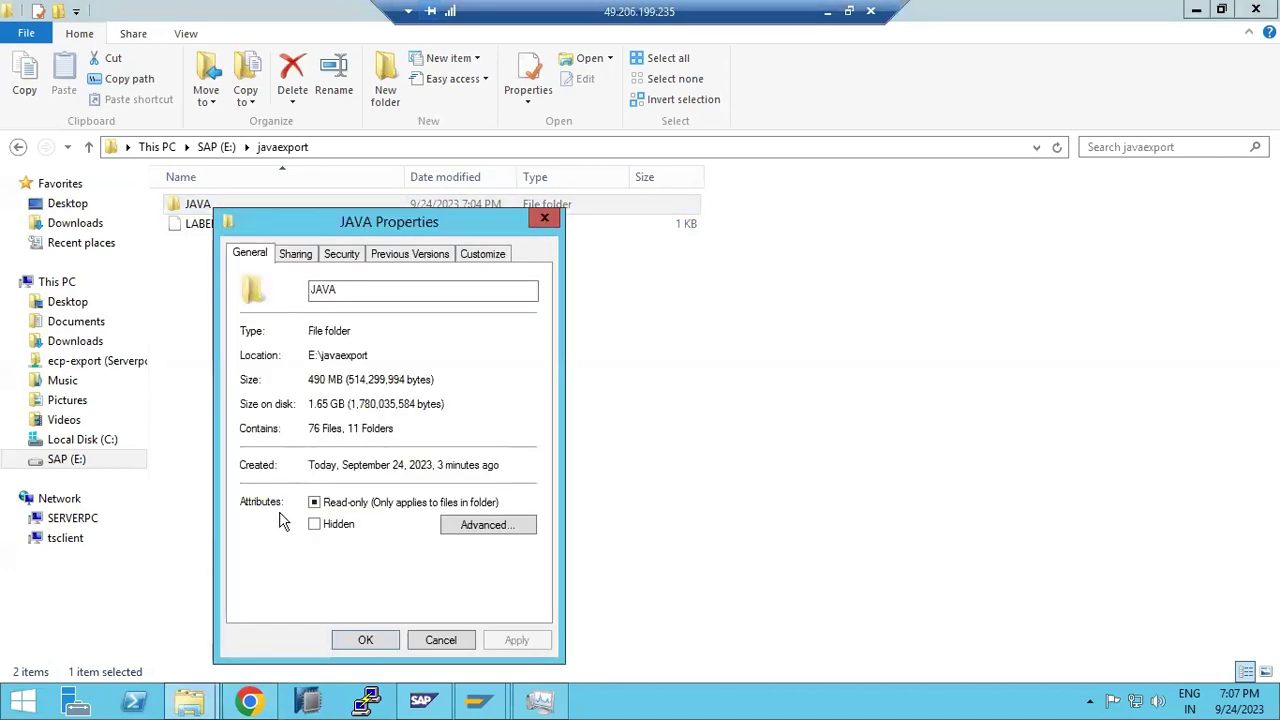
drag(314, 380, 330, 384)
click(378, 638)
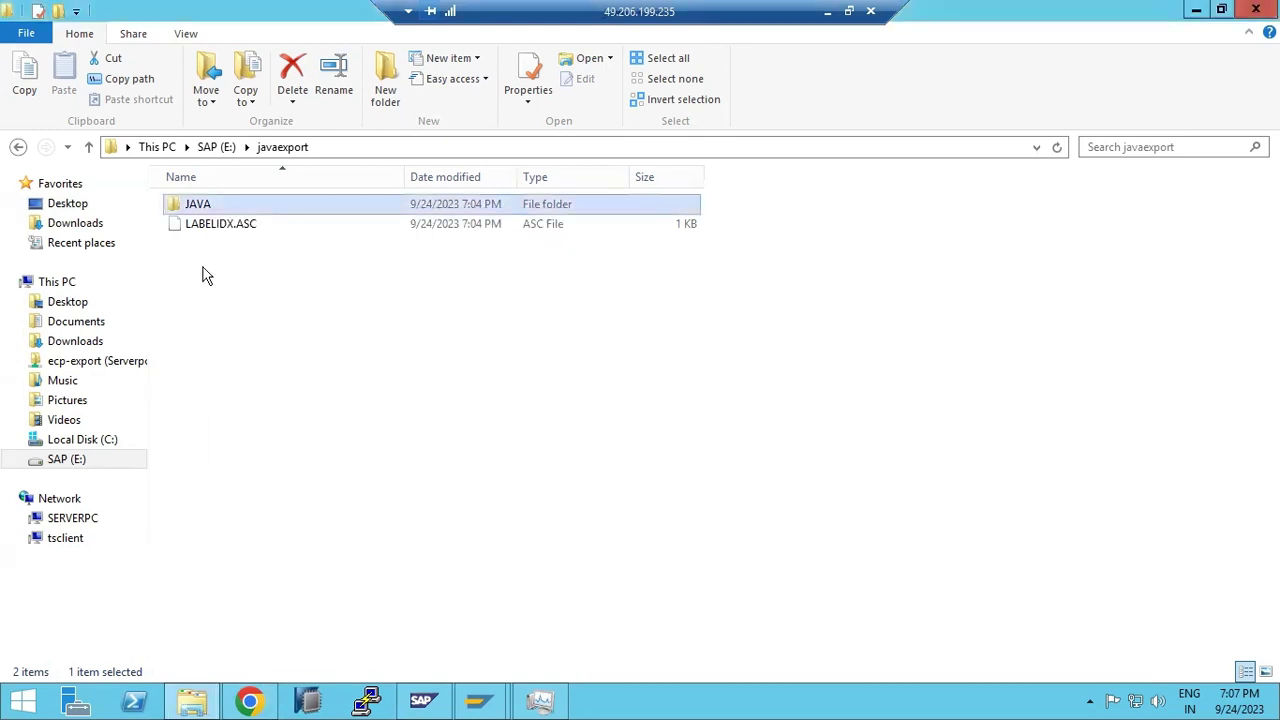
- Open the JAVA folder, check the DB subfolder's properties and return to Chrome to check the export job counts
double_click(197, 211)
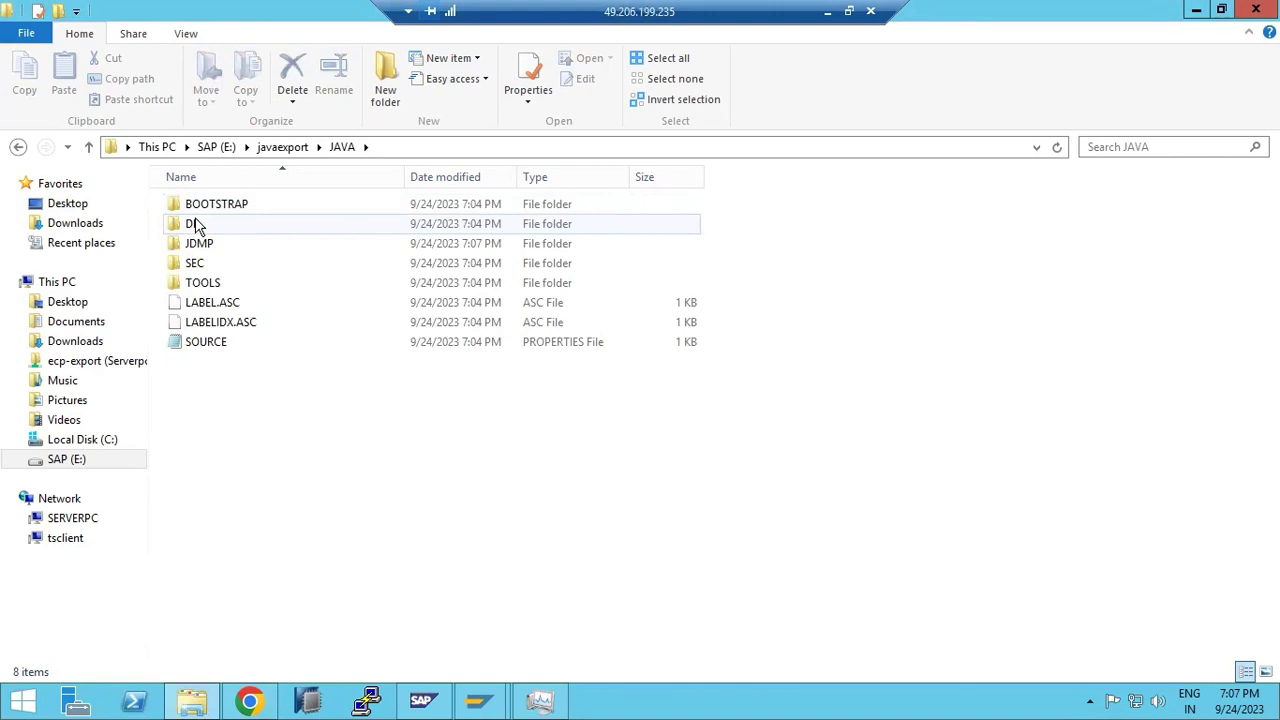
right_click(197, 224)
click(252, 580)
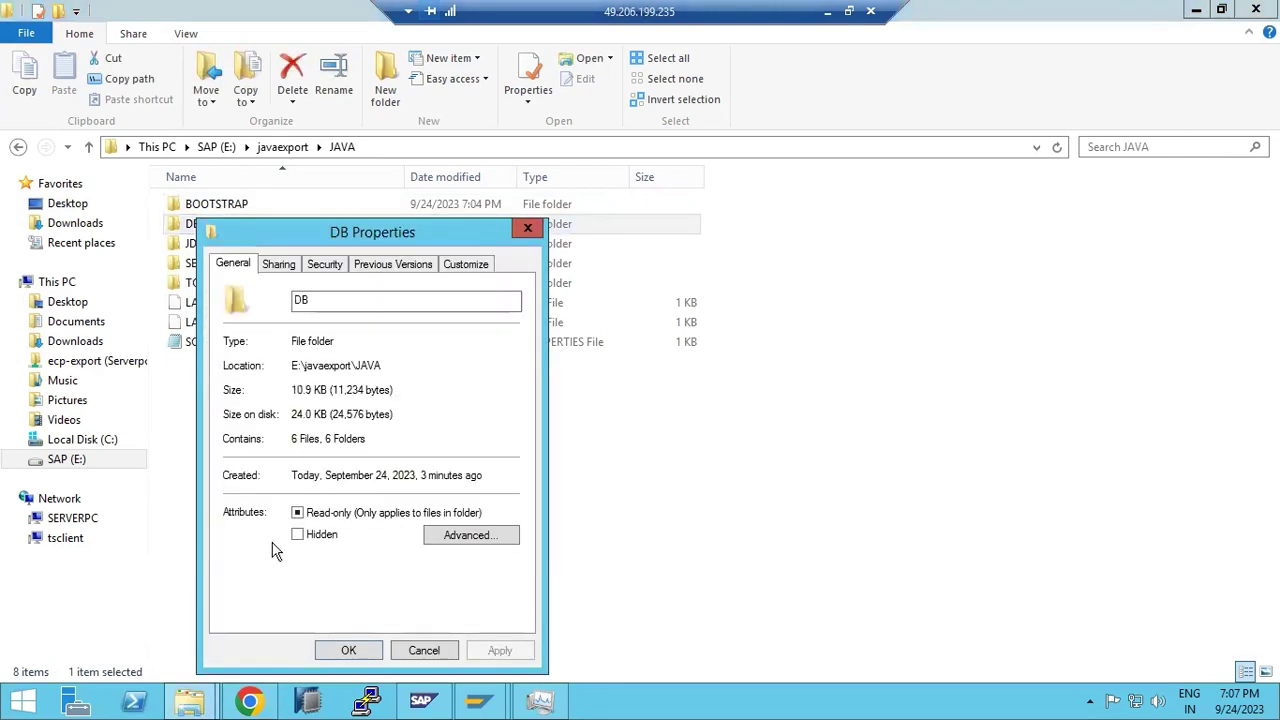
click(527, 228)
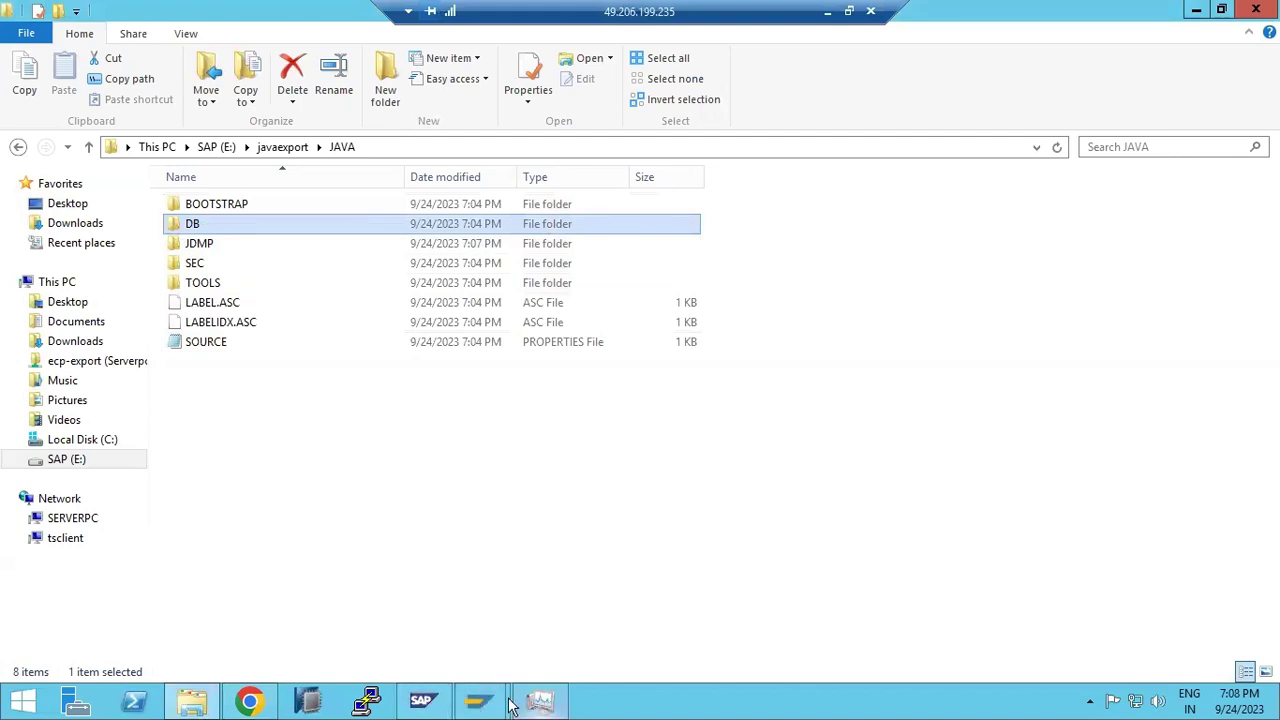
click(250, 703)
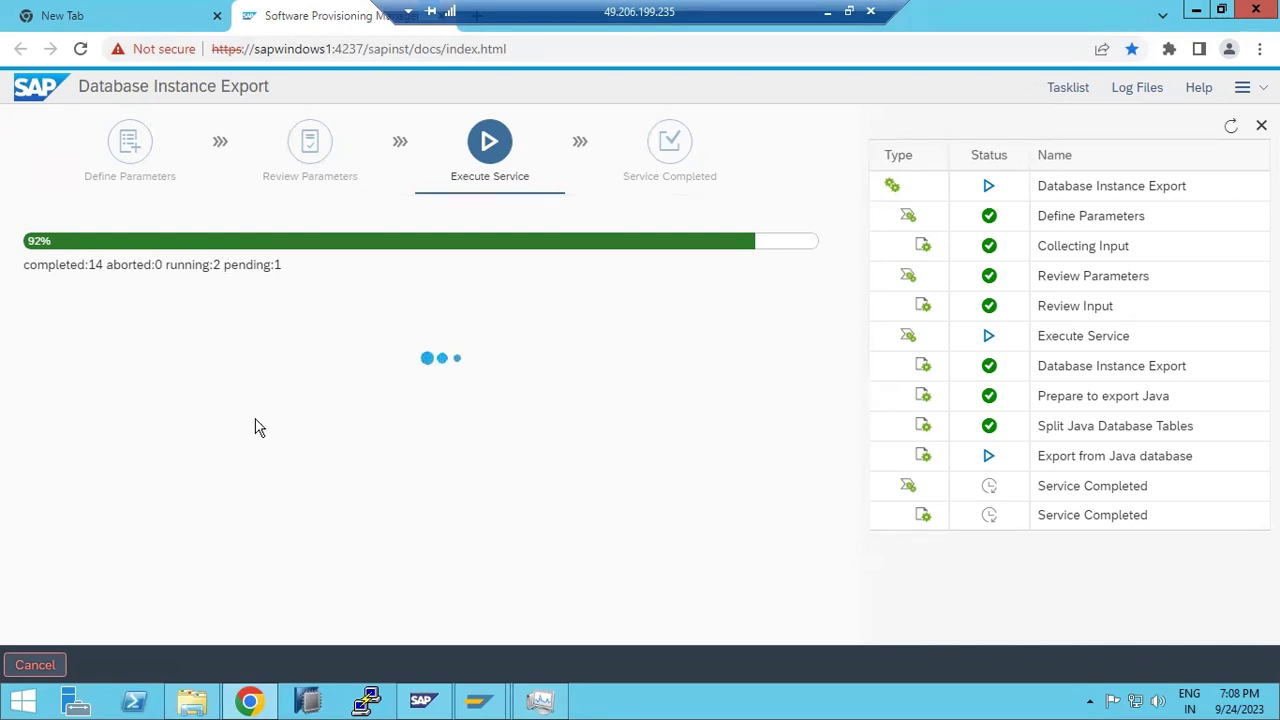
- Minimise the remote session and add a three-line text note in Paint below the second rectangle reading SPACE, MEMORY -75 and CPU
click(827, 11)
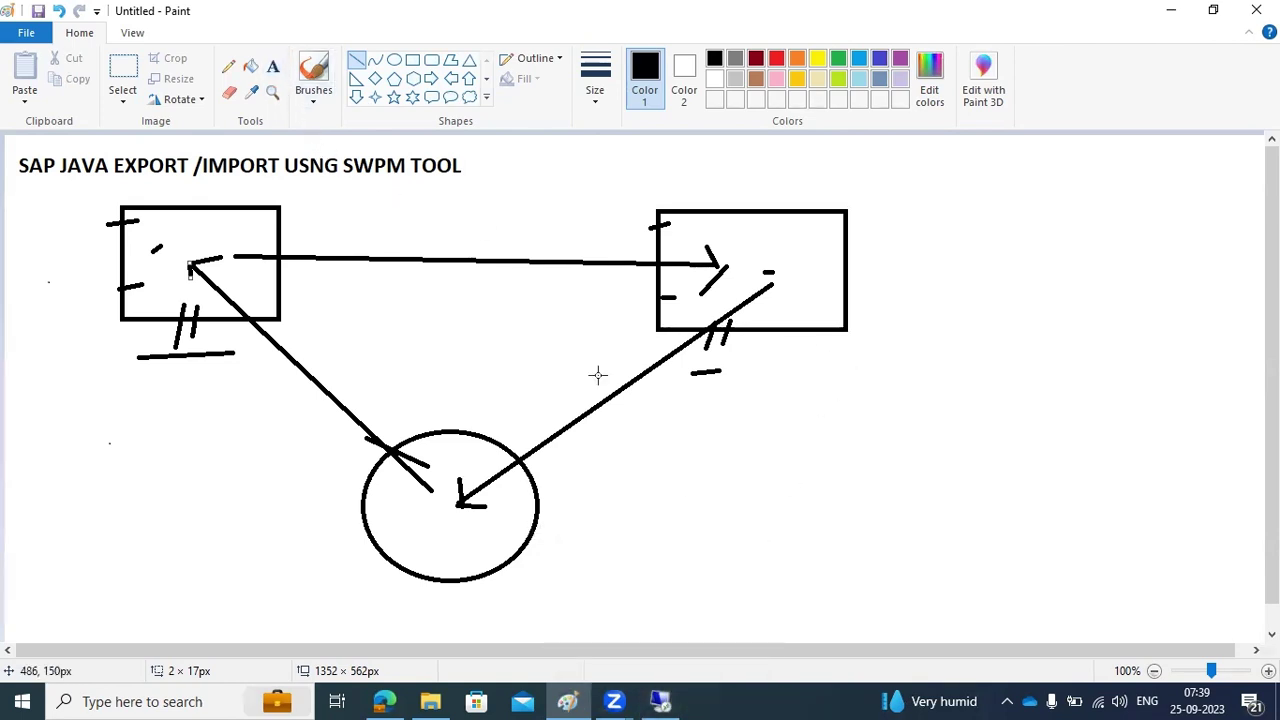
click(272, 66)
drag(735, 365, 1166, 614)
text(SPACE)
key(Return)
text(MEMO)
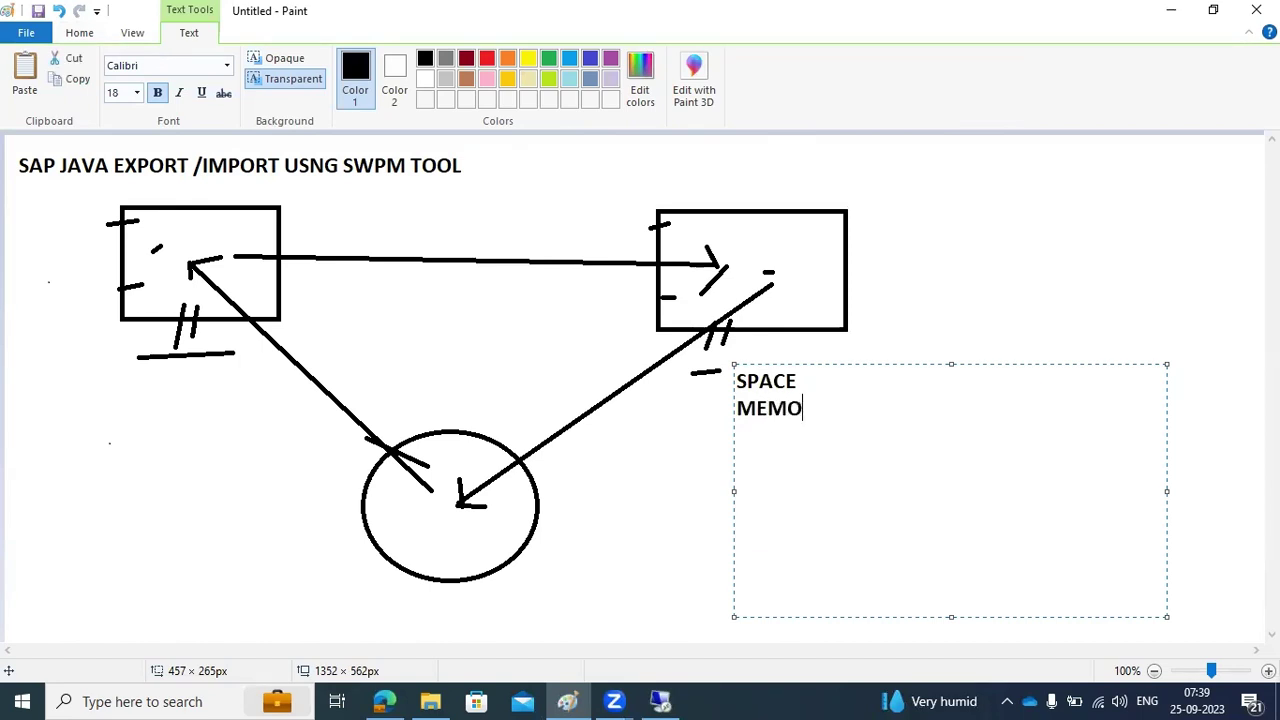
text(RY -75 )
text(CPU)
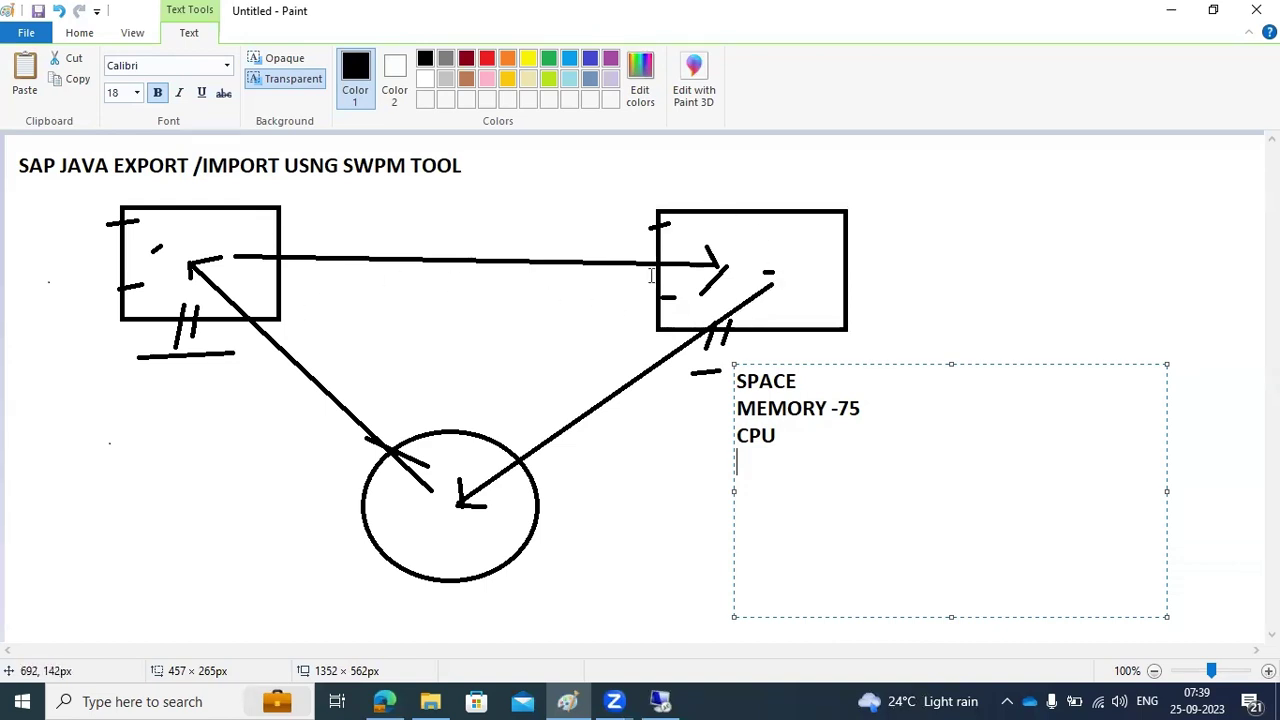
- Return to the remote session and acknowledge completion of the Database Instance Export
mouse_move(660, 700)
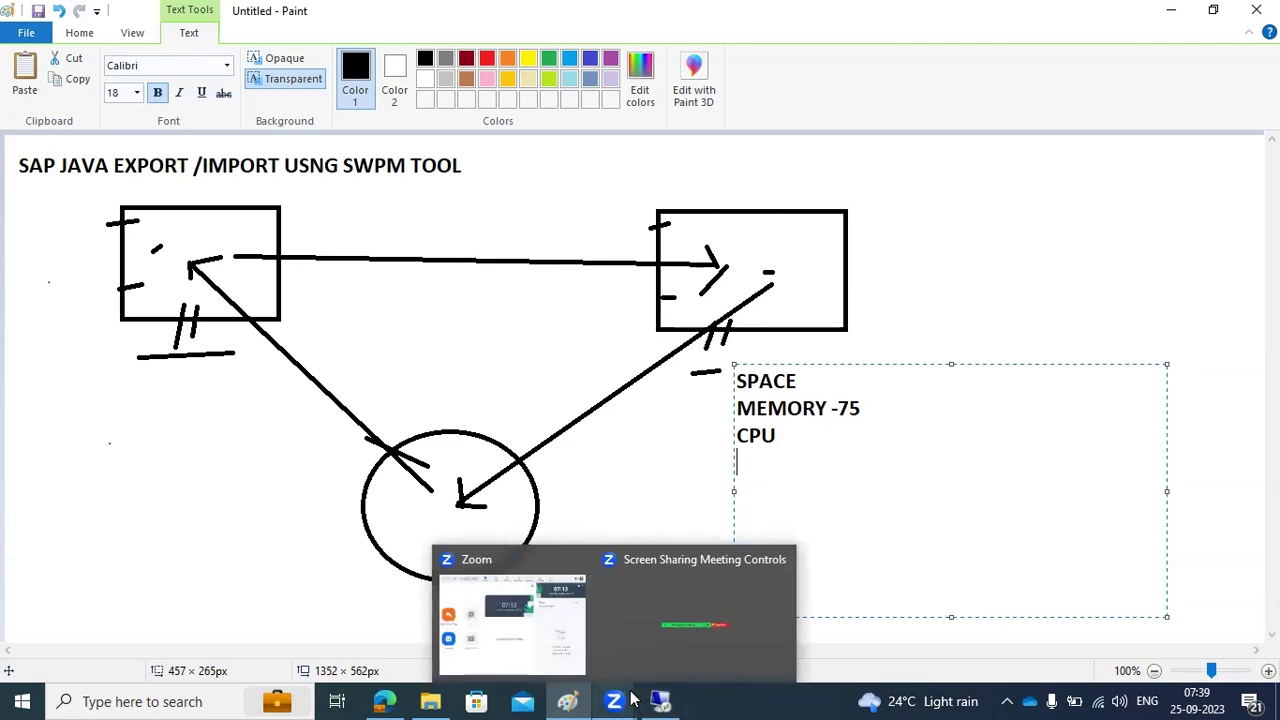
click(660, 700)
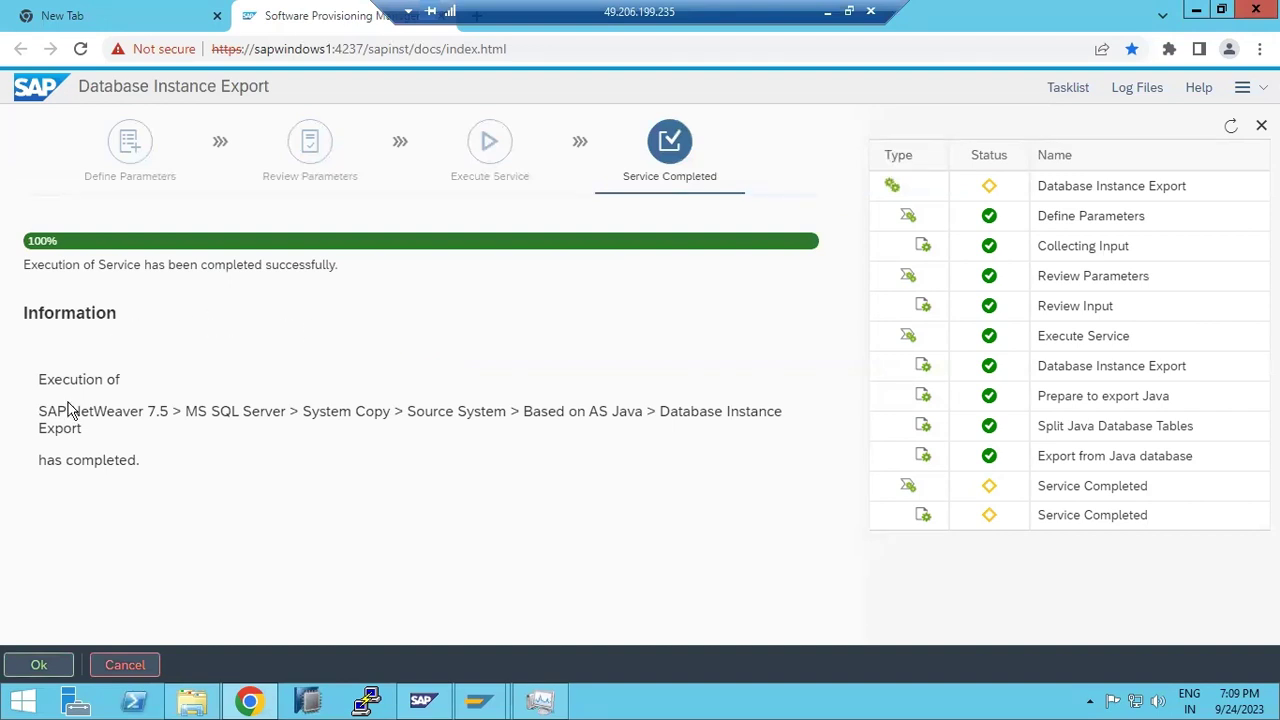
click(38, 667)
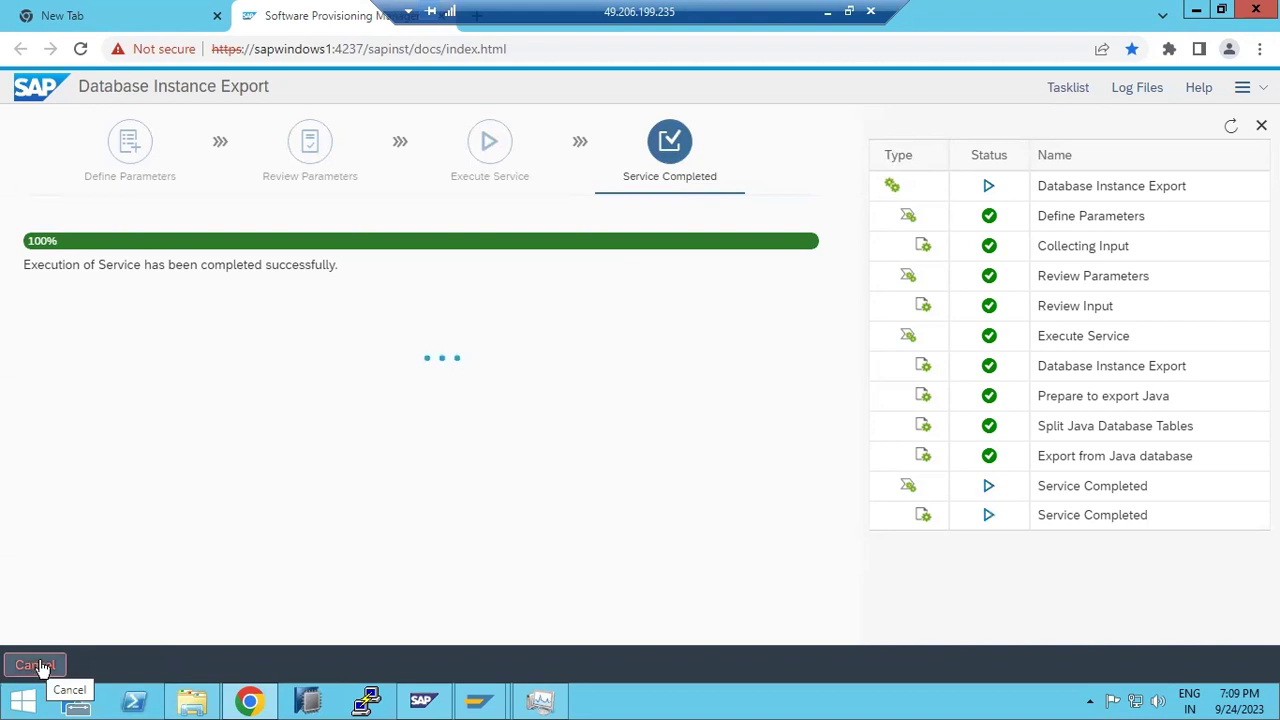
- Check the NJP system's instances in SAP Management Console, return to Chrome and exit the finished Software Provisioning Manager run
click(438, 700)
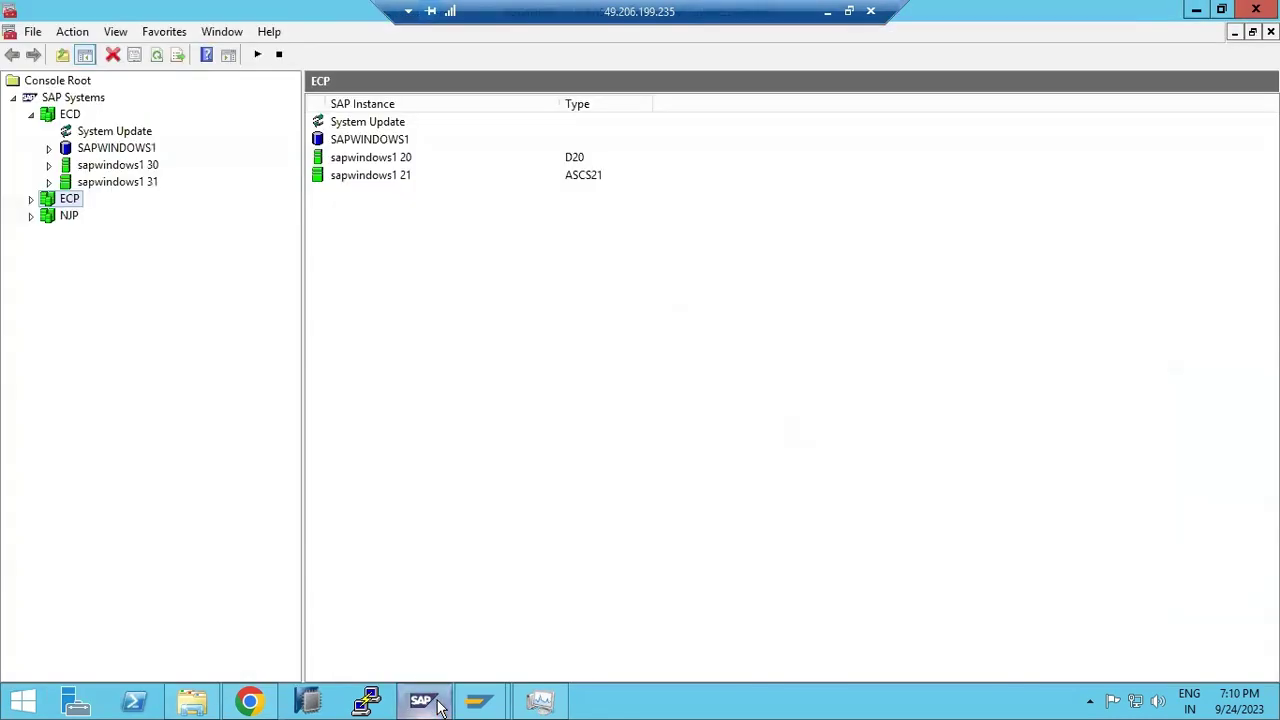
click(31, 216)
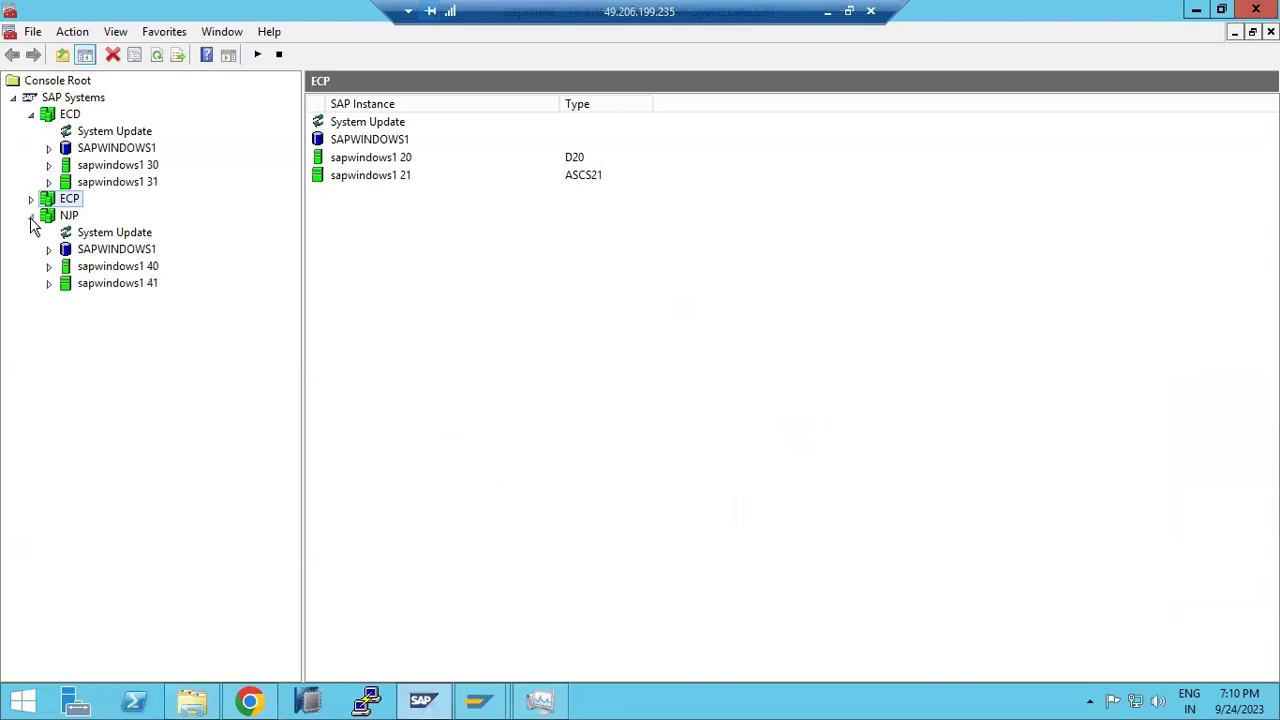
click(428, 695)
click(1077, 639)
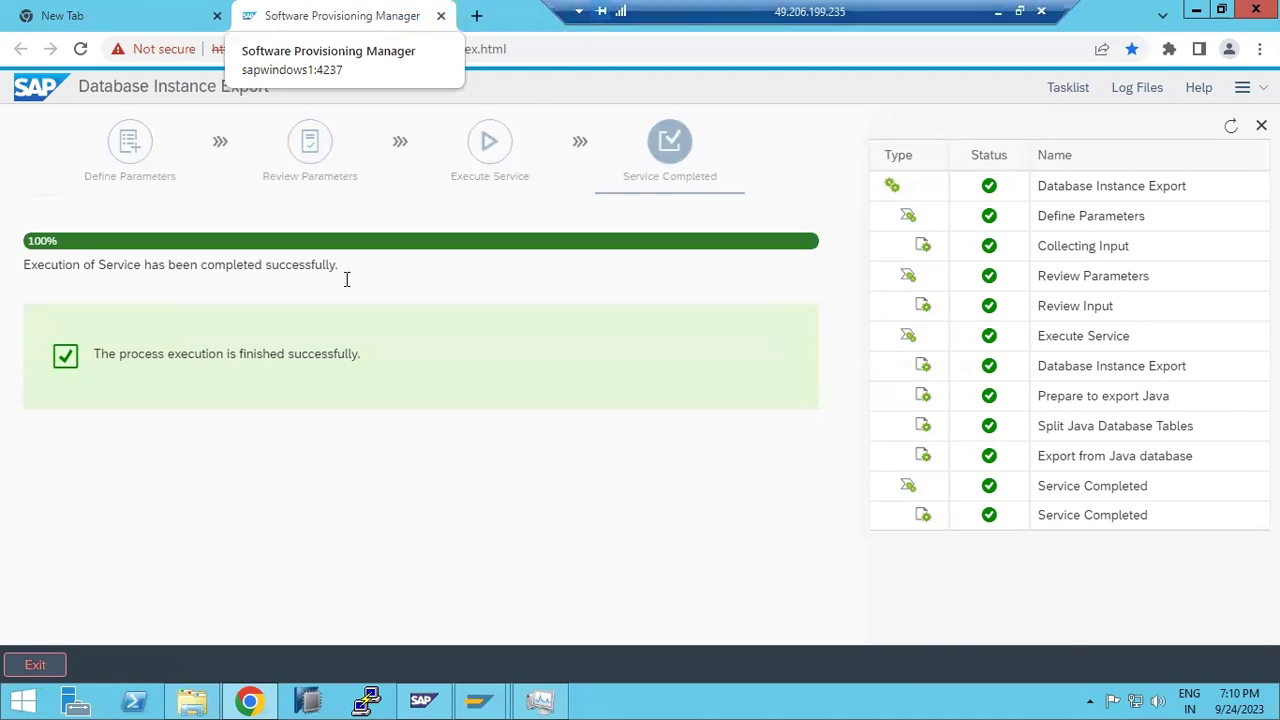
click(30, 660)
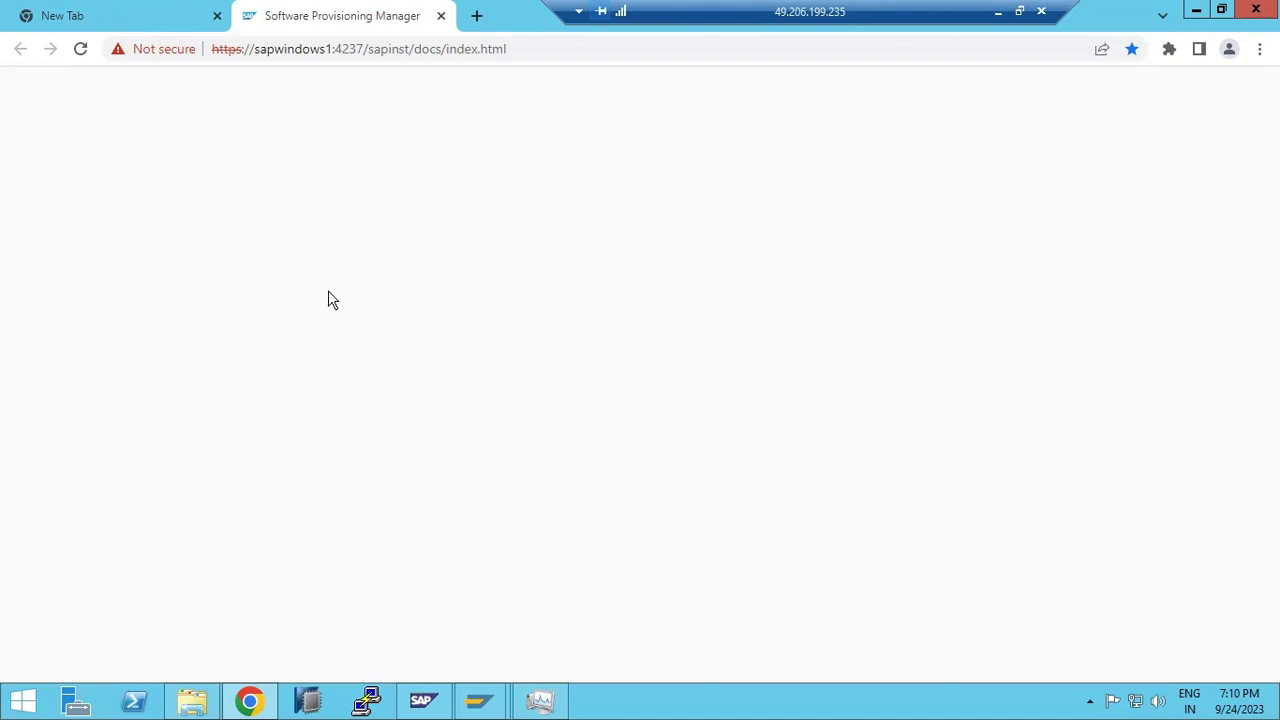
- Go back to the javaexport folder in File Explorer and check the JAVA folder's final size in its properties
click(192, 700)
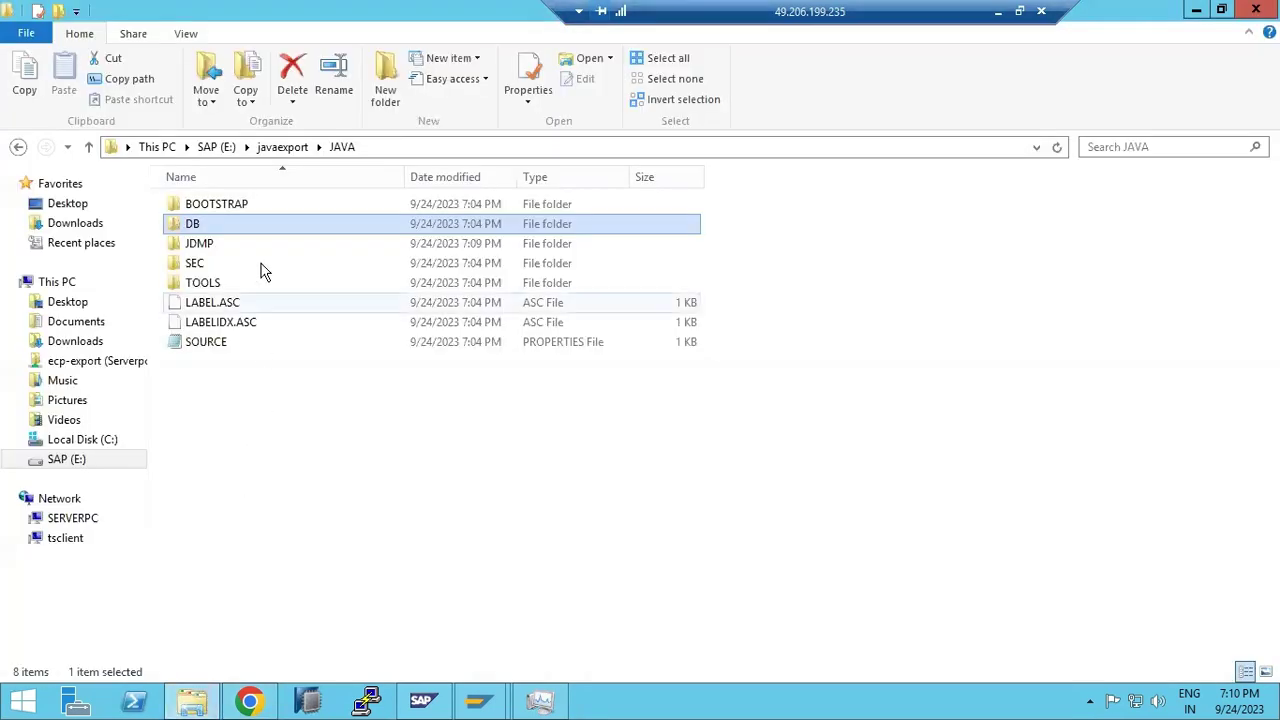
click(273, 157)
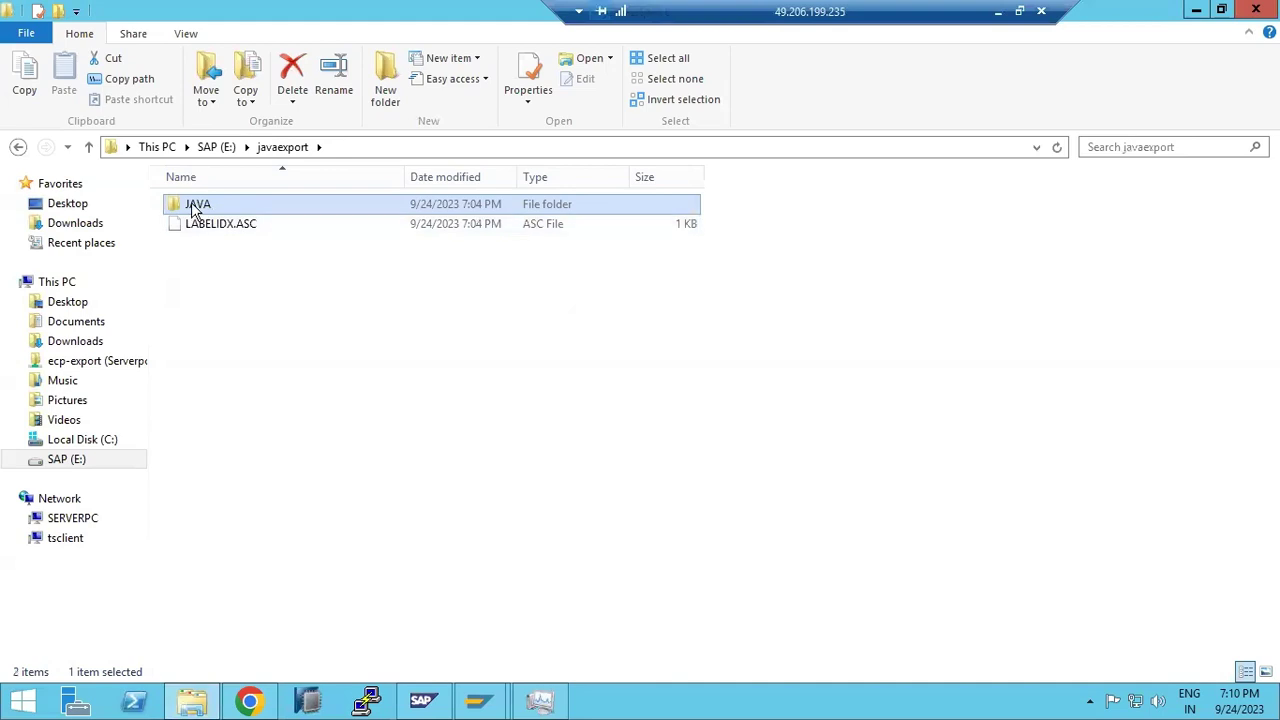
right_click(193, 204)
click(232, 565)
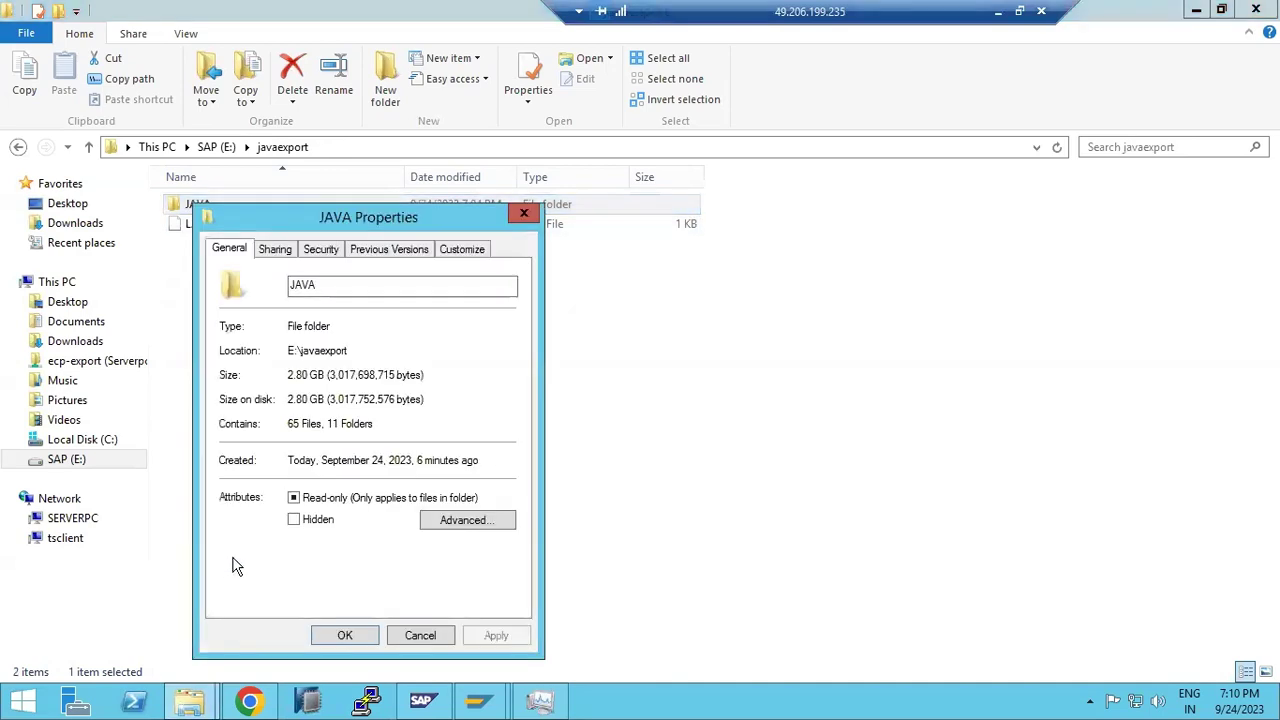
click(414, 636)
- Close the javaexport window, the Software Provisioning Manager tab and Task Manager, leaving File Explorer open at This PC
click(1256, 10)
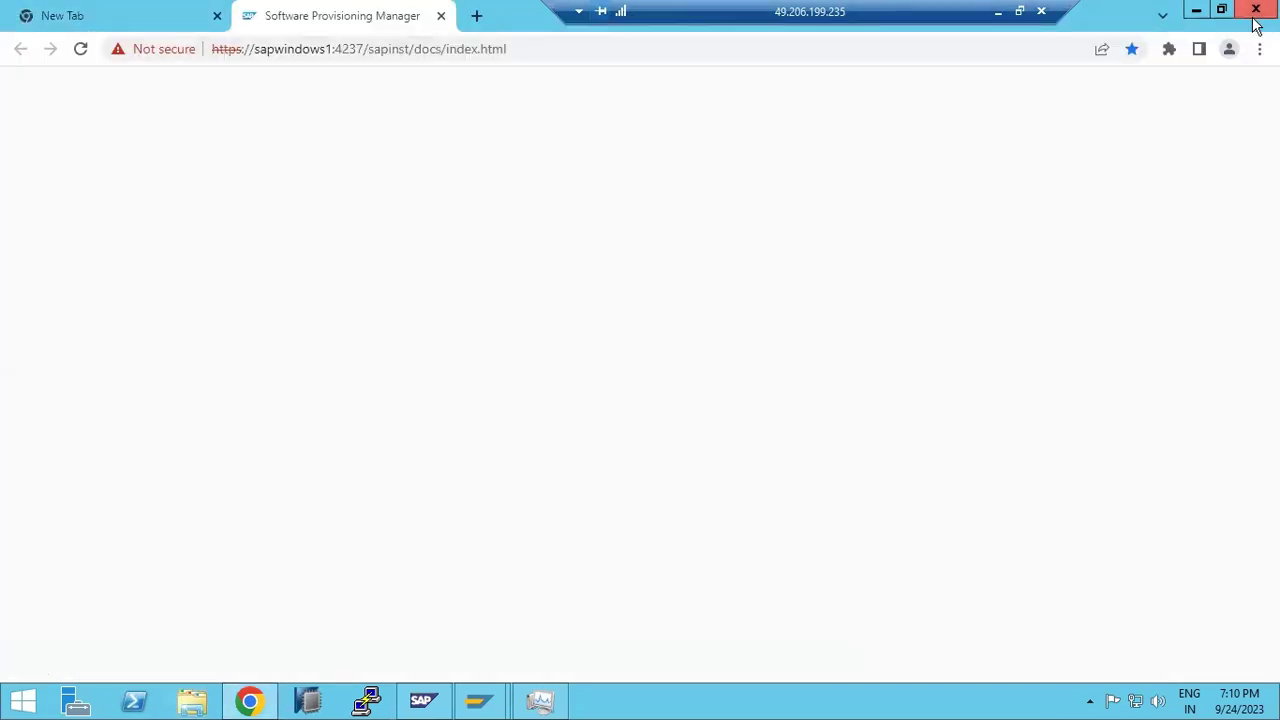
click(441, 16)
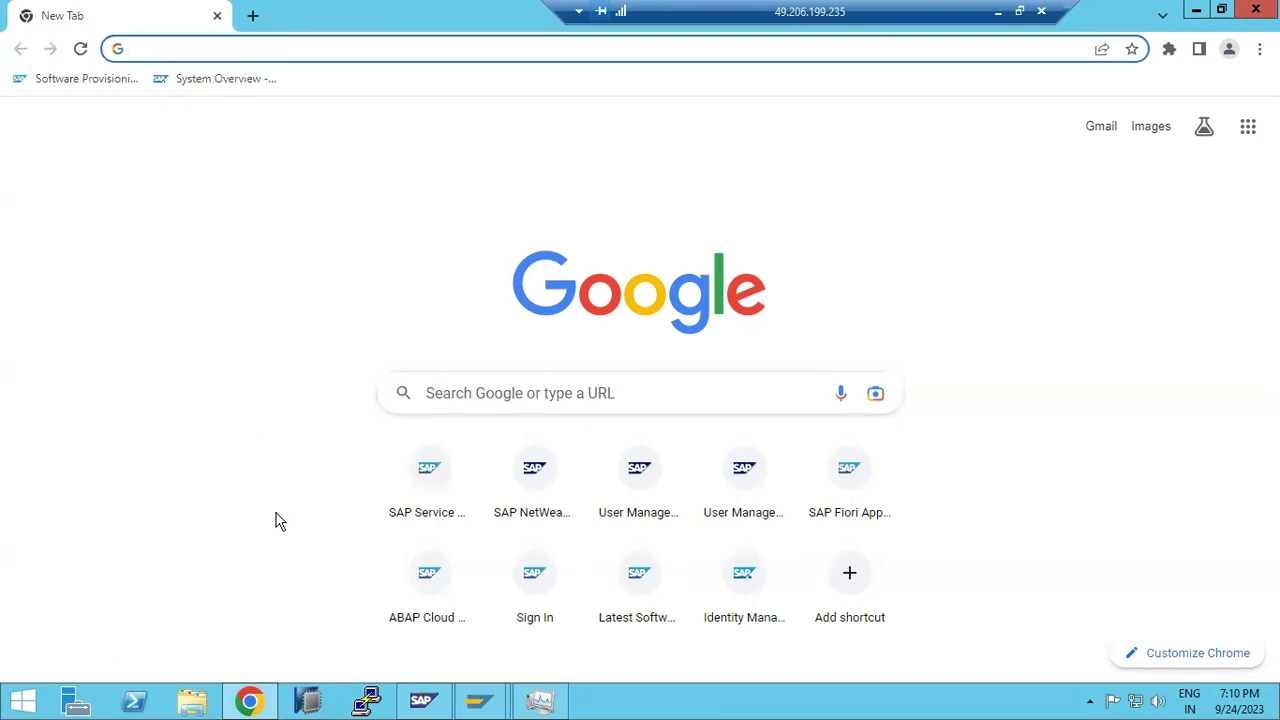
click(199, 706)
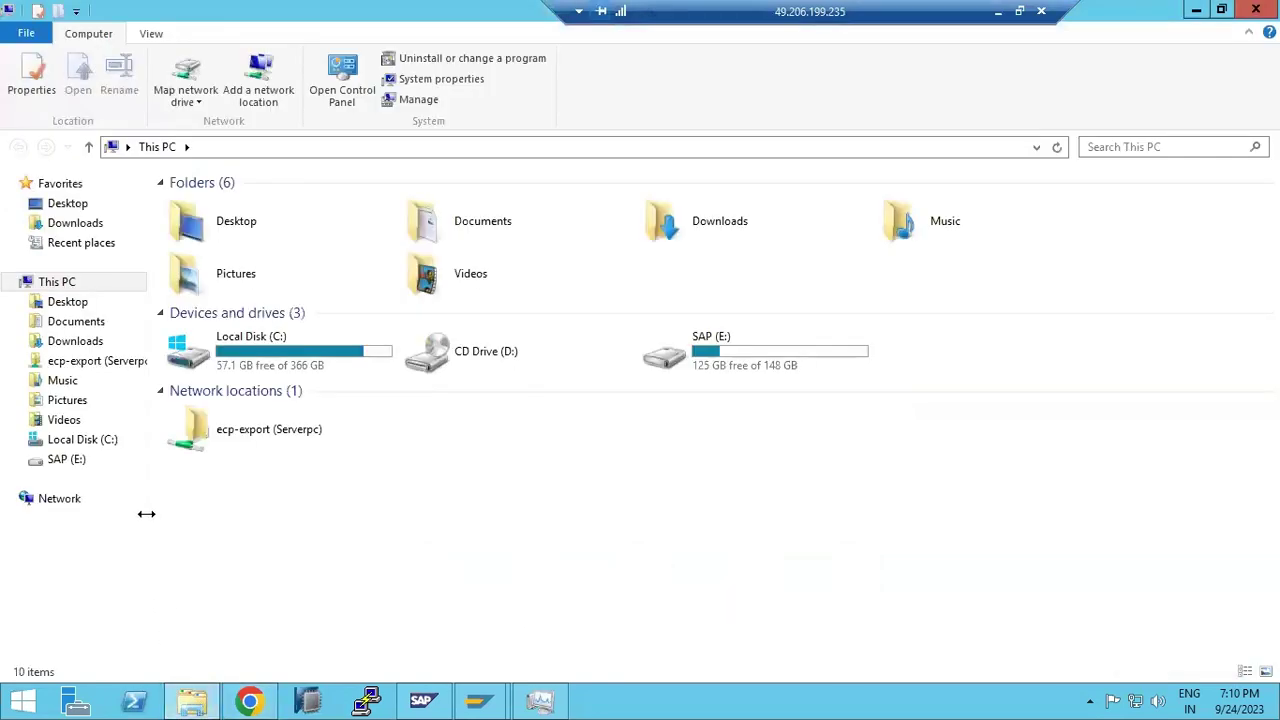
click(718, 370)
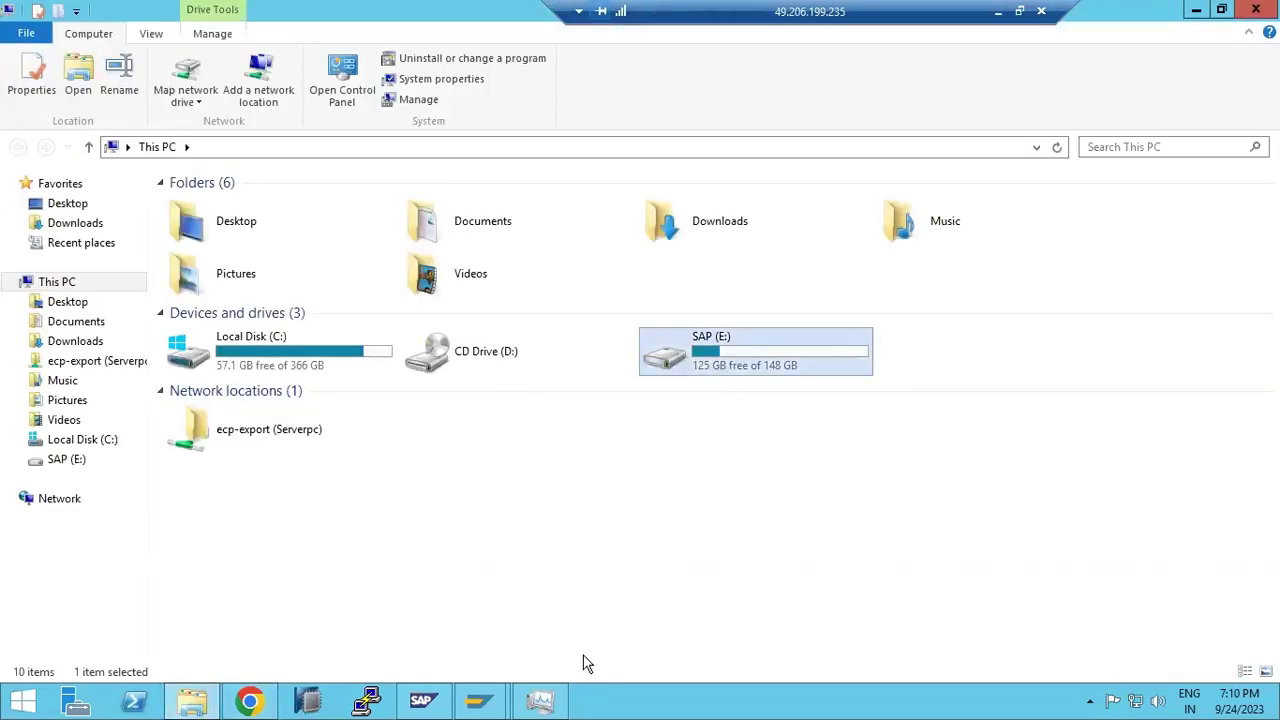
click(549, 694)
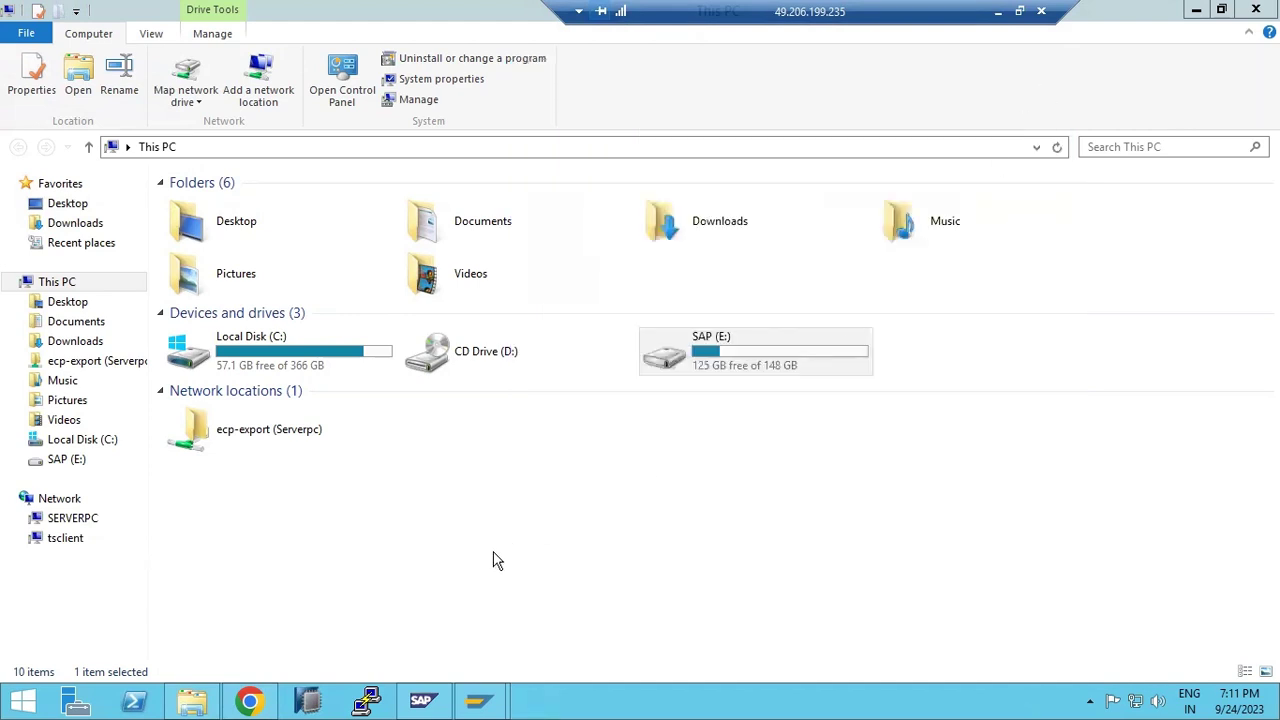
- Browse drive E: to the SAPSOFTWARES\JAVASOFTWARES\SWPM folder and check its contents
mouse_move(491, 686)
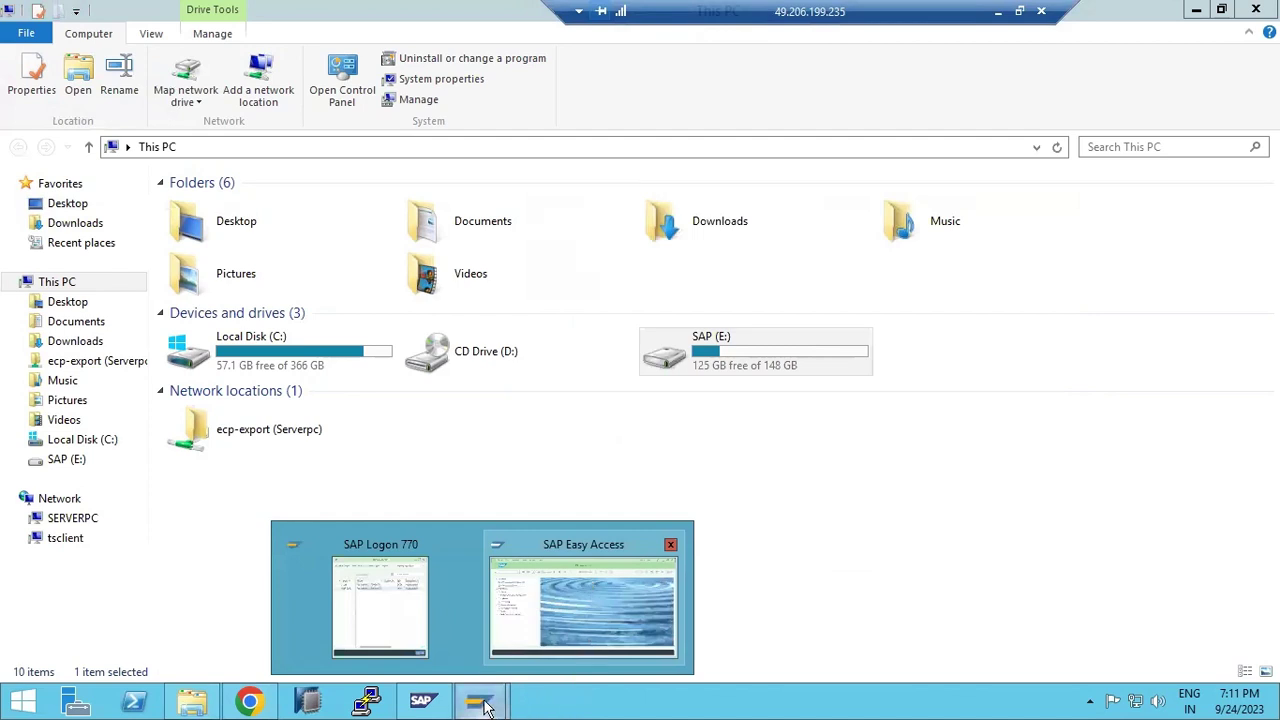
double_click(706, 366)
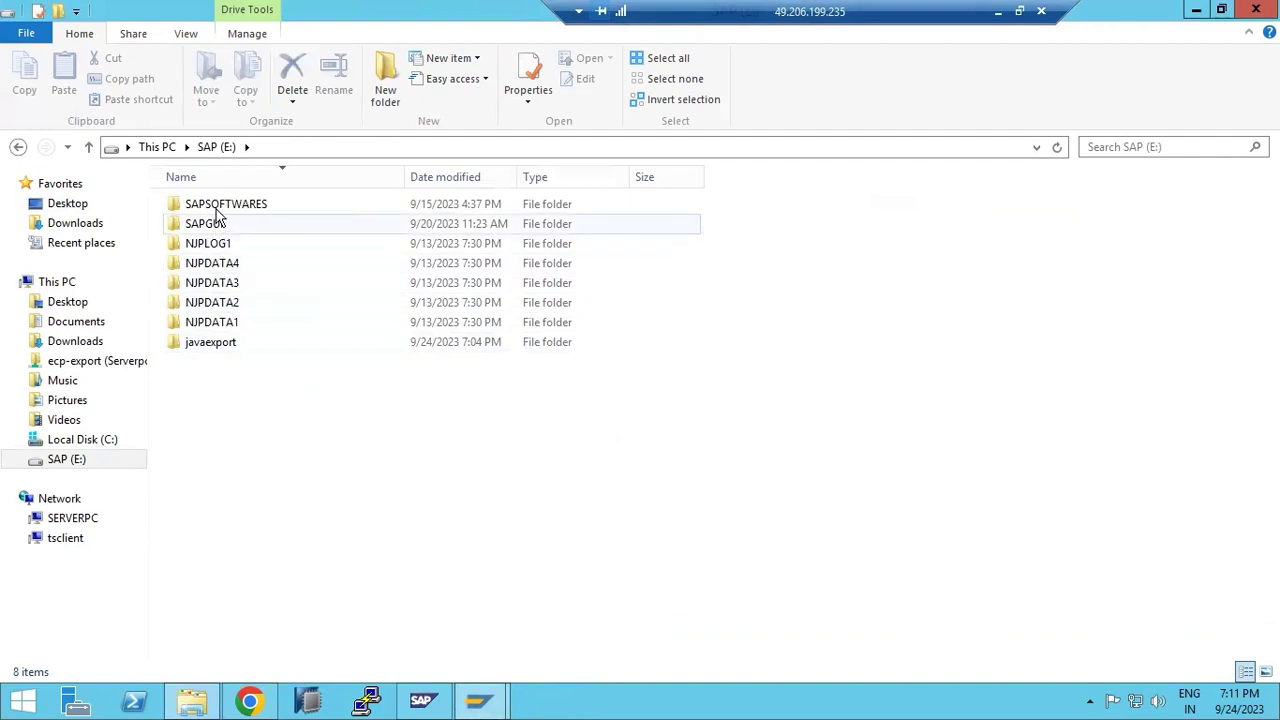
double_click(217, 206)
double_click(220, 265)
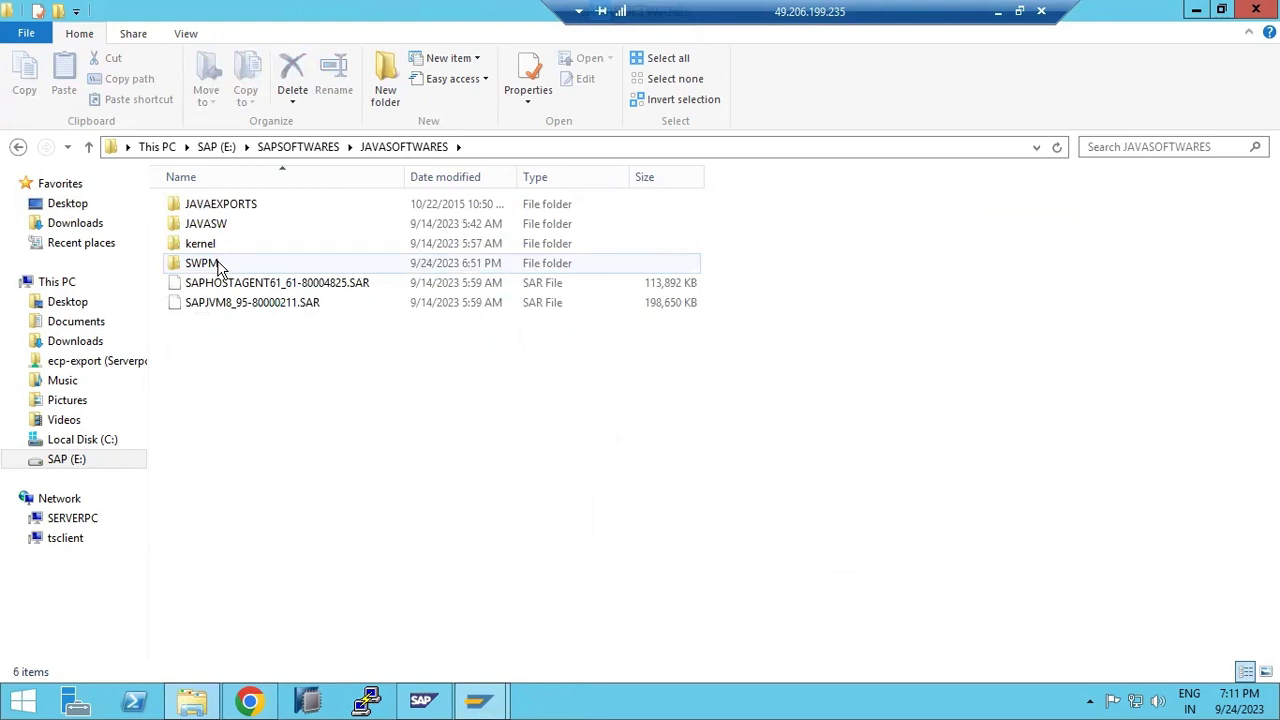
double_click(220, 265)
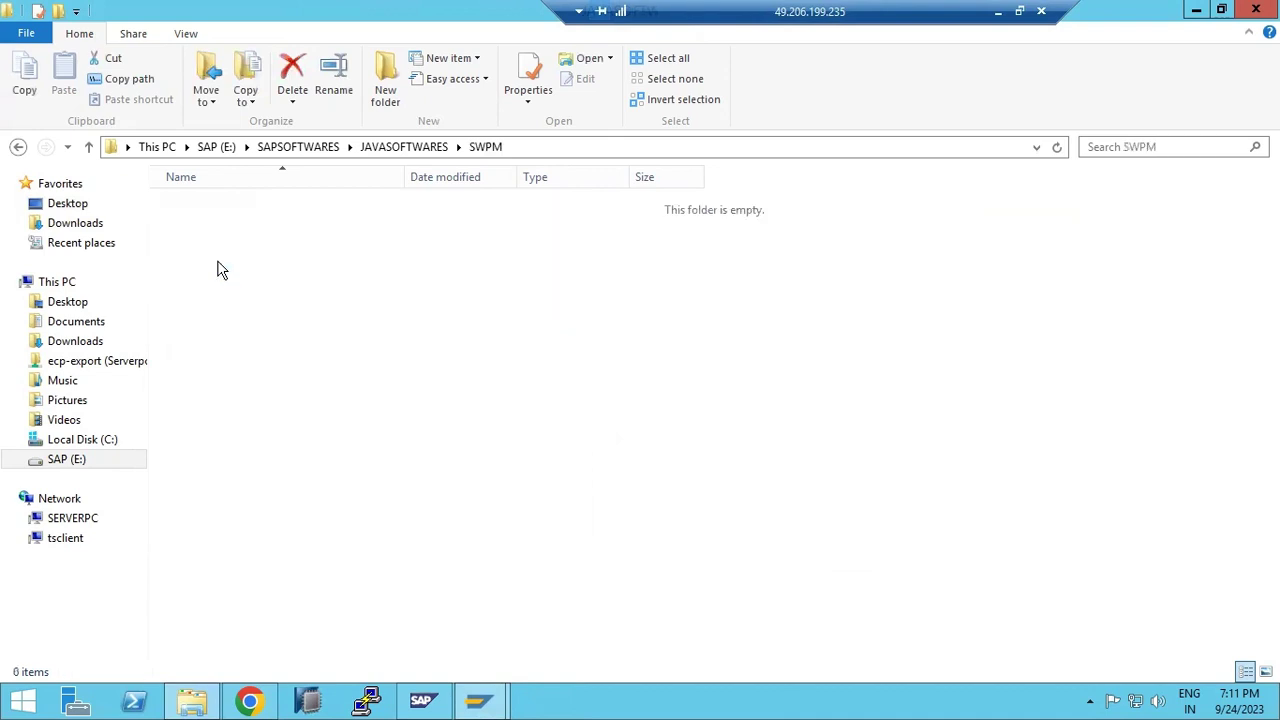
- Run the sapinst application from the SWPM folder and switch to Chrome for the Software Provisioning Manager page
scroll(251, 408, down, 5)
double_click(205, 631)
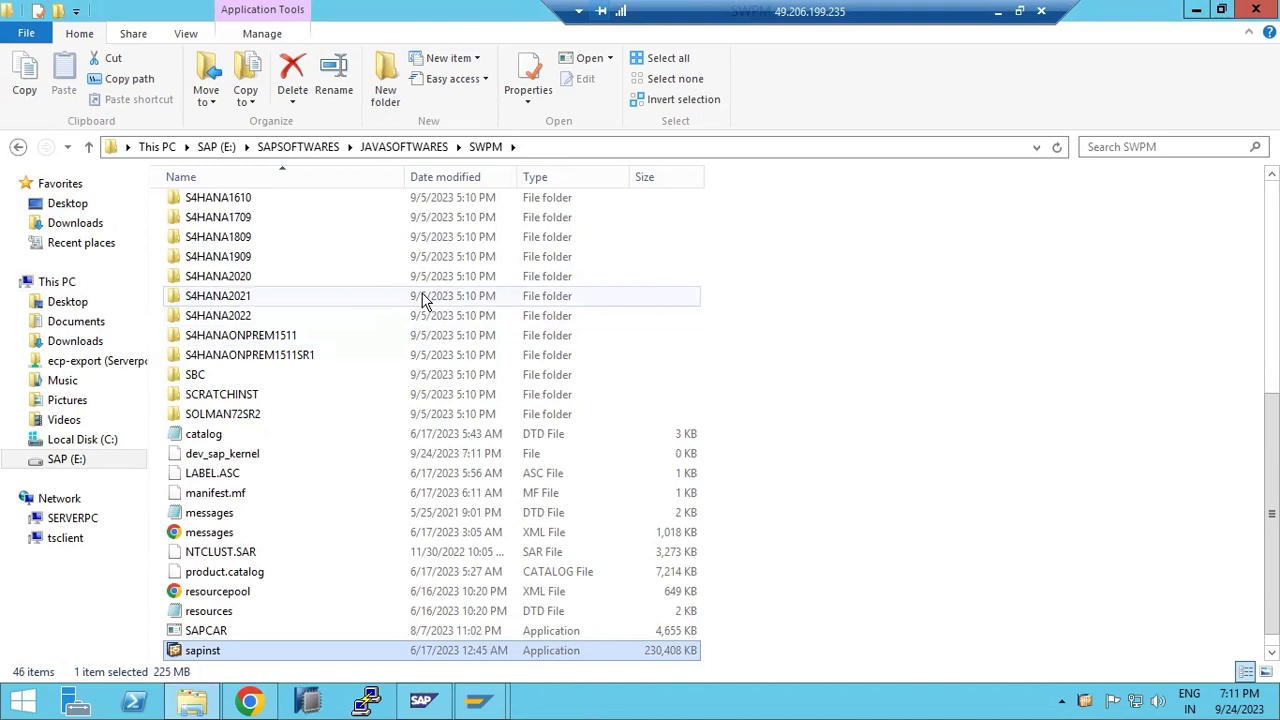
click(250, 702)
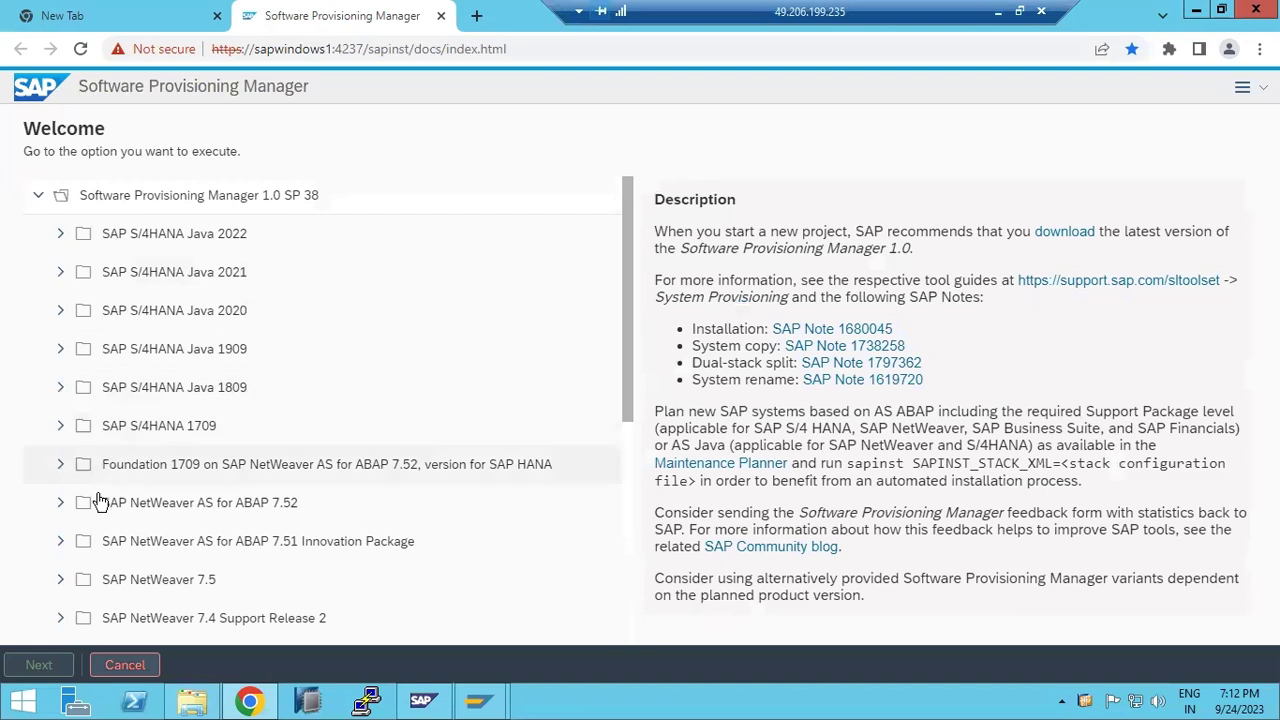
- Expand SAP NetWeaver 7.5, MS SQL Server and System Copy down to the Target System options
click(59, 592)
scroll(59, 598, down, 2)
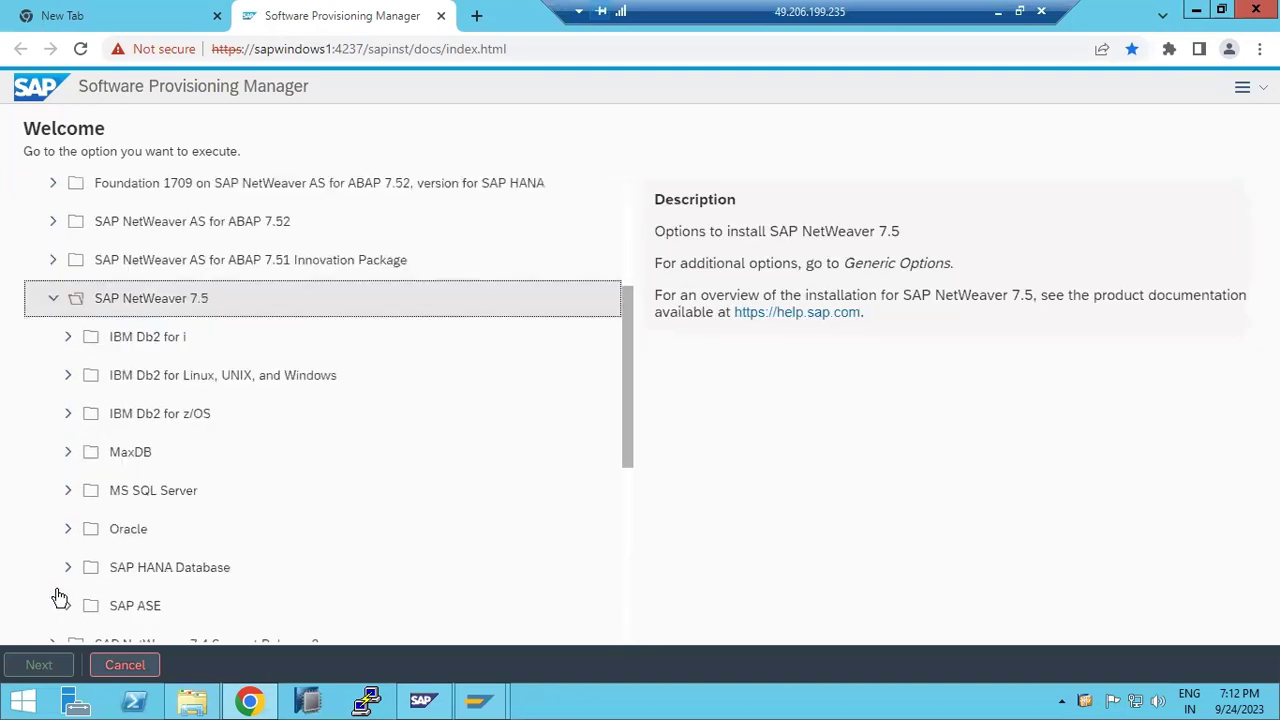
click(70, 492)
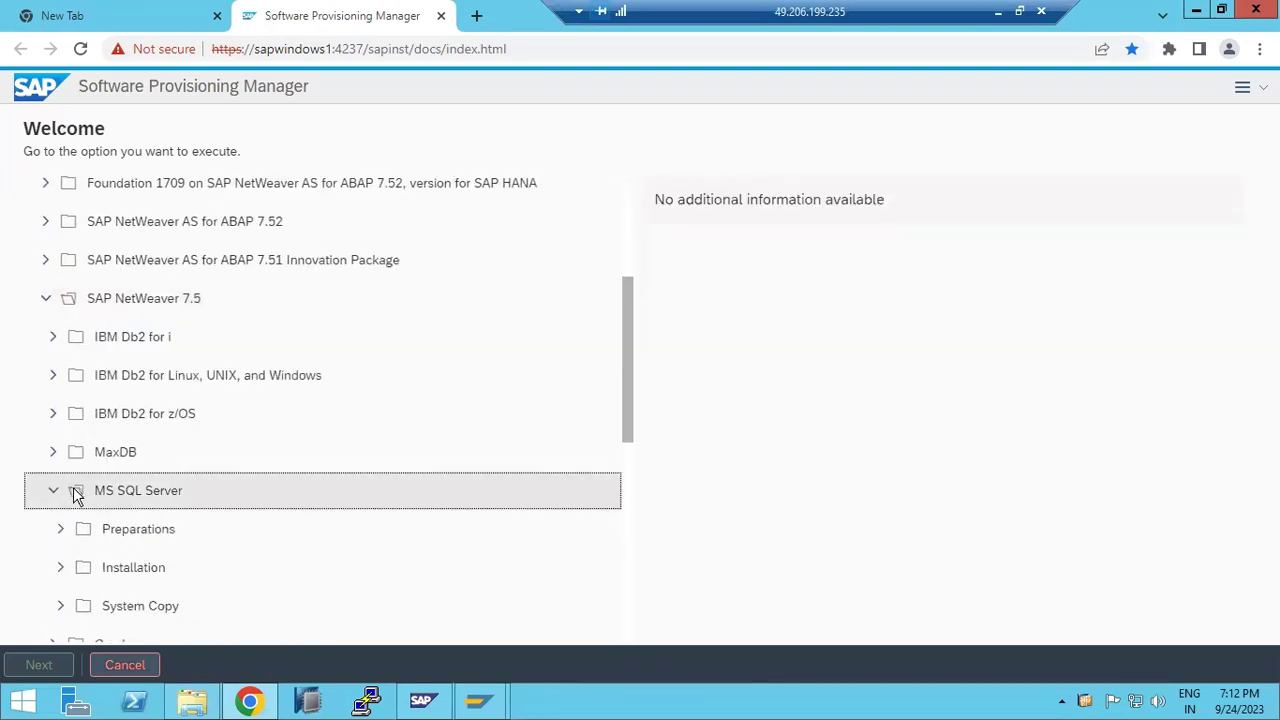
scroll(77, 497, down, 1)
click(61, 516)
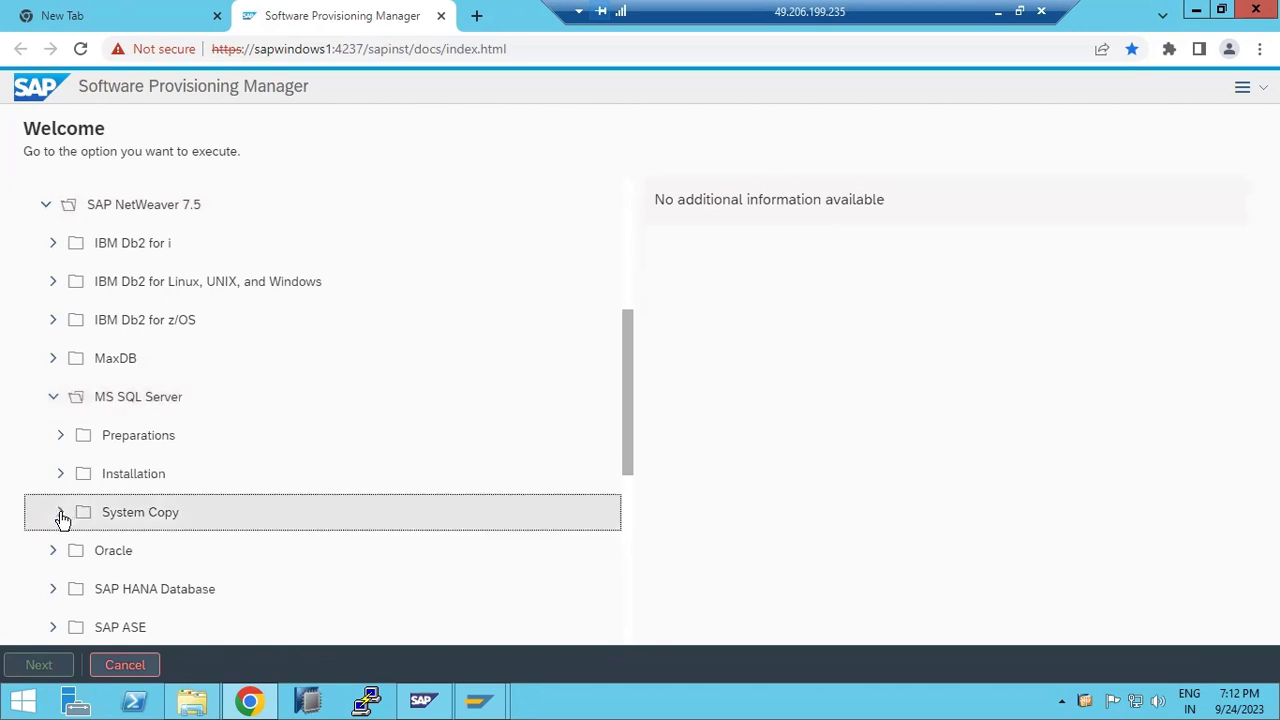
scroll(61, 516, down, 1)
click(70, 492)
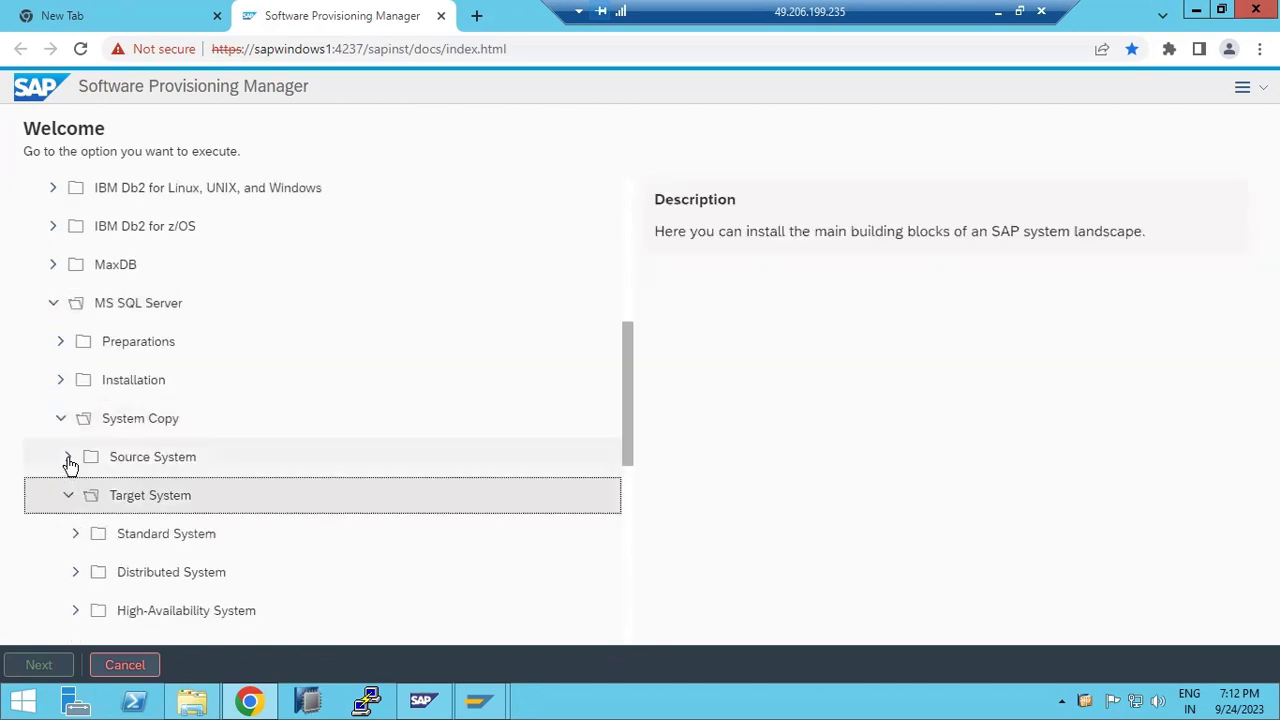
- Start the Standard System service based on AS Java for the system copy's target system
click(68, 457)
click(68, 457)
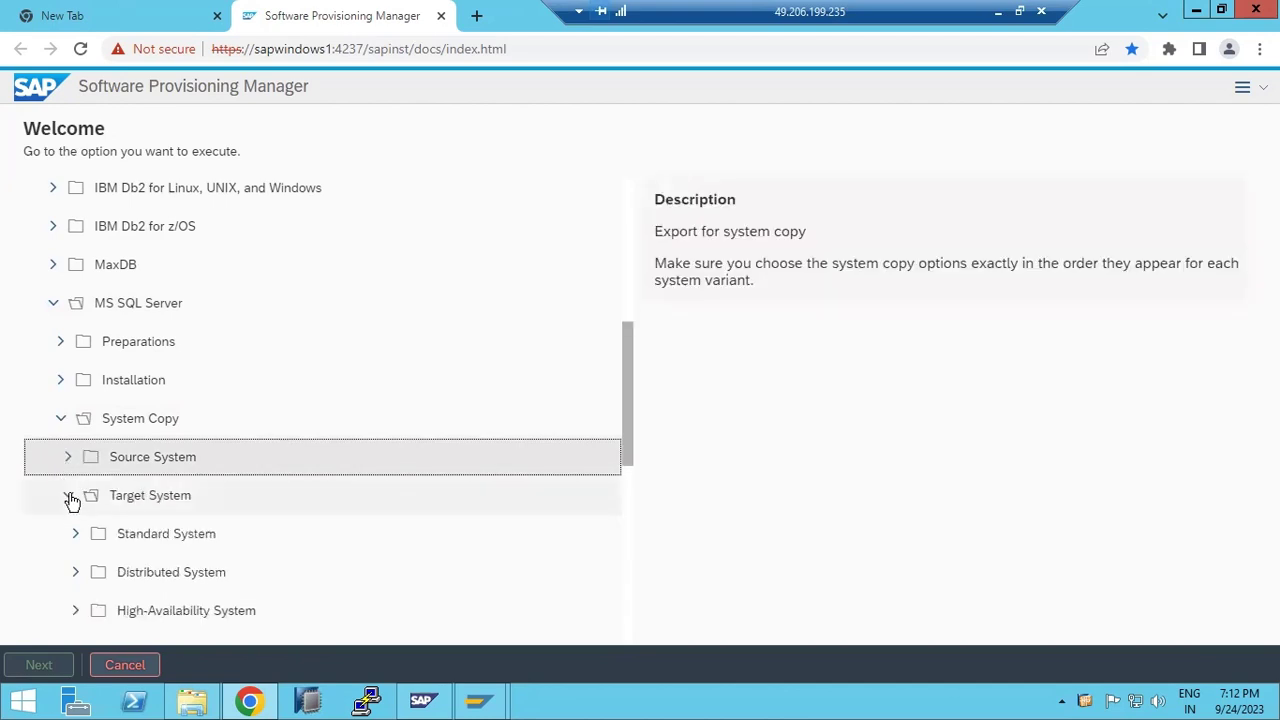
scroll(78, 550, down, 1)
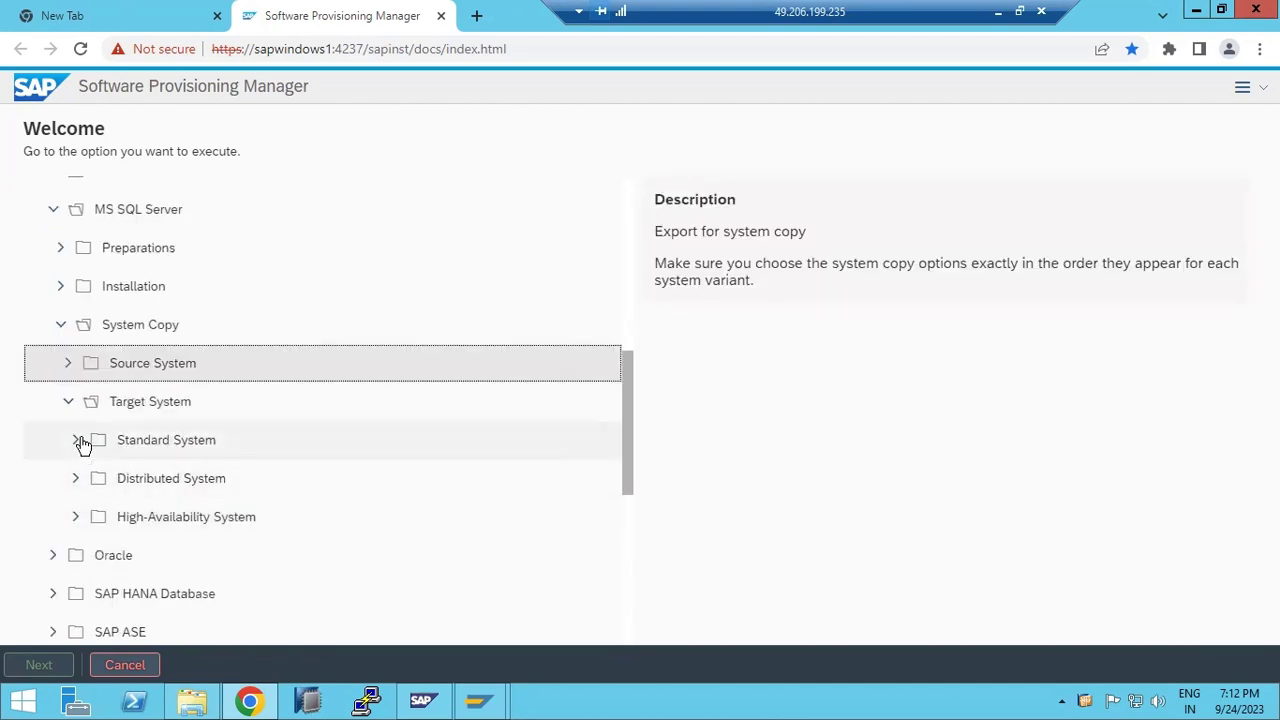
click(76, 441)
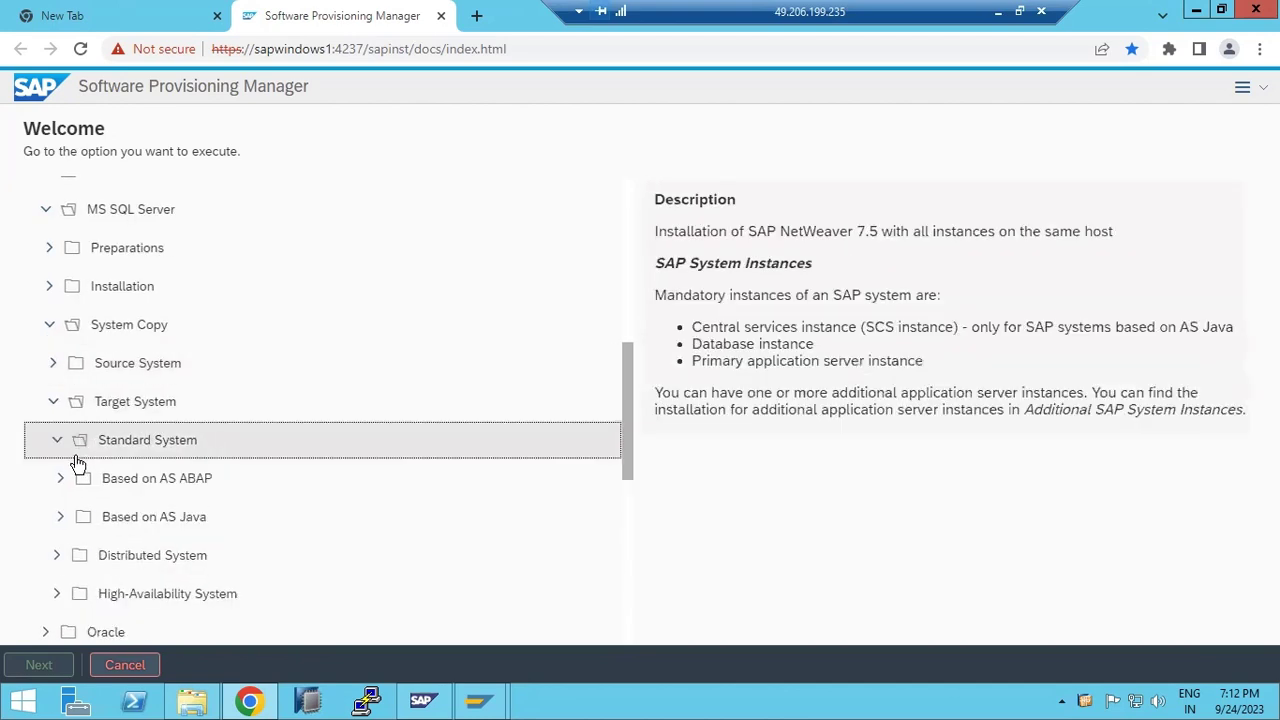
click(82, 516)
scroll(83, 513, down, 1)
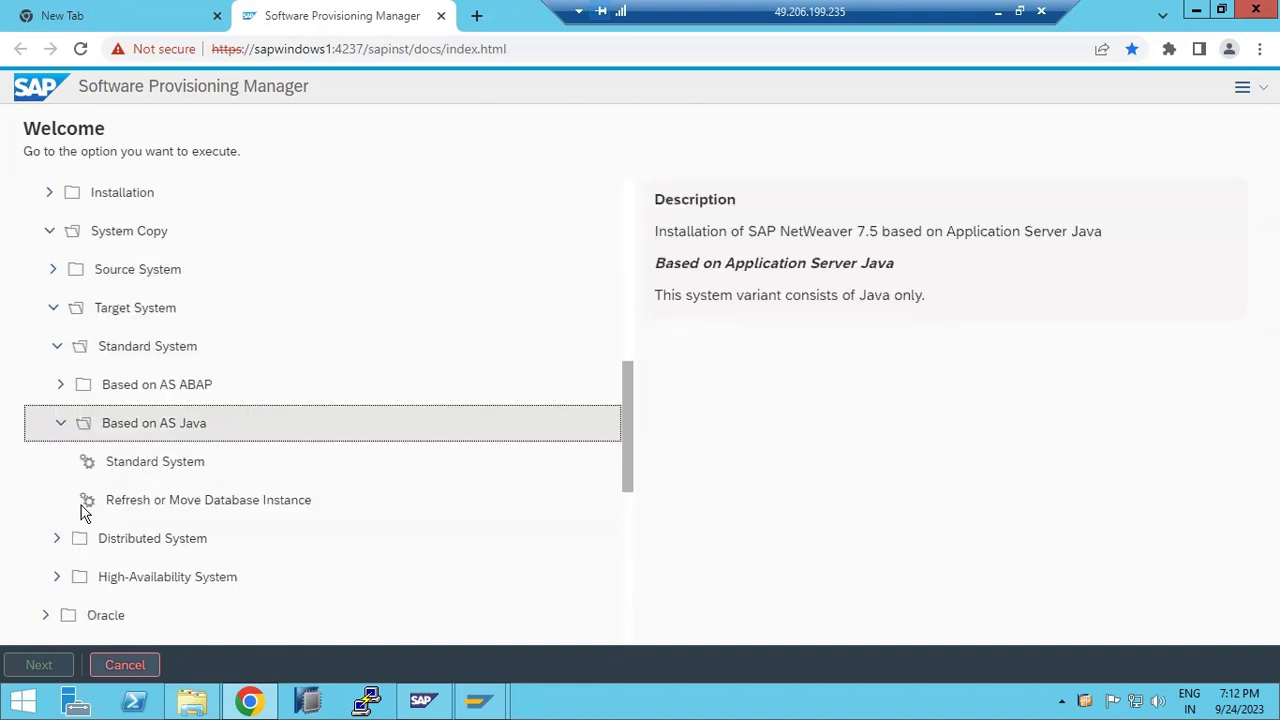
double_click(126, 466)
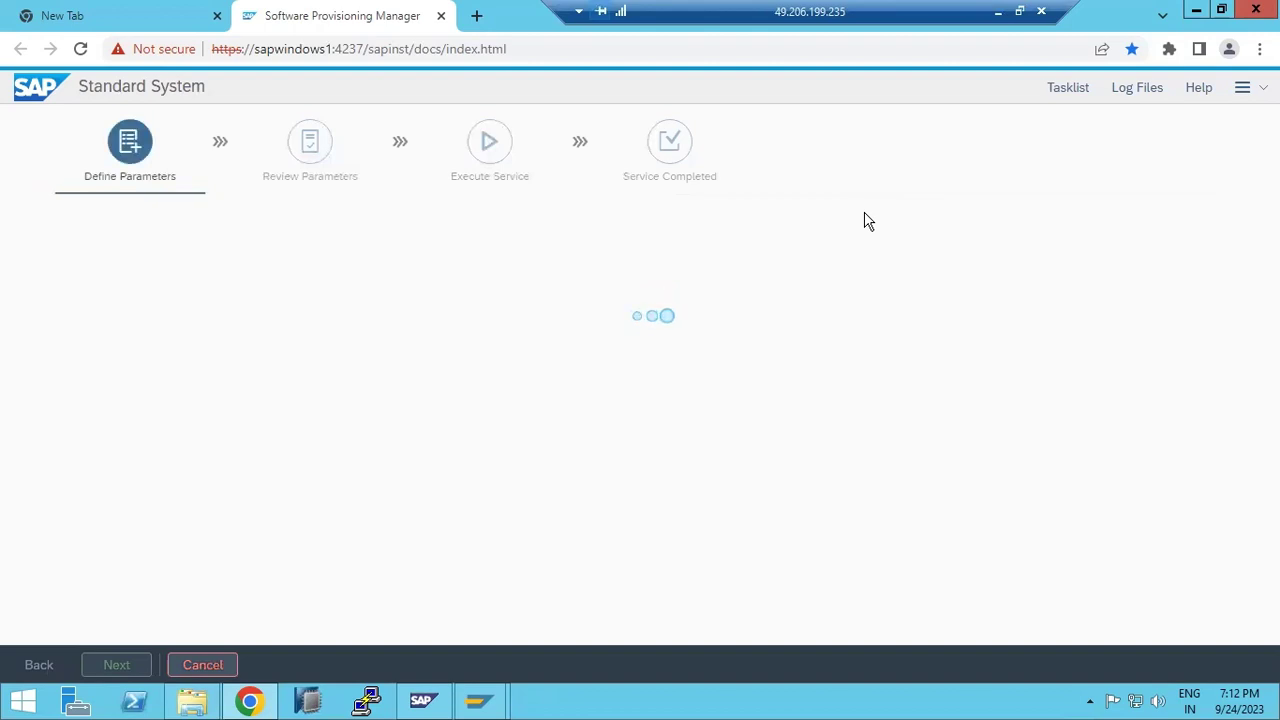
- View the Standard System service's task list, followed by its log files
click(196, 702)
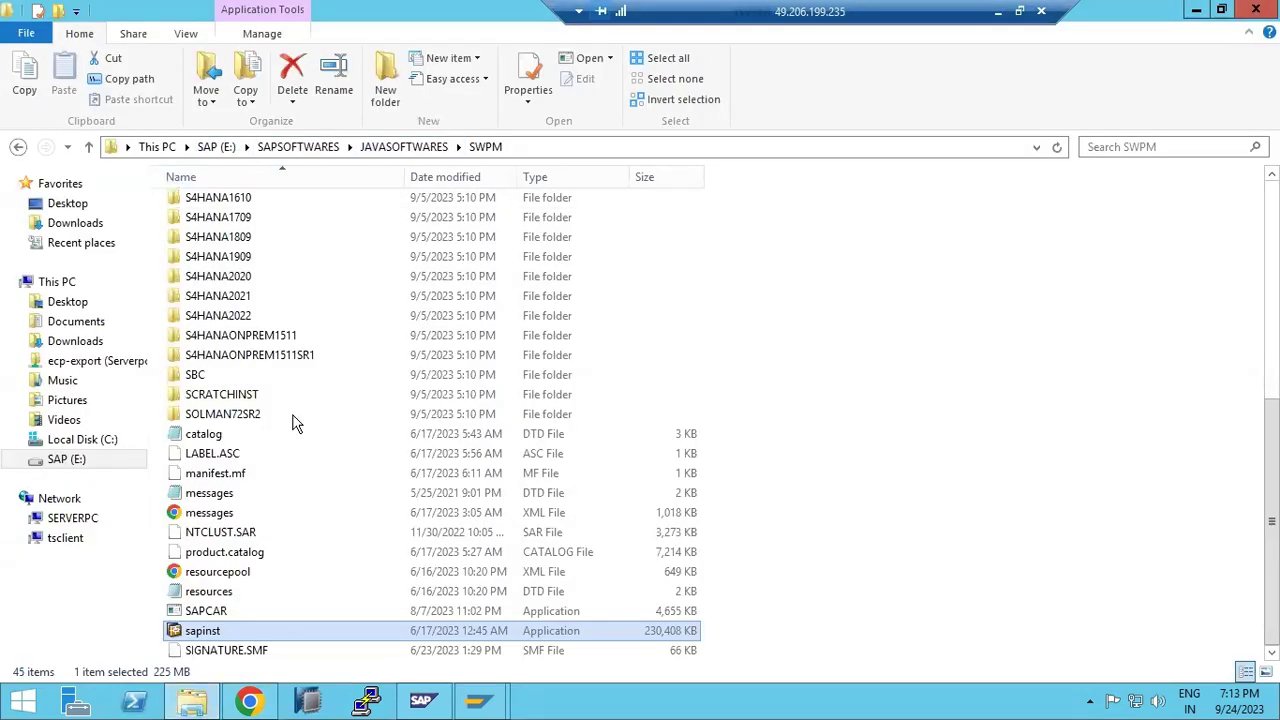
click(193, 705)
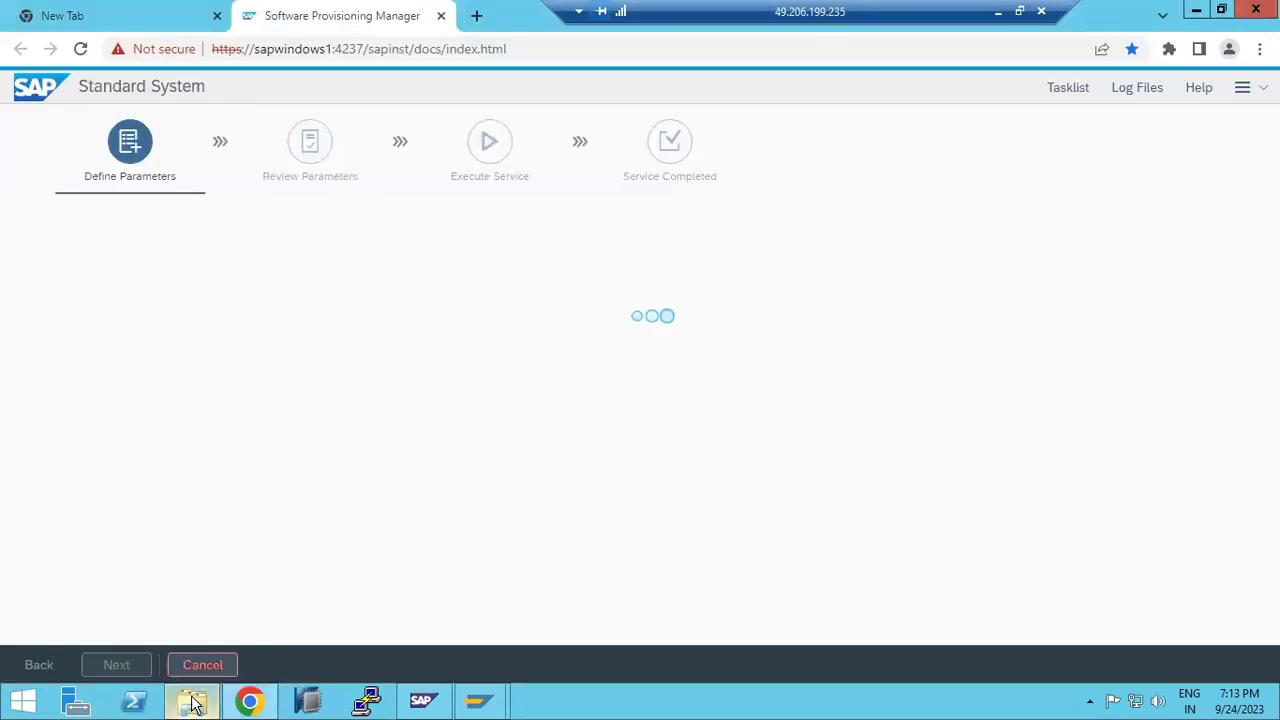
click(1088, 89)
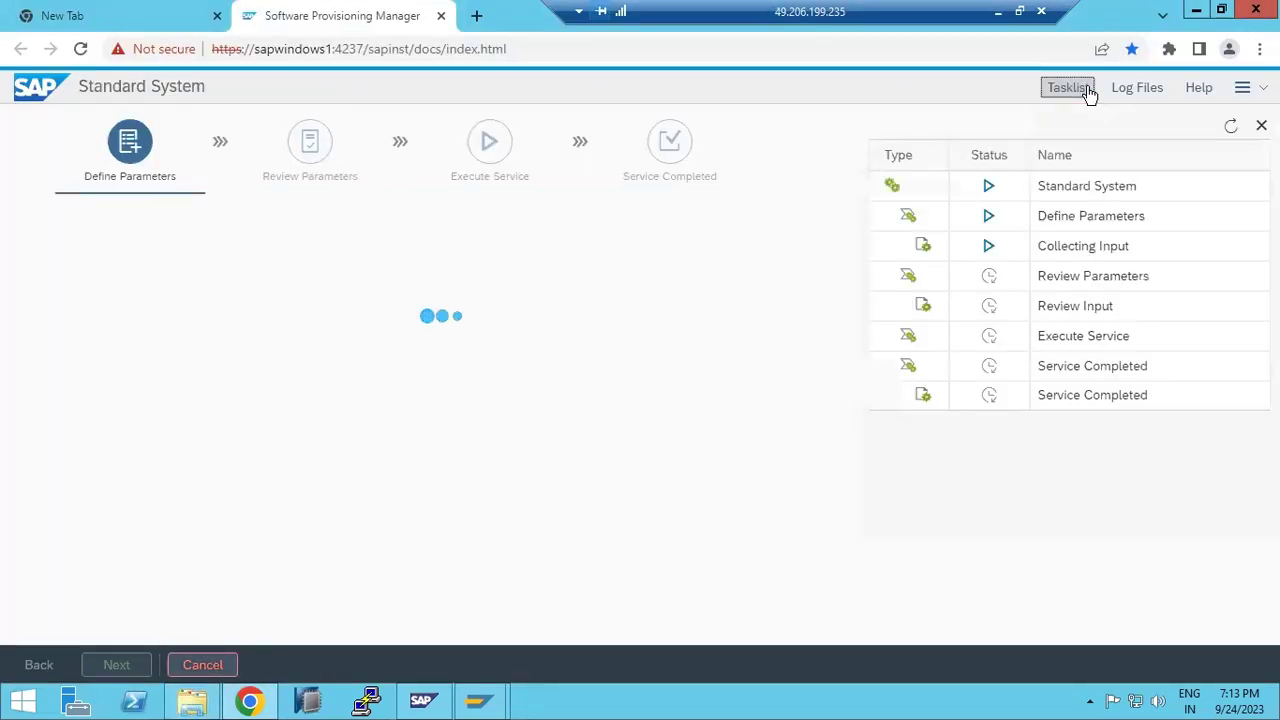
click(1135, 90)
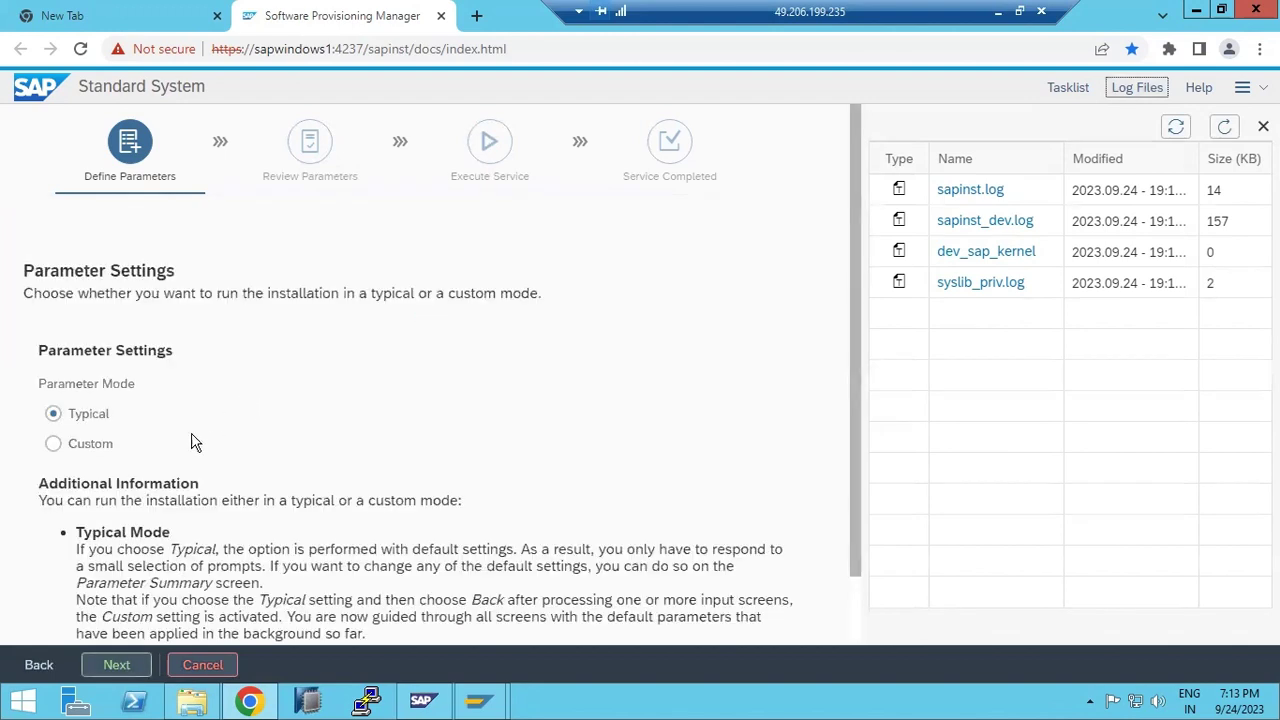
- Continue the installation in the Typical parameter mode and refresh the log file list
click(109, 655)
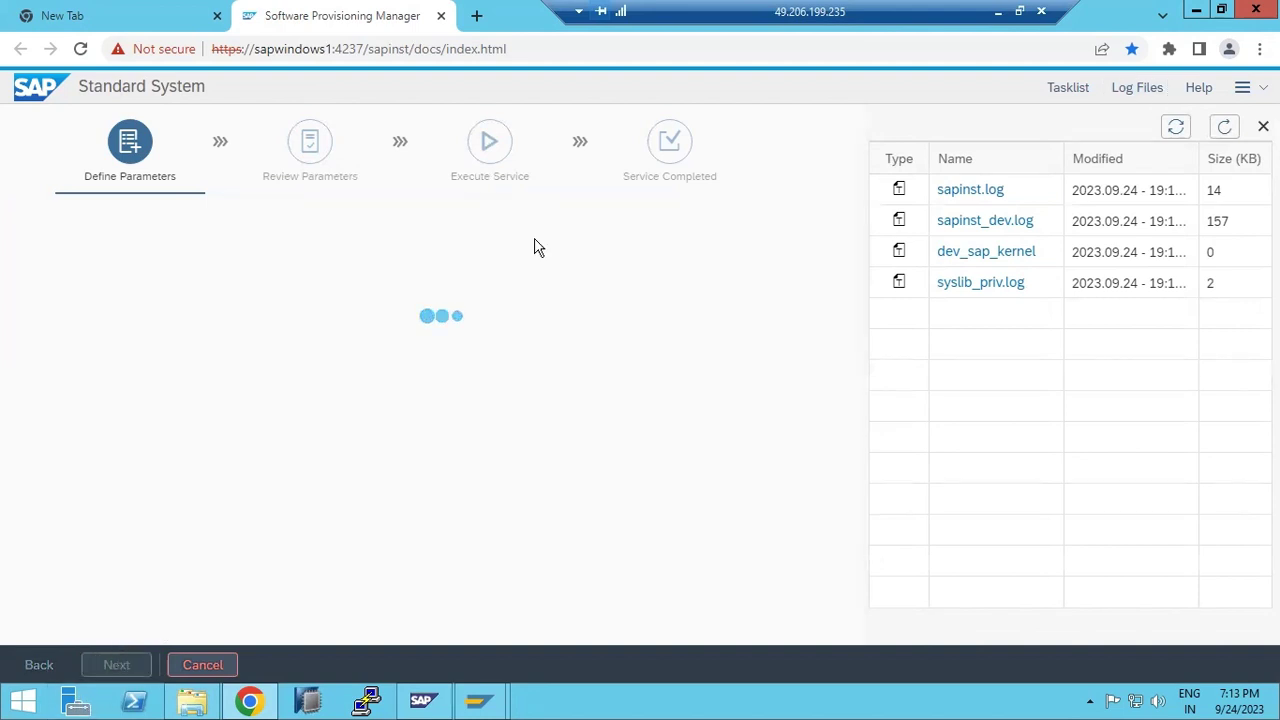
click(1224, 127)
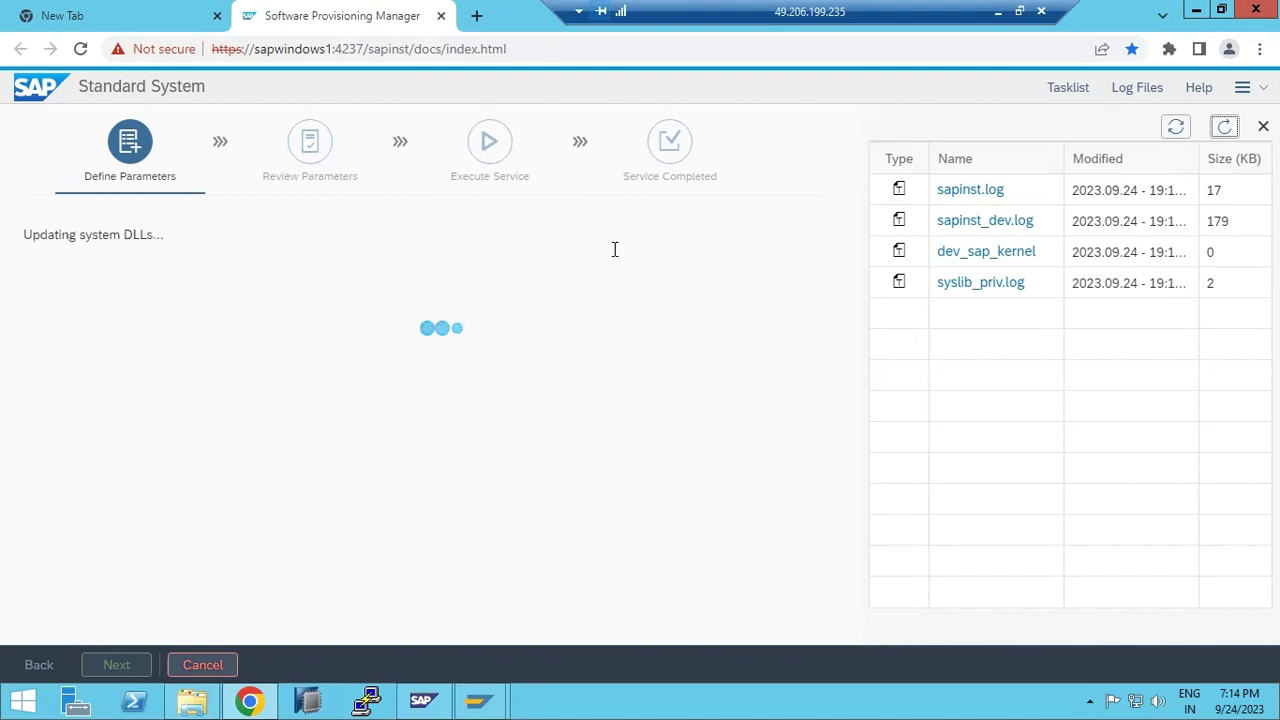
- Look through the SAP (E:) drive's folders in File Explorer, then return to the installer and refresh its log file list
click(192, 700)
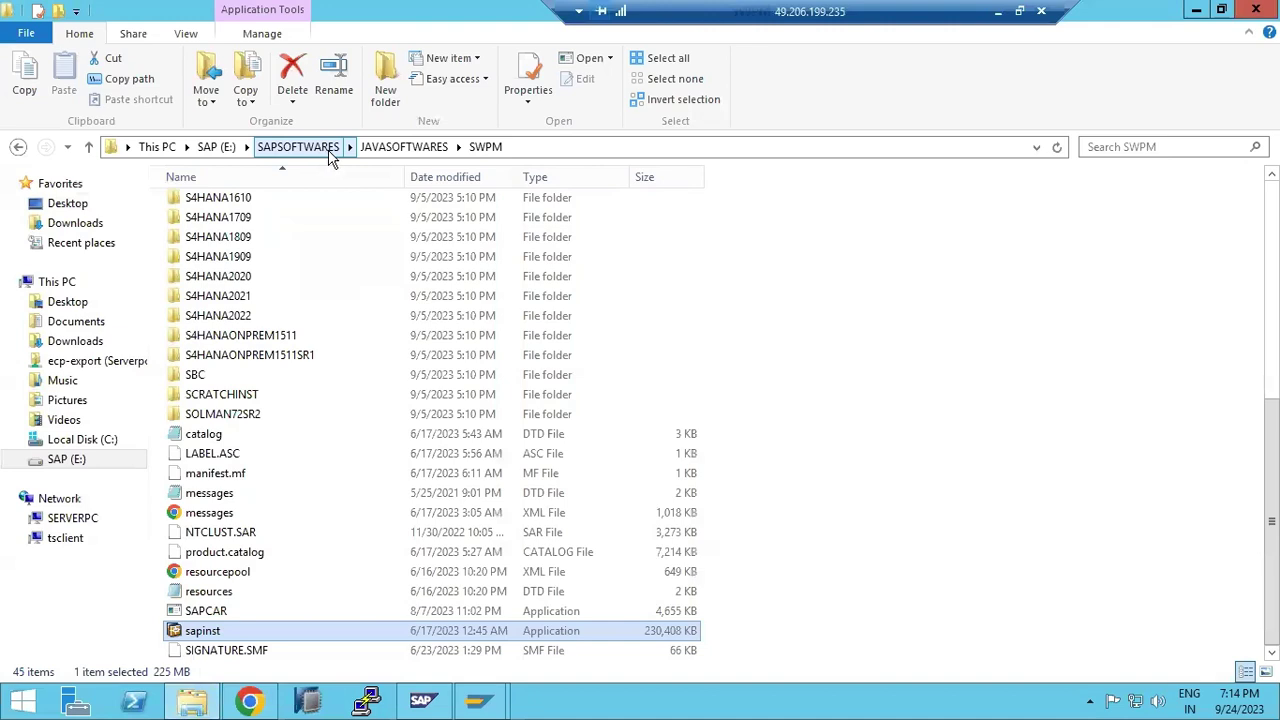
click(222, 148)
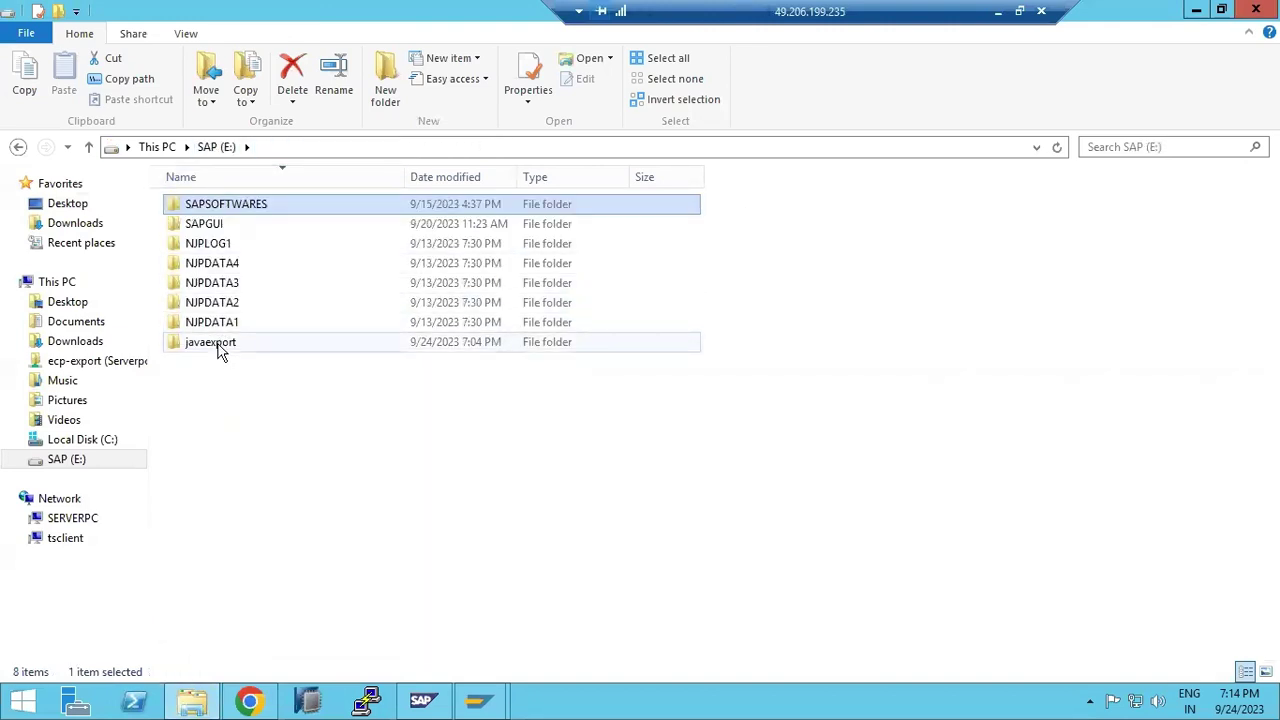
click(195, 701)
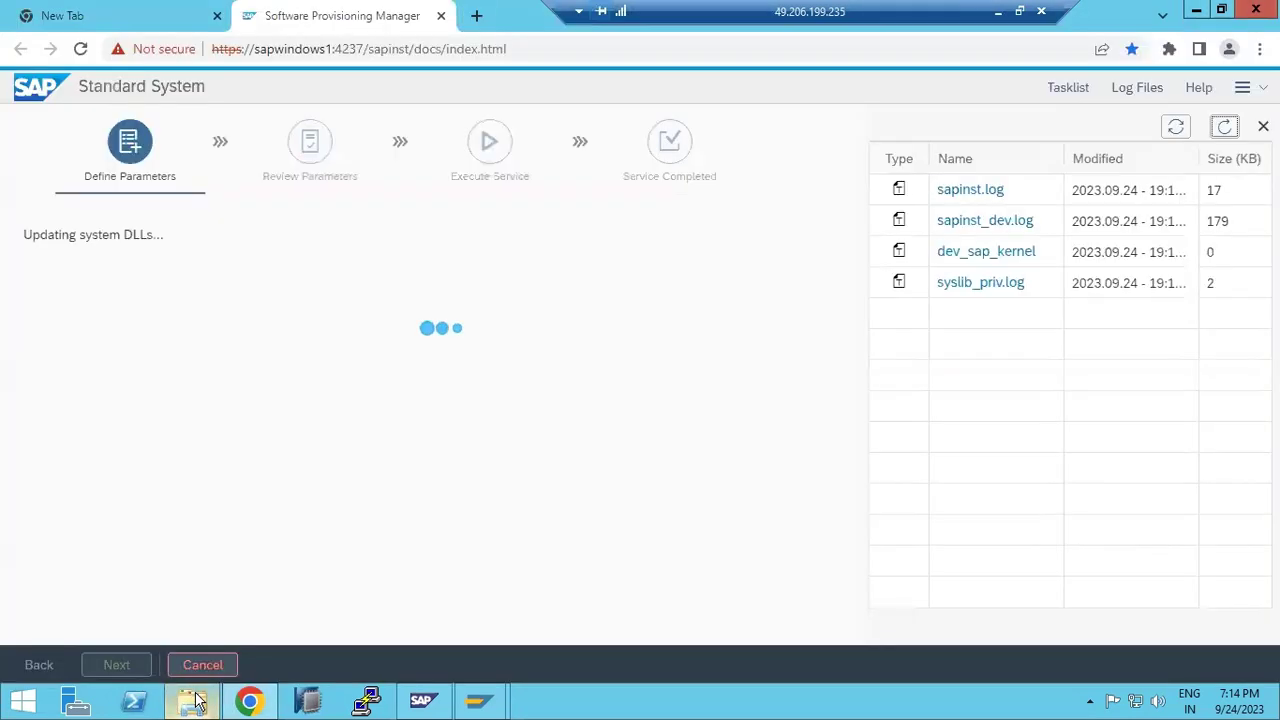
click(1228, 127)
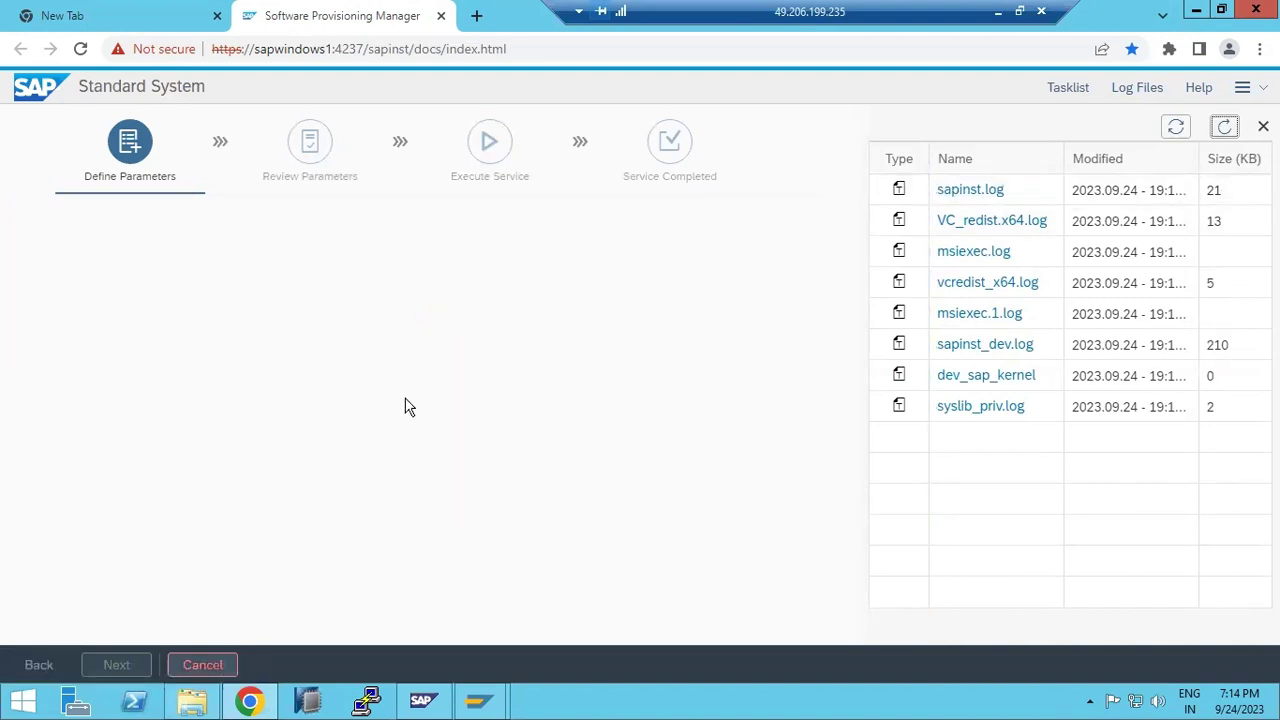
- Set the package path to SAPJVM8_95-80000211.SAR in E:\SAPSOFTWARES\JAVASOFTWARES and continue to the next installer page
click(776, 451)
click(778, 453)
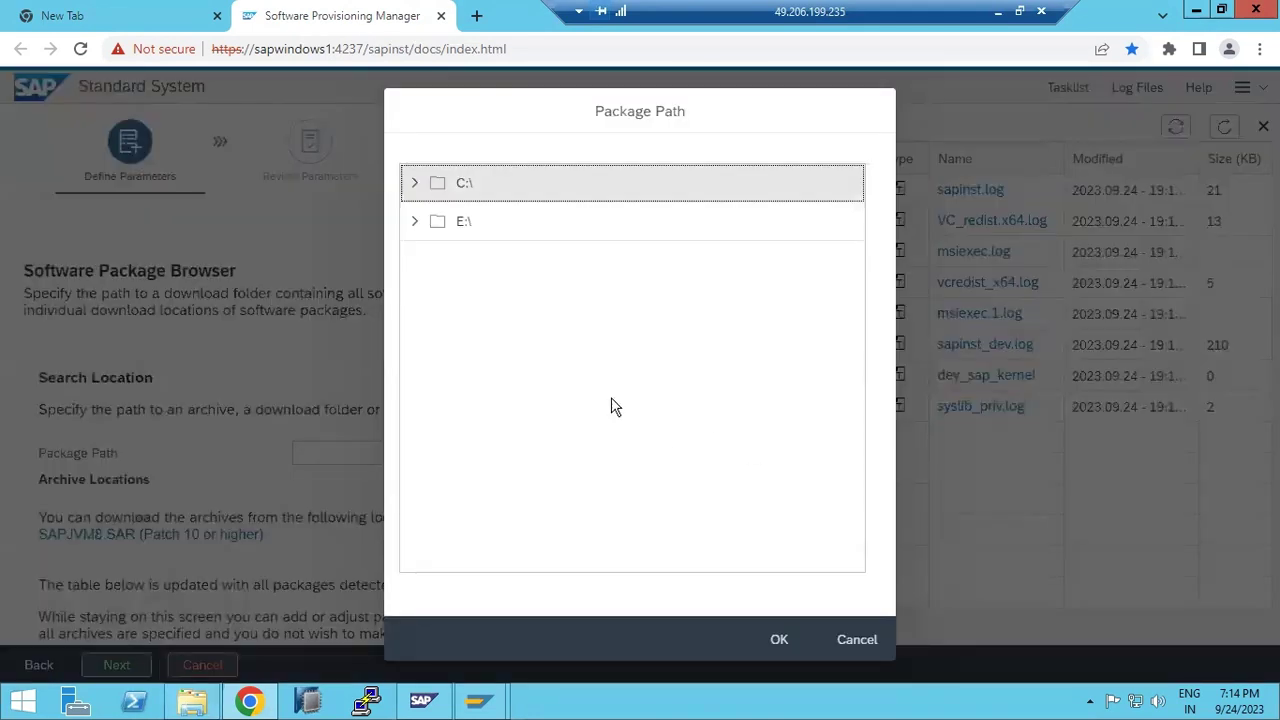
click(414, 224)
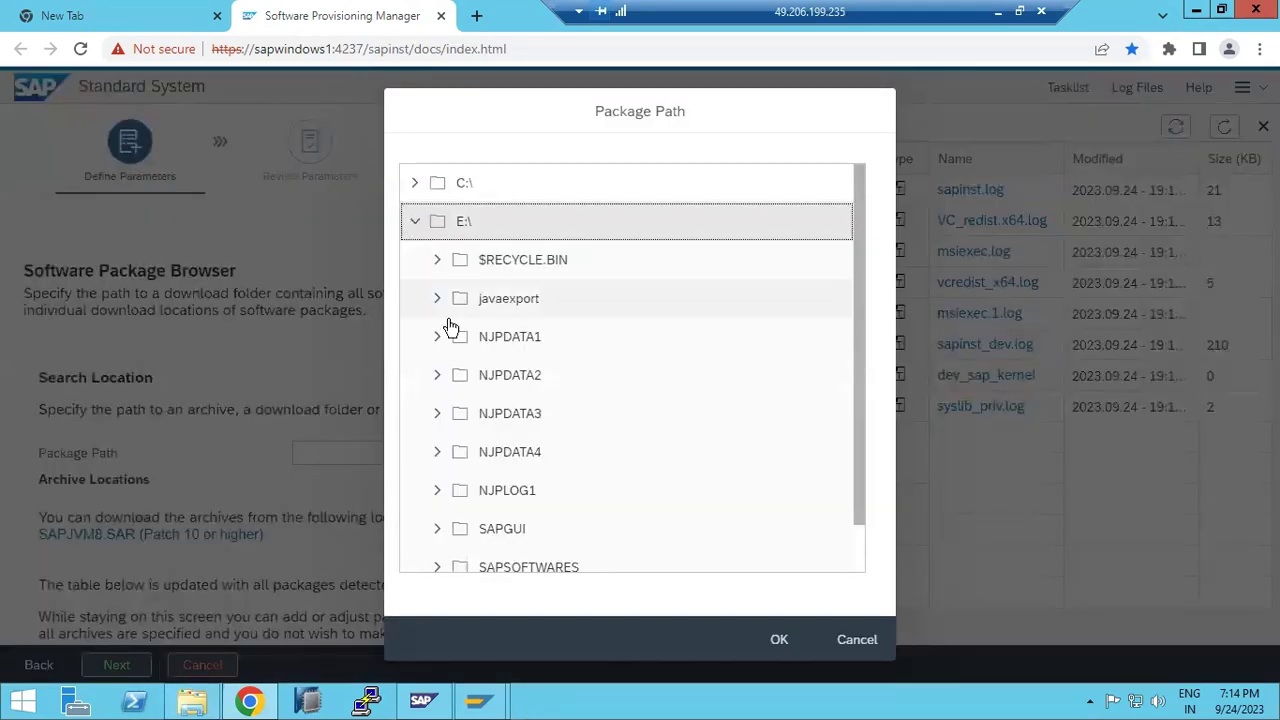
scroll(486, 487, down, 1)
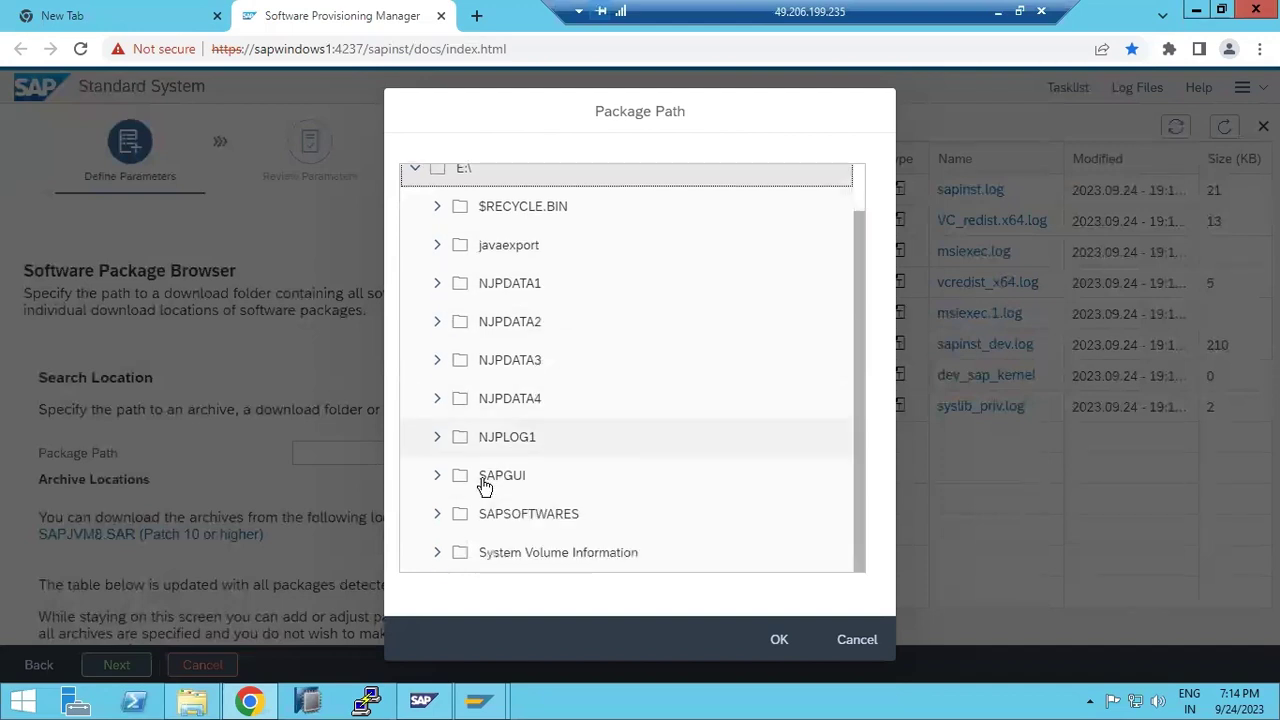
click(437, 515)
scroll(466, 486, down, 2)
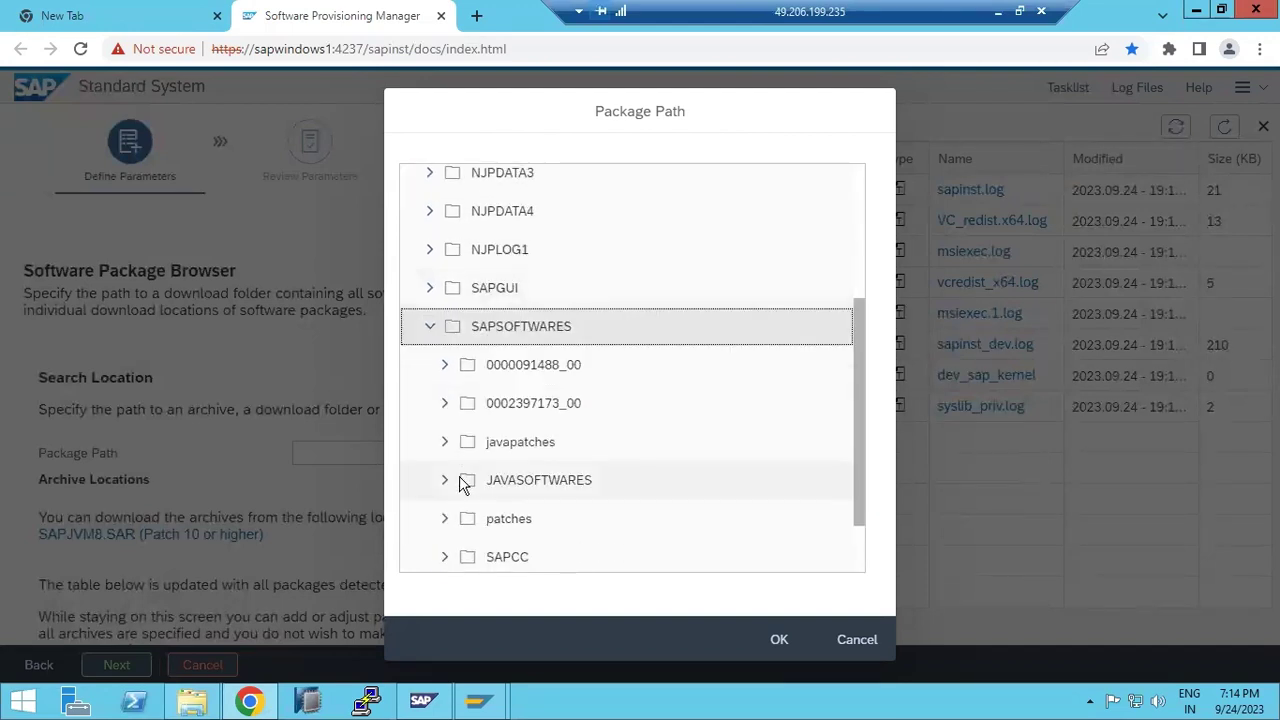
click(447, 482)
scroll(479, 484, down, 3)
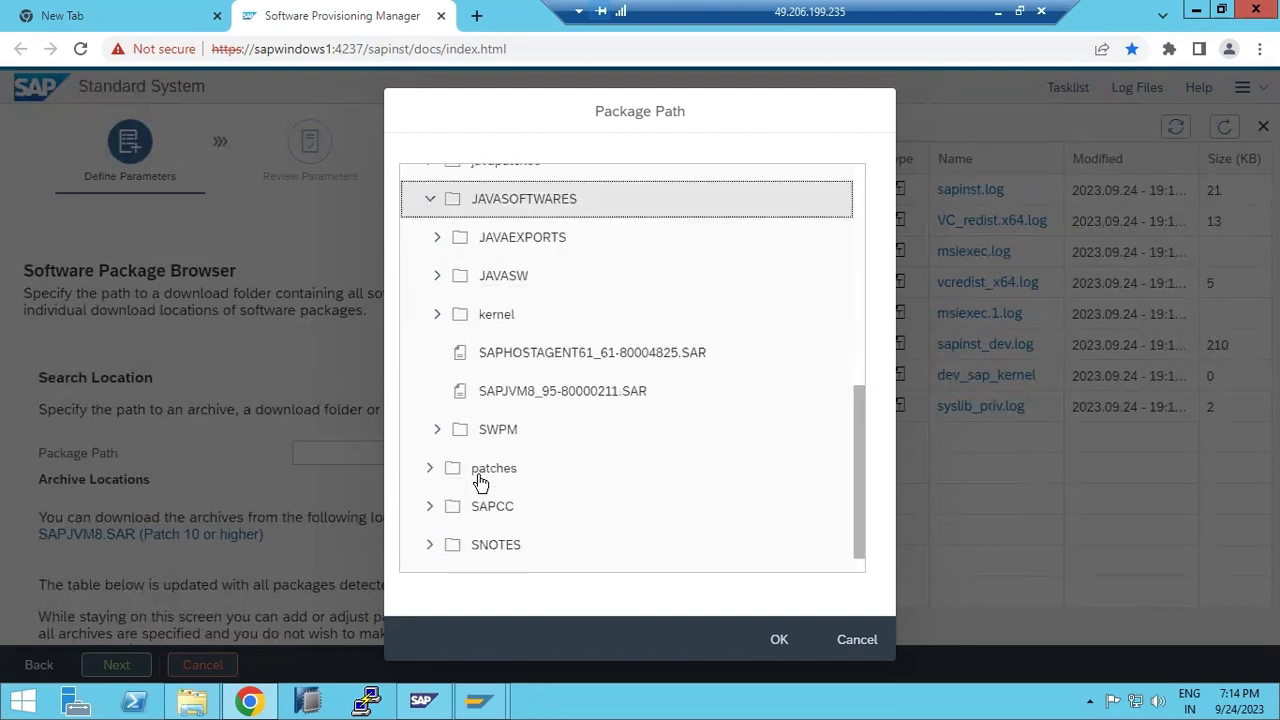
click(517, 398)
click(760, 640)
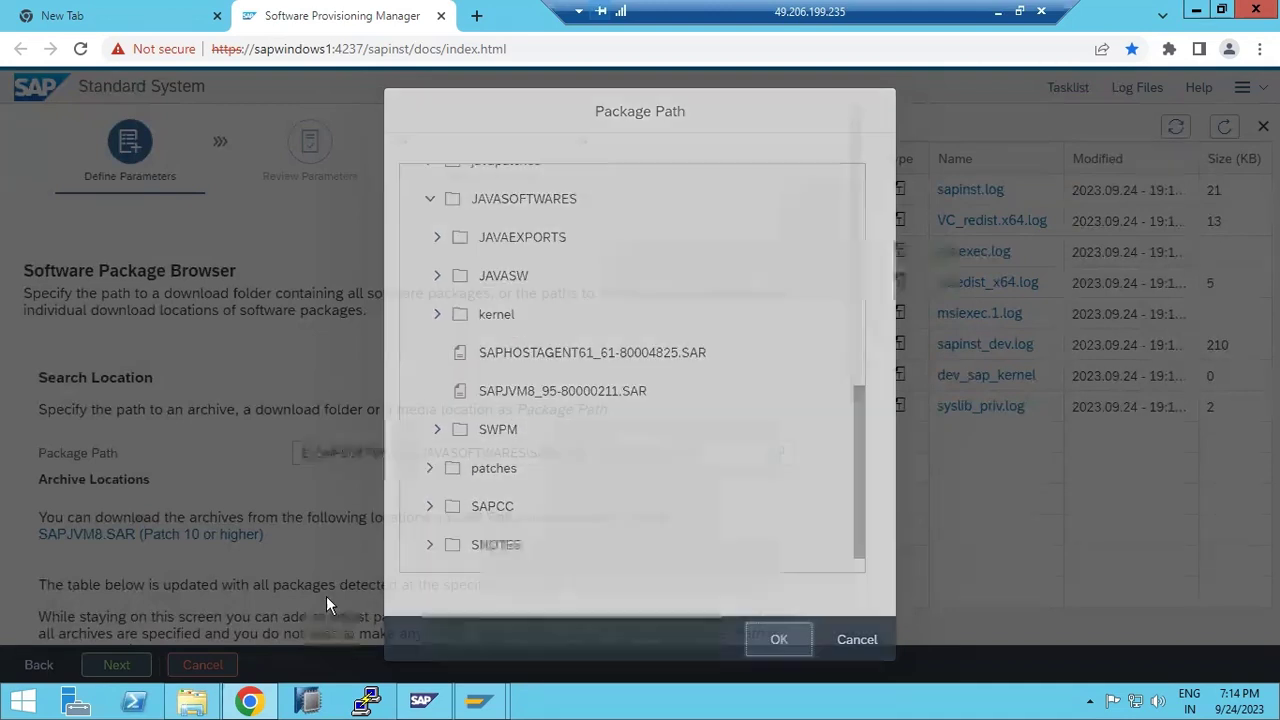
click(116, 665)
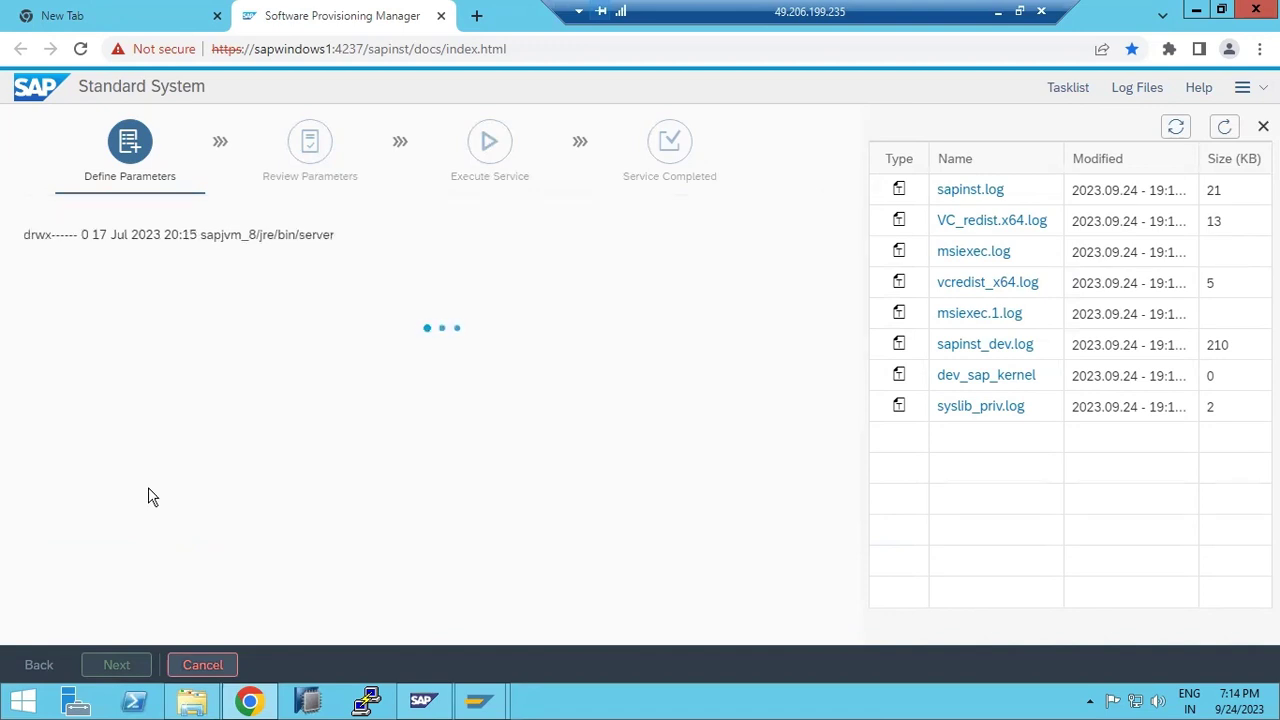
- Switch to File Explorer and check the SAP (E:) drive's free space and its folders
click(200, 705)
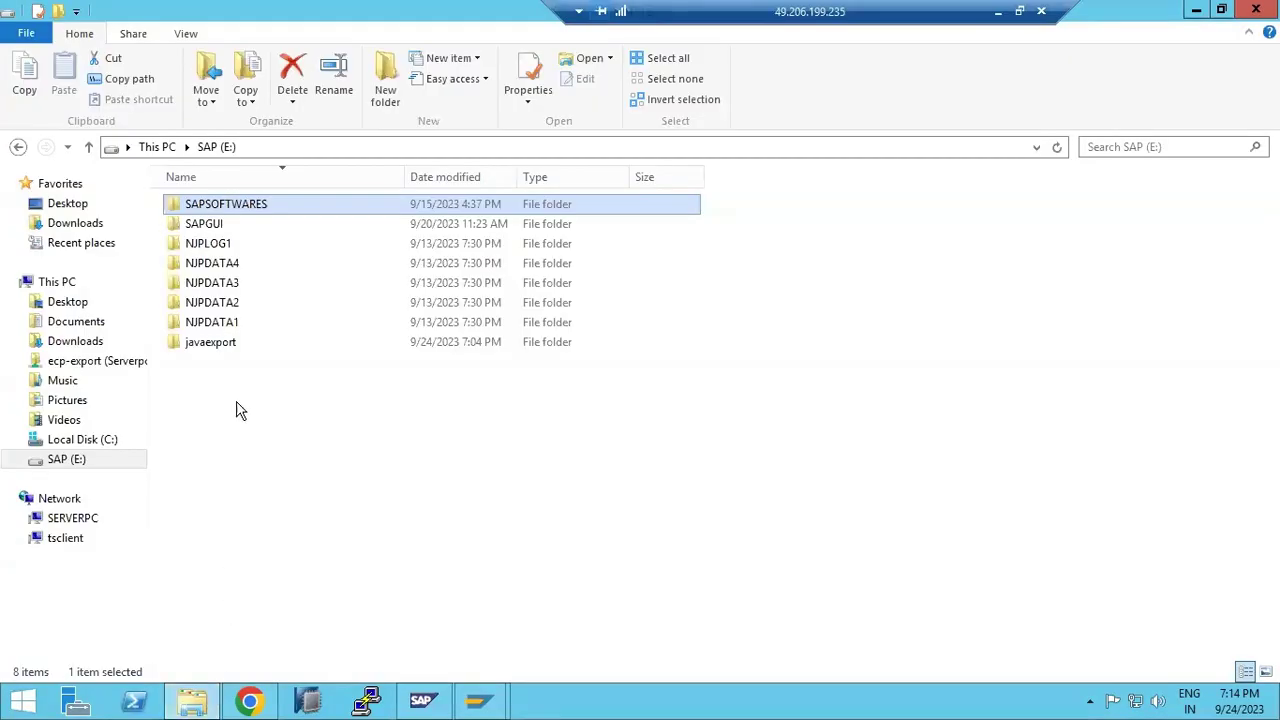
click(157, 147)
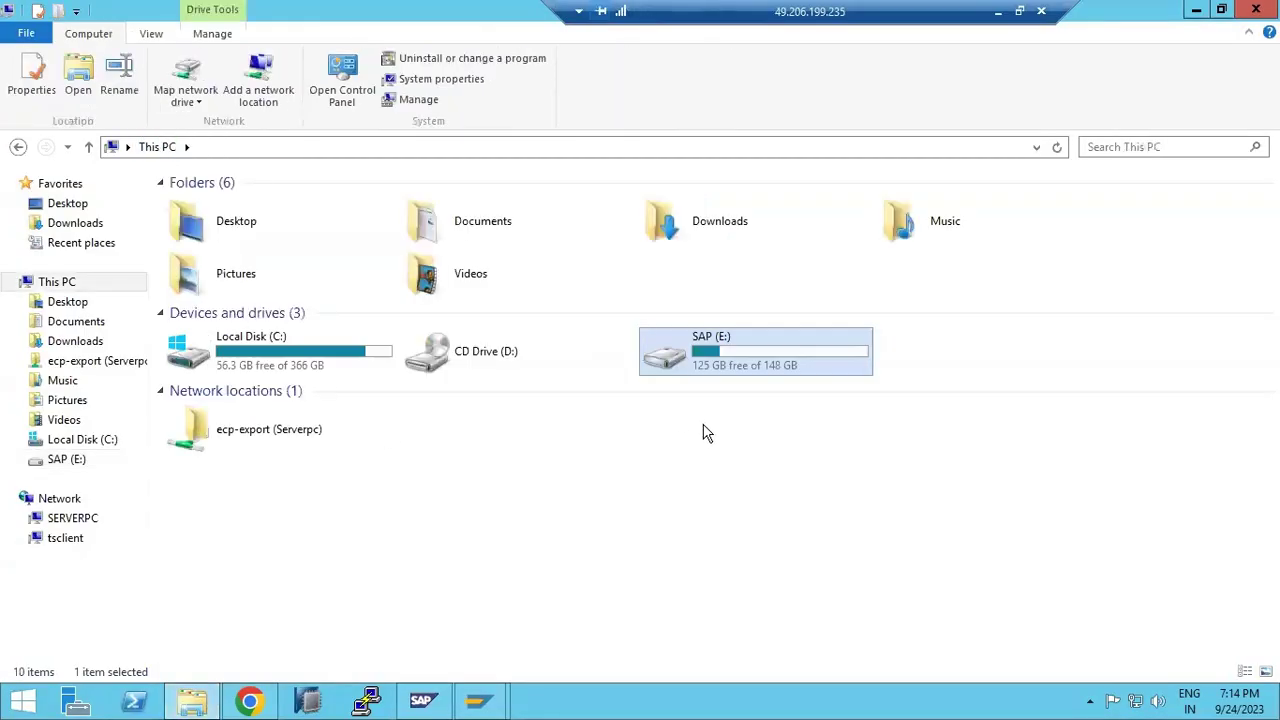
double_click(731, 360)
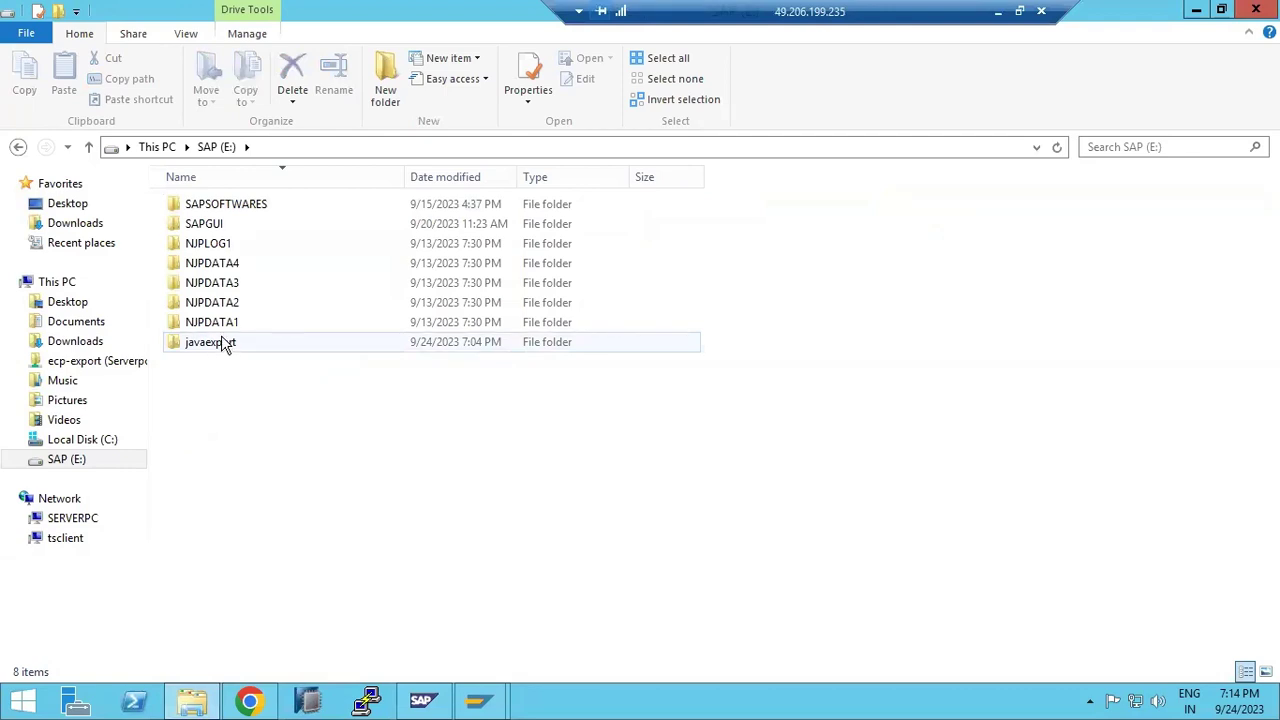
mouse_move(216, 207)
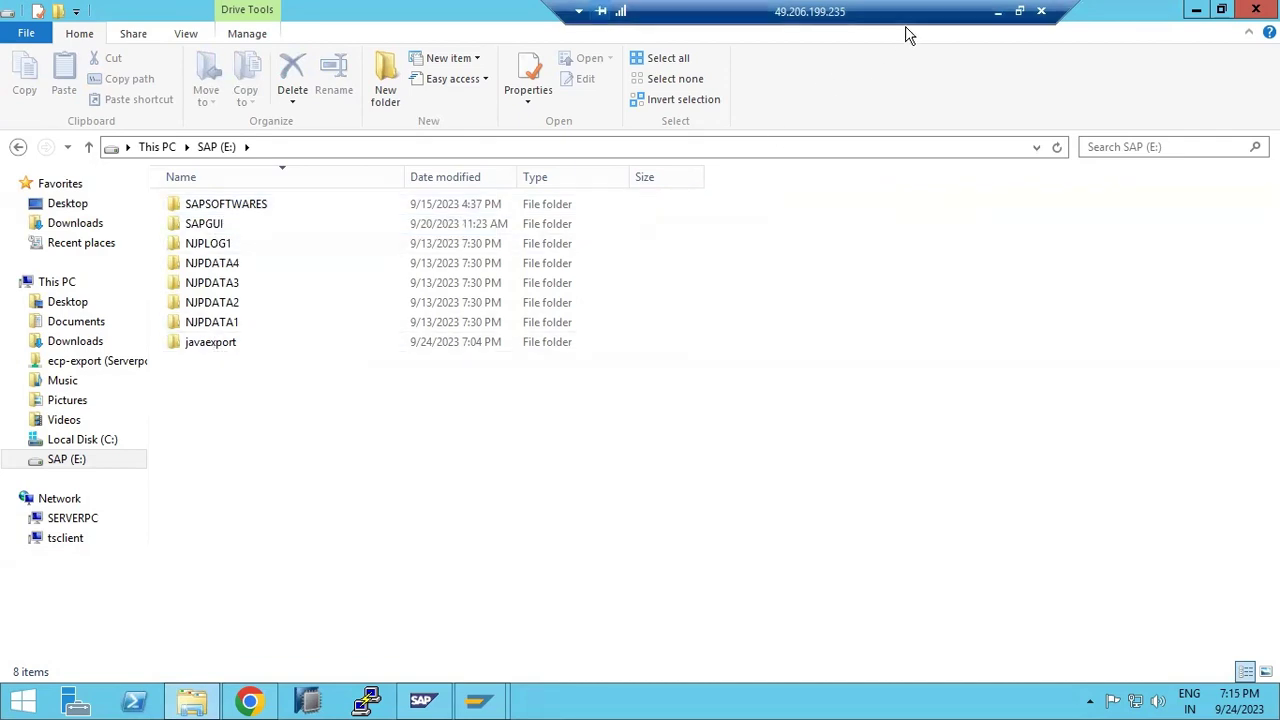
- Switch to the Paint window outside the remote session and undo all its text and drawings until the canvas is blank
click(997, 11)
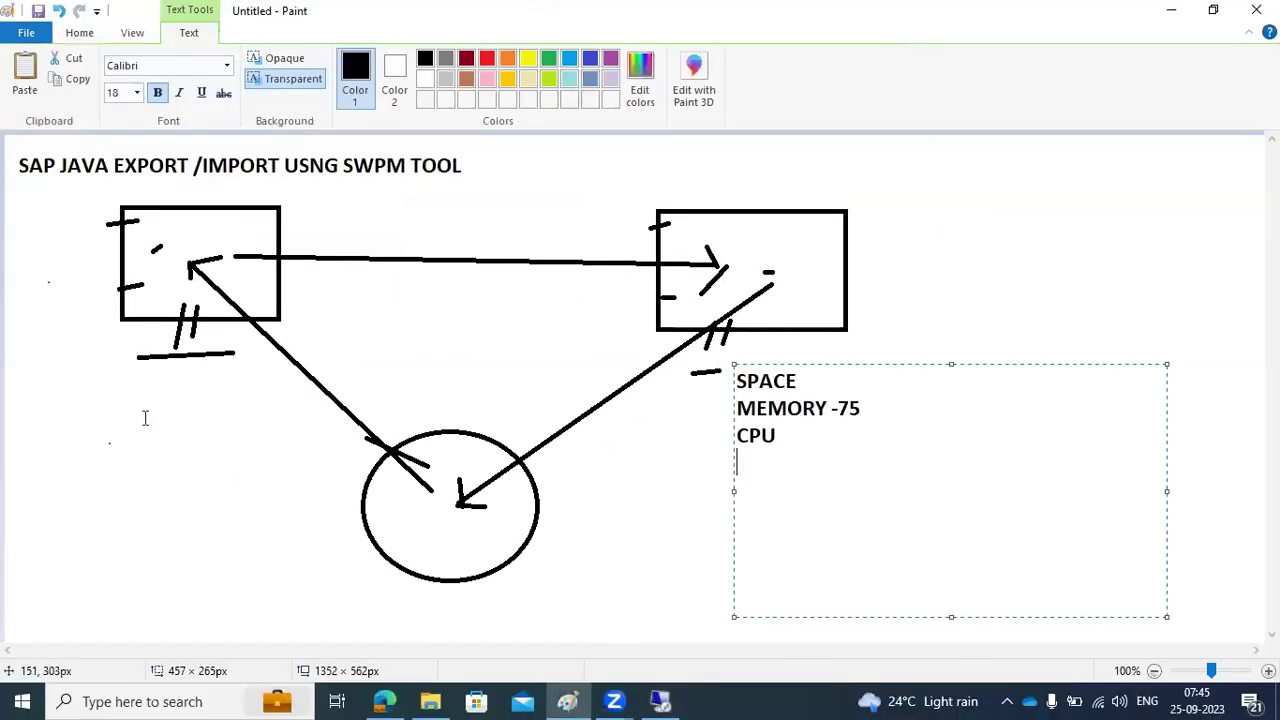
click(305, 385)
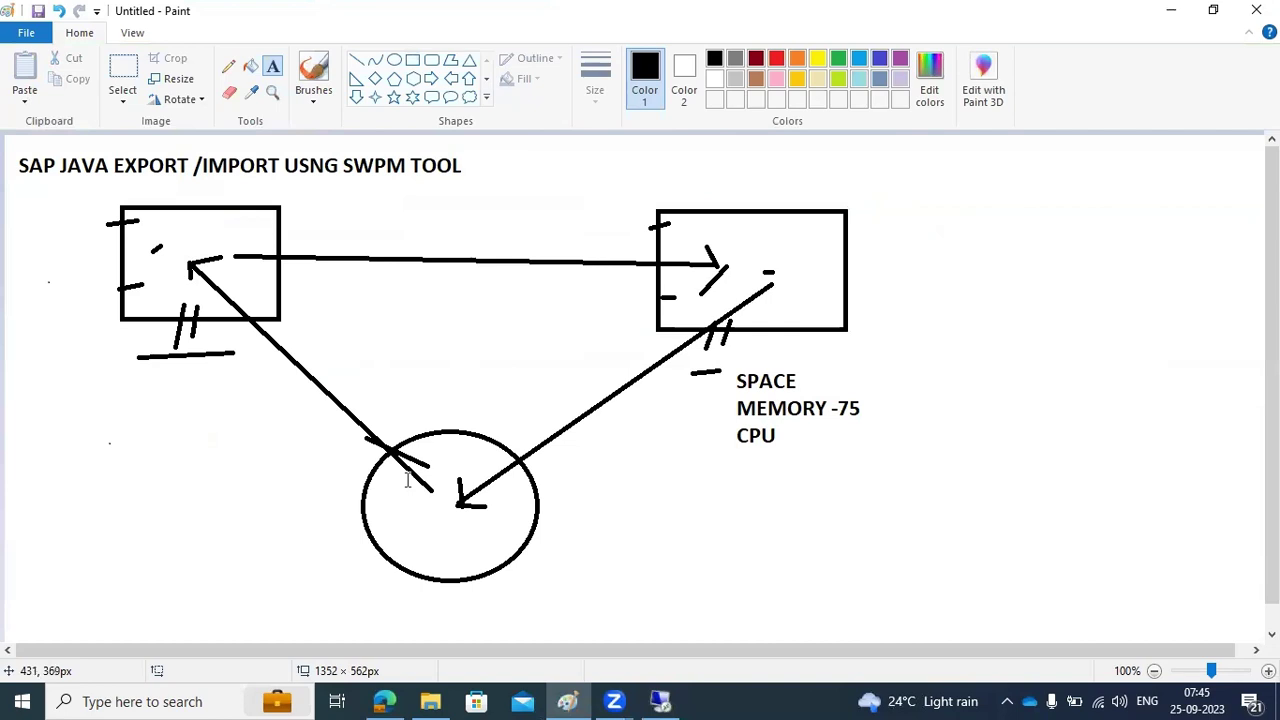
key(ctrl+z)
key(ctrl+z)
key(ctrl+z)
key(ctrl+z)
key(ctrl+z)
key(ctrl+z)
key(ctrl+z)
key(ctrl+z)
key(ctrl+z)
key(ctrl+z)
key(ctrl+z)
key(ctrl+z)
key(ctrl+z)
key(ctrl+z)
key(ctrl+z)
key(ctrl+z)
key(ctrl+z)
key(ctrl+z)
key(ctrl+z)
key(ctrl+z)
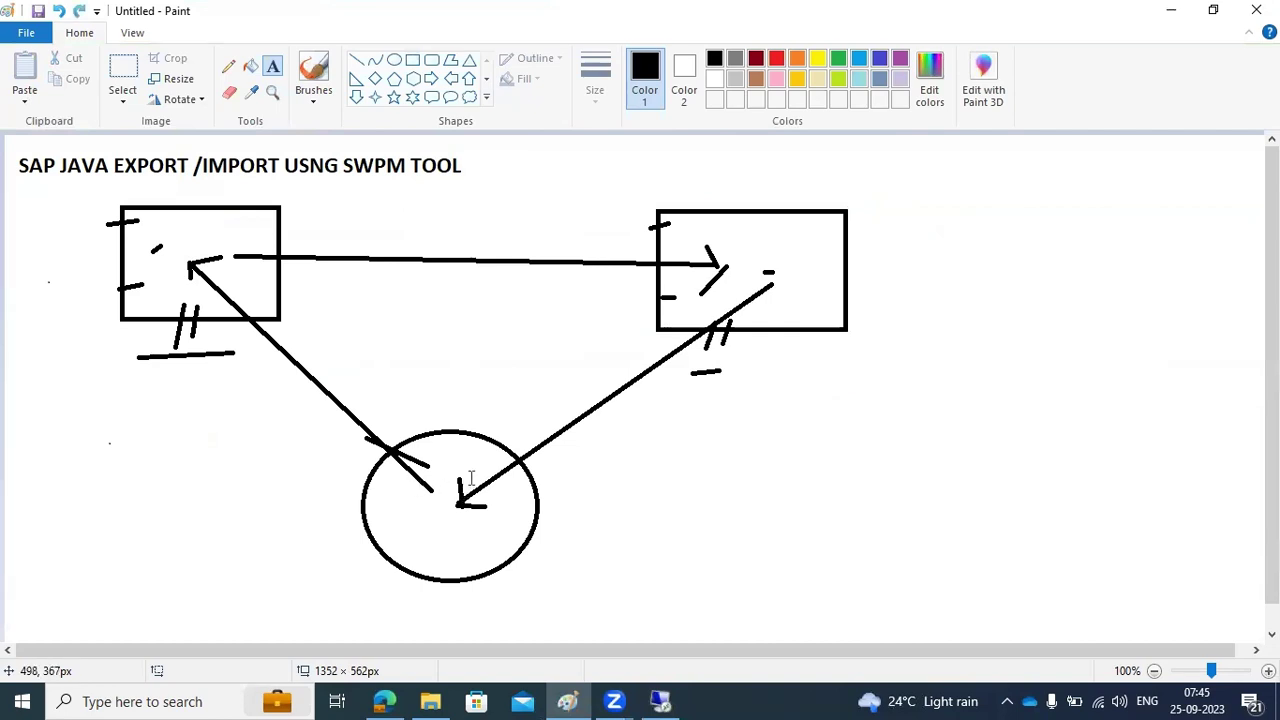
key(ctrl+z)
key(ctrl+z)
key(ctrl+z)
key(ctrl+z)
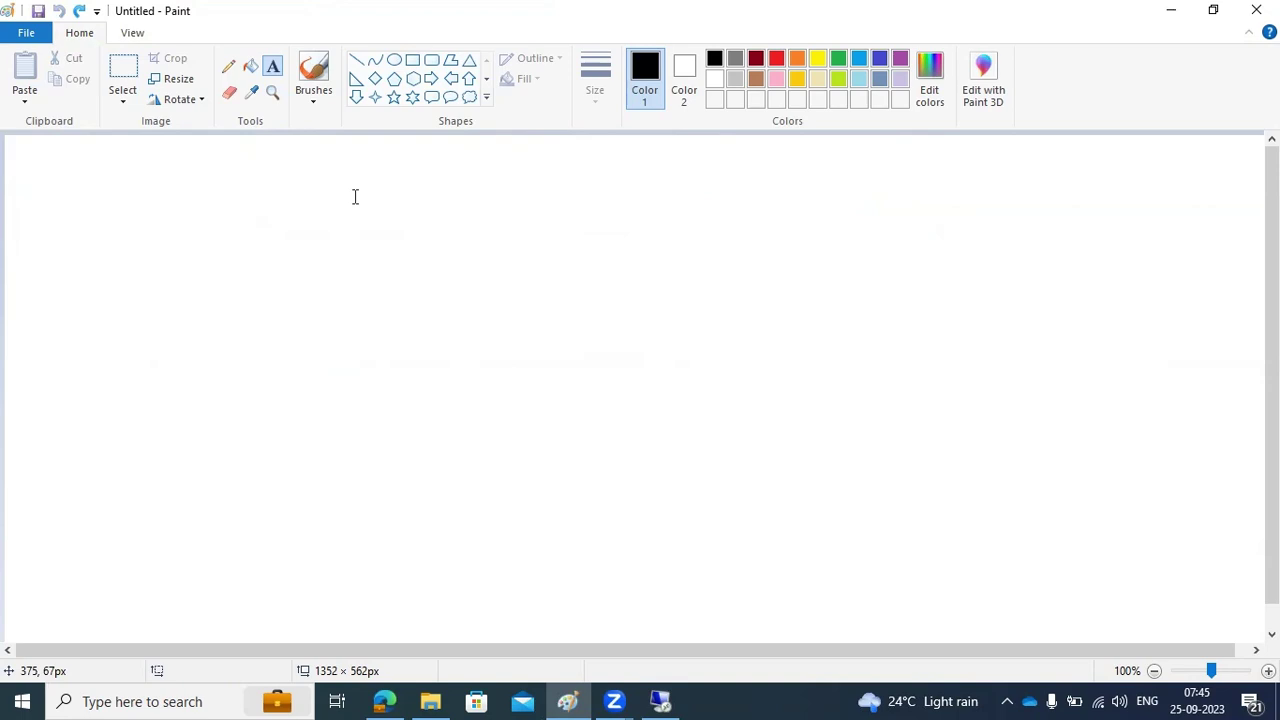
- Draw a rectangle near the canvas's upper-left corner, a squarish box at lower centre, and a line arrow from the rectangle into the box
click(412, 60)
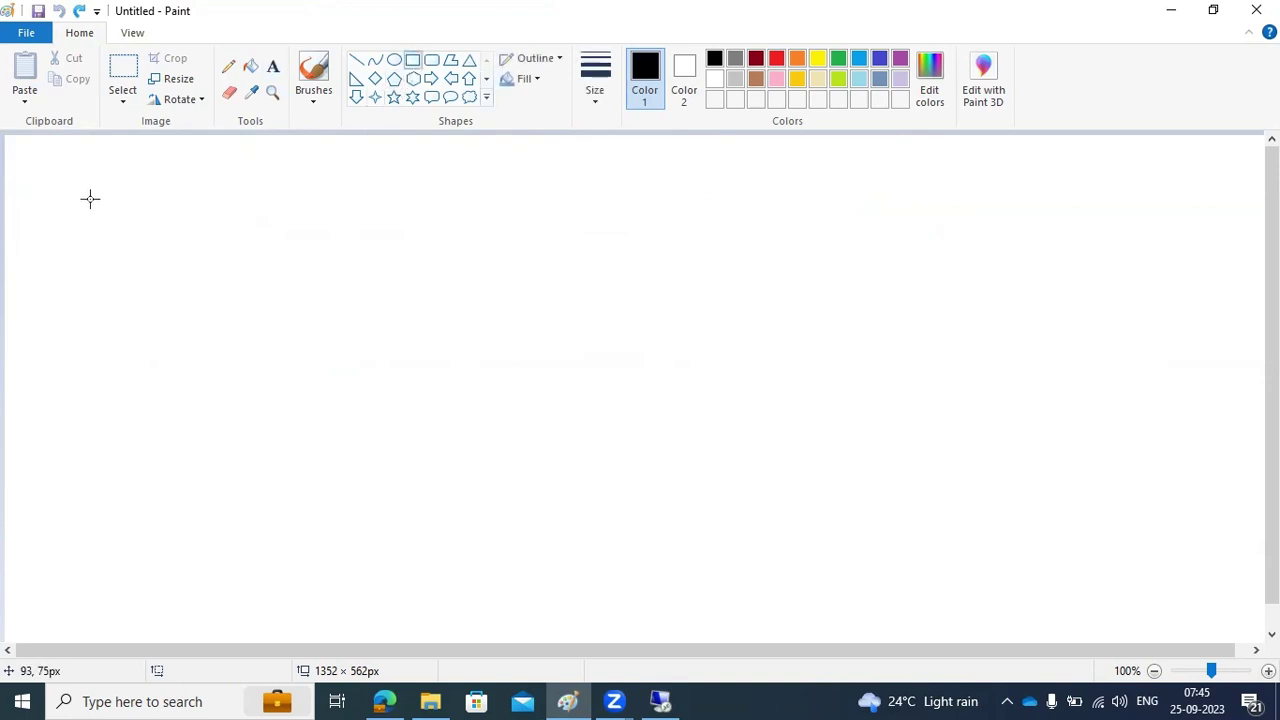
drag(97, 160, 301, 239)
click(403, 286)
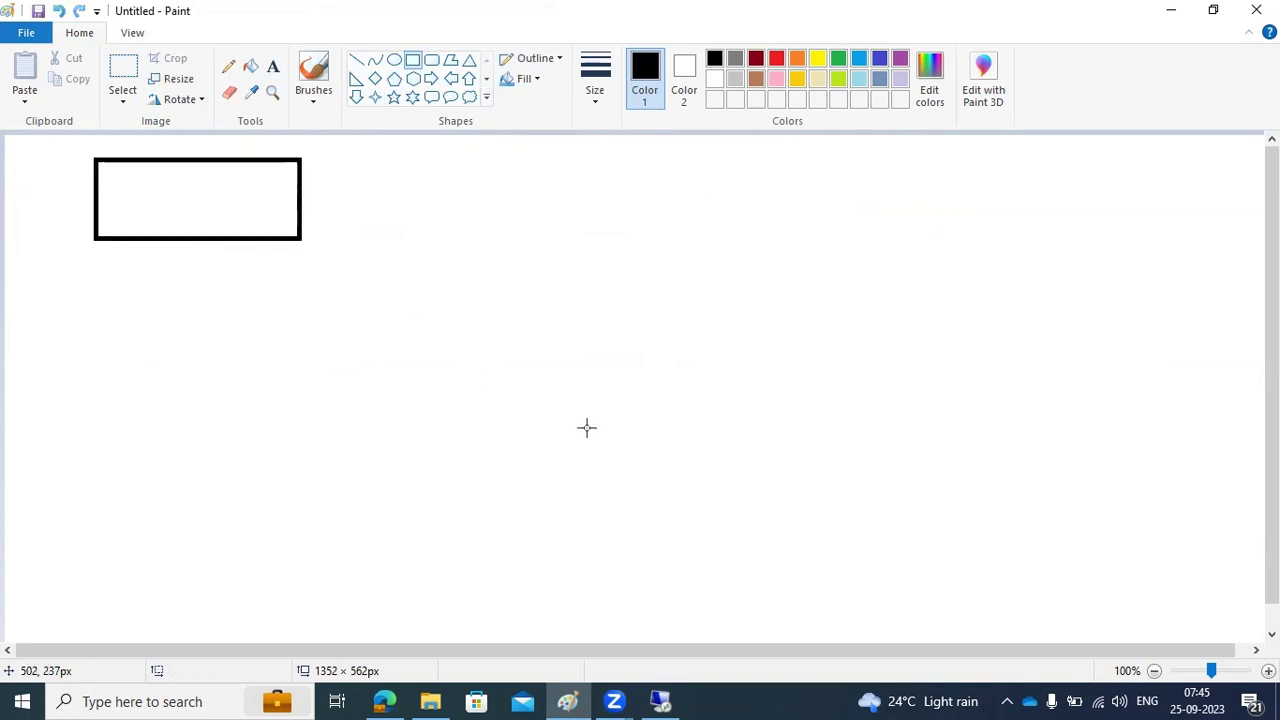
drag(614, 441, 728, 565)
click(342, 454)
click(356, 60)
drag(204, 210, 673, 499)
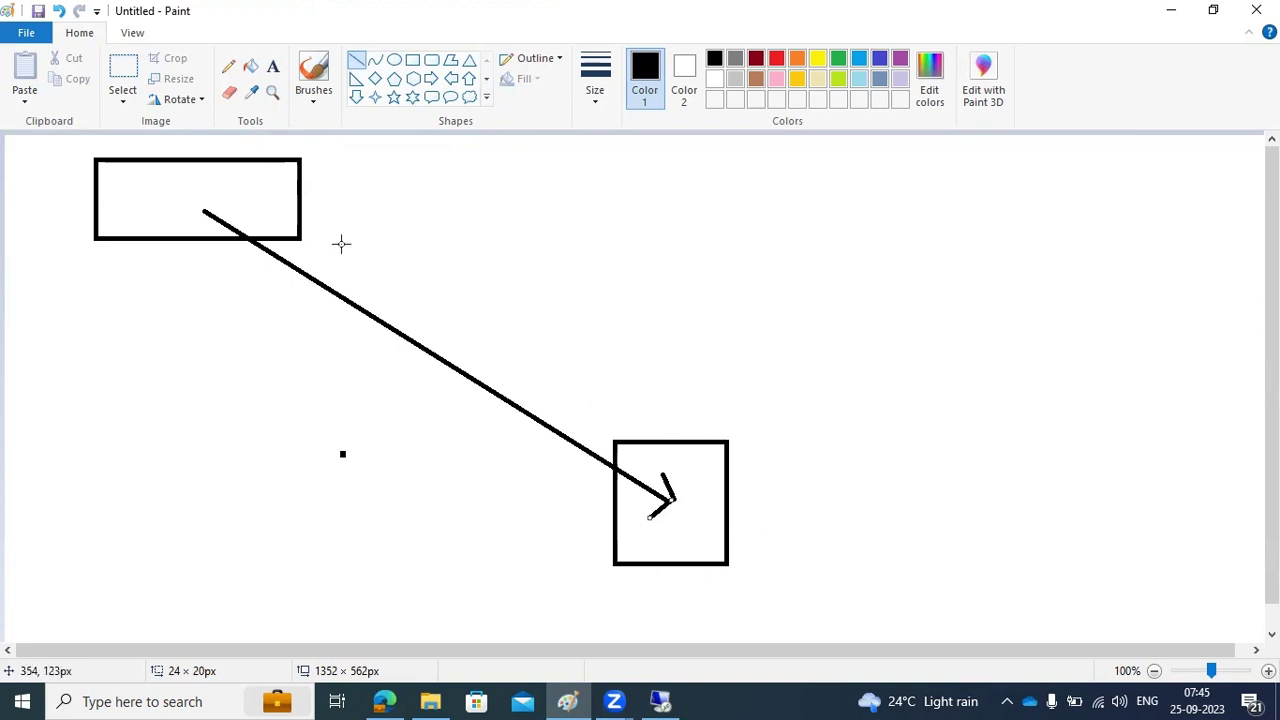
- Draw a second rectangle near the canvas's upper-right corner and a line arrow from the lower box into it
click(412, 60)
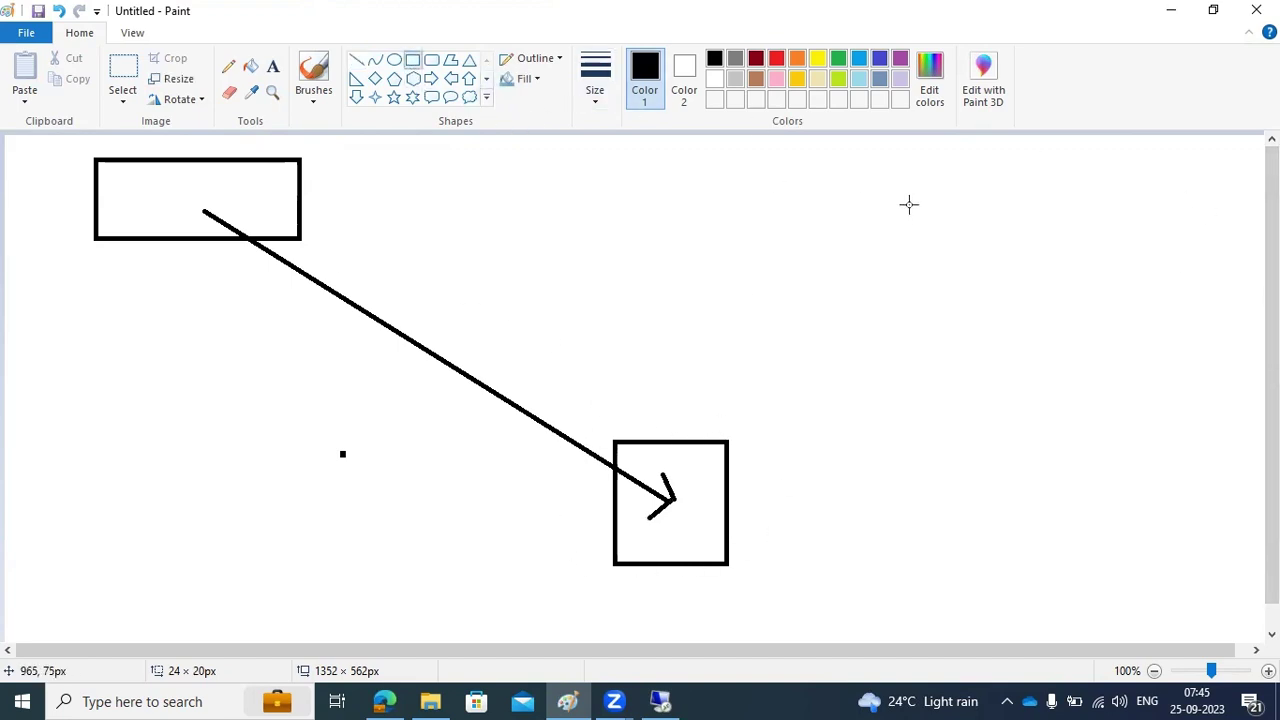
drag(939, 160, 1145, 230)
click(1068, 283)
drag(1003, 194, 1015, 196)
drag(200, 186, 202, 188)
click(357, 60)
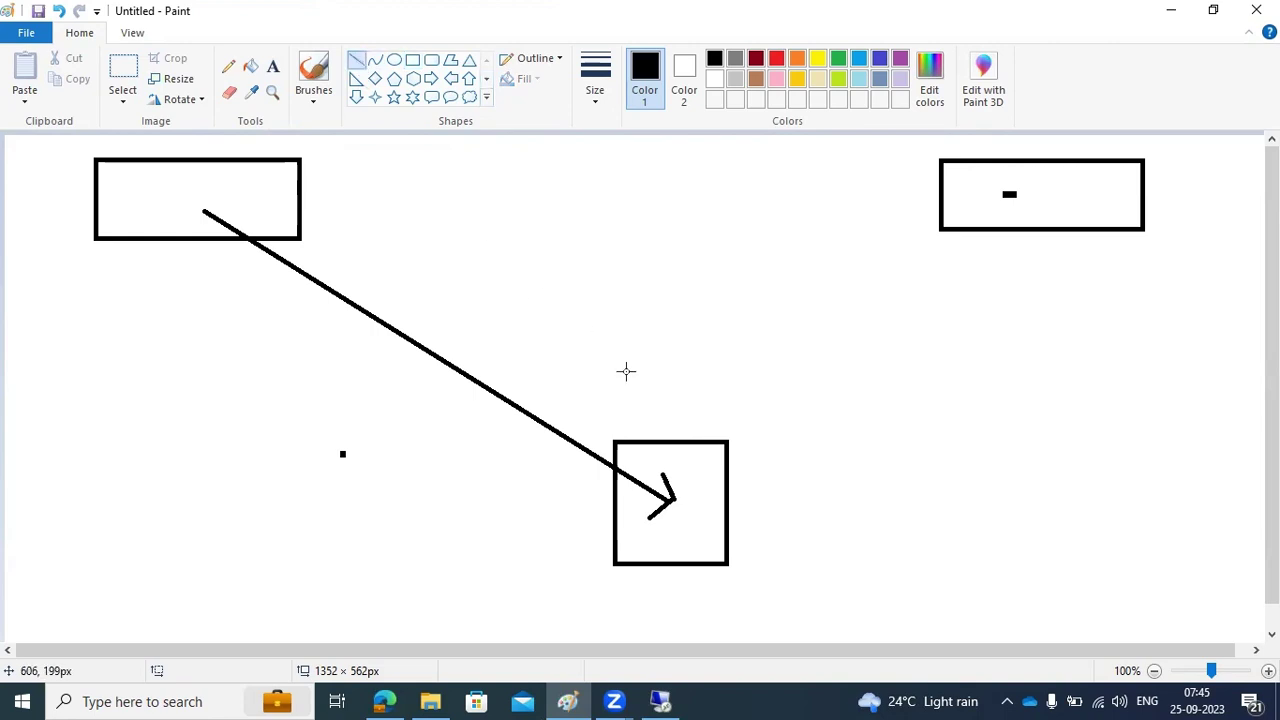
mouse_move(701, 527)
mouse_down()
mouse_move(794, 420)
mouse_move(1049, 197)
mouse_move(1057, 220)
mouse_move(1045, 200)
mouse_up()
drag(1041, 202, 1053, 198)
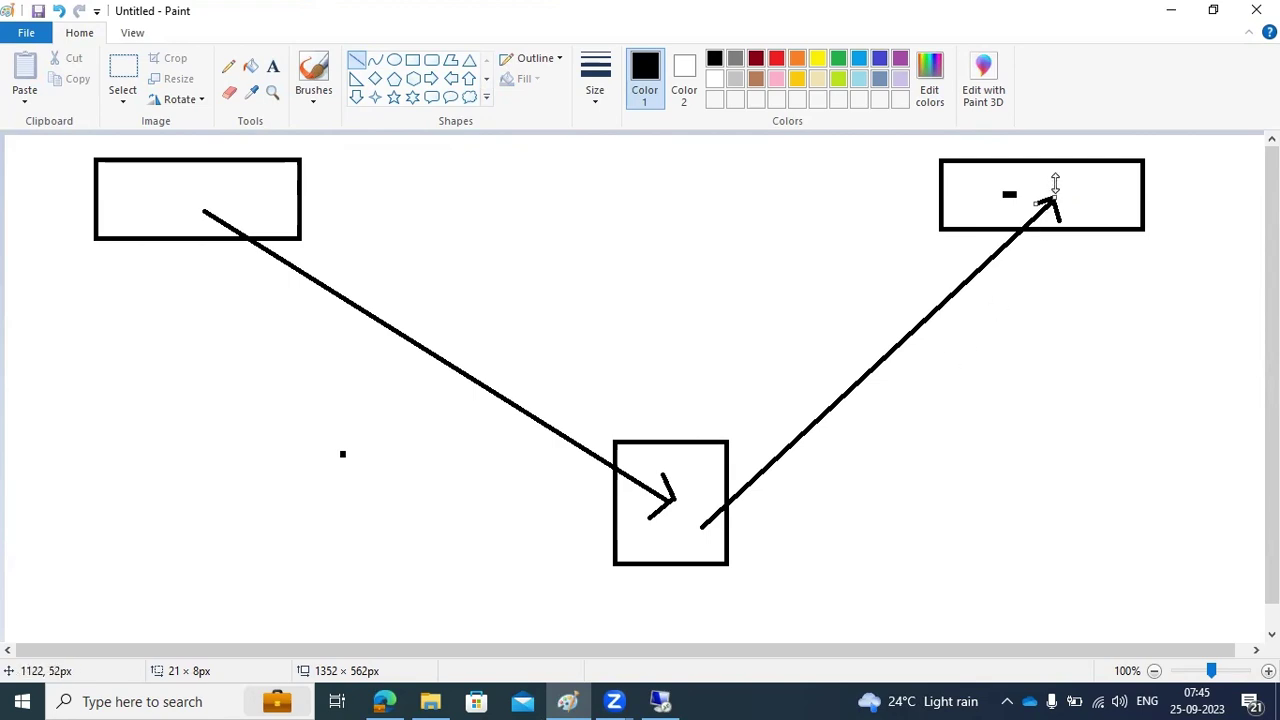
- Add a text list below the upper-right rectangle with the lines SWPM, KERNEL JVM and EXPORT
click(274, 66)
drag(1027, 252, 1243, 484)
text(SWPM)
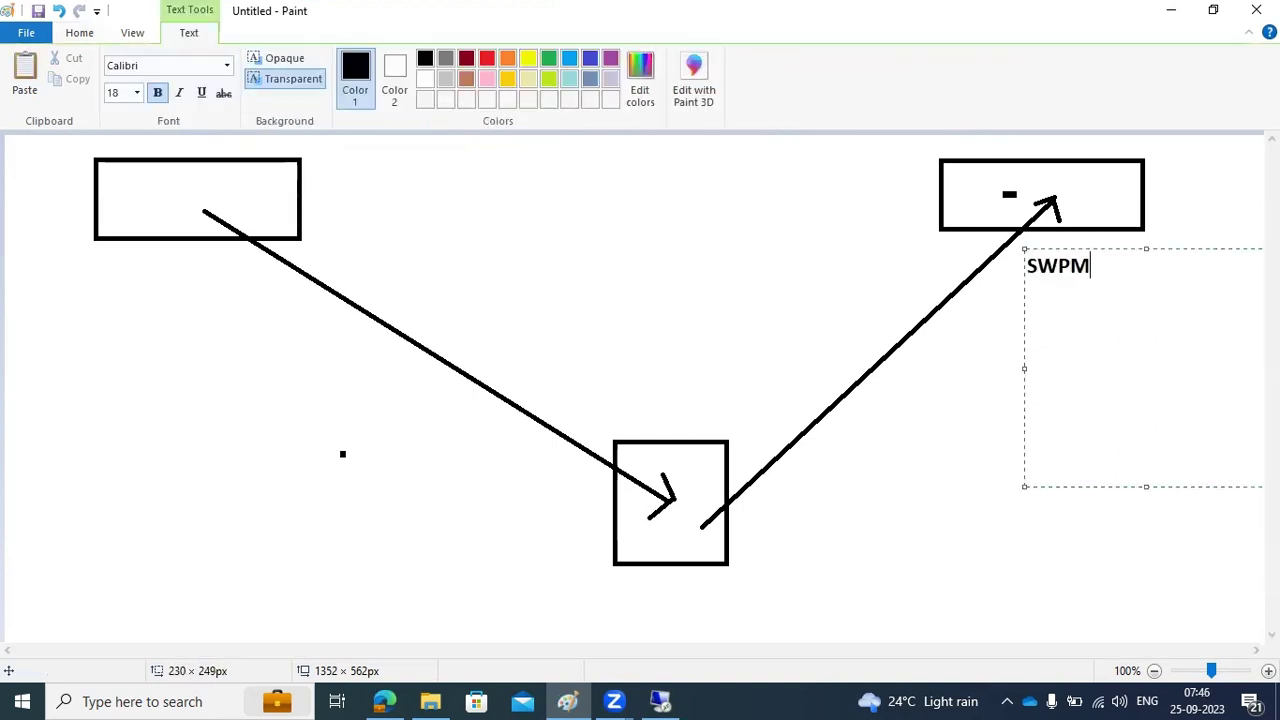
key(Return)
text(KERNEL JVM)
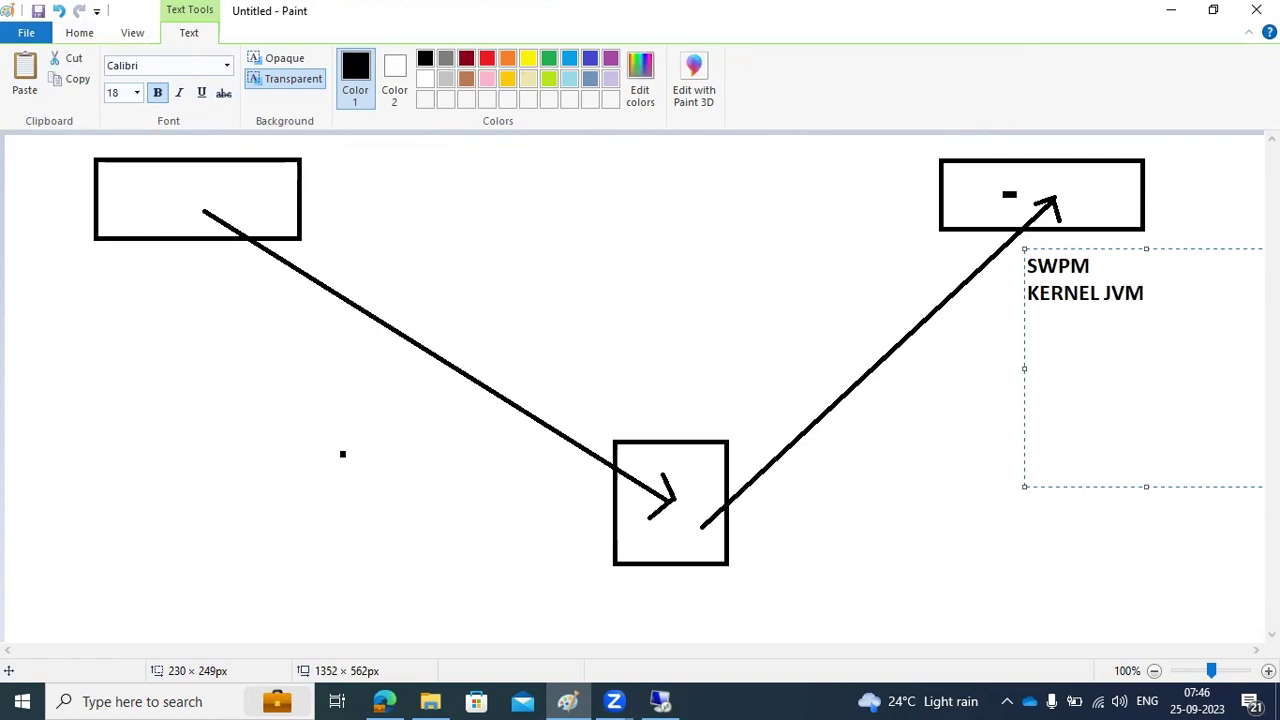
key(Return)
text(EXPORT)
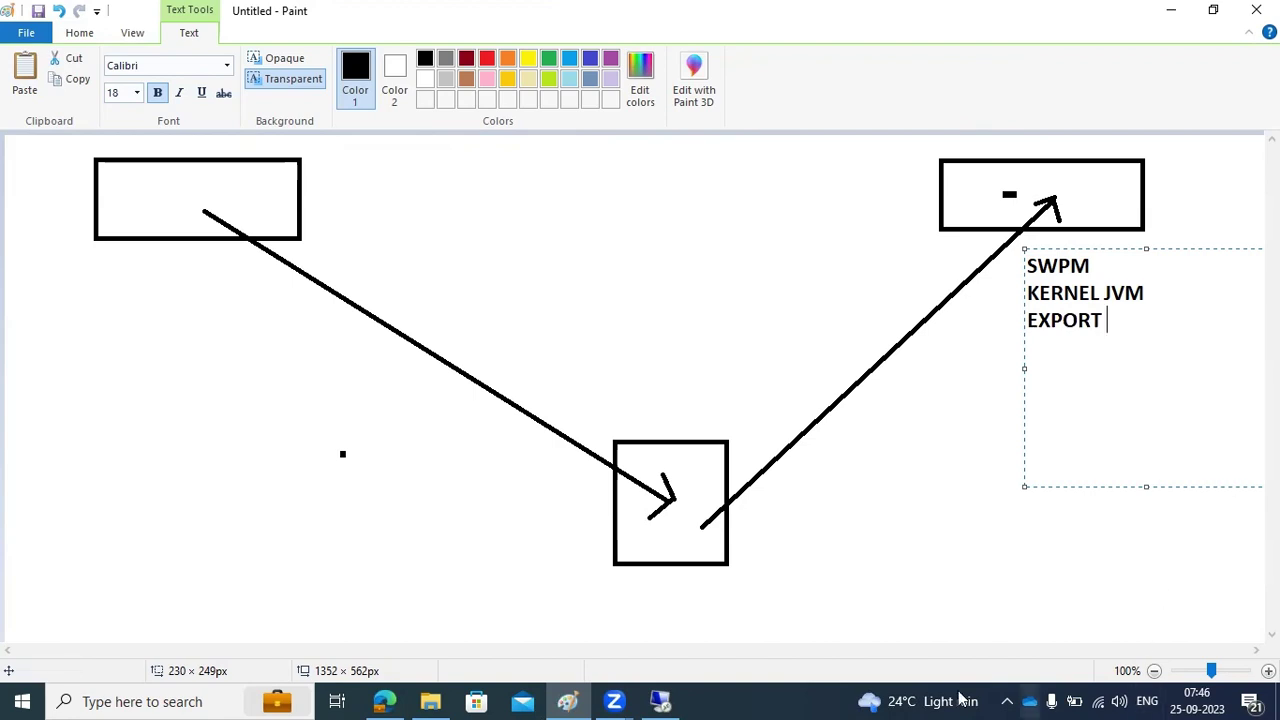
- Switch back to the installer in the remote session and continue past the Software Package Browser page
click(660, 701)
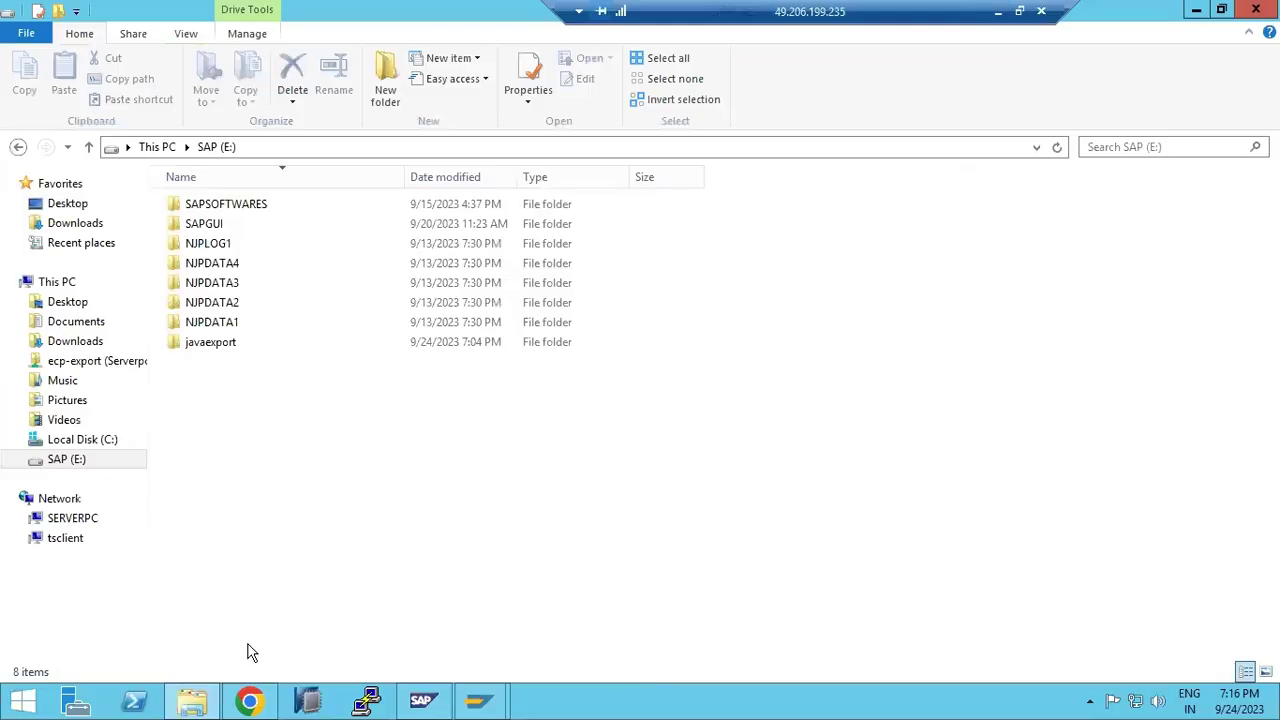
click(251, 695)
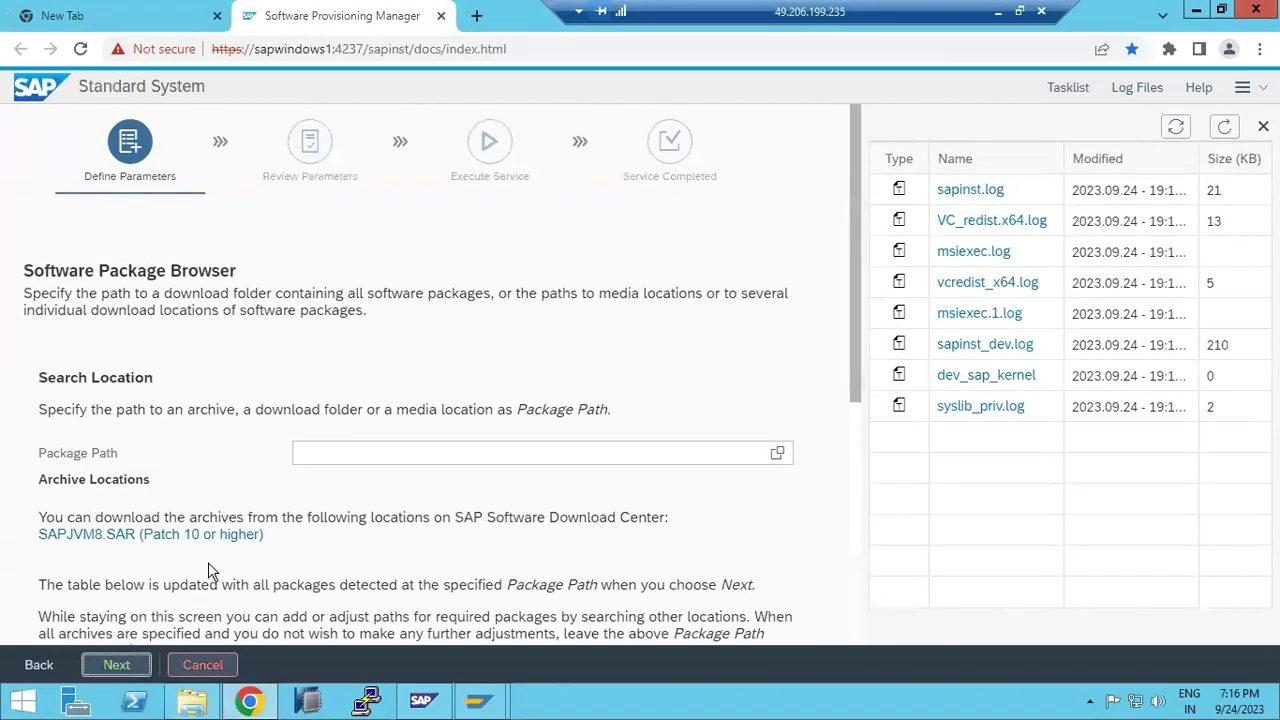
scroll(208, 570, down, 4)
click(116, 664)
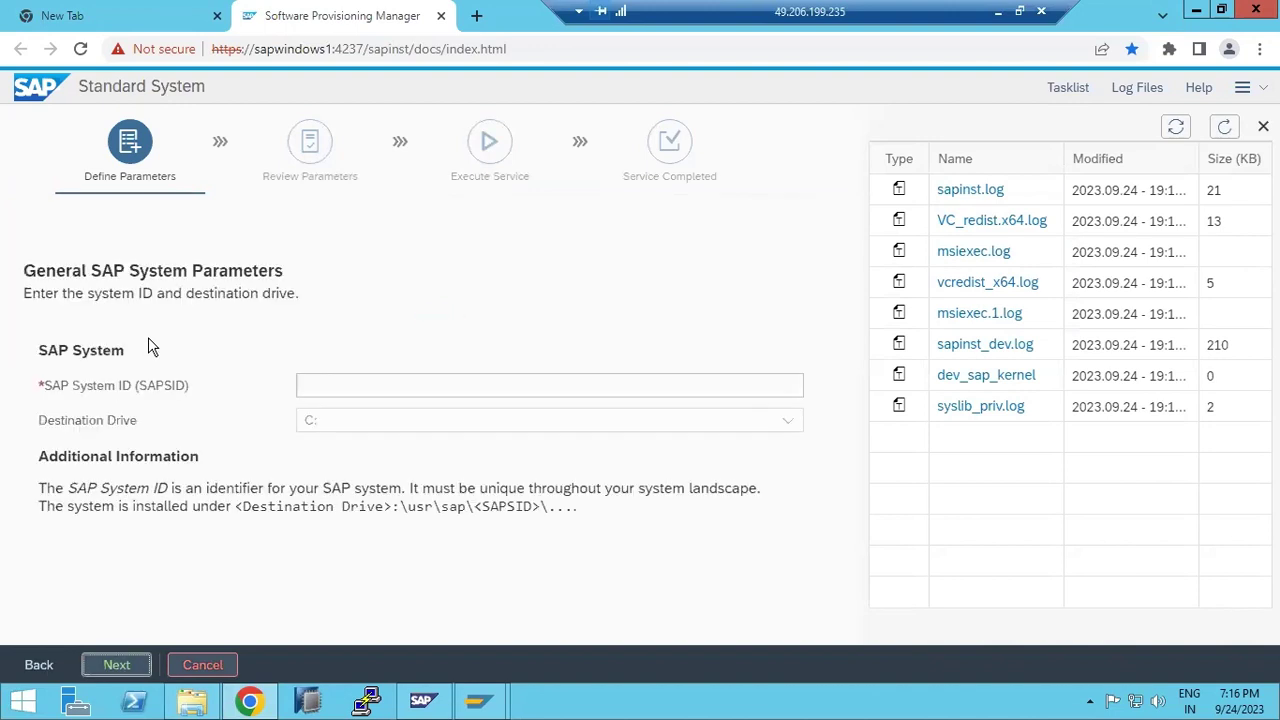
- Set the SAP System ID to NJP and continue past the general system parameters
click(307, 384)
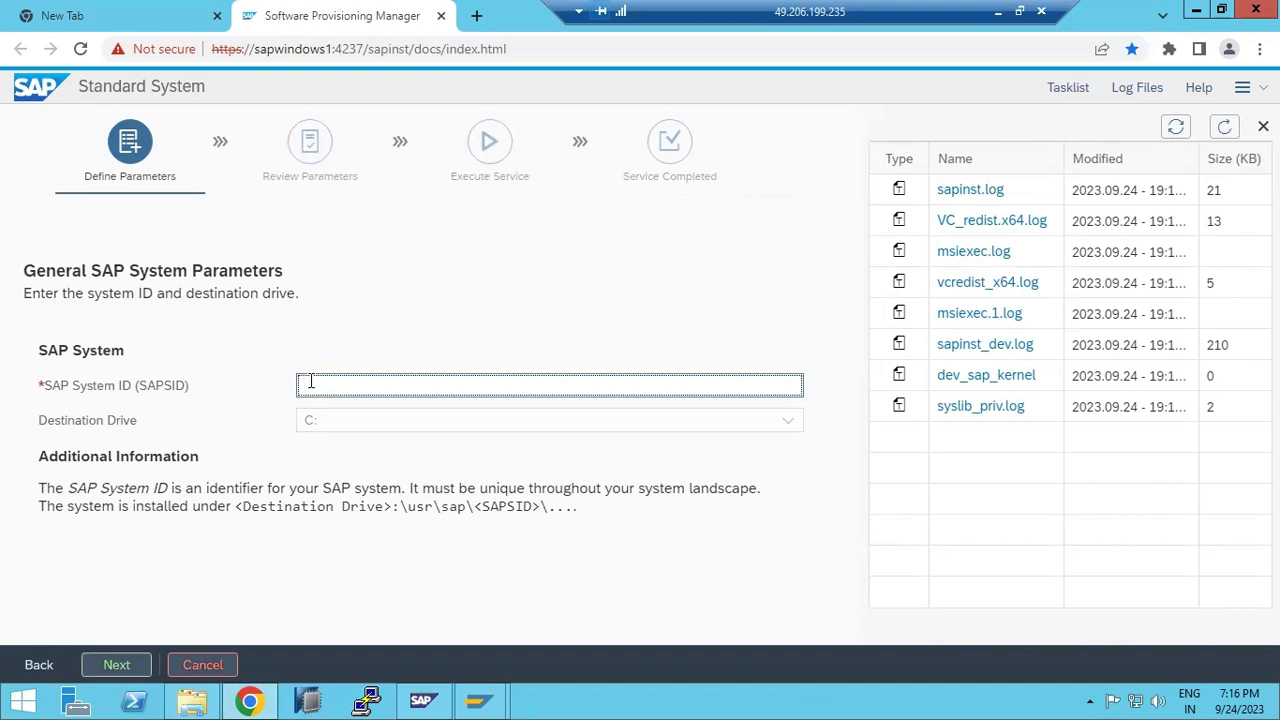
text(NJP)
click(118, 665)
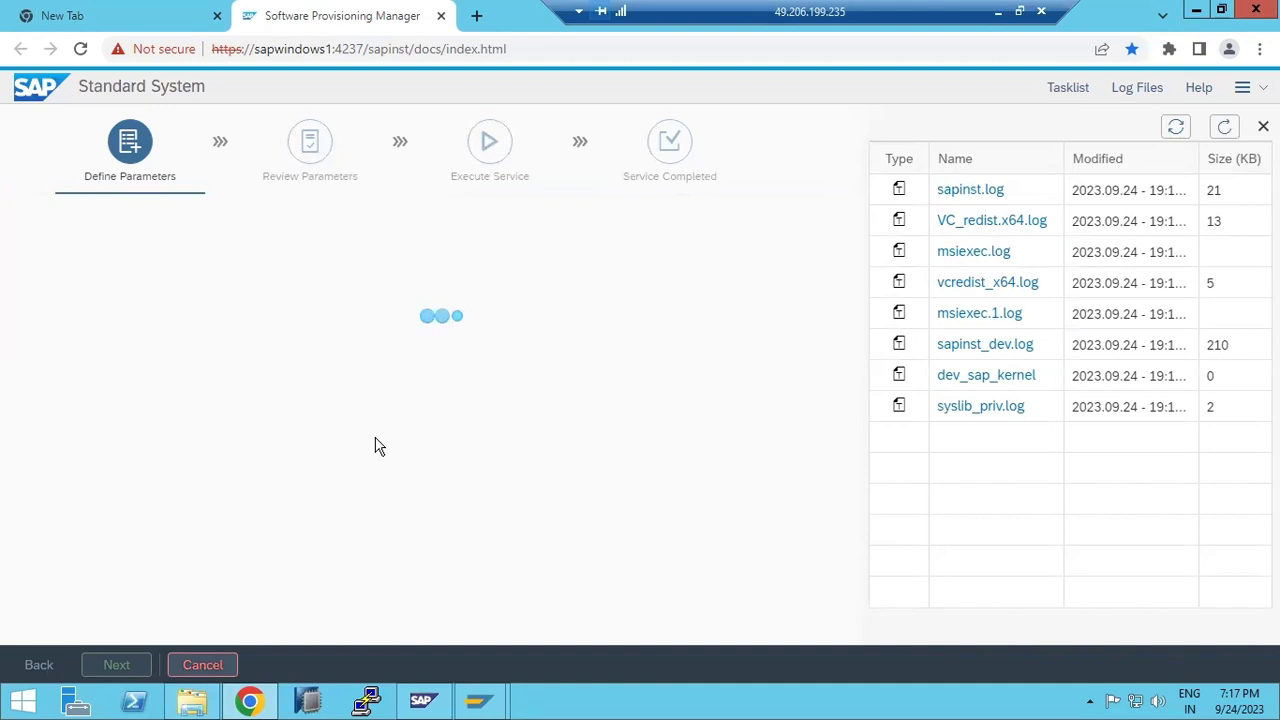
- Read the latest entries of sapinst.log and close the log
click(992, 190)
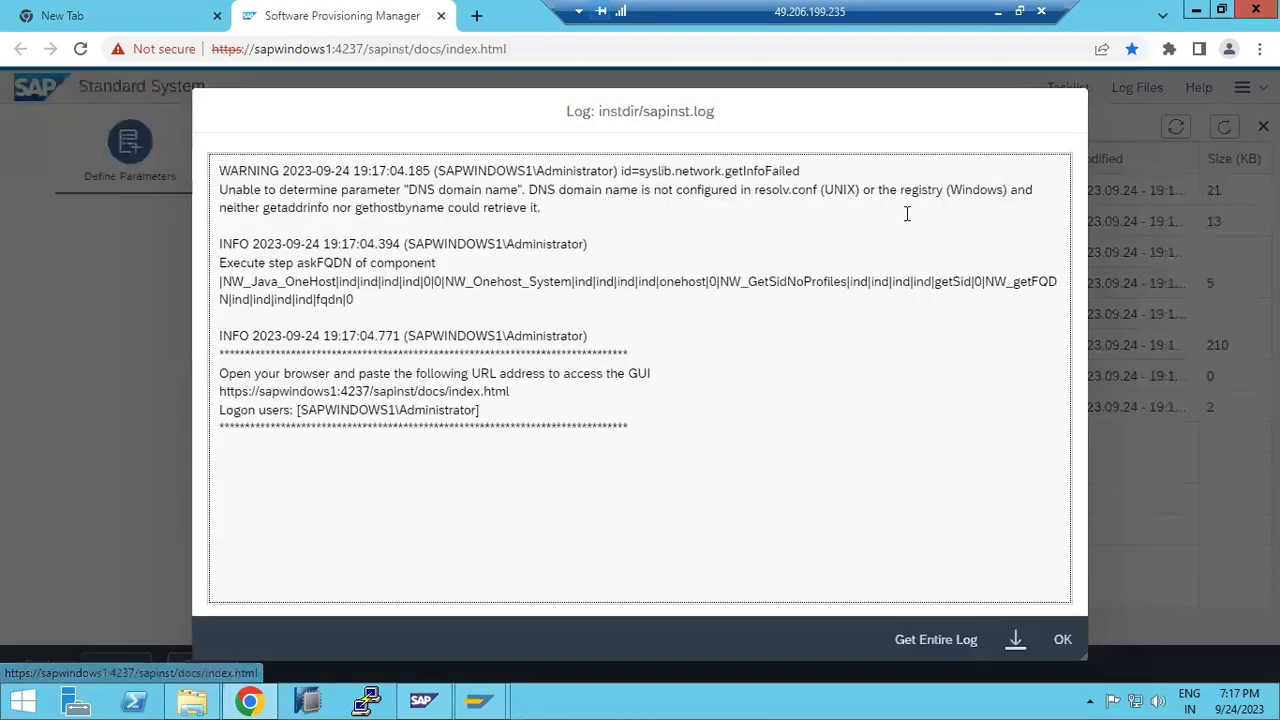
triple_click(406, 313)
click(1062, 639)
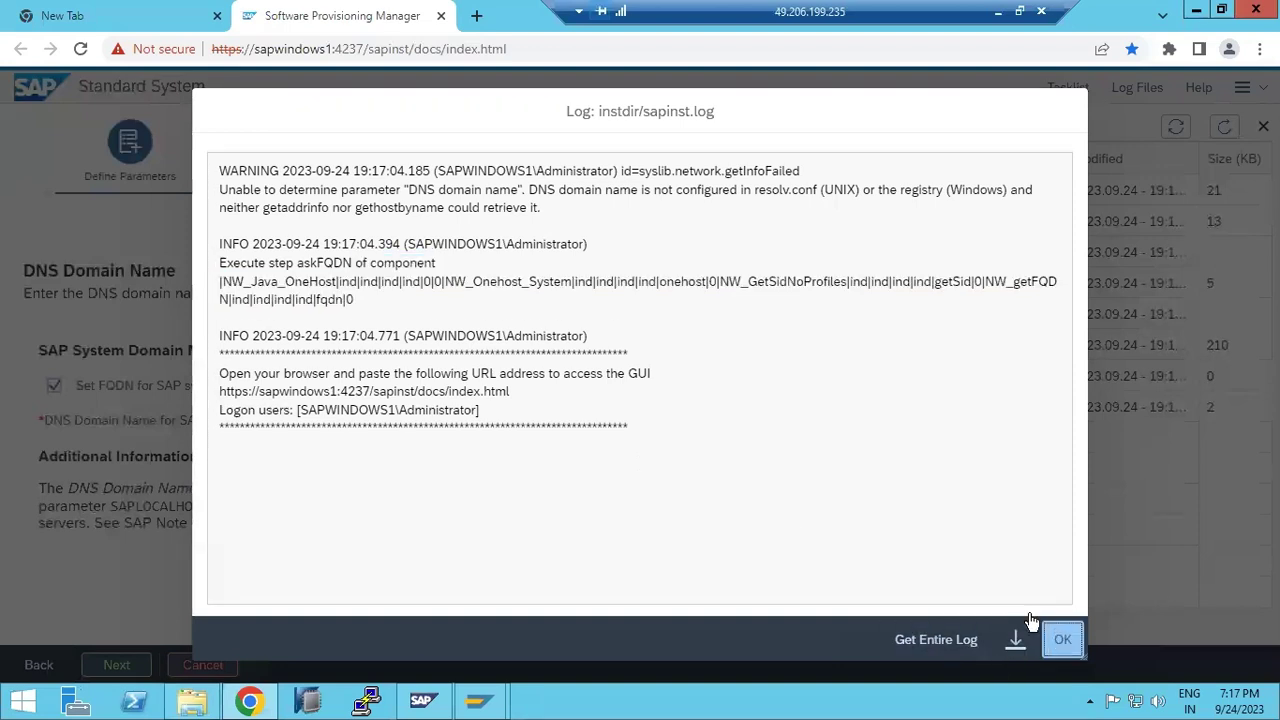
- Turn off setting the FQDN for the SAP system, continue, and refresh the log file list
click(137, 388)
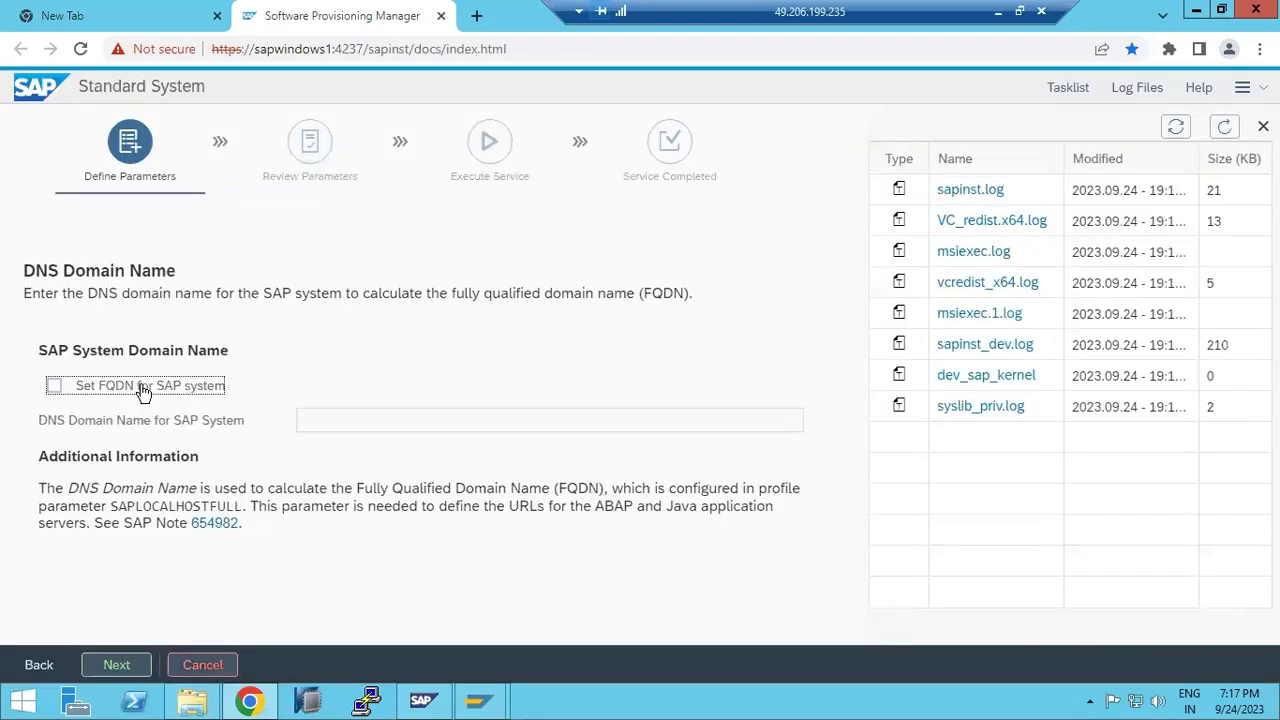
click(115, 665)
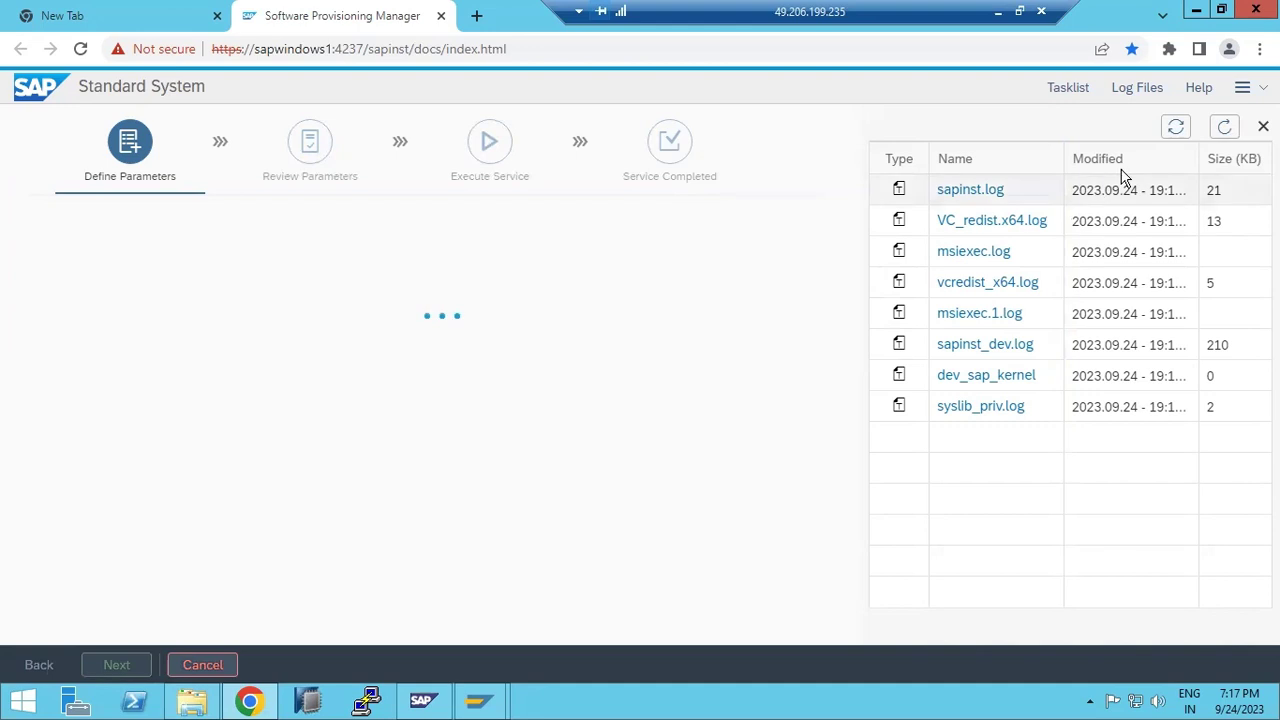
click(1224, 128)
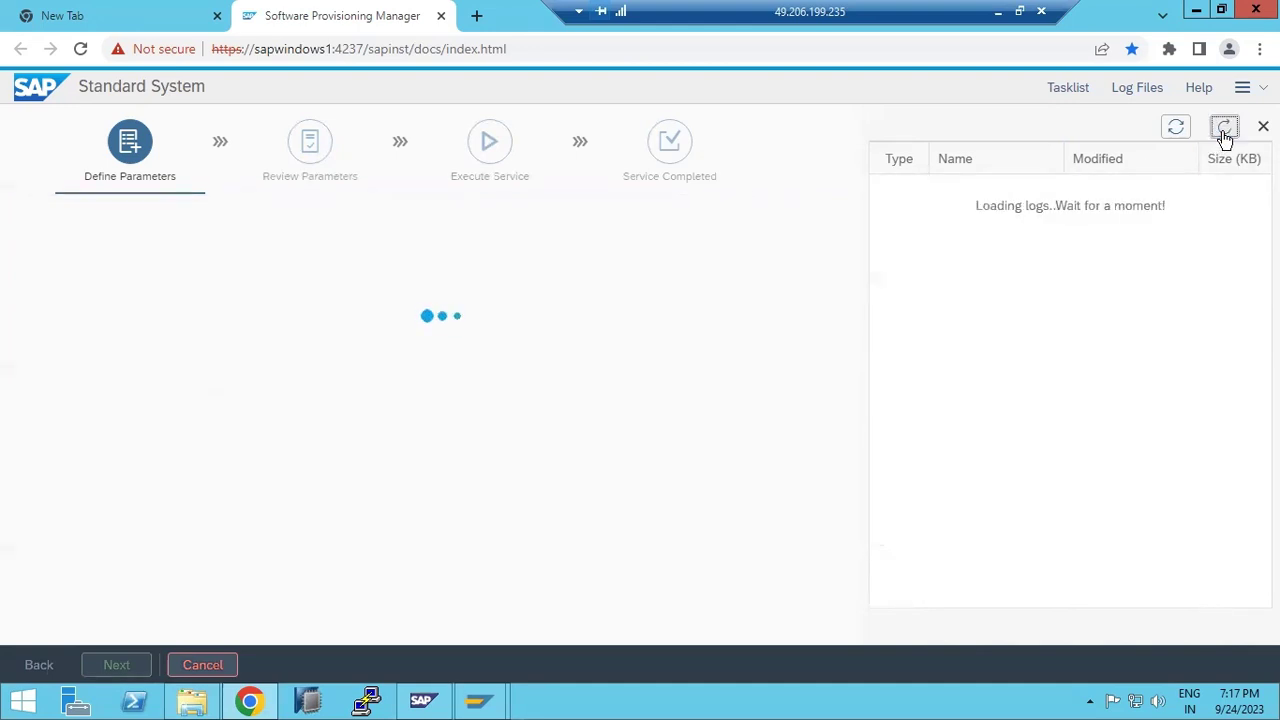
- Check the requested Java media, find JAVA_J2EE_OSINDEP under E:\SAPSOFTWARES\JAVASOFTWARES\JAVAEXPORTS\DATA_UNITS in File Explorer, and select its full path
drag(150, 452, 358, 455)
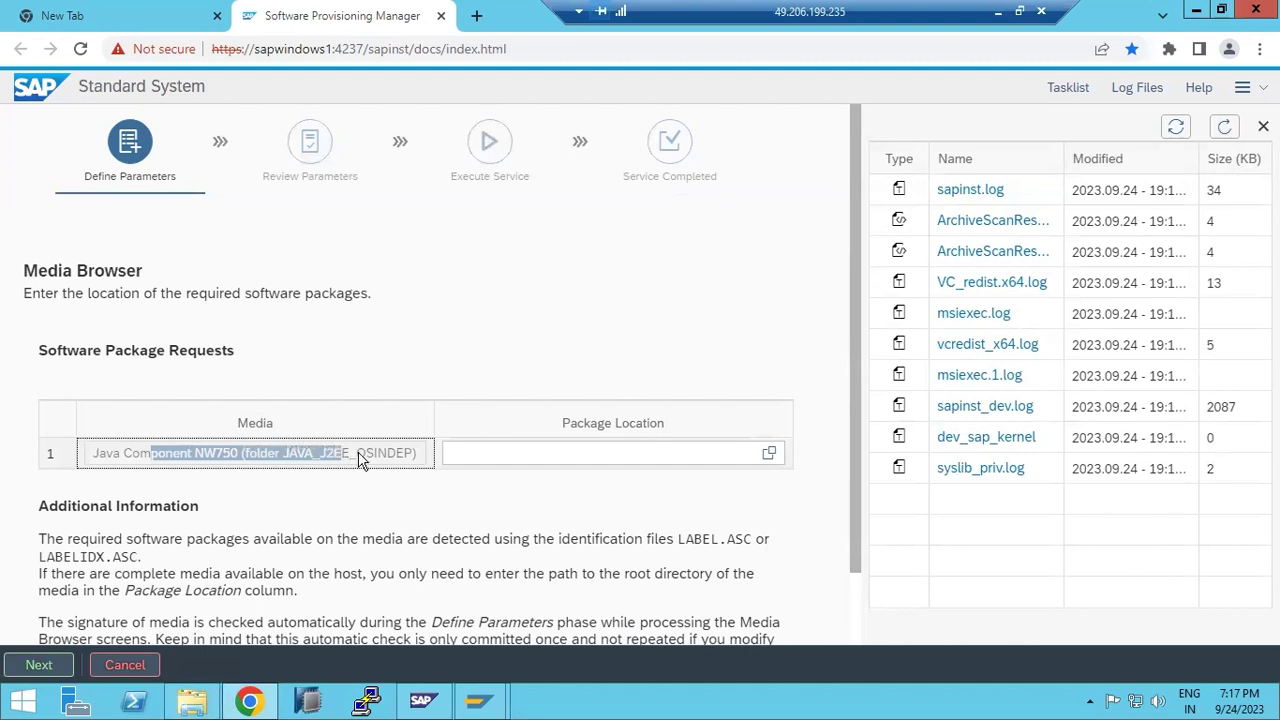
click(192, 700)
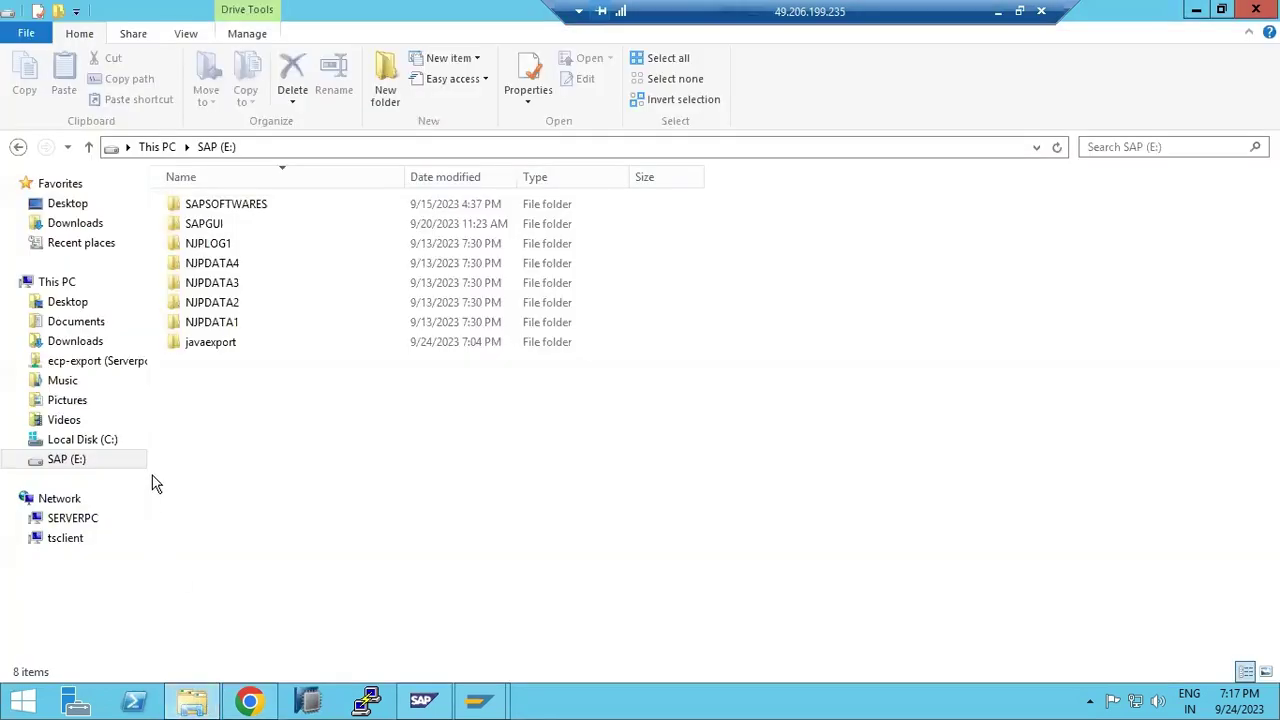
double_click(232, 206)
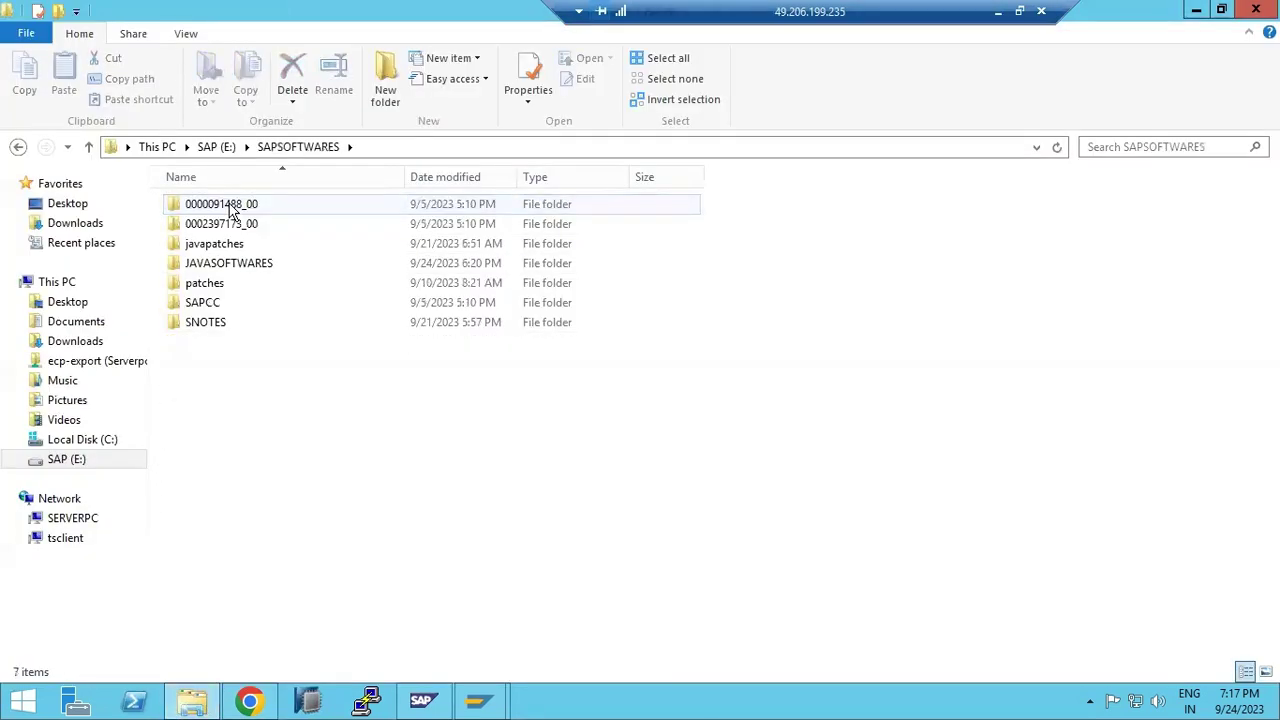
double_click(224, 264)
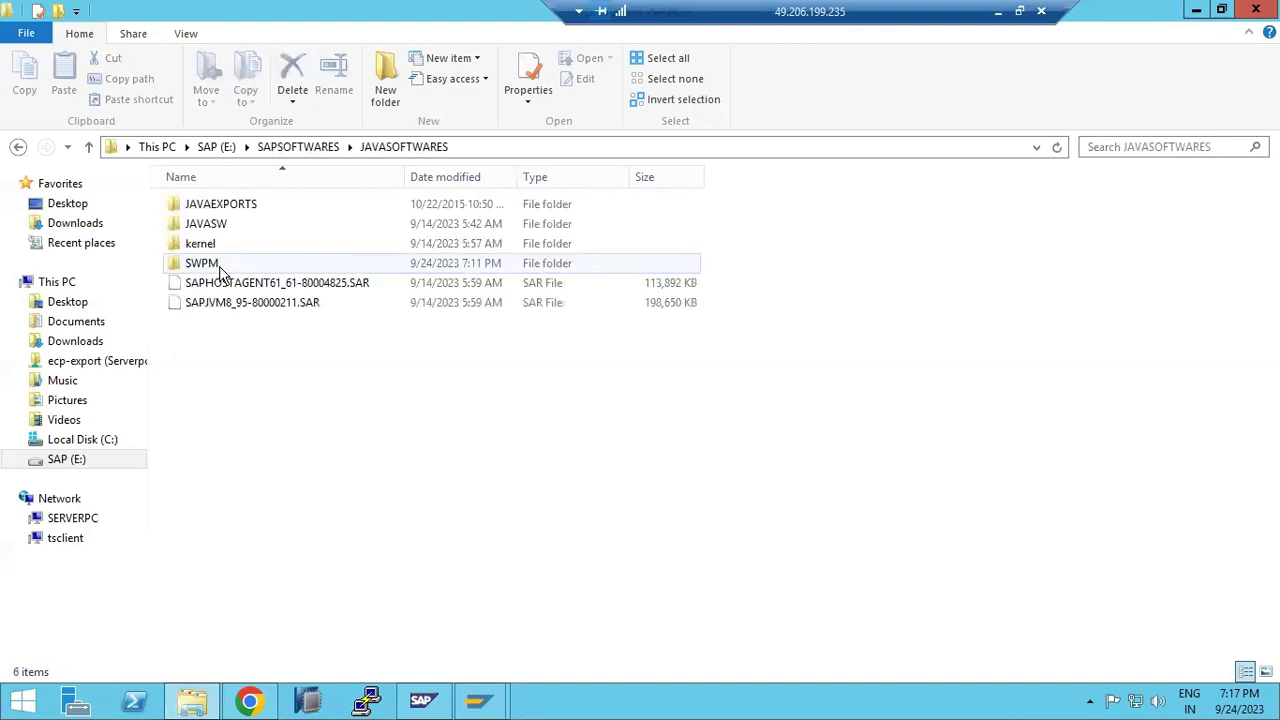
double_click(223, 206)
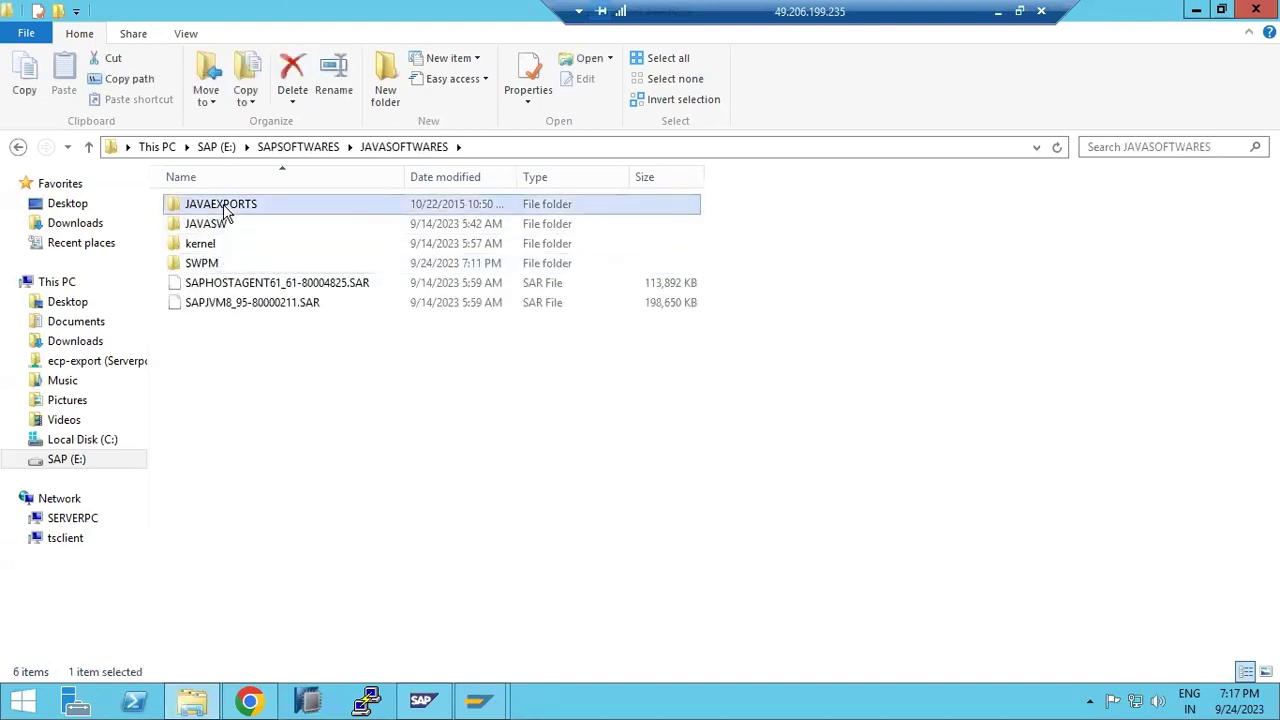
double_click(226, 206)
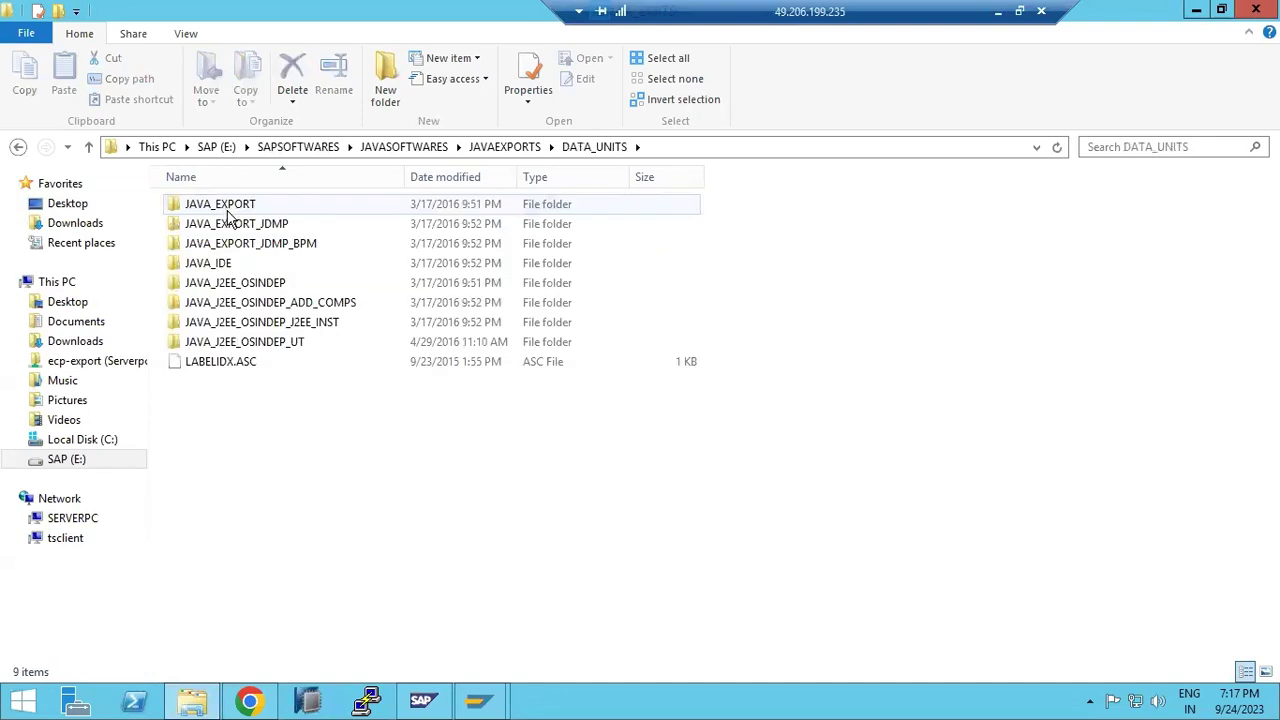
click(252, 703)
click(252, 703)
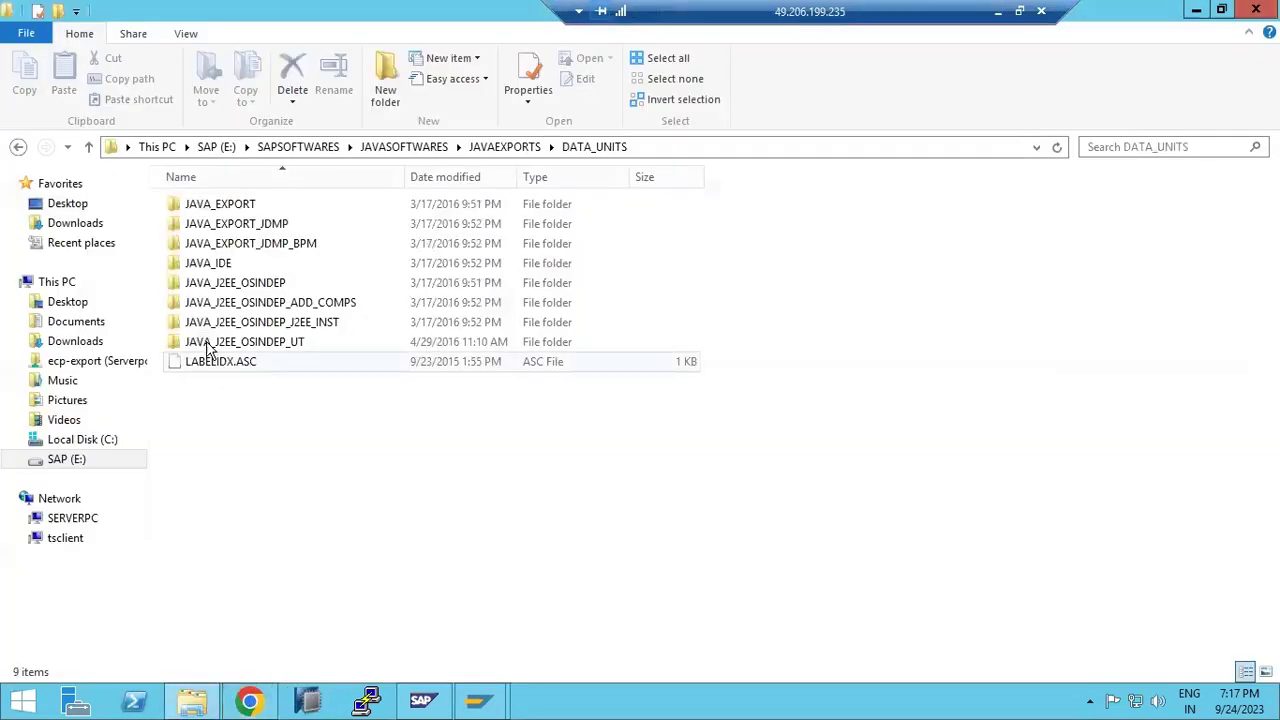
double_click(226, 286)
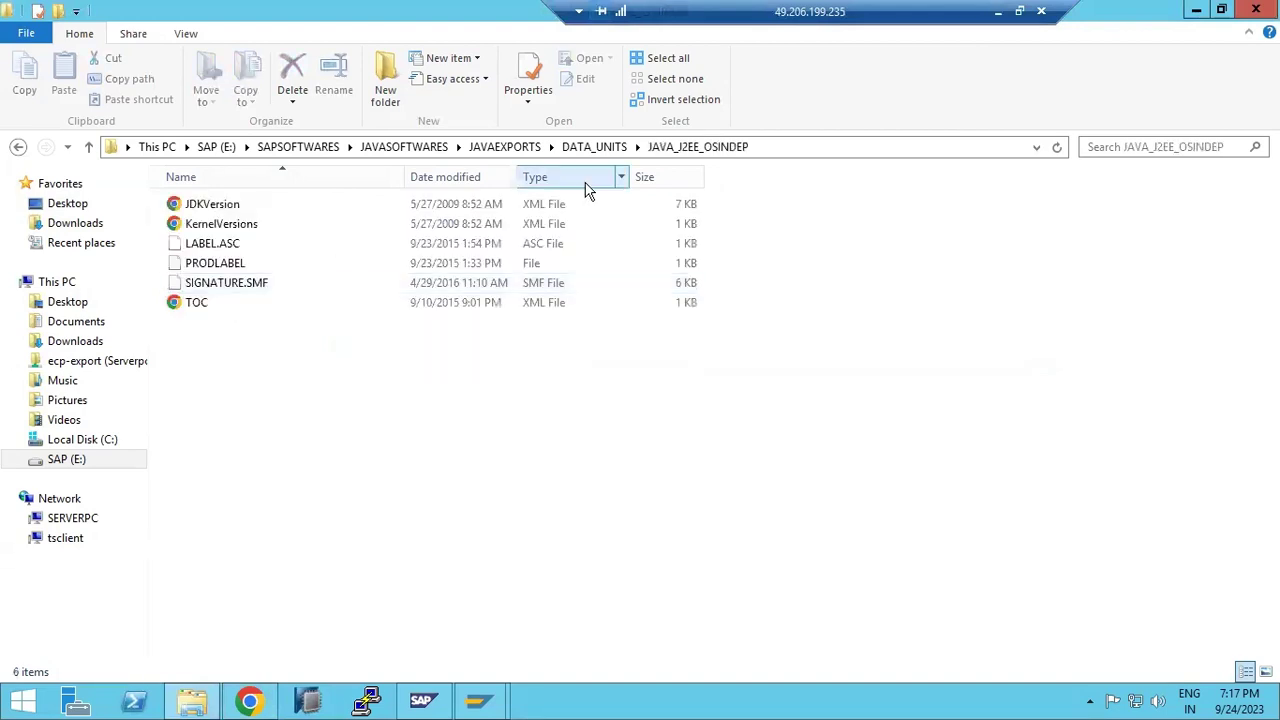
click(778, 146)
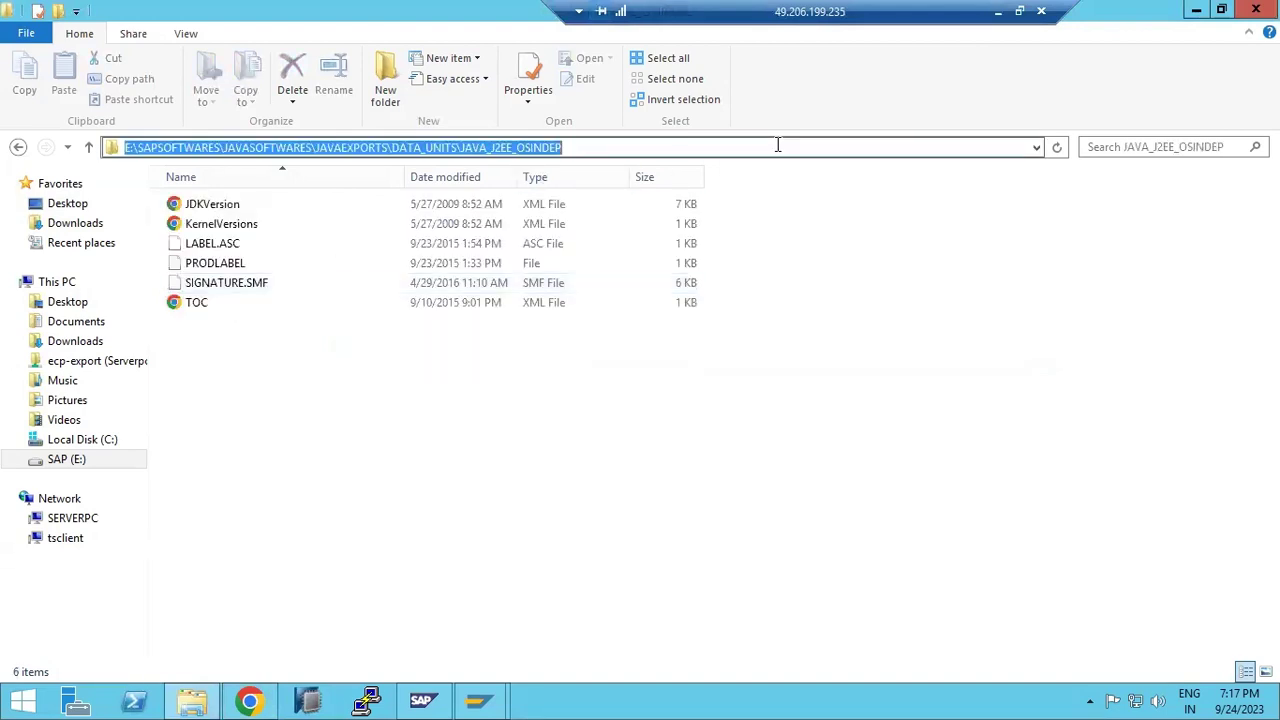
- Set the Java Component NW750 package location in the installer to E:\SAPSOFTWARES\JAVASOFTWARES\JAVAEXPORTS\DATA_UNITS\JAVA_J2EE_OSINDEP and continue
click(251, 700)
click(498, 456)
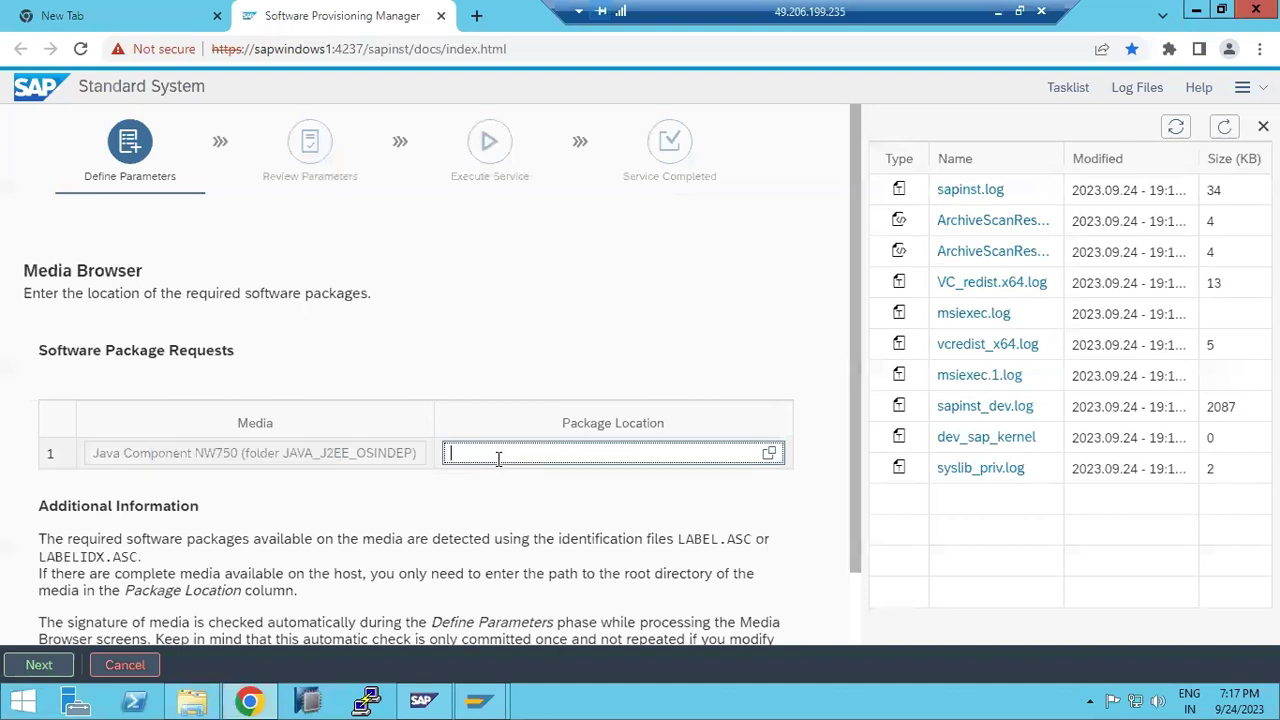
text(J:\EXPORTS\DATA_UNITS\JAVA_J2EE_OSINDEP)
click(39, 665)
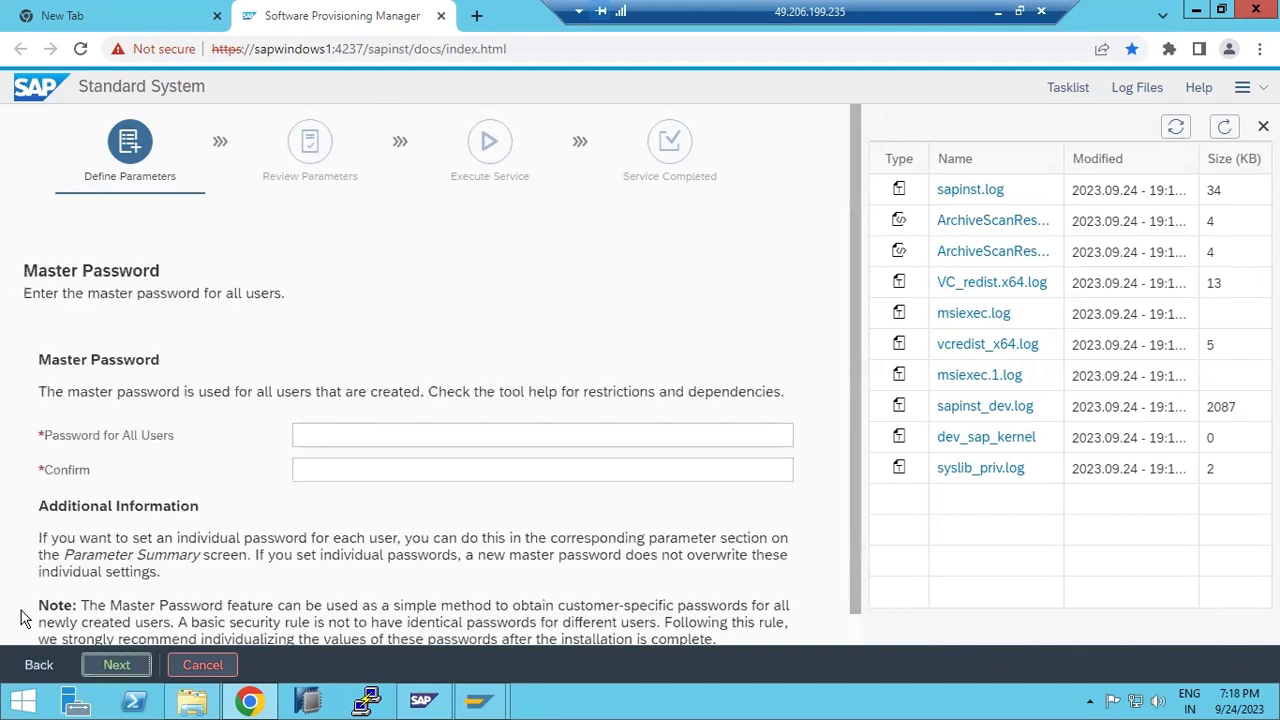
- Enter and confirm the master password for all users, and continue
click(340, 437)
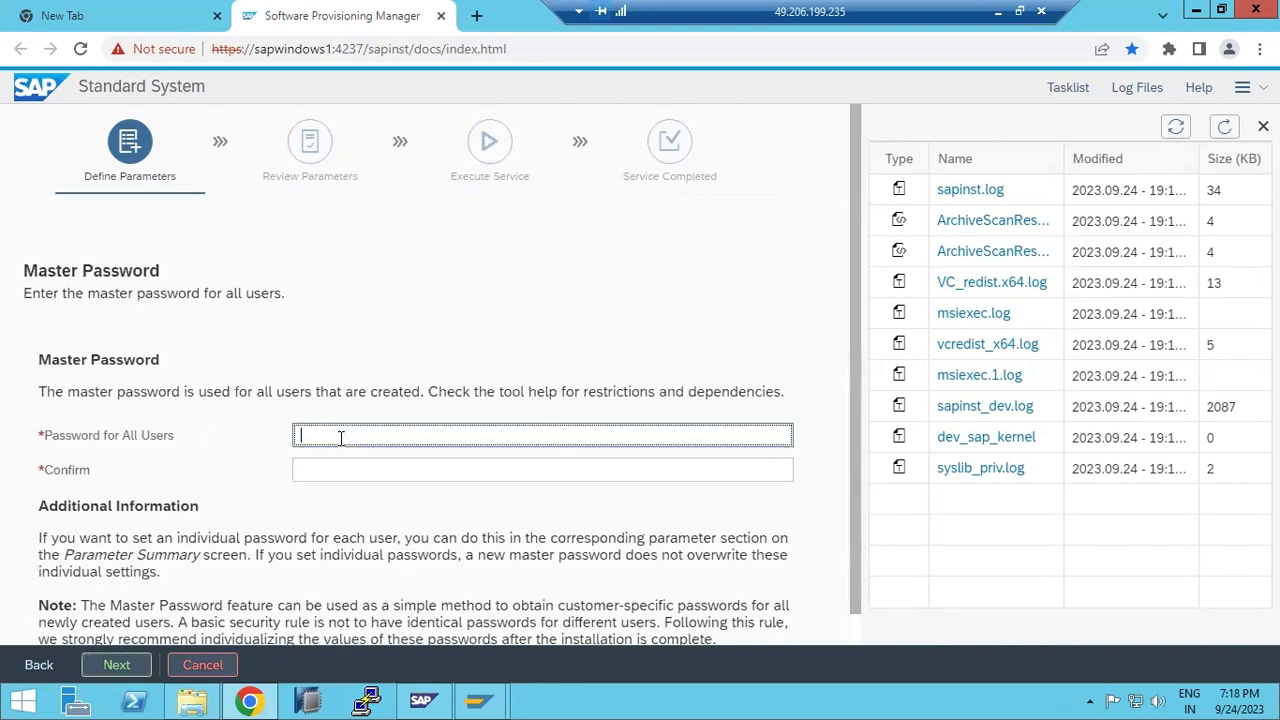
text(*******)
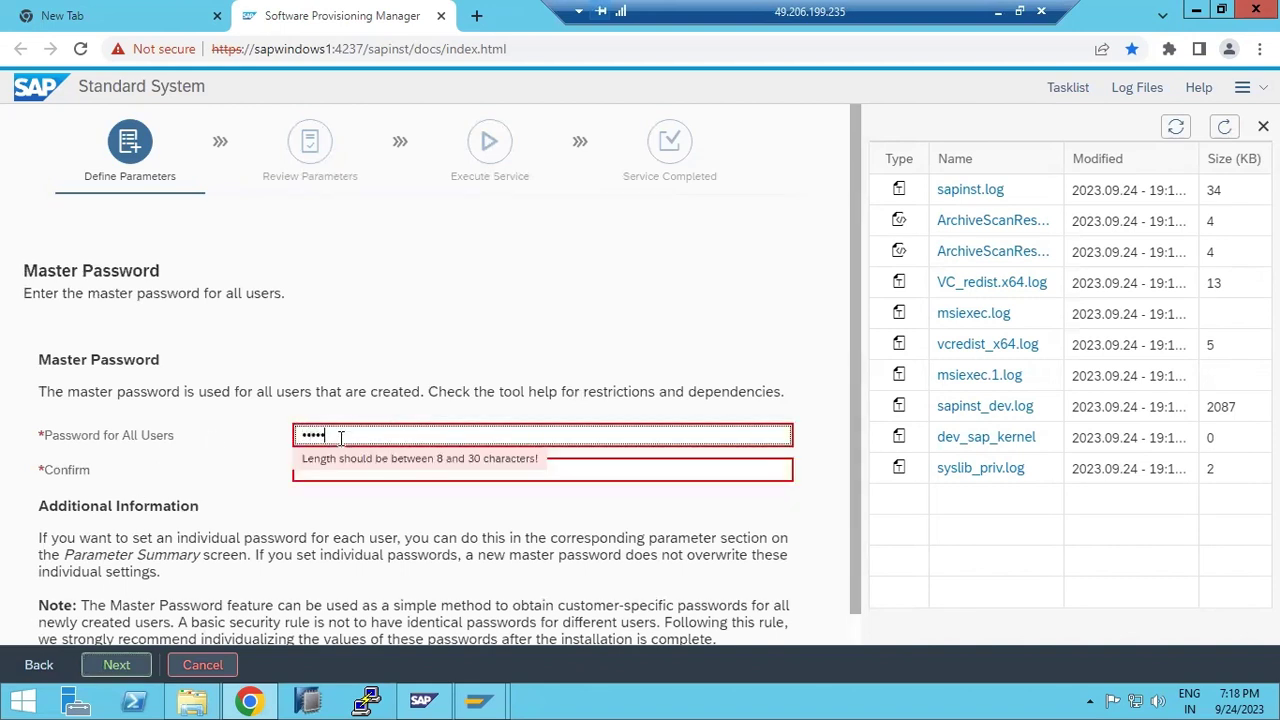
text(**)
key(Tab)
text(********)
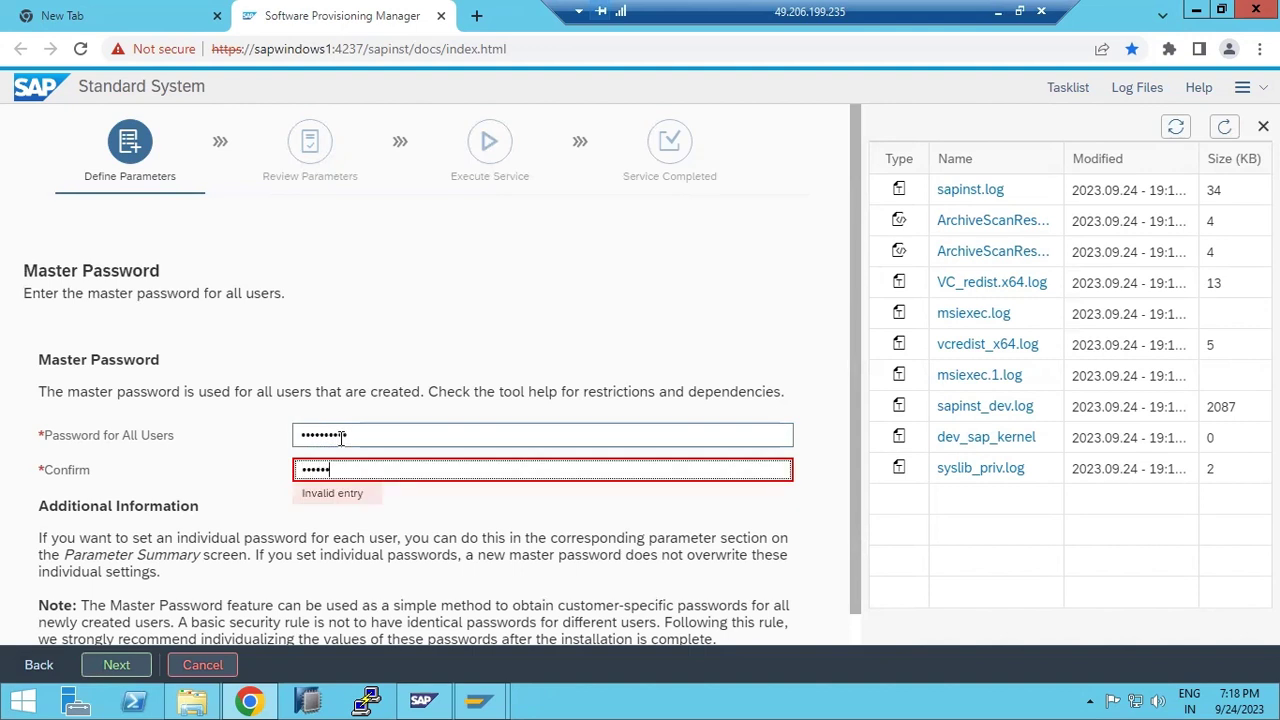
text(**)
click(109, 671)
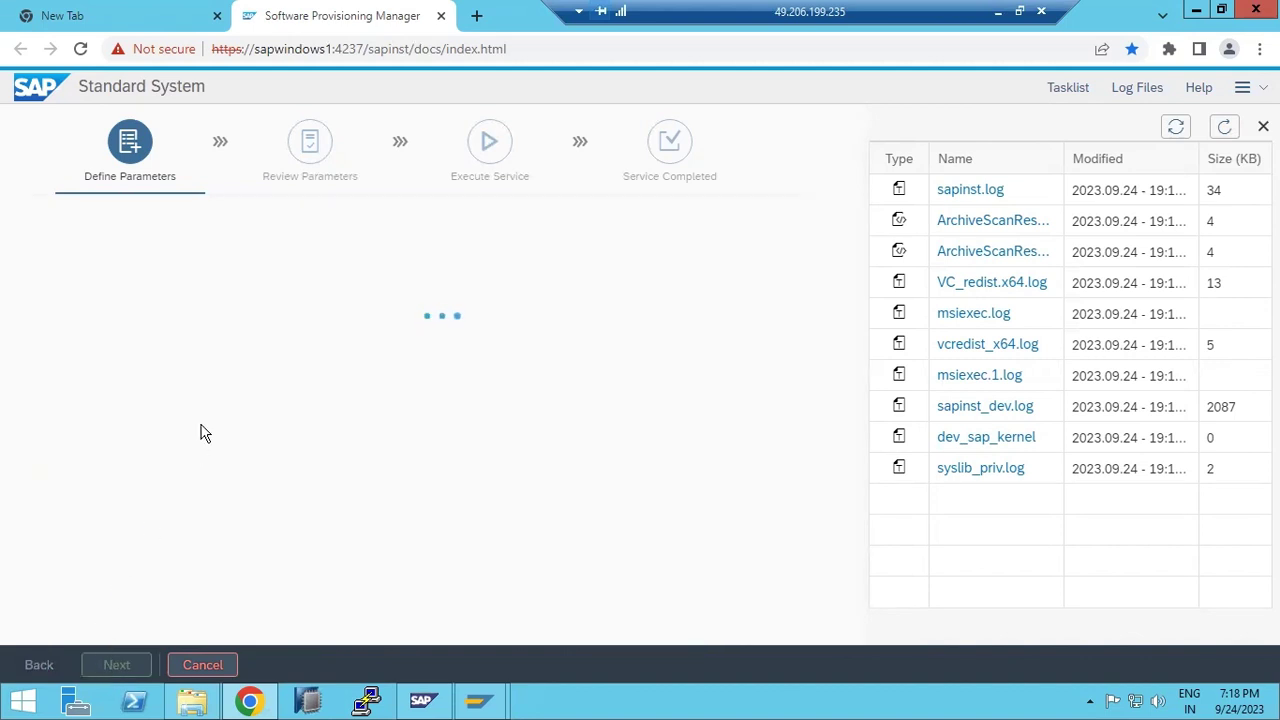
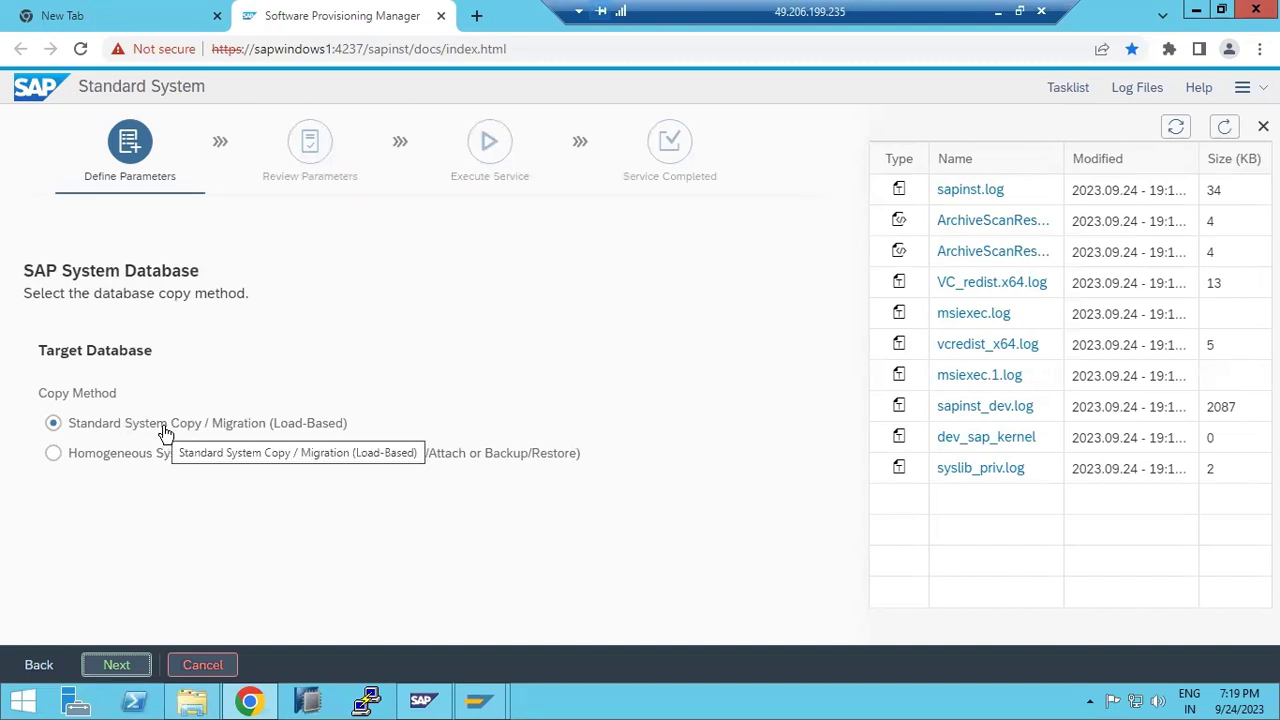
- Choose Standard System Copy / Migration (Load-Based) as the database copy method, continue, and refresh the log file list
click(166, 432)
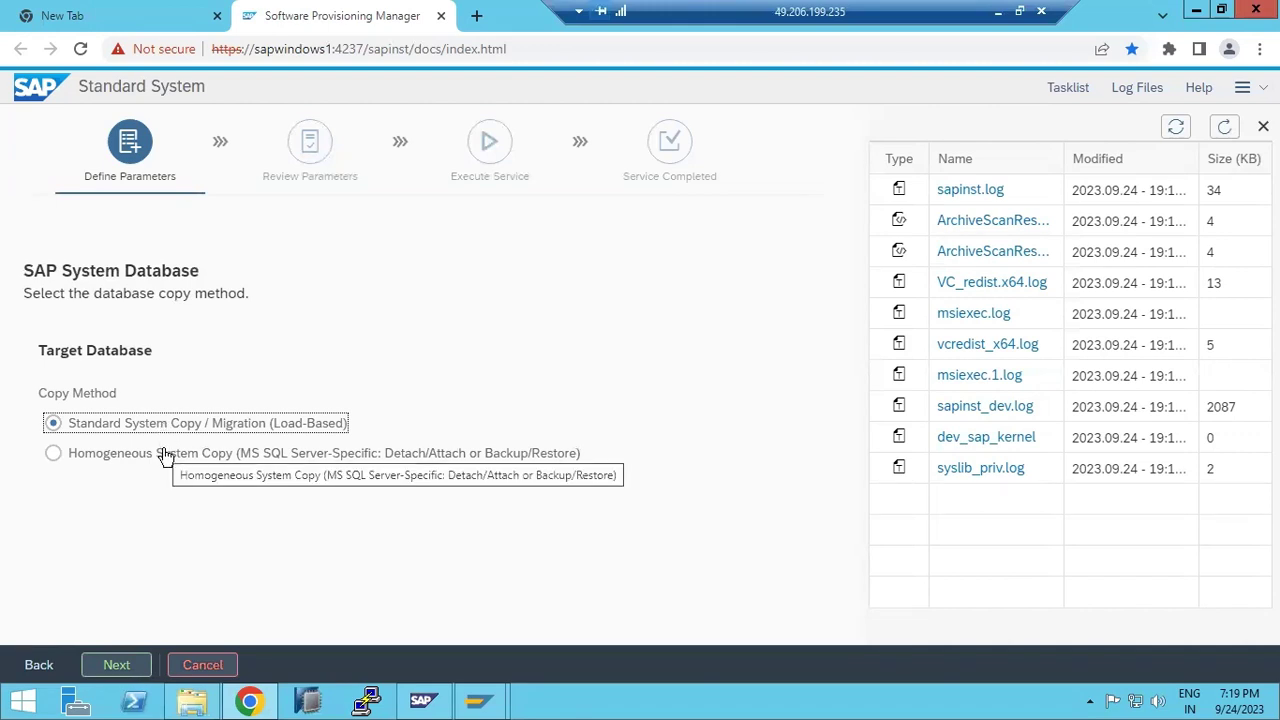
click(166, 456)
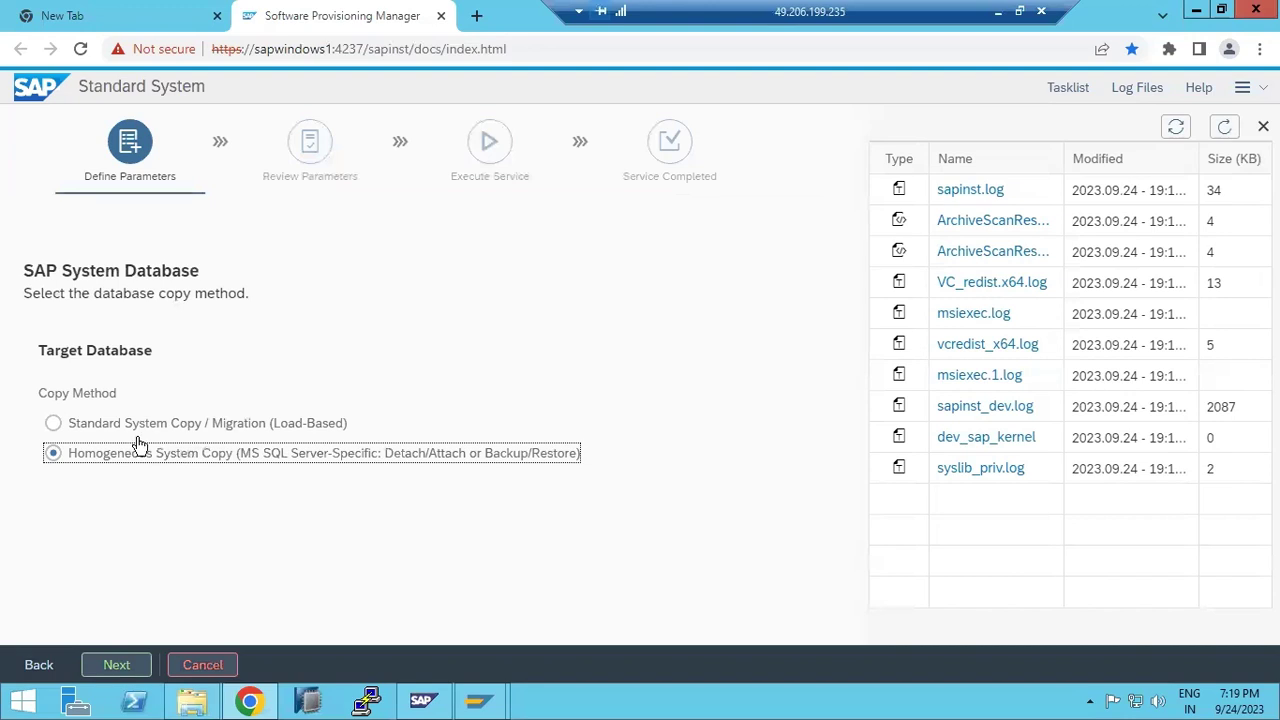
click(134, 426)
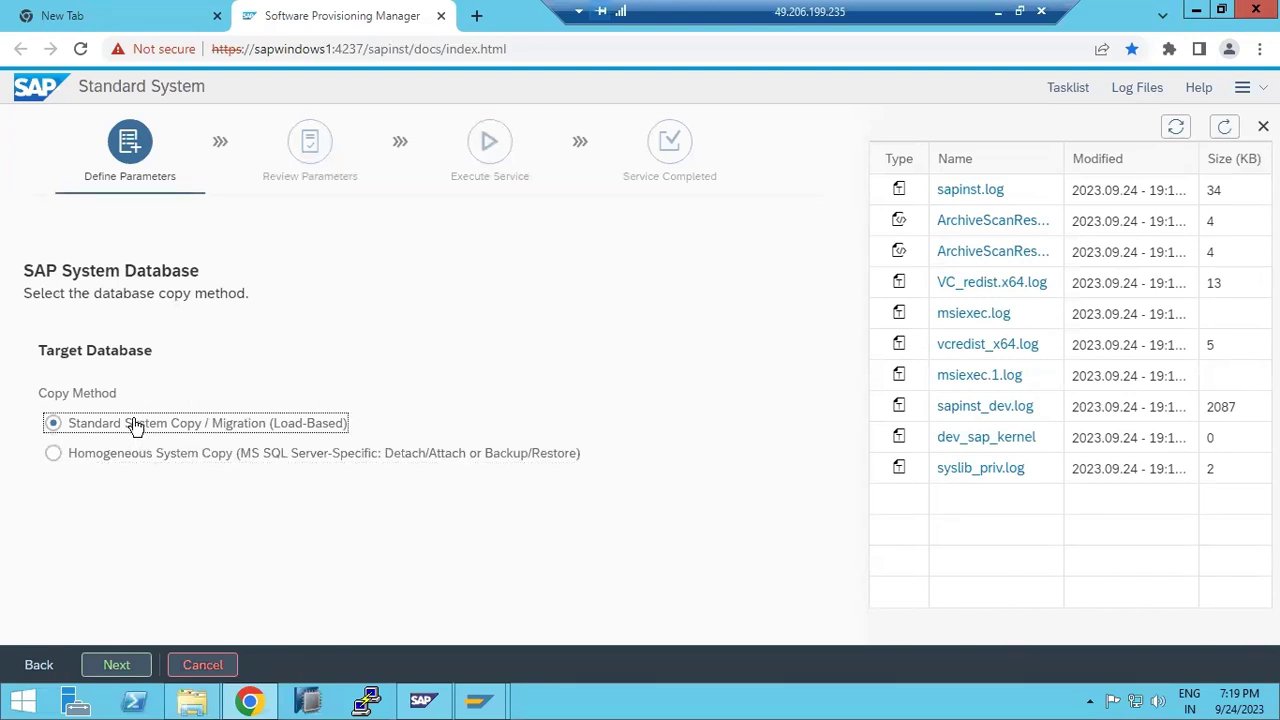
click(115, 666)
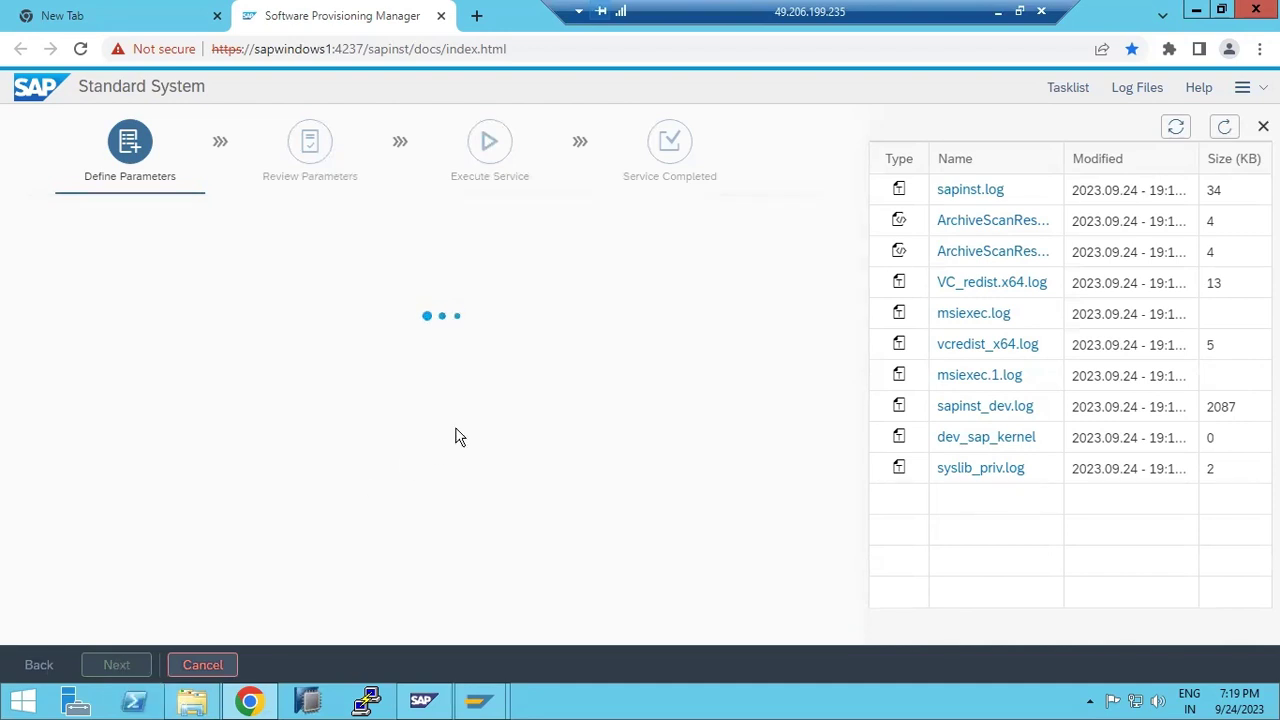
click(1224, 130)
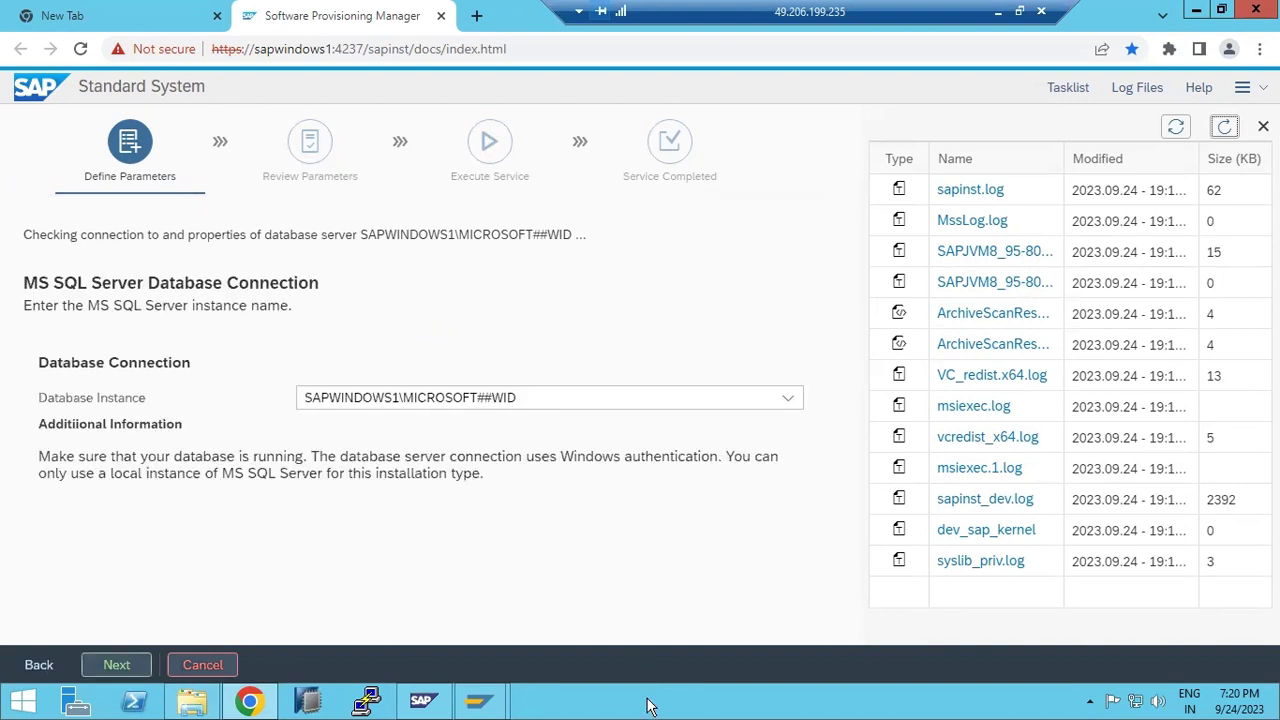
- Set the MS SQL Server database instance to SAPWINDOWS1 and continue
click(772, 405)
click(455, 458)
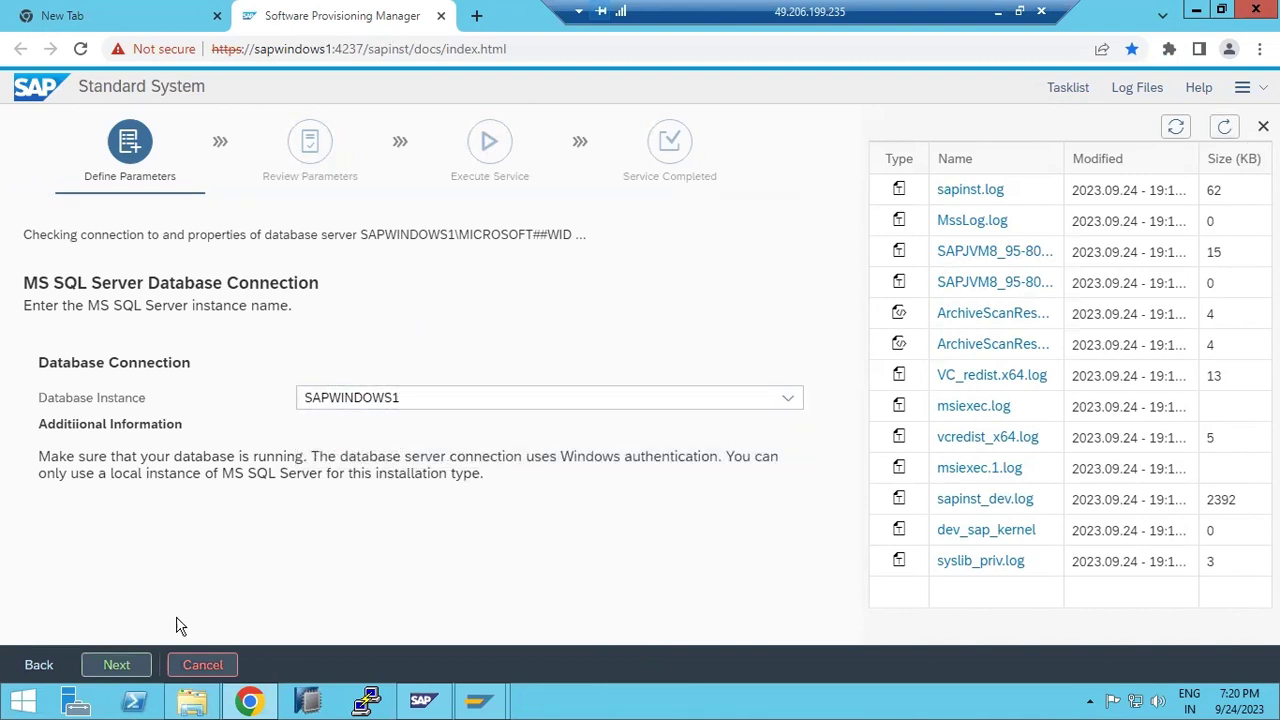
click(128, 675)
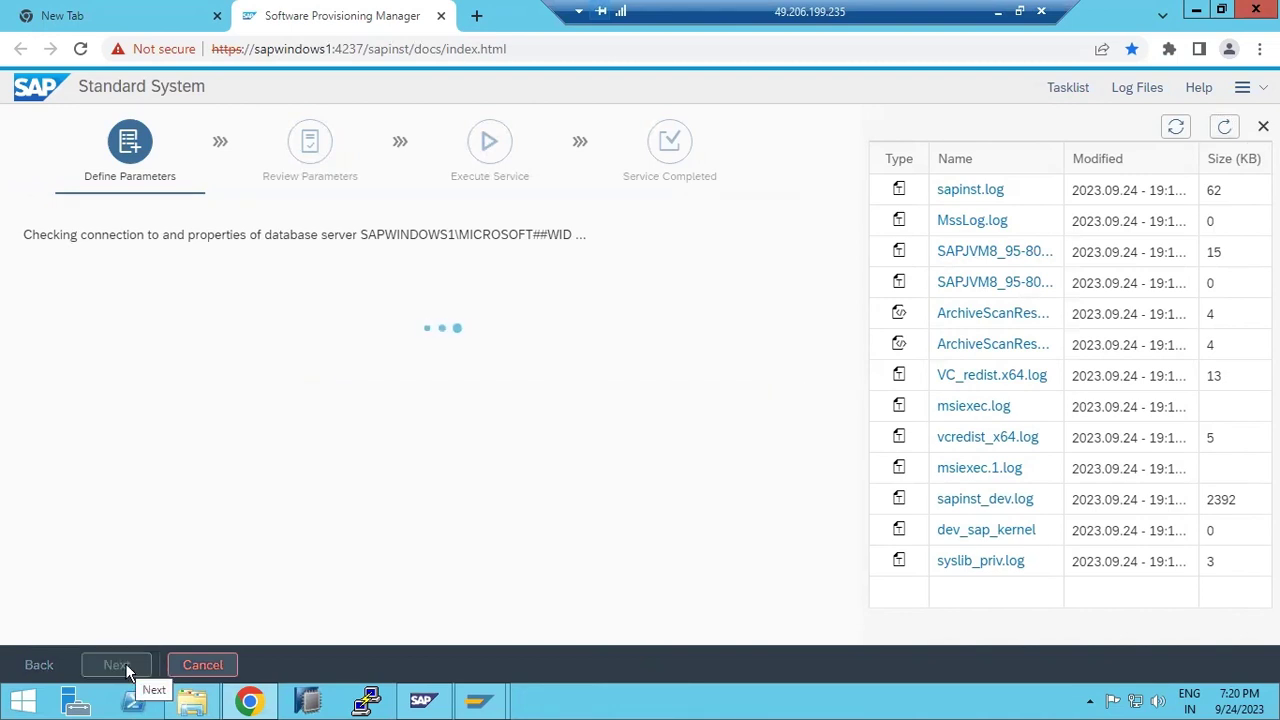
- Check the server's CPU and memory load in Task Manager and return to the installer
right_click(650, 707)
click(688, 649)
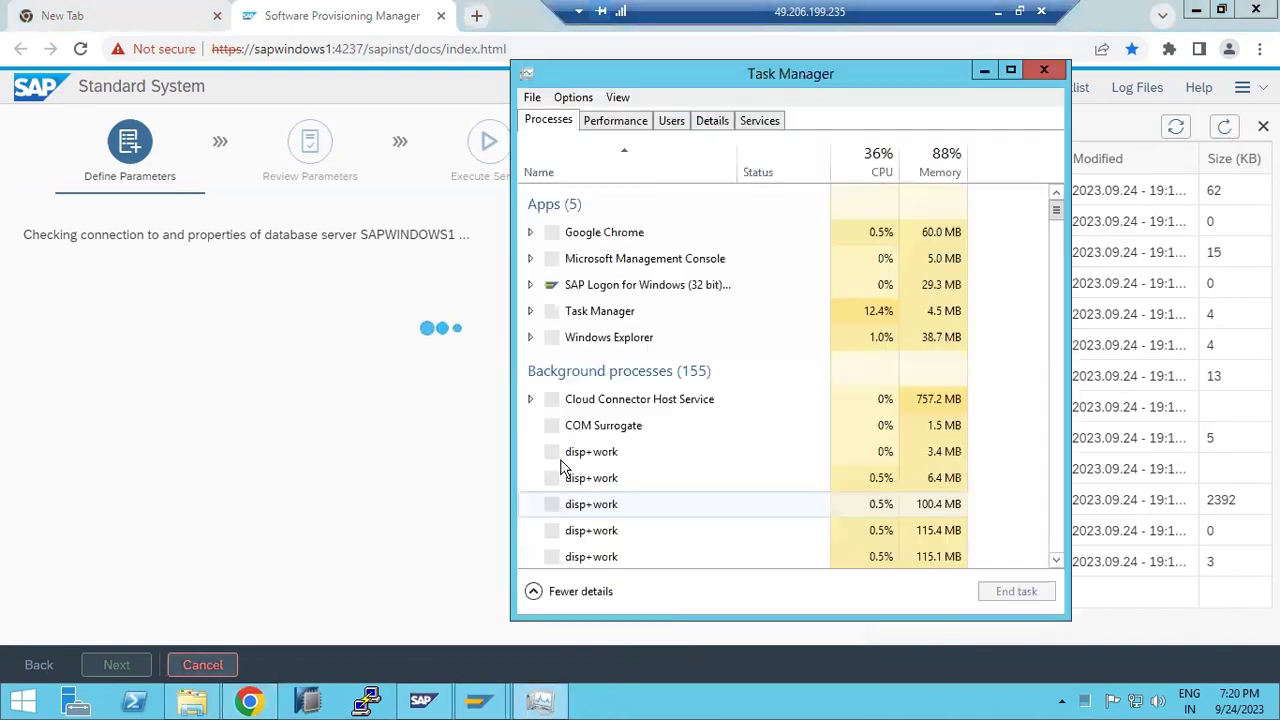
click(606, 125)
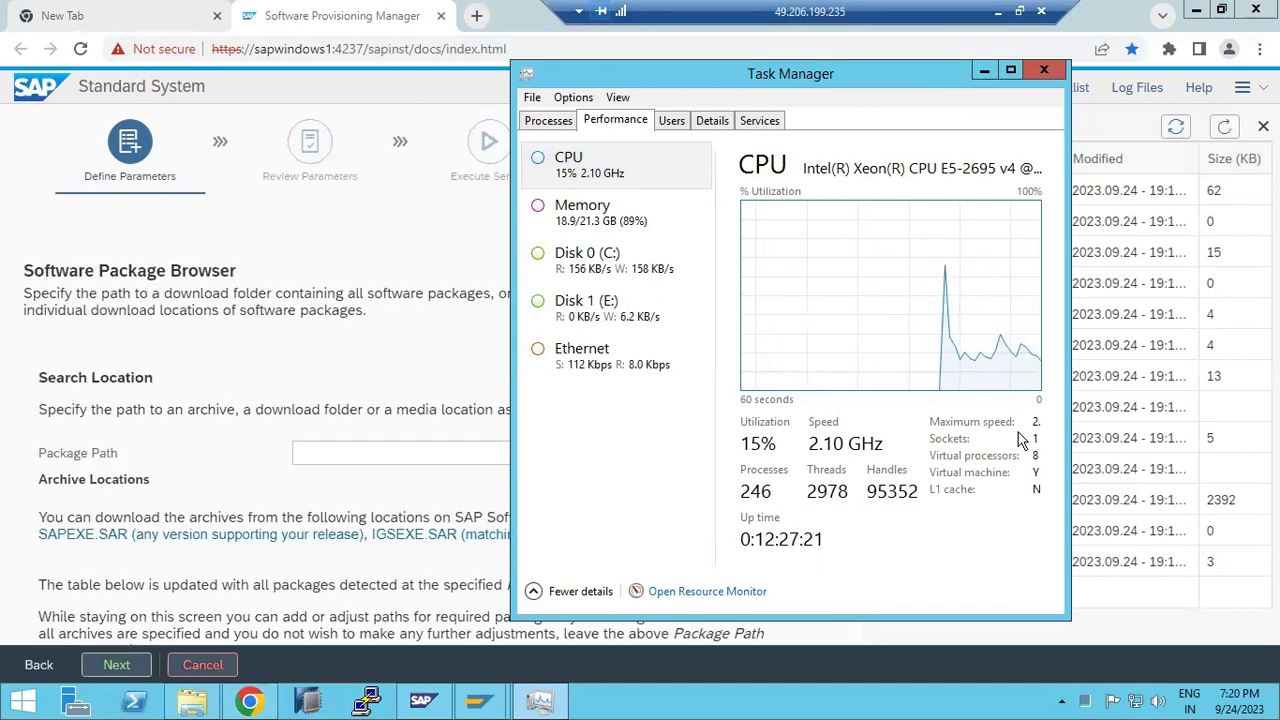
click(278, 392)
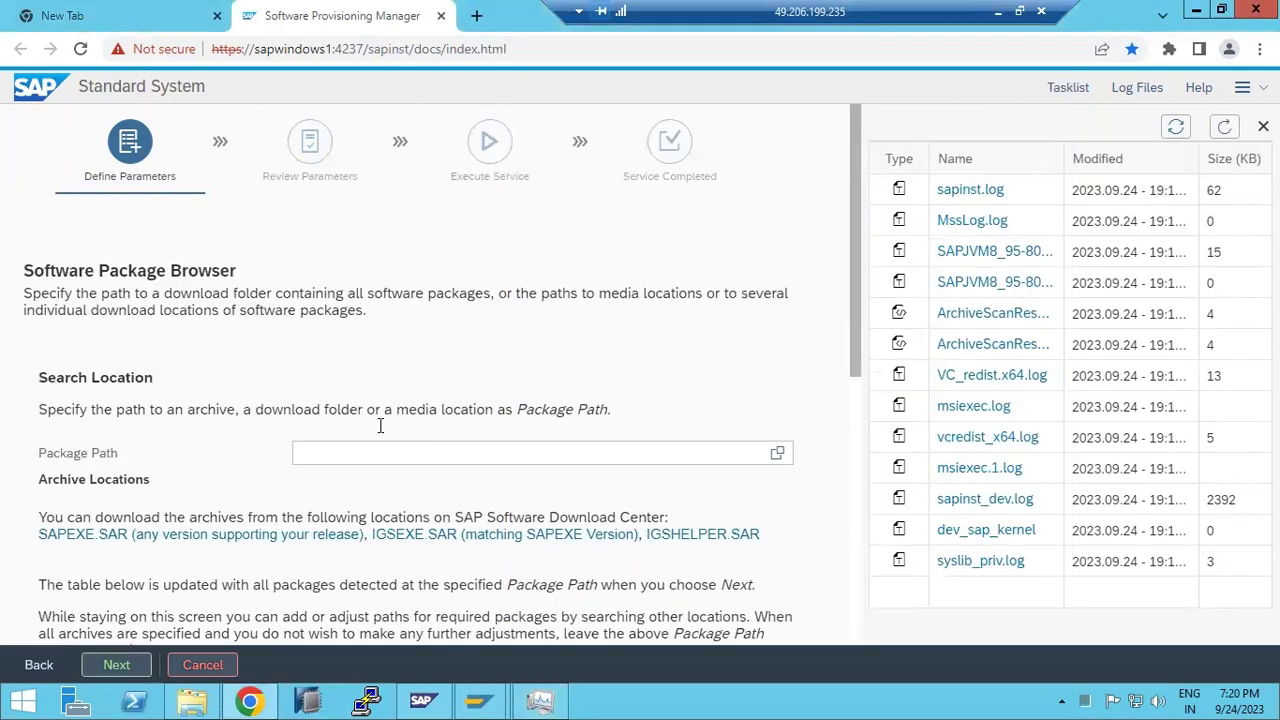
- Browse to E:\SAPSOFTWARES\JAVASOFTWARES\kernel as the package path for the kernel archives and continue
click(777, 453)
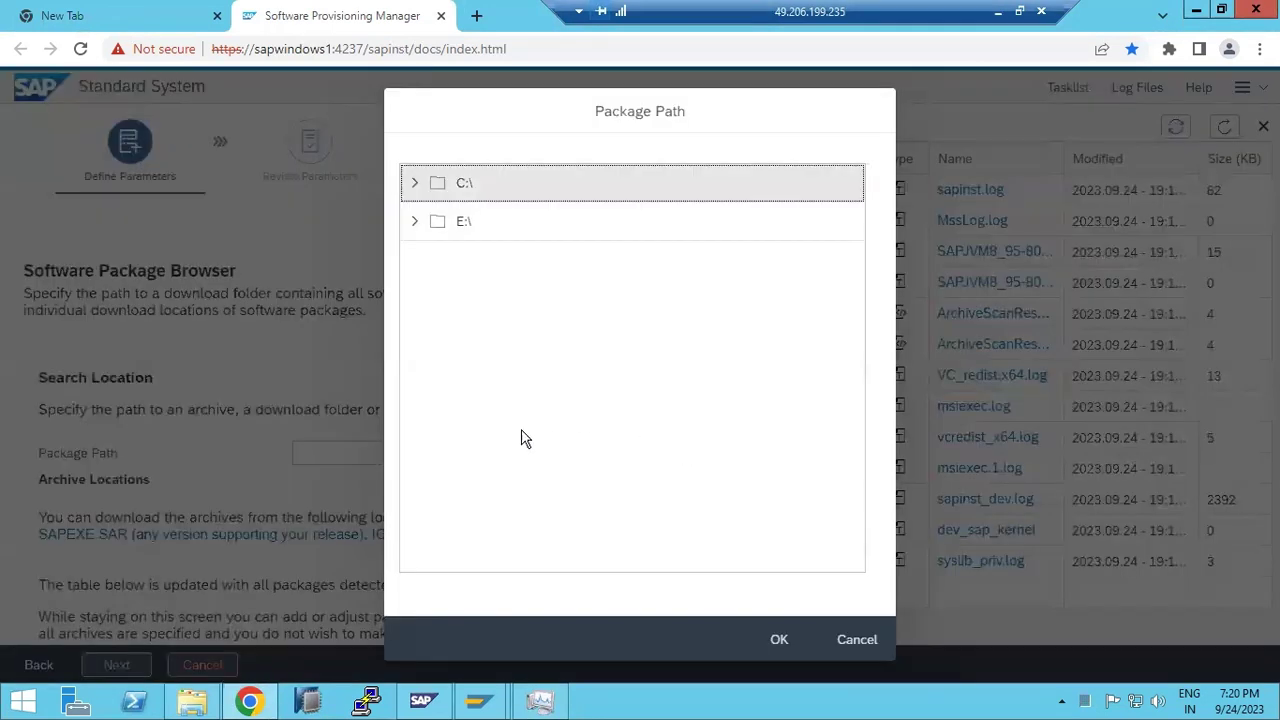
click(410, 225)
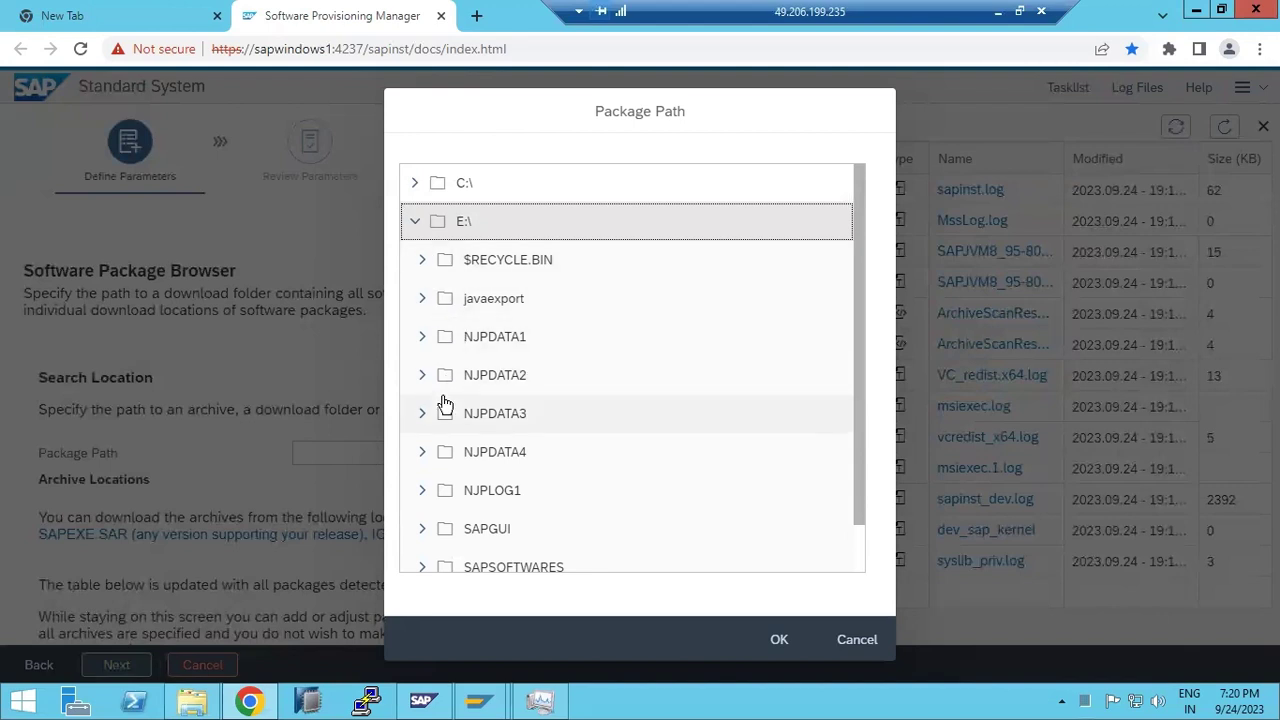
scroll(445, 402, down, 1)
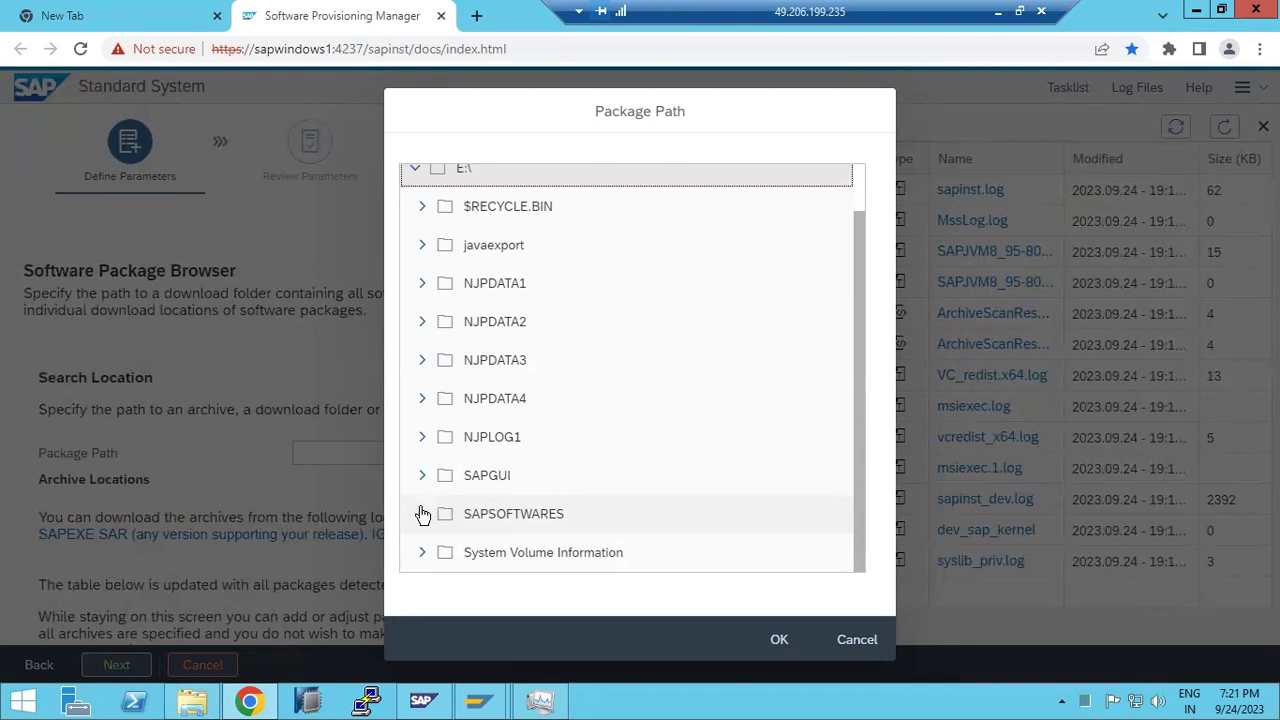
click(423, 700)
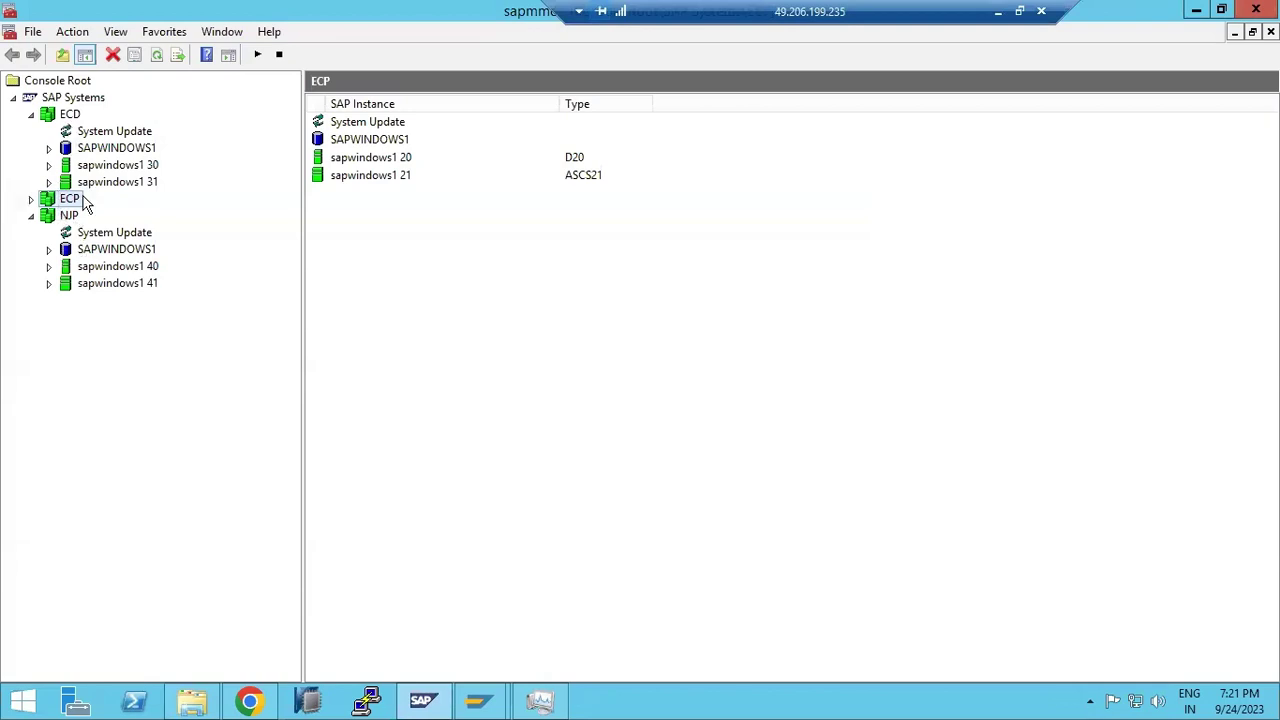
click(423, 701)
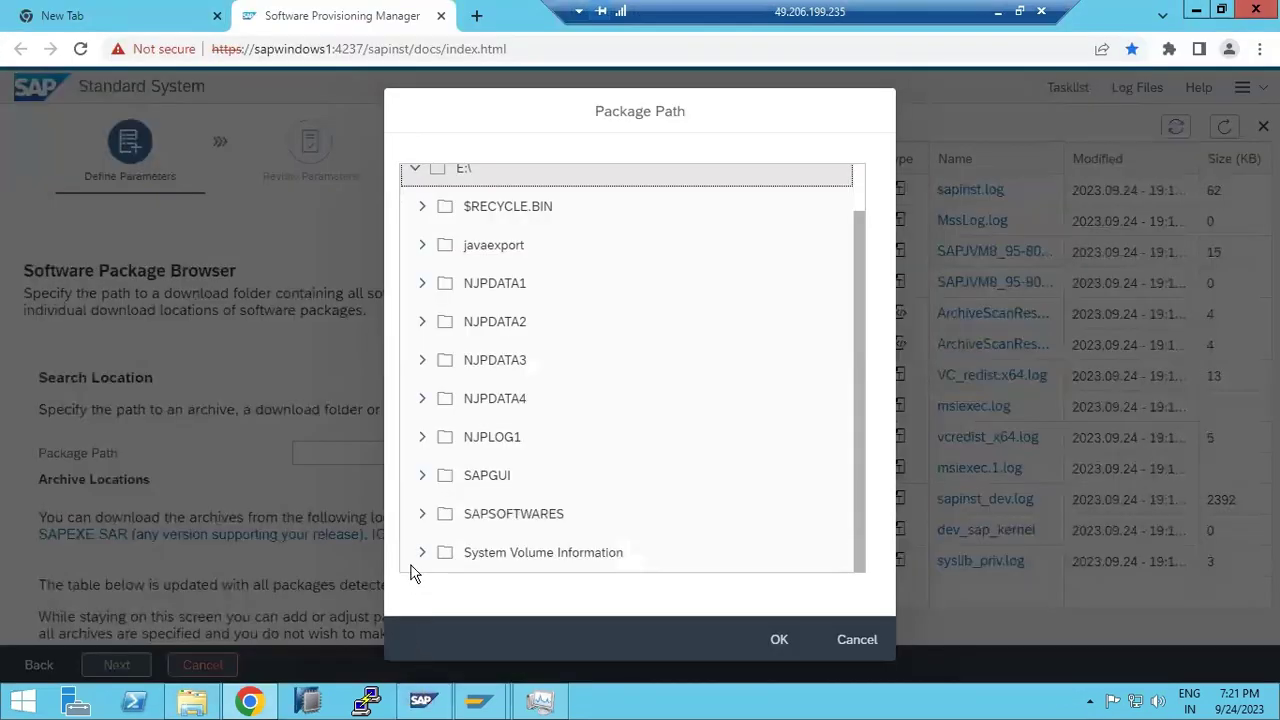
click(422, 514)
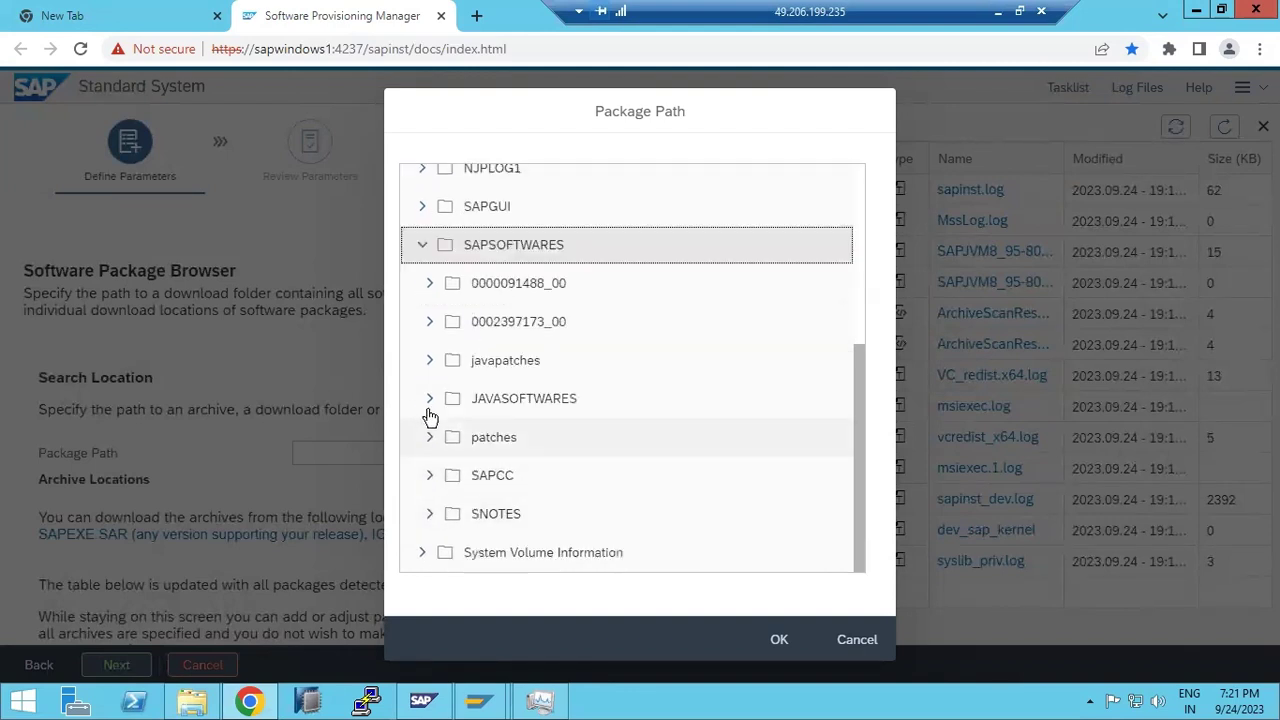
click(430, 399)
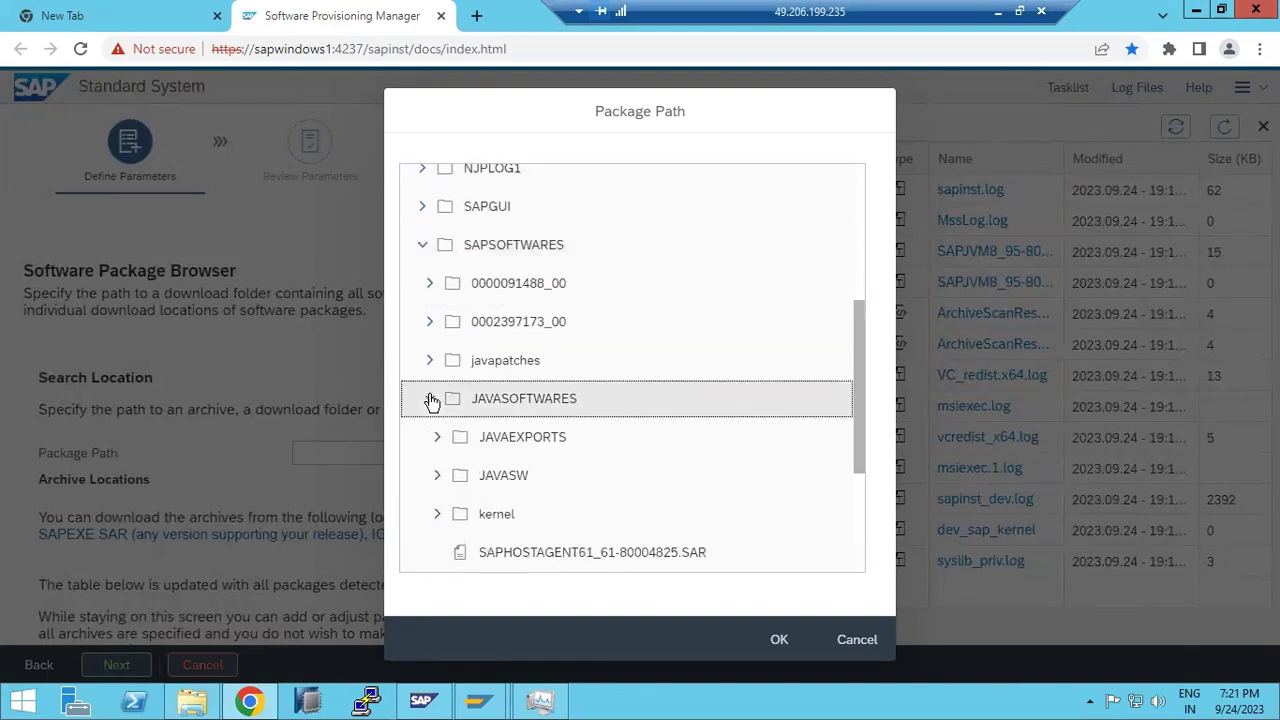
click(476, 514)
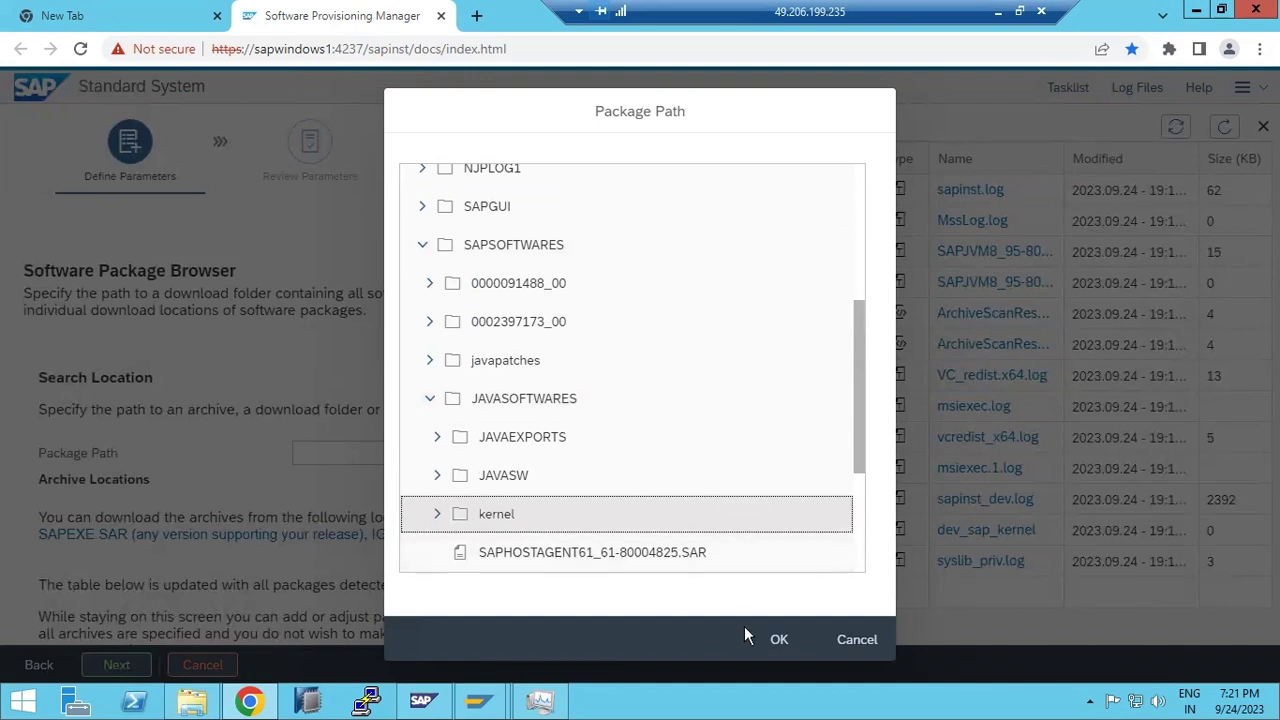
click(765, 643)
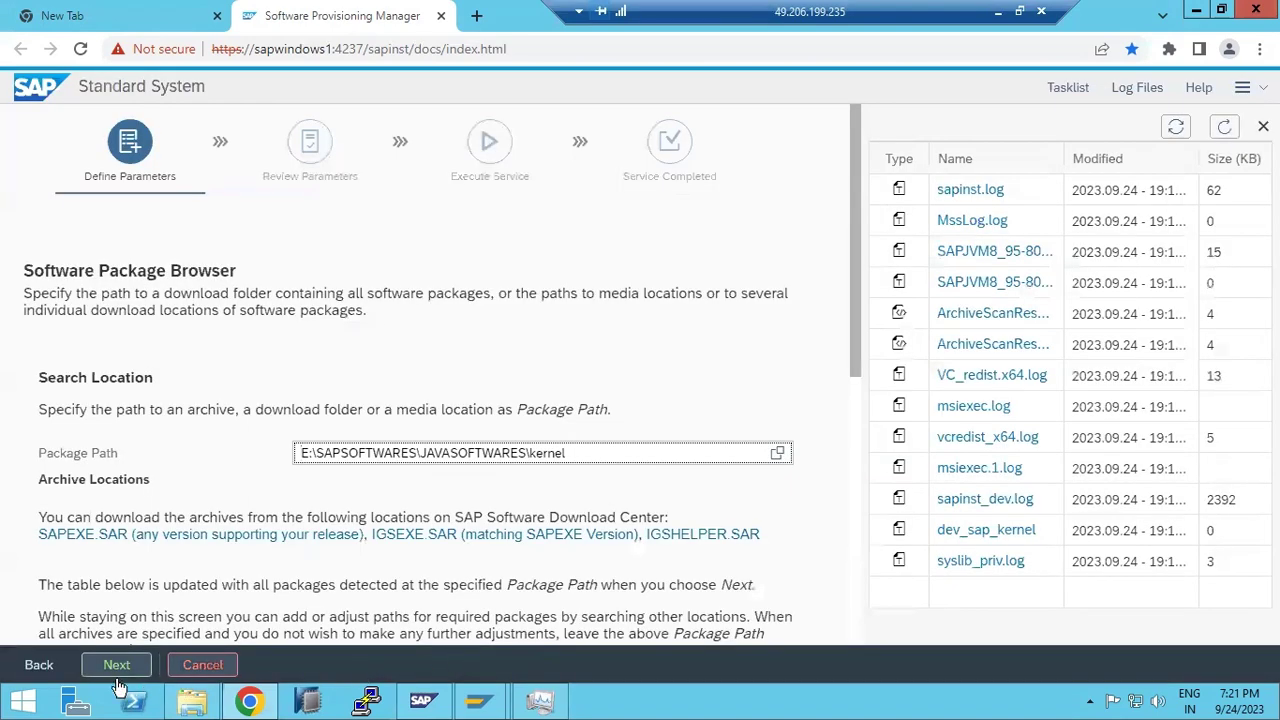
click(106, 664)
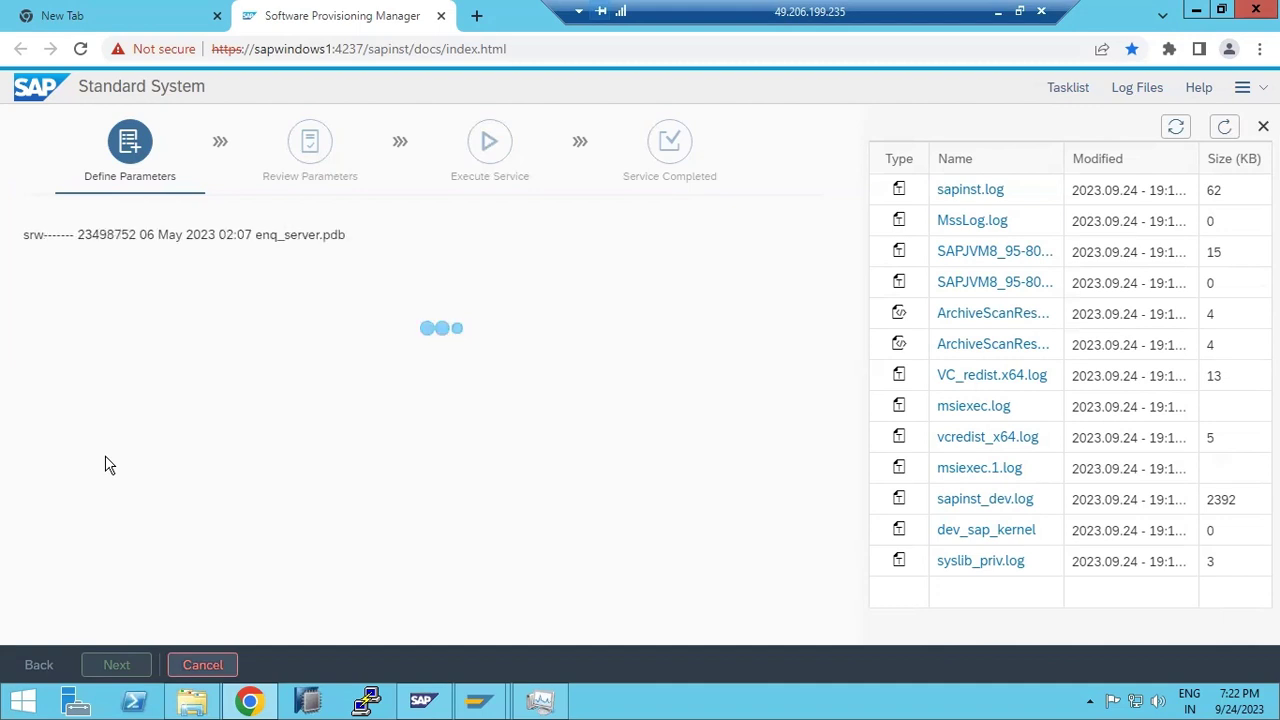
- Check the latest sapinst.log entries during archive extraction, close the log, and refresh the log file list
click(195, 702)
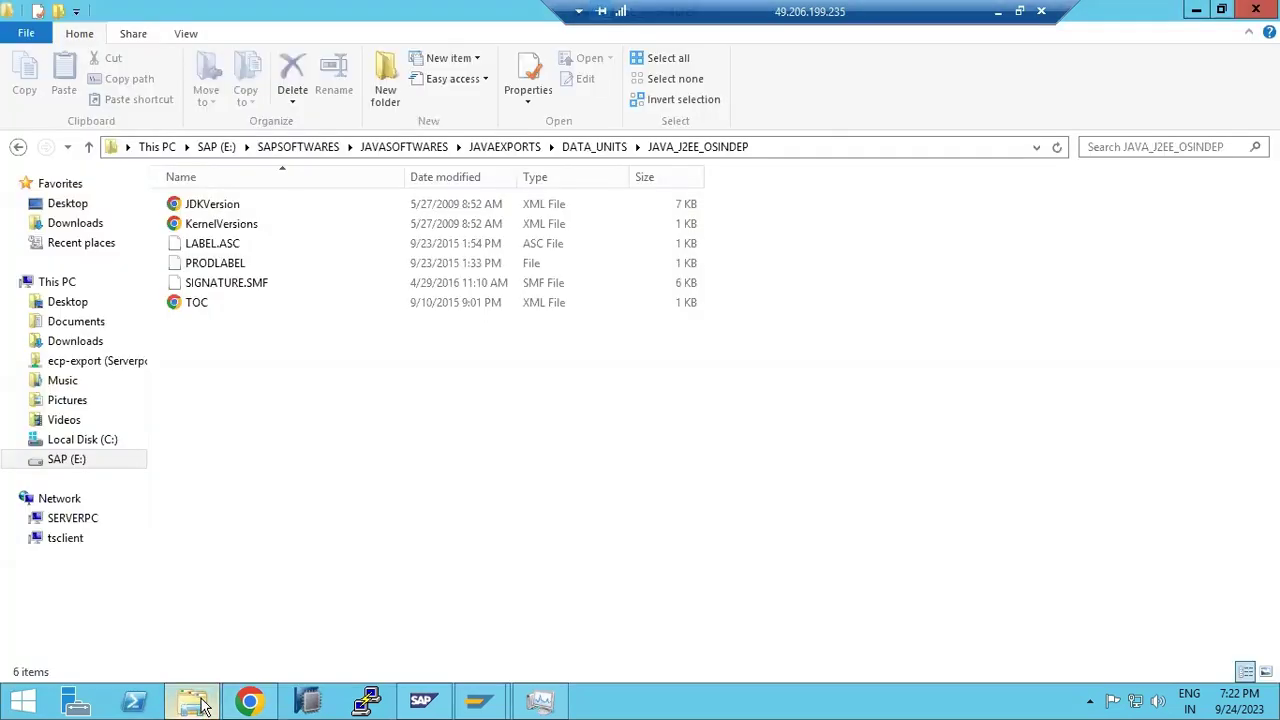
click(195, 702)
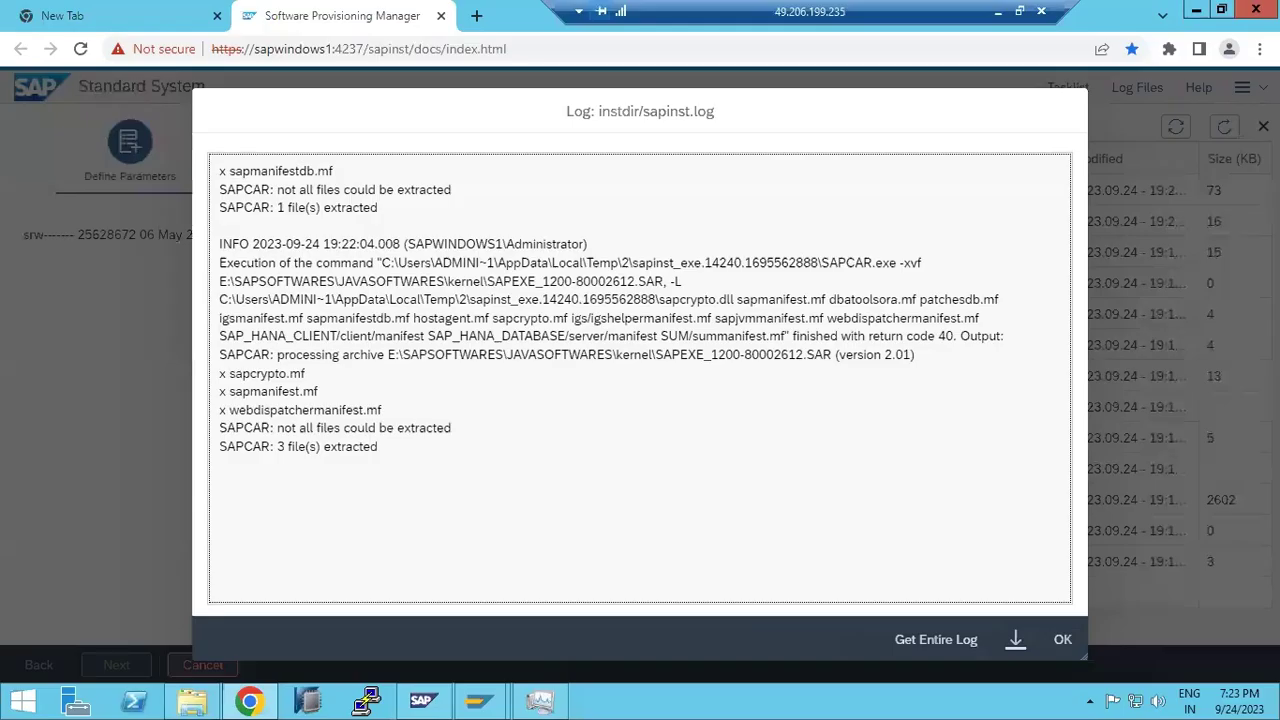
click(1060, 639)
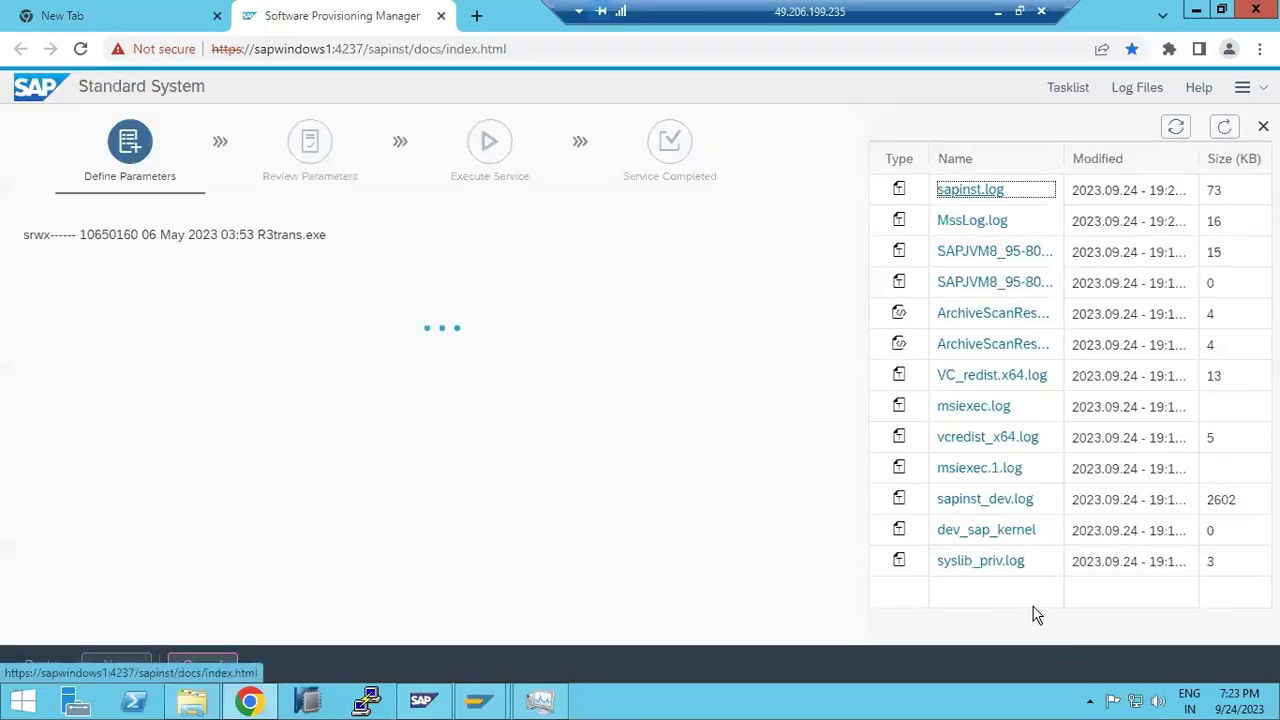
click(1226, 127)
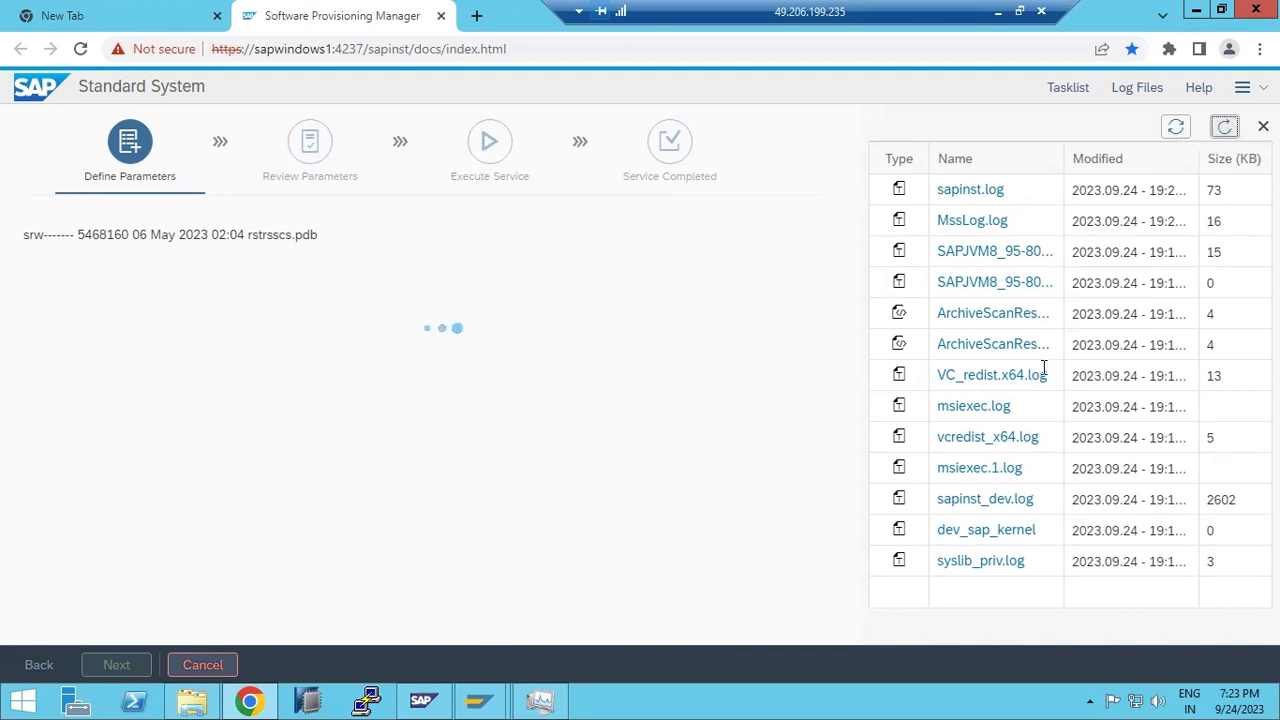
- Locate the javaexport folder on the SAP (E:) drive in File Explorer and return to the installer
click(194, 703)
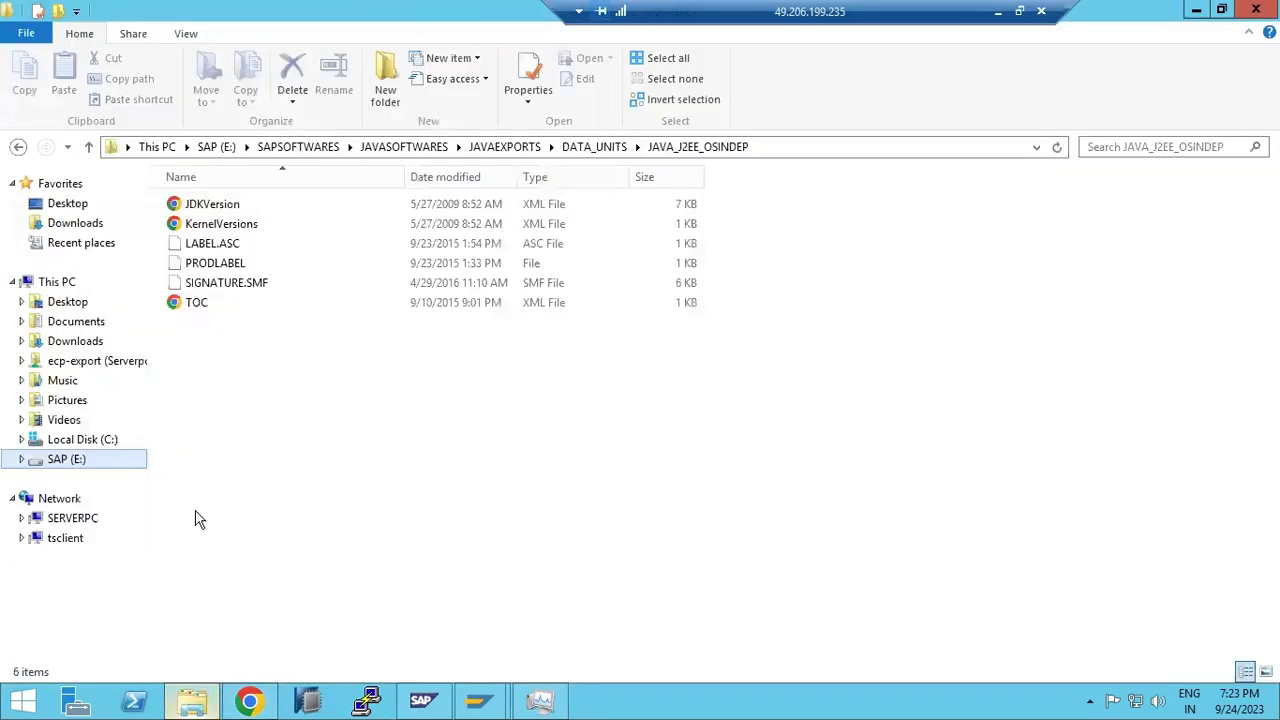
click(216, 148)
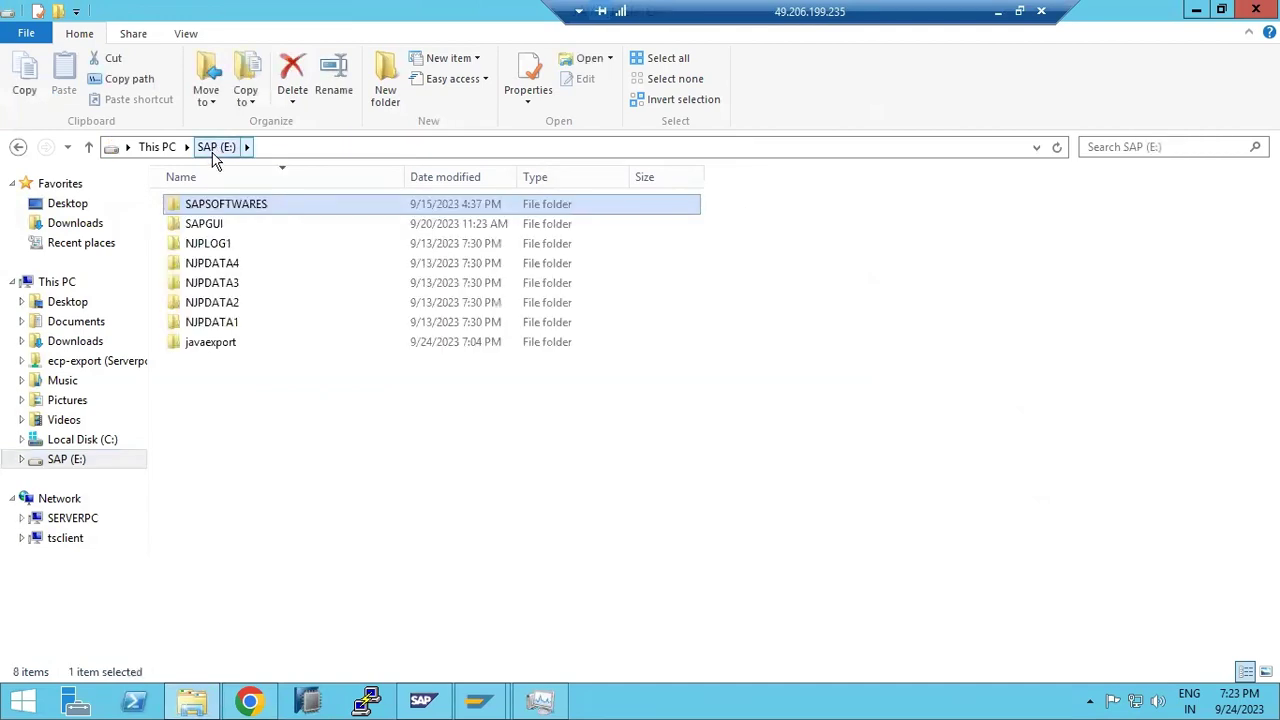
double_click(212, 345)
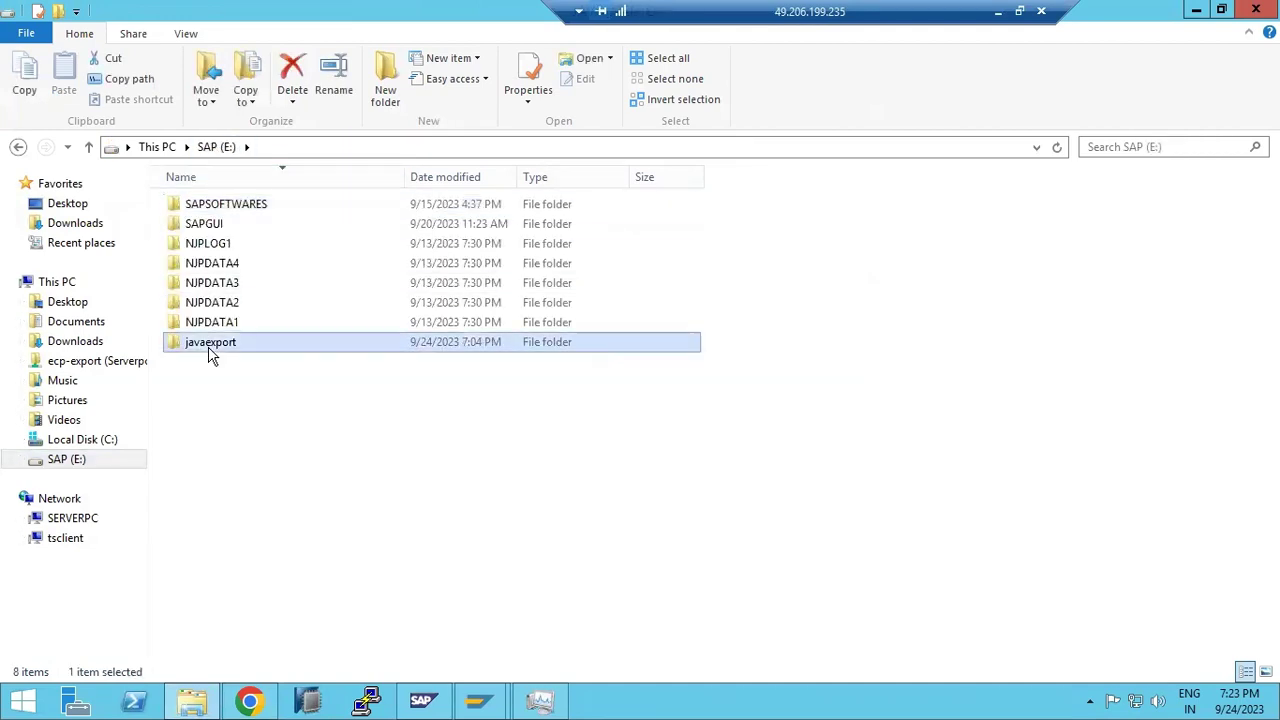
click(206, 694)
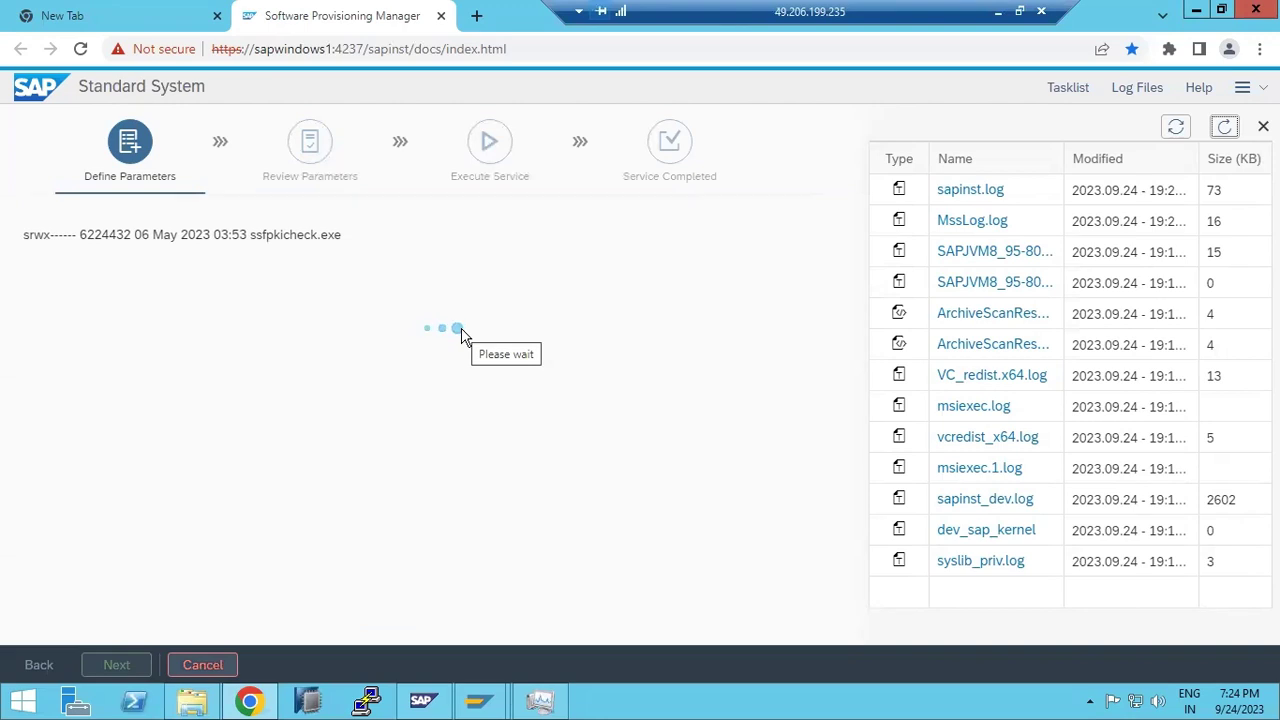
click(422, 700)
click(47, 215)
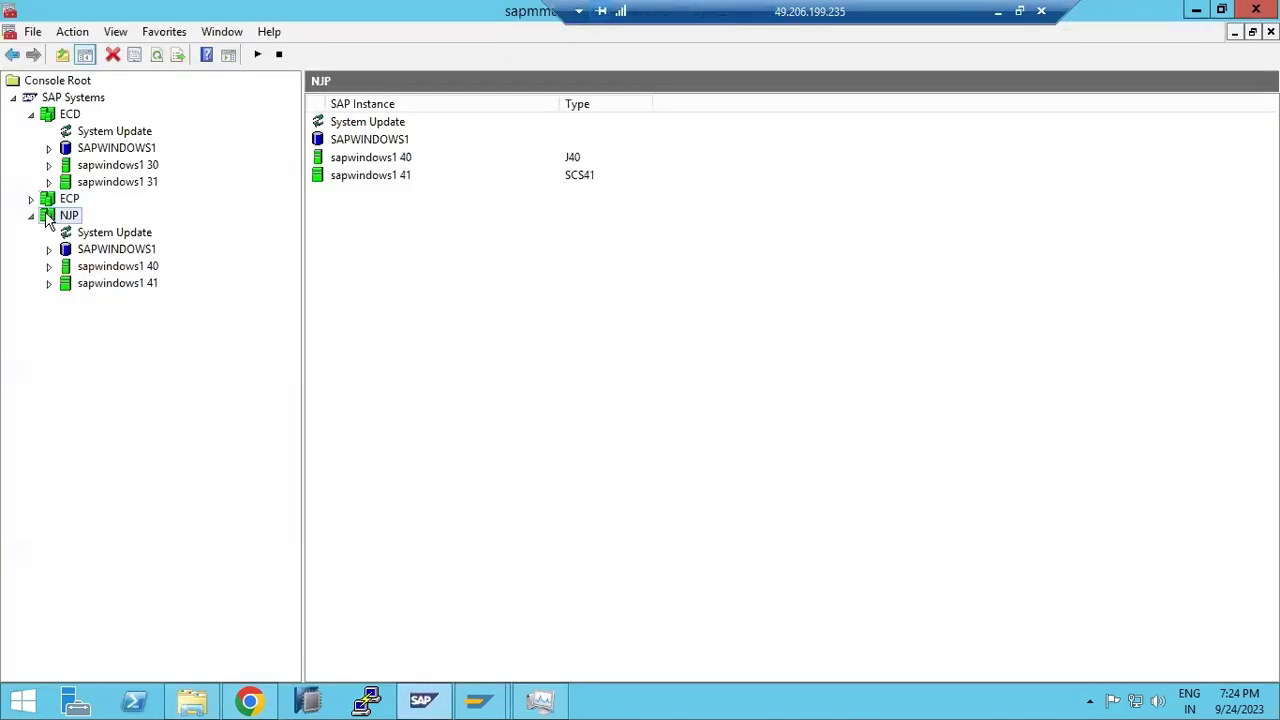
right_click(47, 215)
click(92, 247)
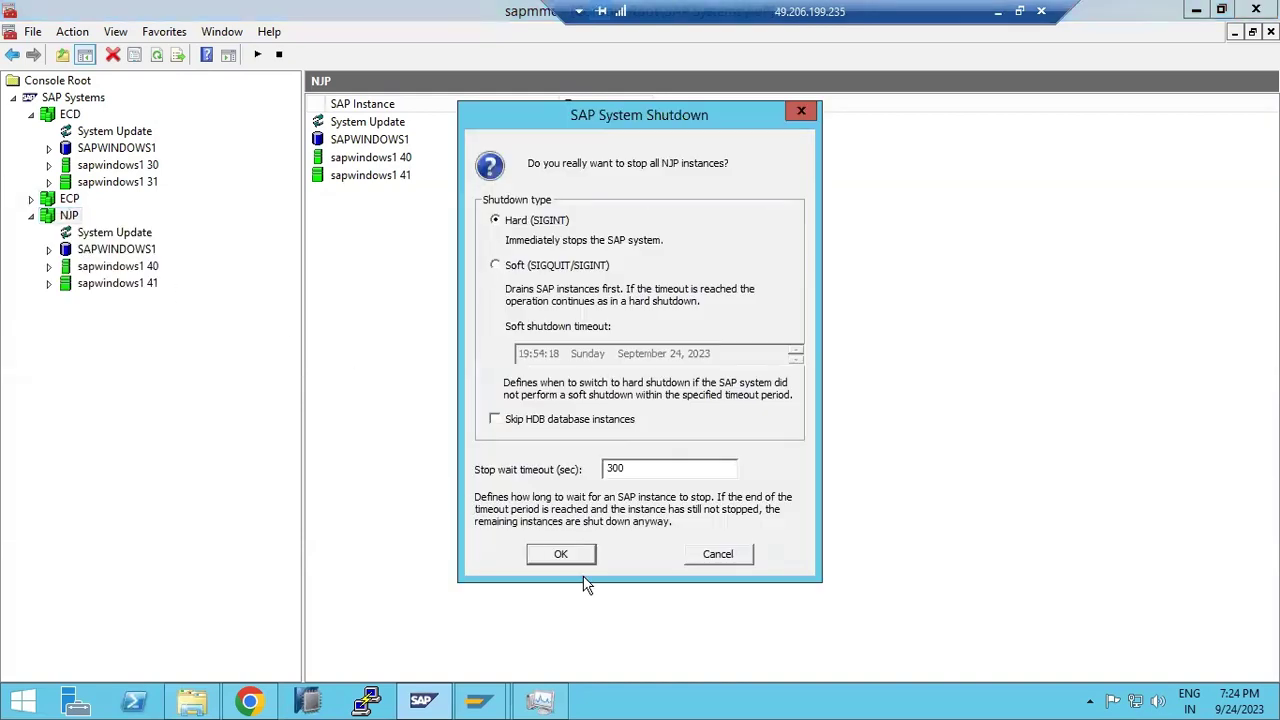
click(722, 558)
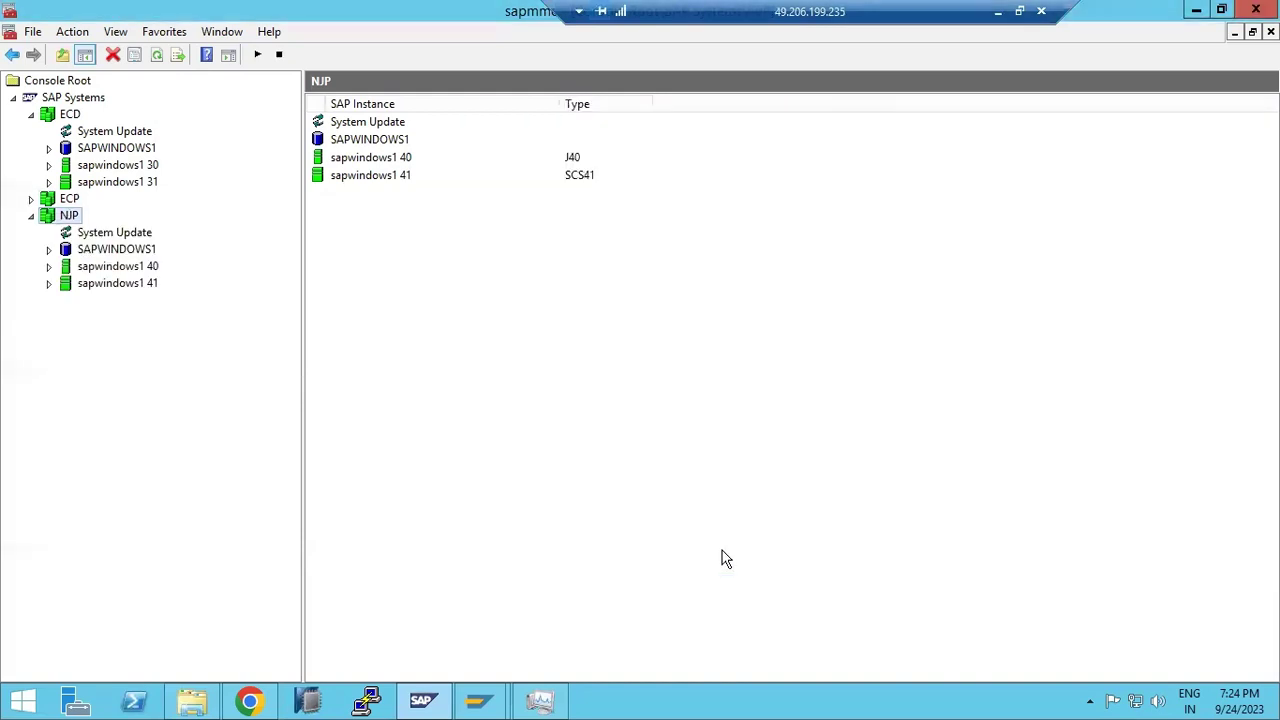
click(276, 692)
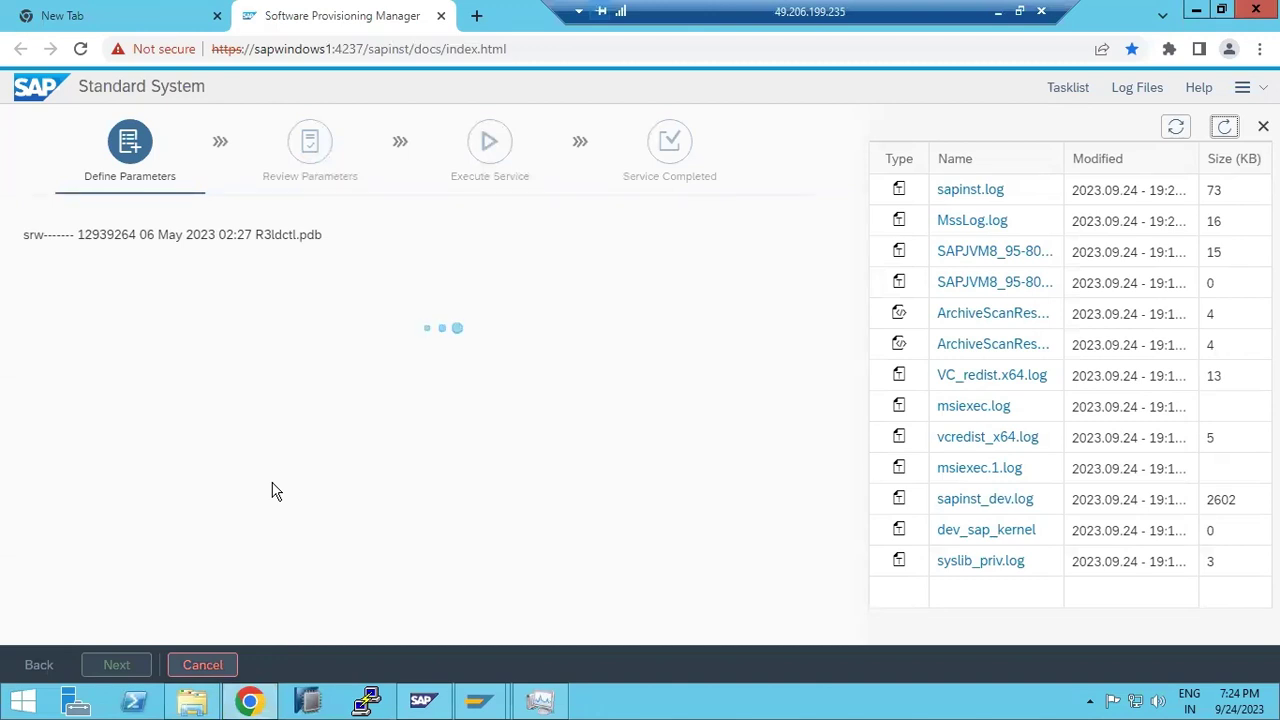
- Check the latest sapinst.log entries, close the log, and continue past the detected kernel packages
click(968, 189)
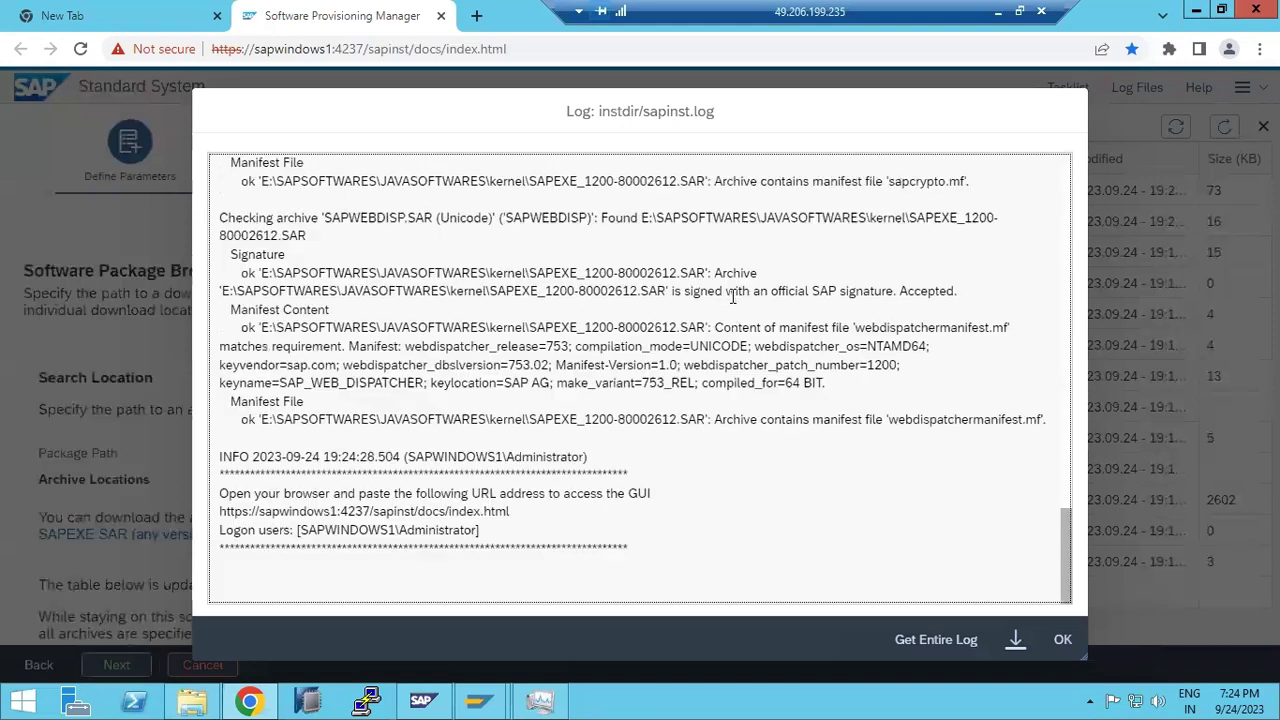
click(1063, 641)
scroll(474, 557, down, 5)
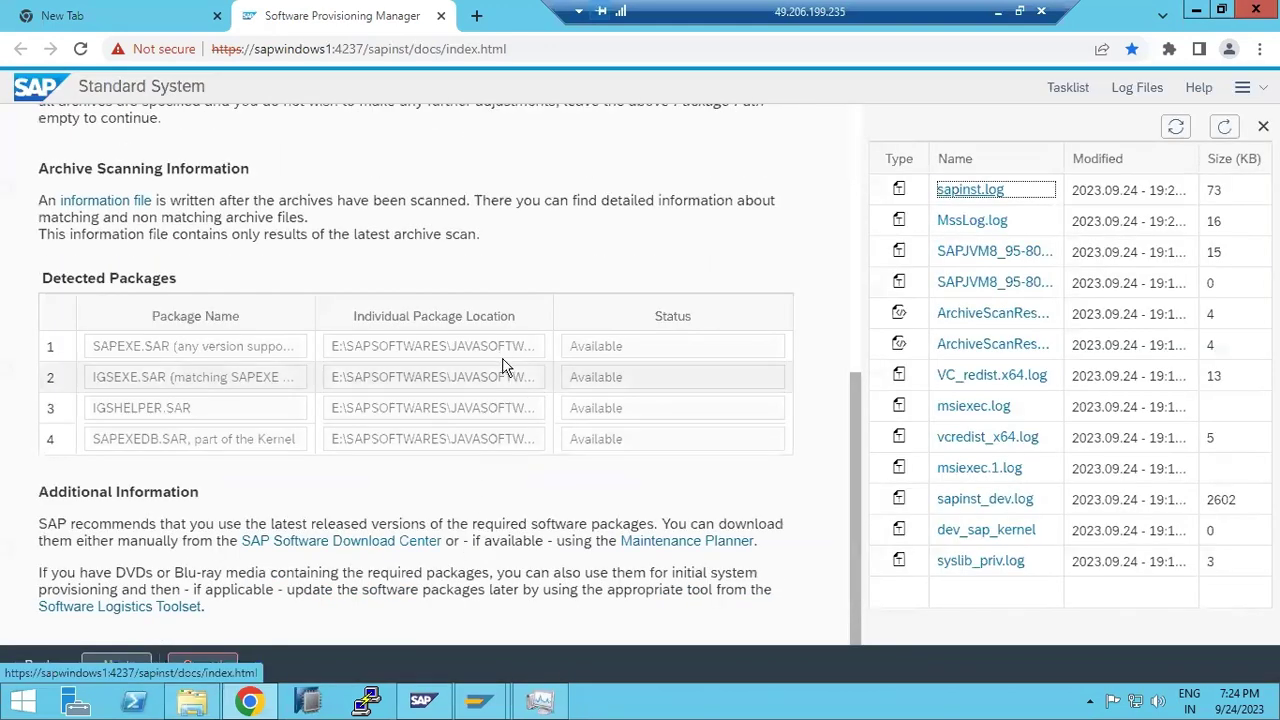
click(130, 664)
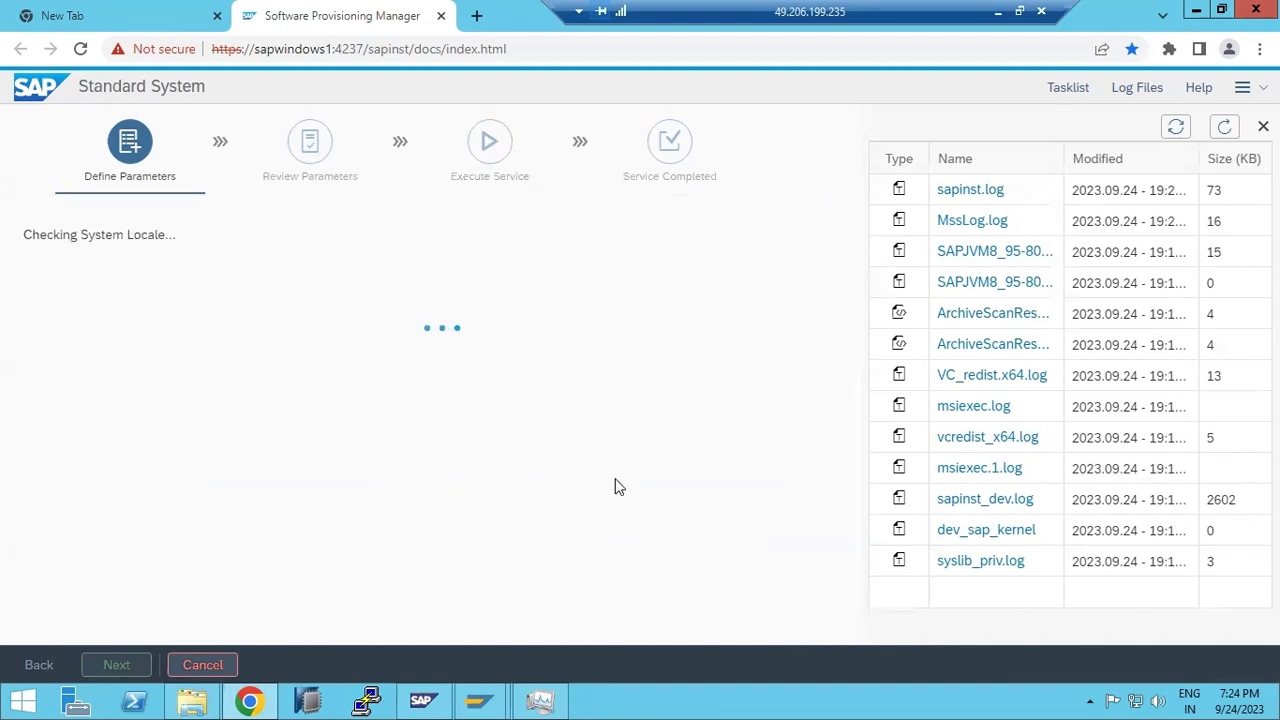
- Refresh the log file list, deselect the upgrade of the existing SAP Host Agent, and continue
click(1225, 127)
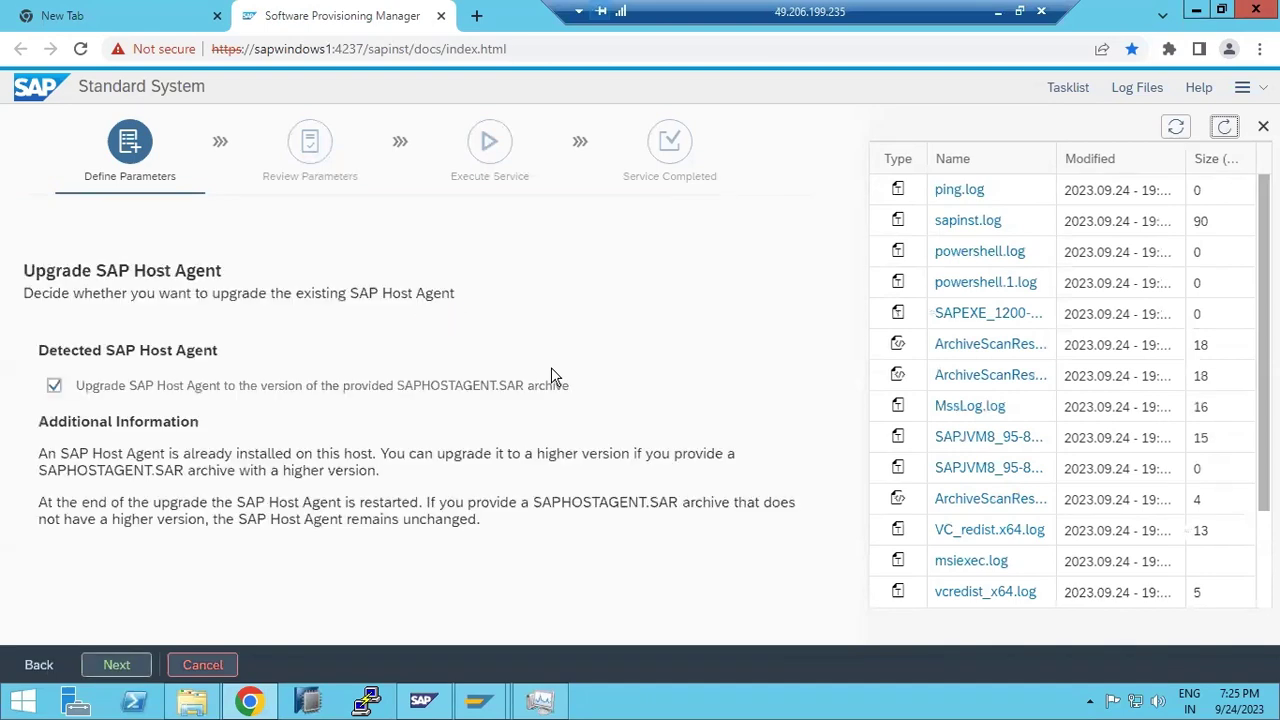
click(55, 387)
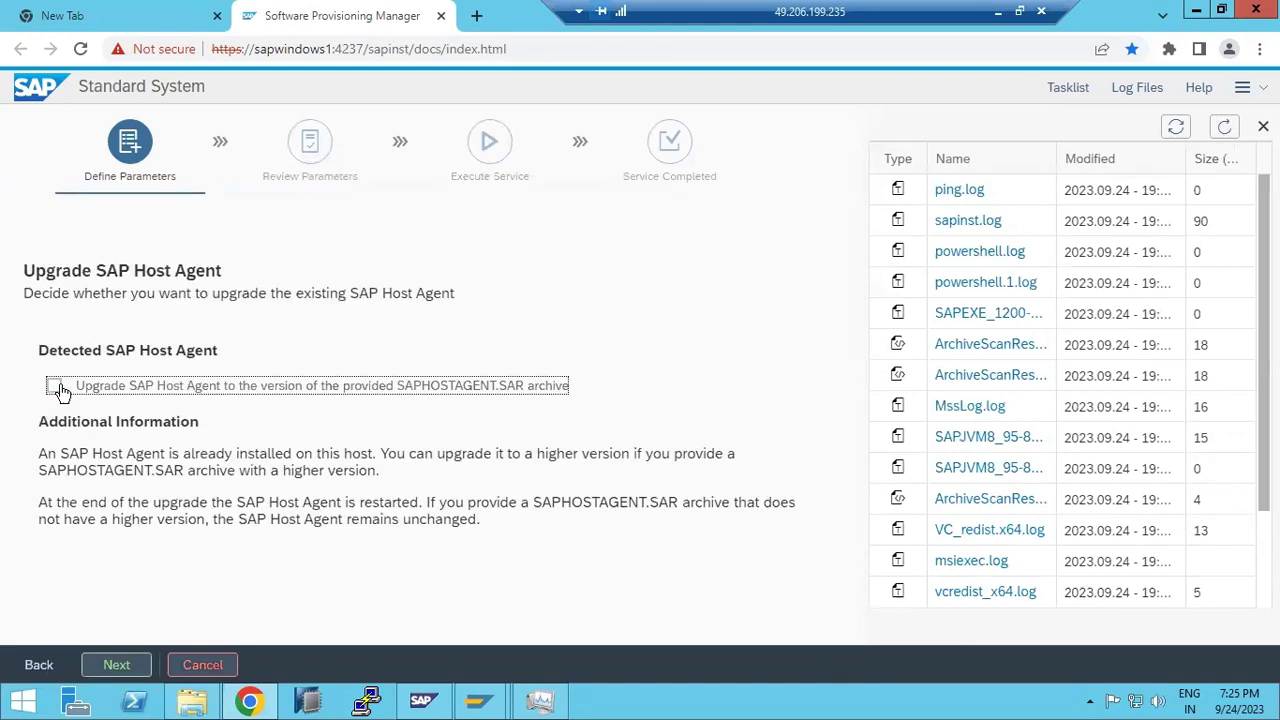
click(116, 663)
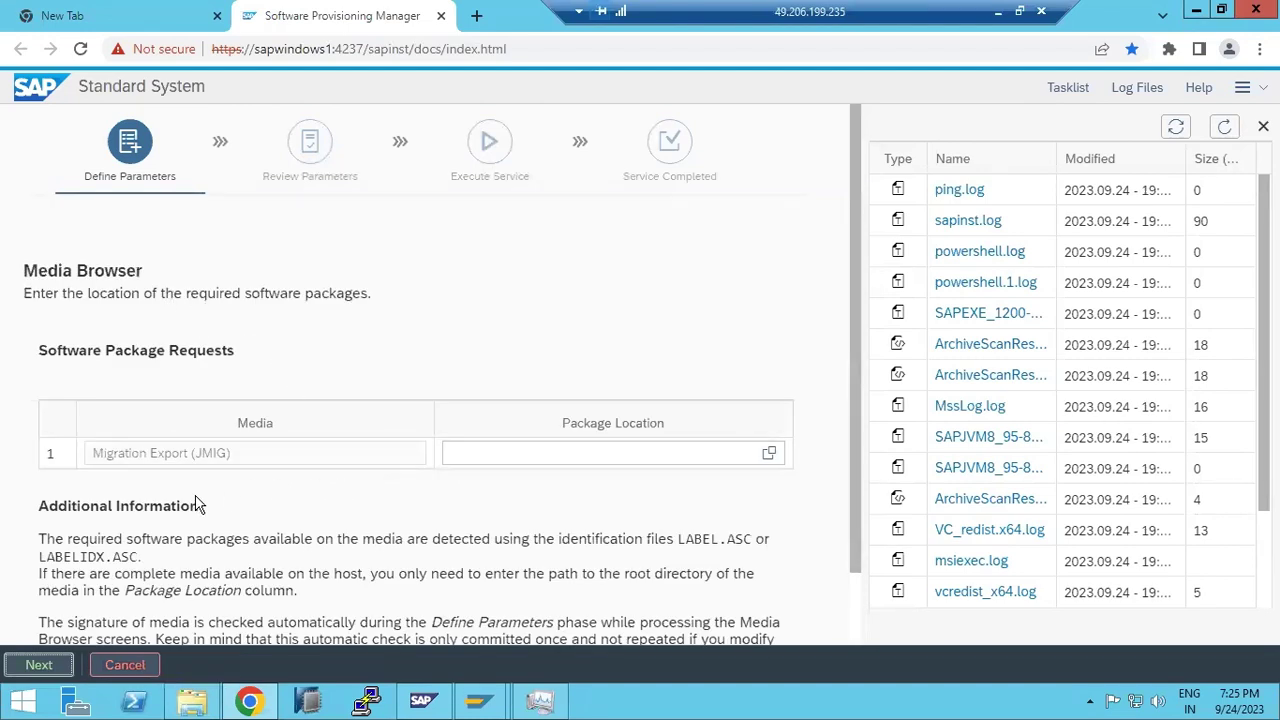
- Browse to E:\javaexport as the package location for the Migration Export (JMIG) media and continue
drag(116, 457, 164, 455)
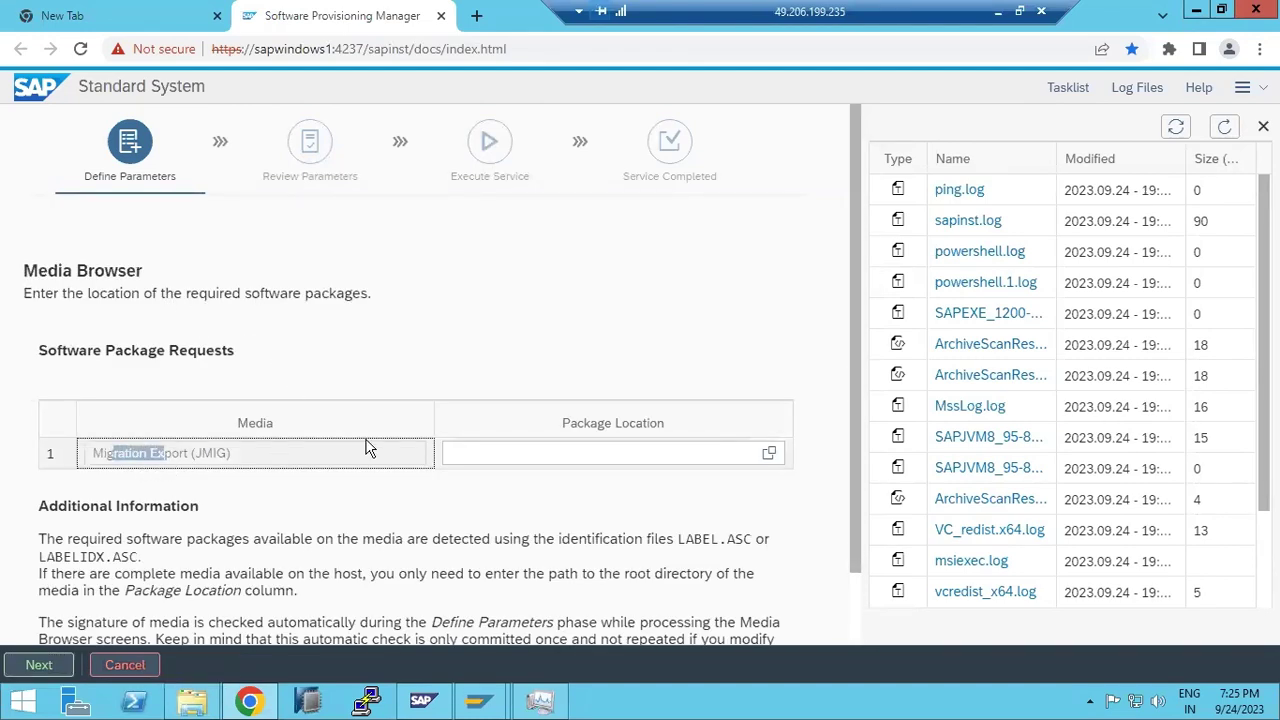
click(762, 455)
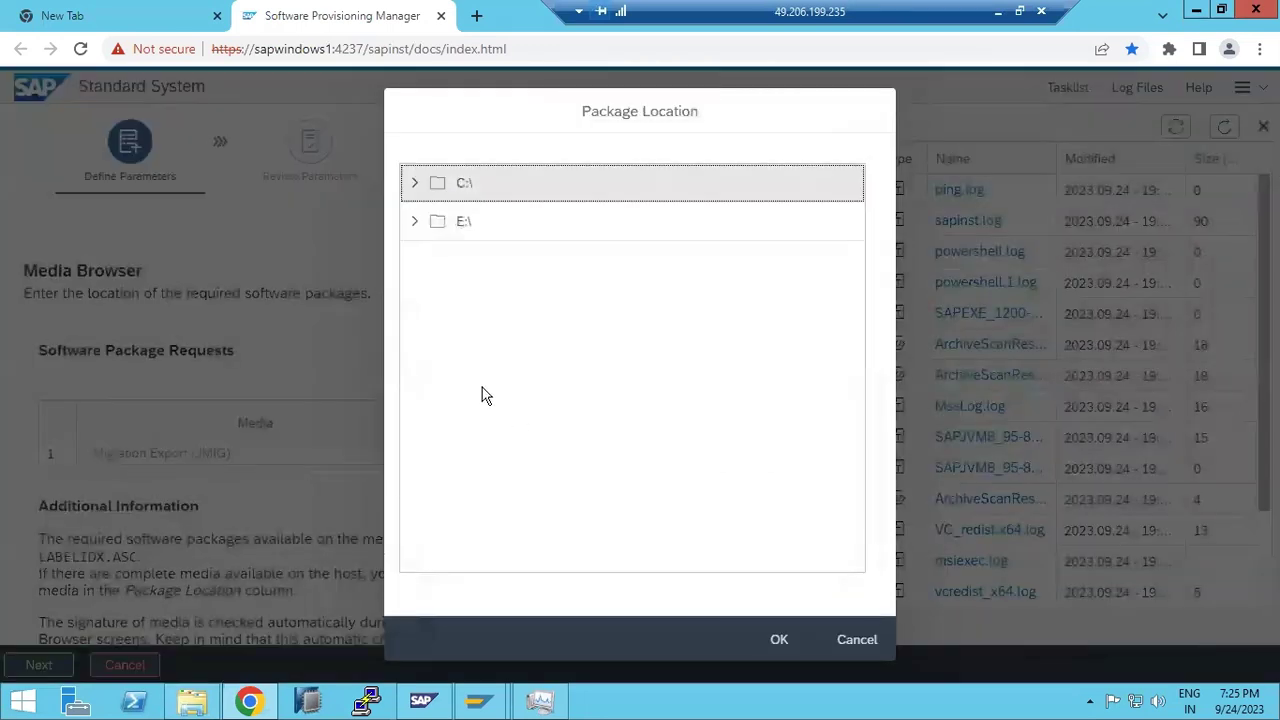
click(416, 223)
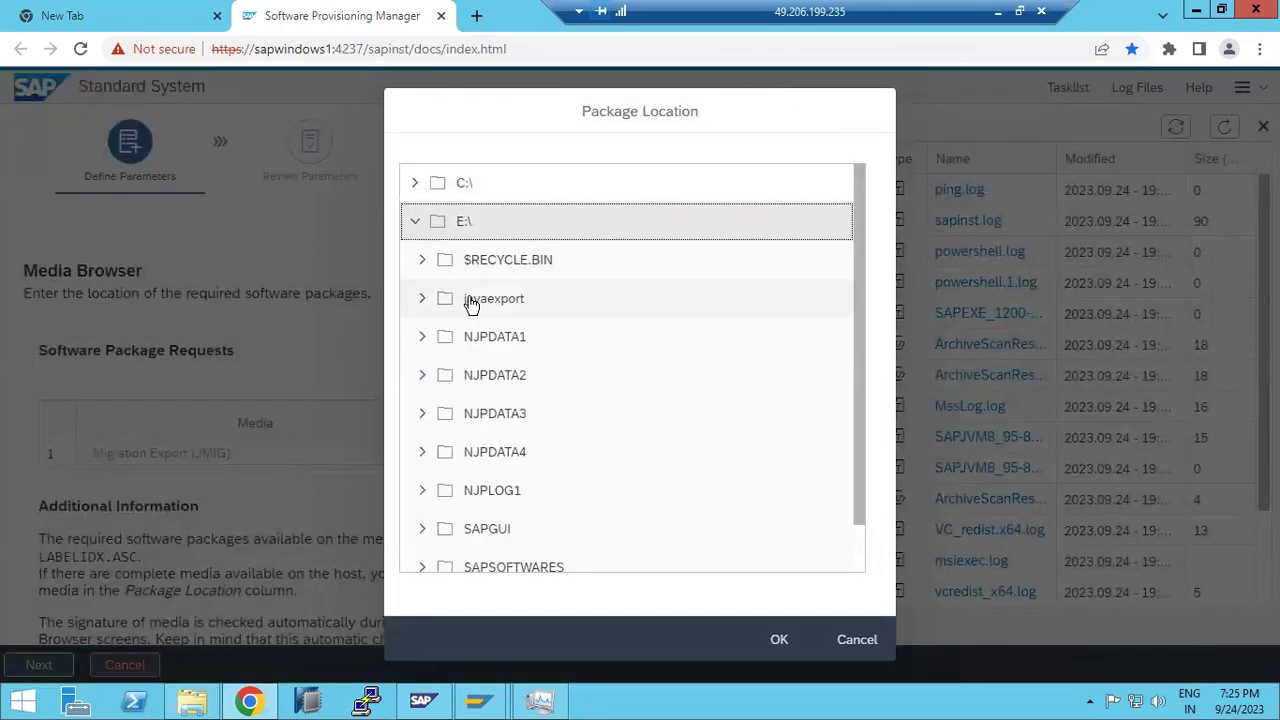
click(434, 298)
click(772, 645)
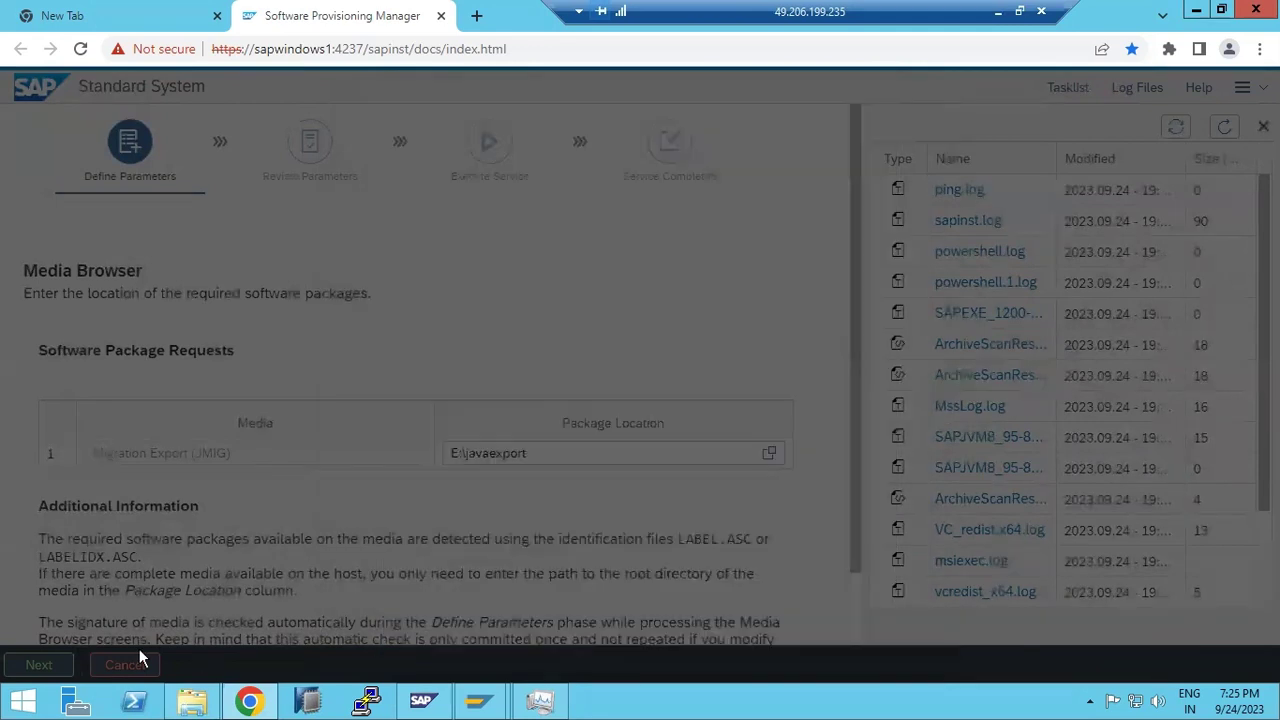
click(47, 662)
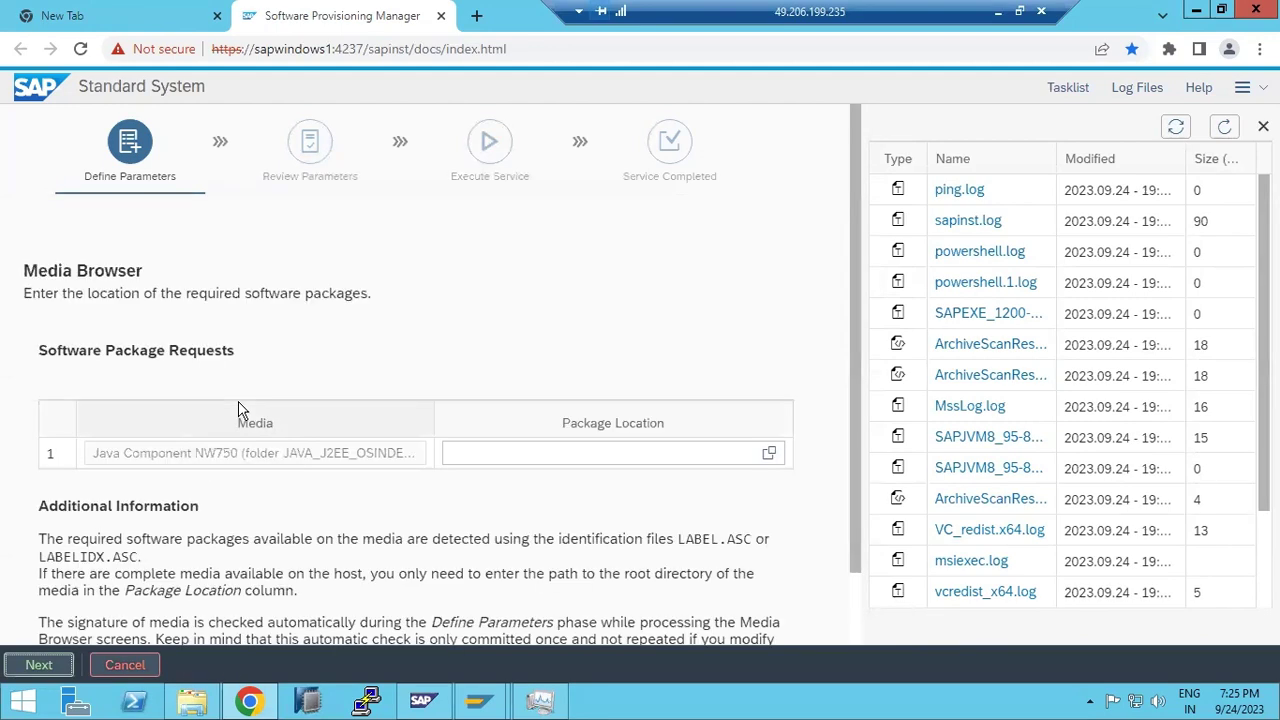
- In File Explorer, open E:\SAPSOFTWARES\JAVASOFTWARES\JAVAEXPORTS\DATA_UNITS\JAVA_J2EE_OSINDEP_J2EE_INST and copy its path
scroll(392, 540, down, 1)
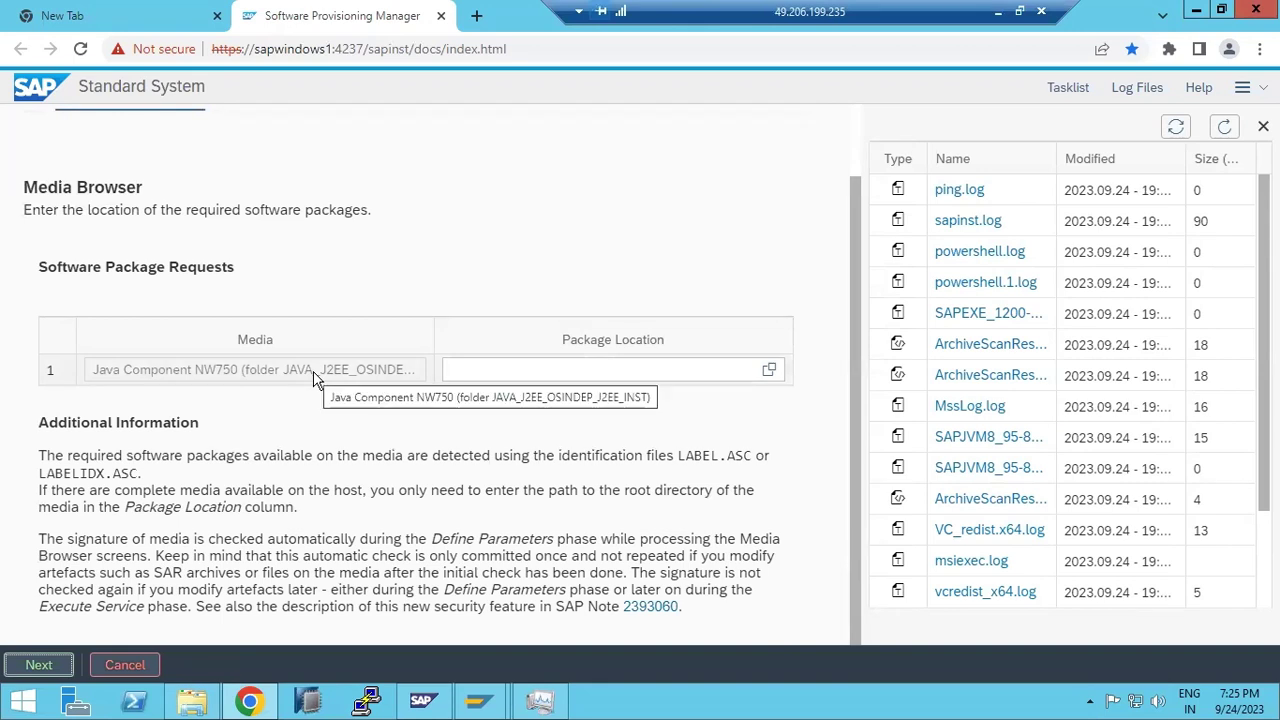
click(192, 700)
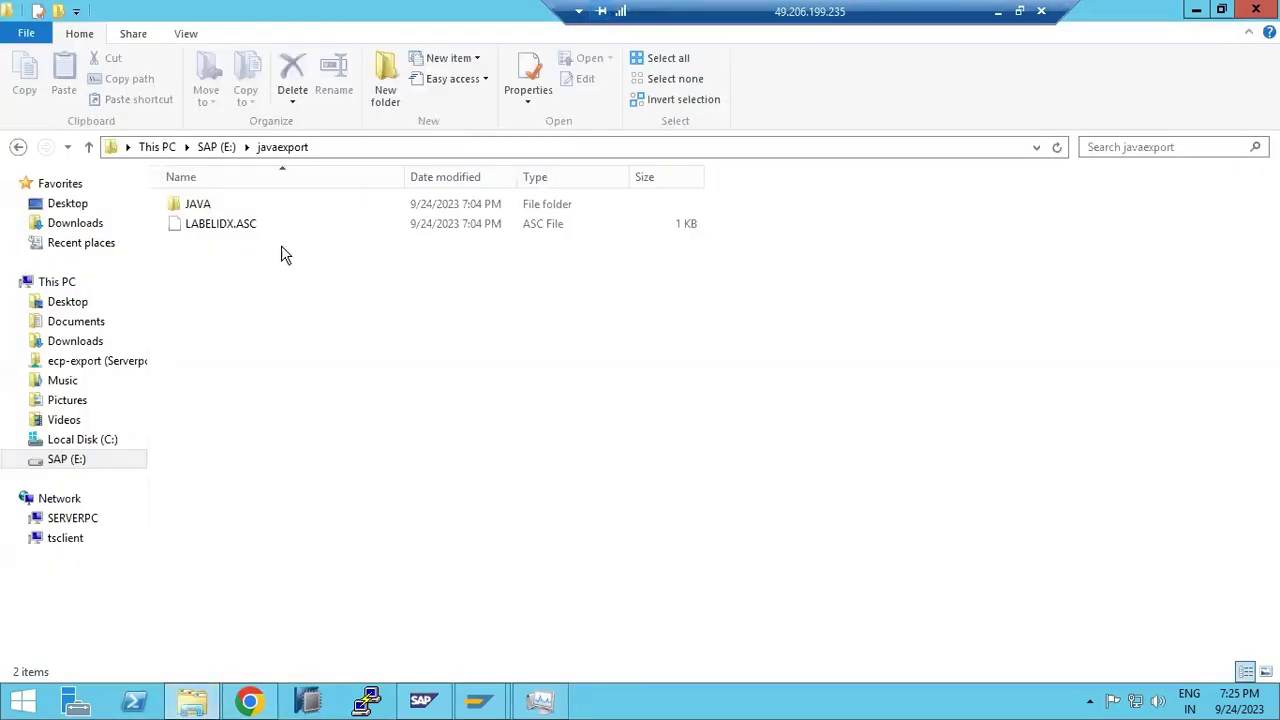
click(212, 148)
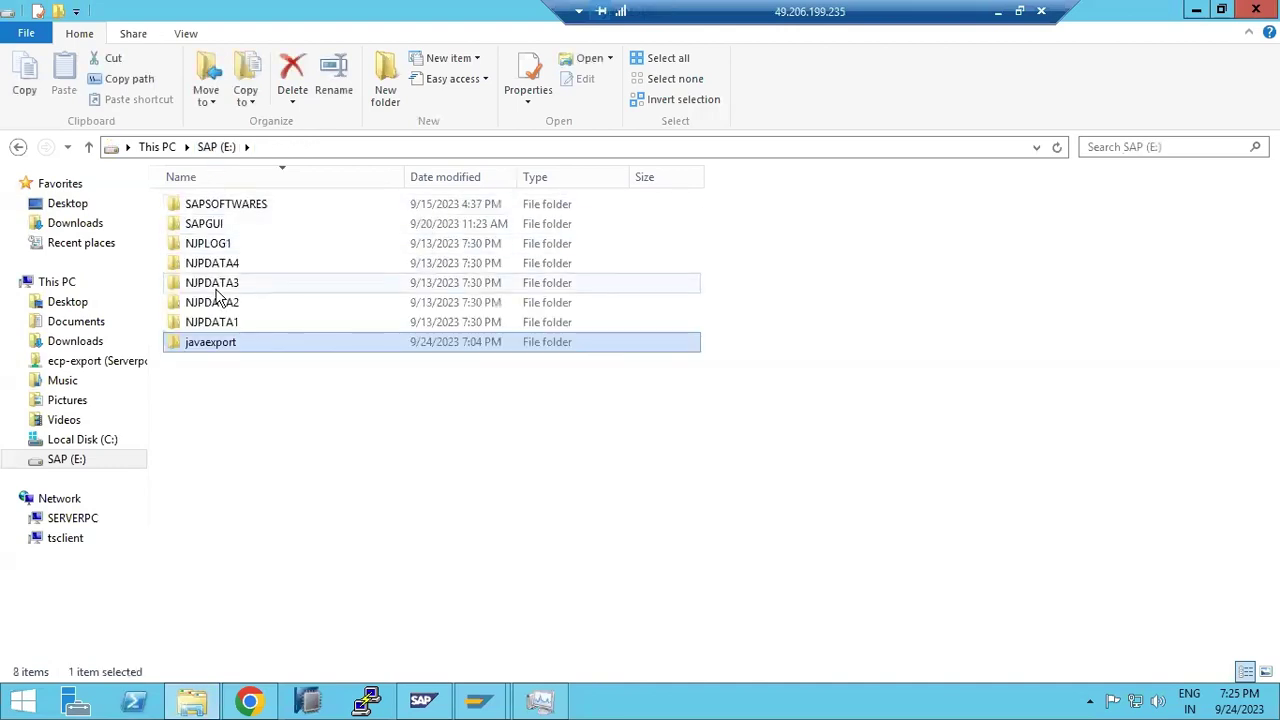
double_click(220, 205)
click(229, 266)
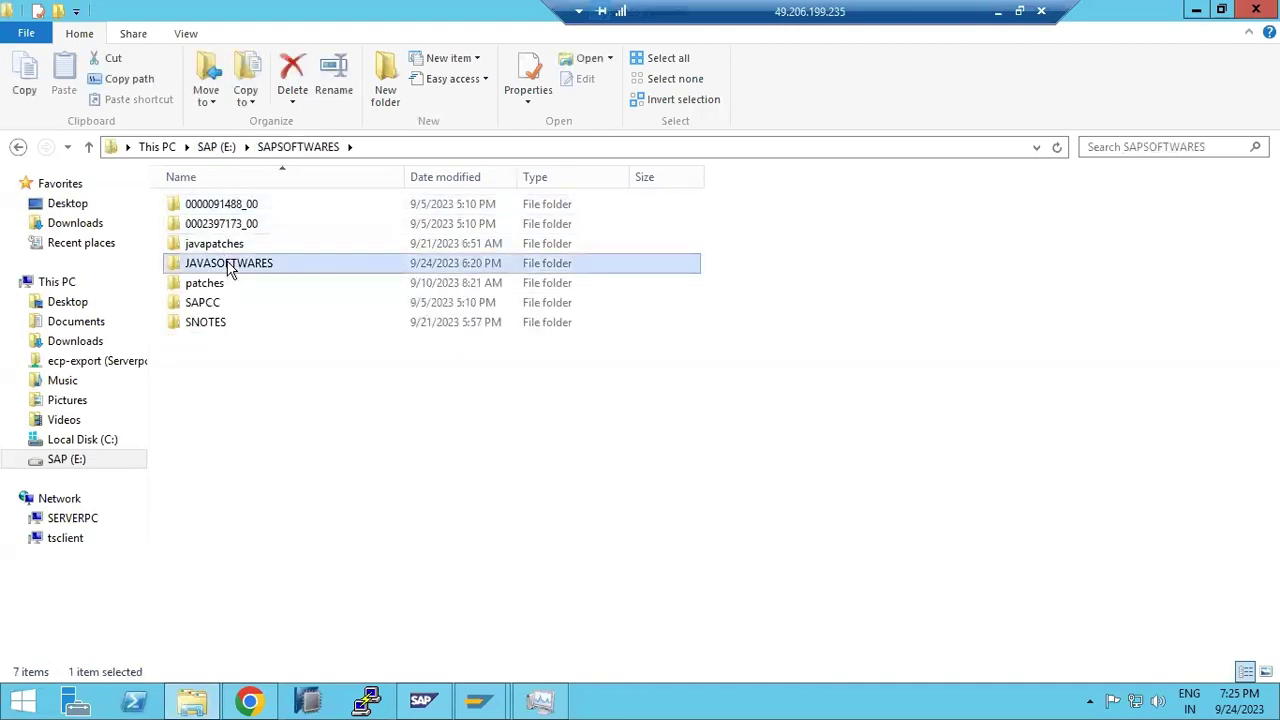
double_click(230, 268)
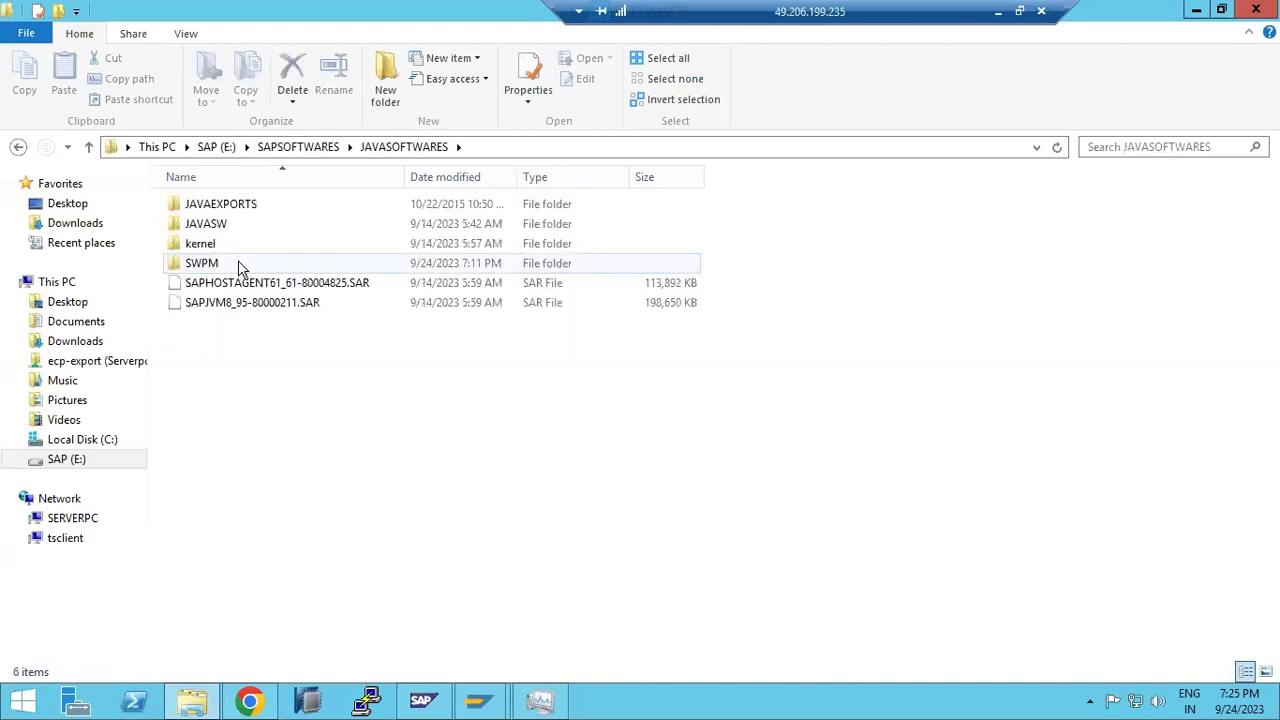
double_click(228, 205)
double_click(238, 206)
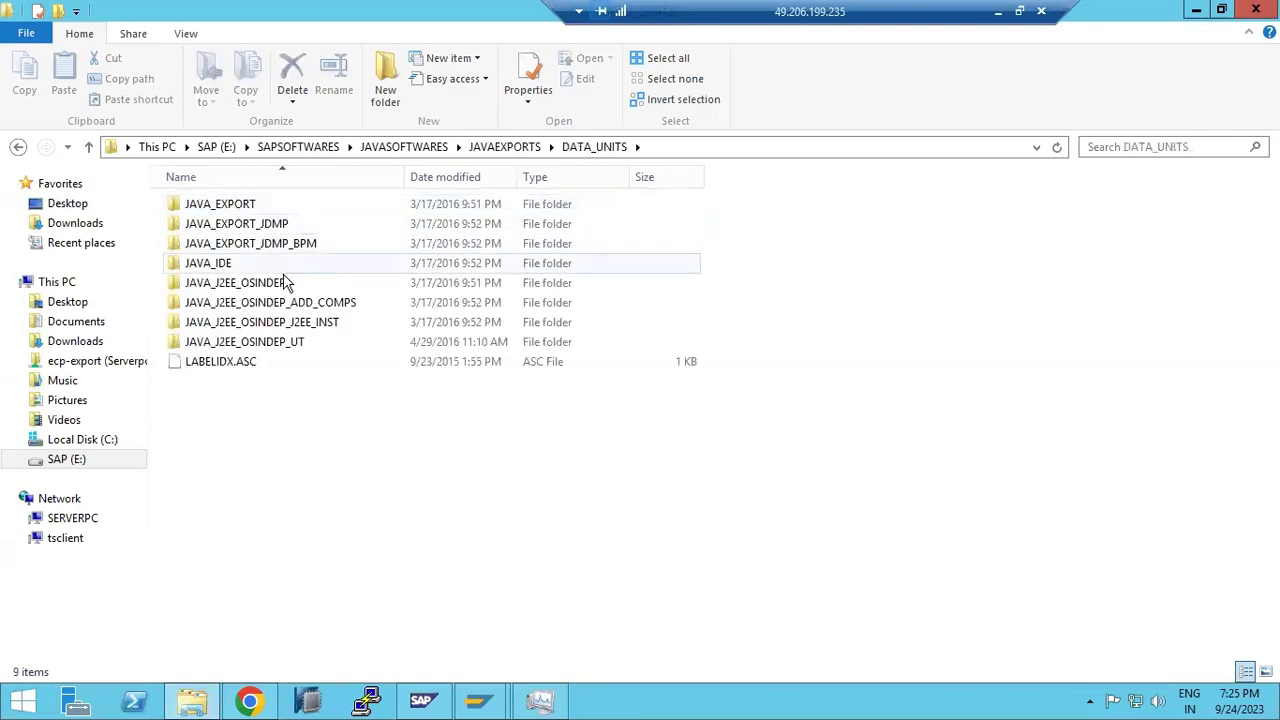
click(292, 330)
double_click(292, 329)
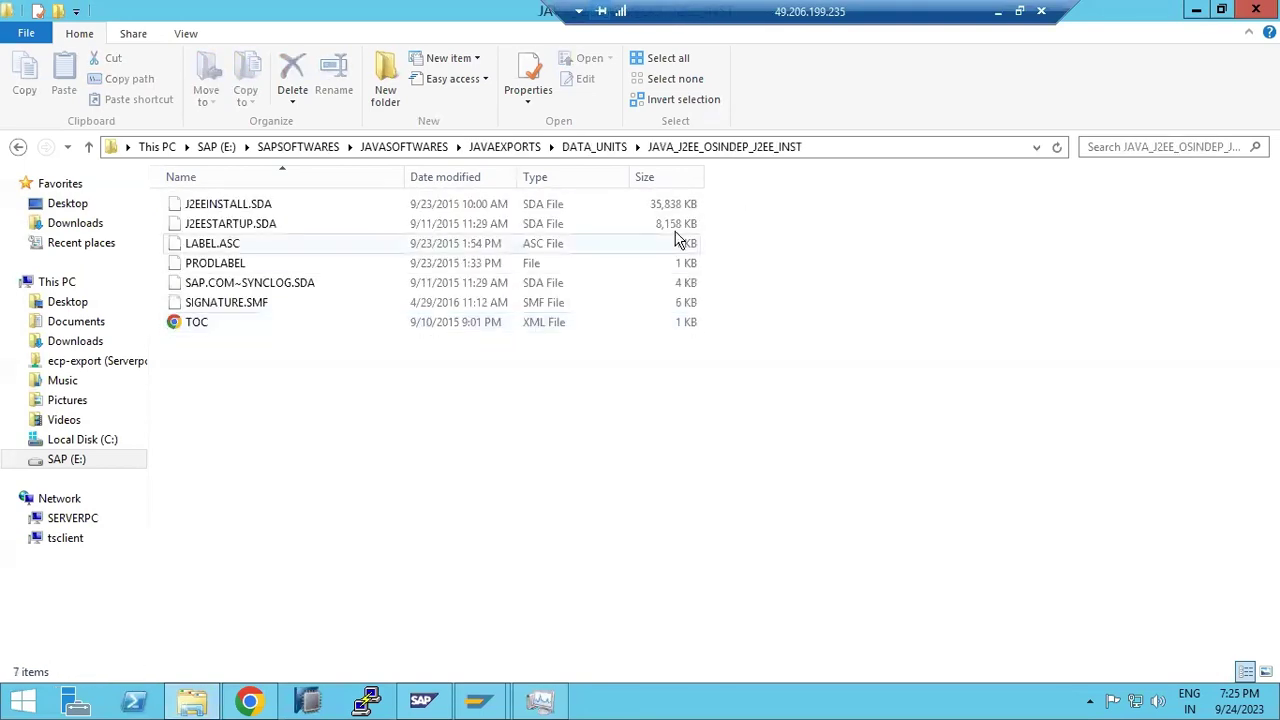
click(848, 147)
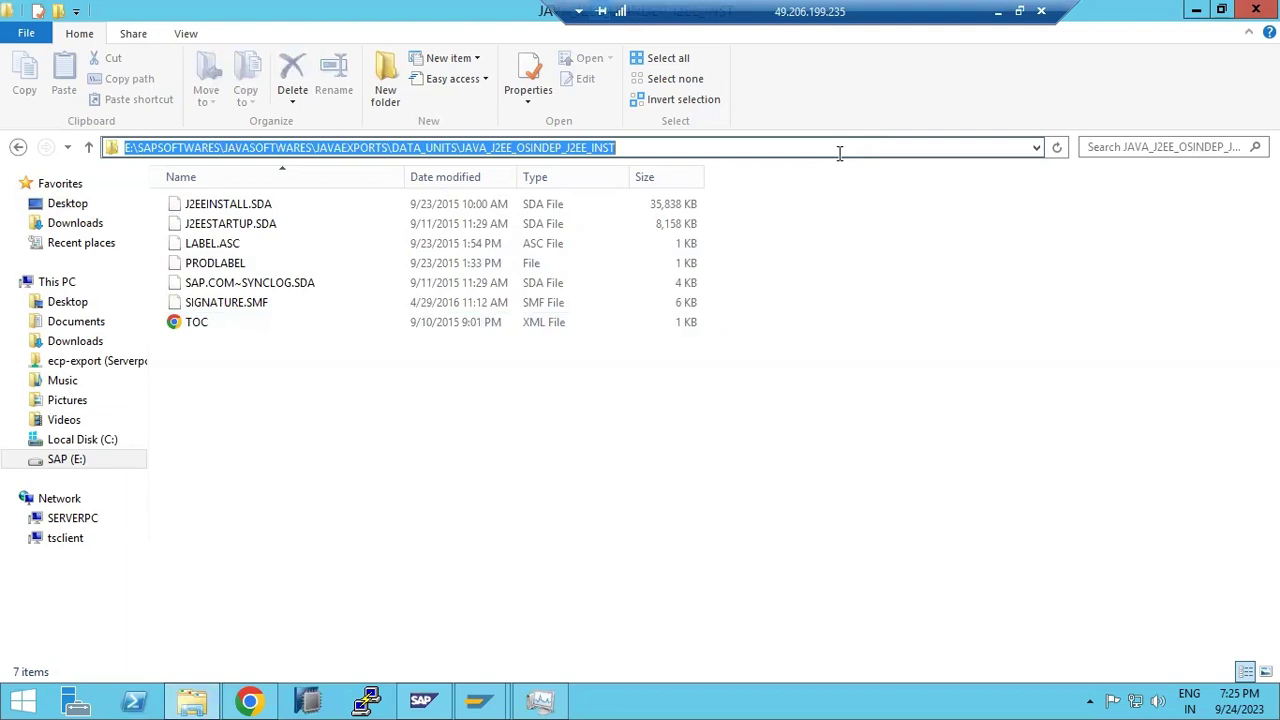
- Back in the installer, enter the copied JAVA_J2EE_OSINDEP_J2EE_INST path as the Java Component NW750 package location and continue
click(250, 700)
click(517, 369)
key(ctrl+v)
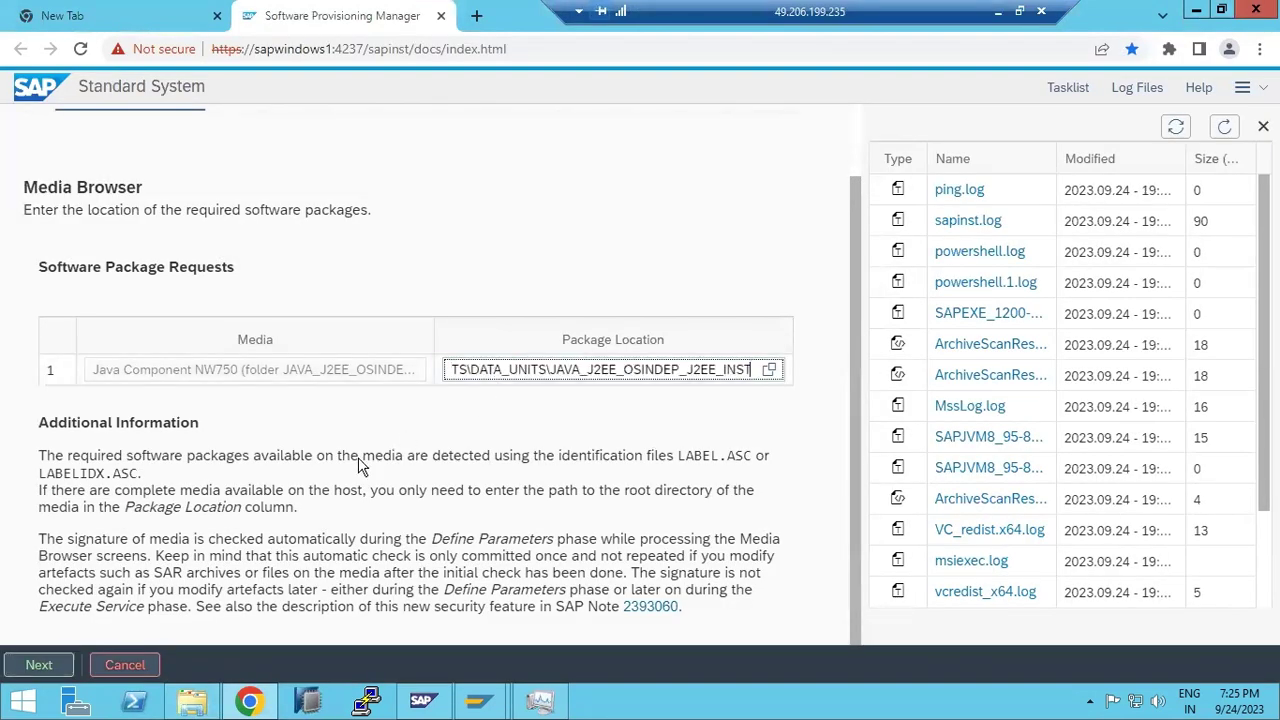
click(54, 662)
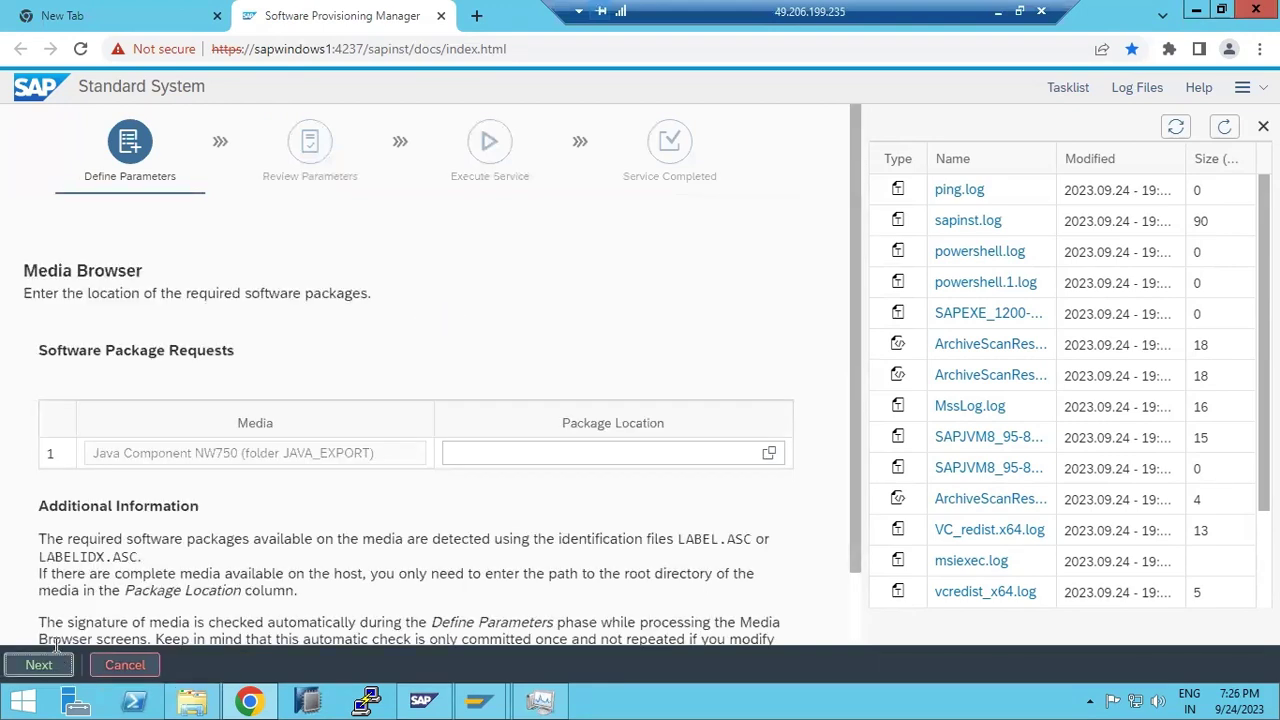
- Copy the path of the DATA_UNITS\JAVA_EXPORT folder from File Explorer and enter it as the installer's package location for the JAVA_EXPORT media
click(200, 706)
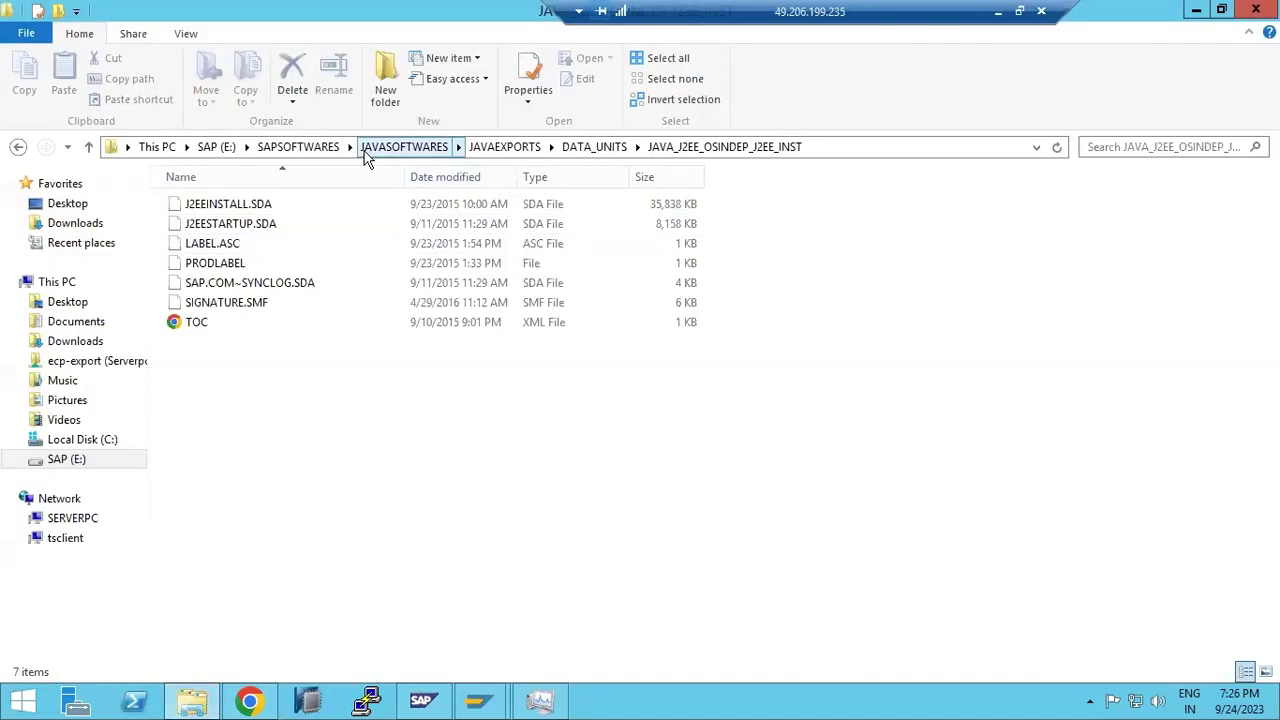
click(386, 150)
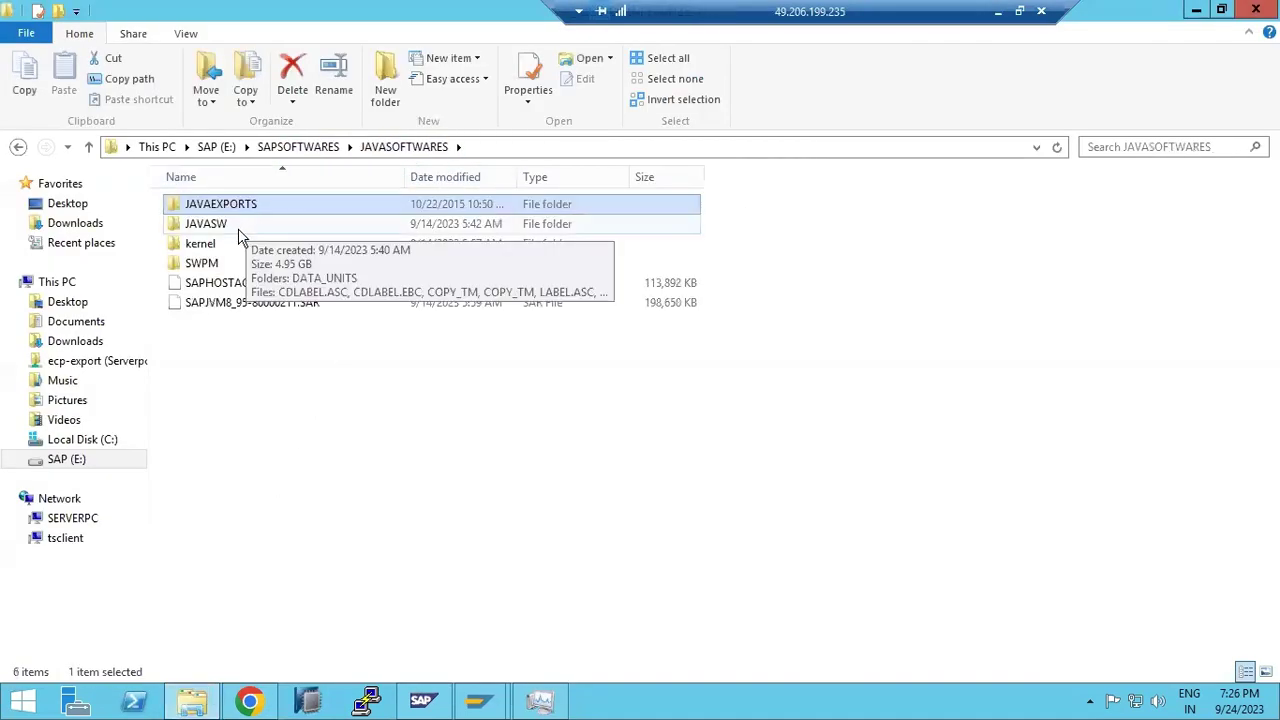
click(310, 148)
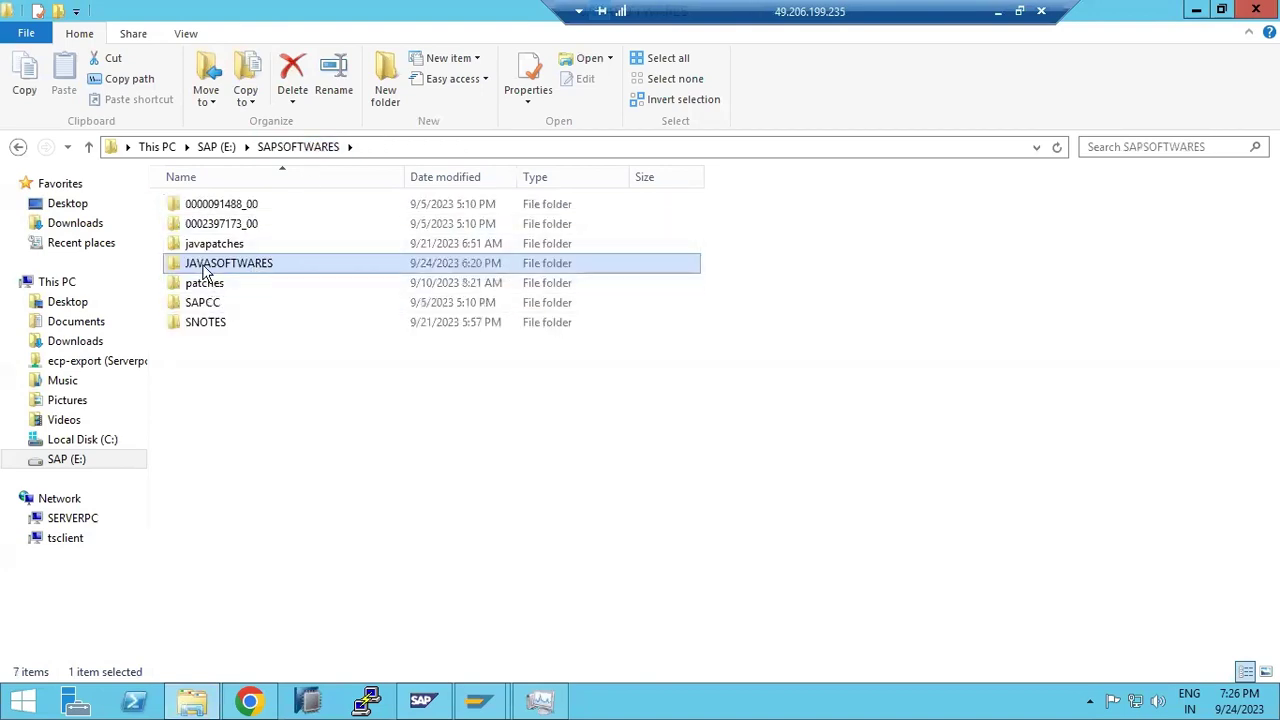
double_click(203, 268)
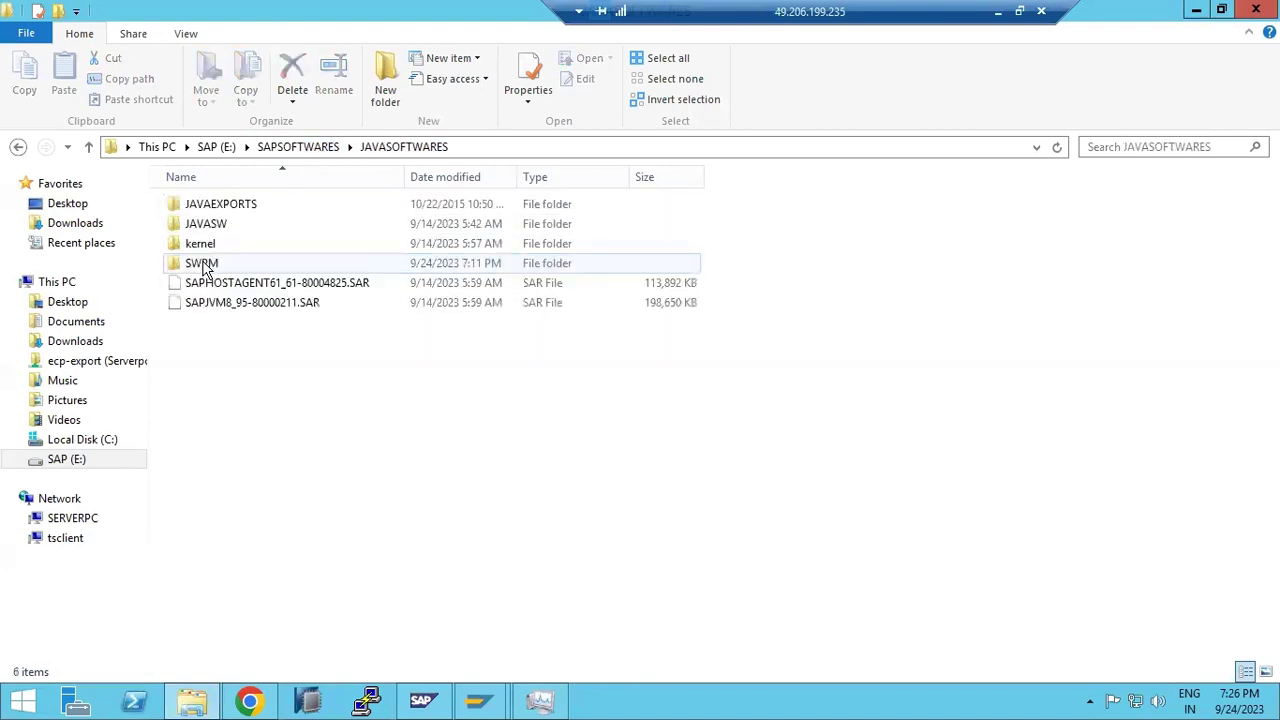
double_click(228, 206)
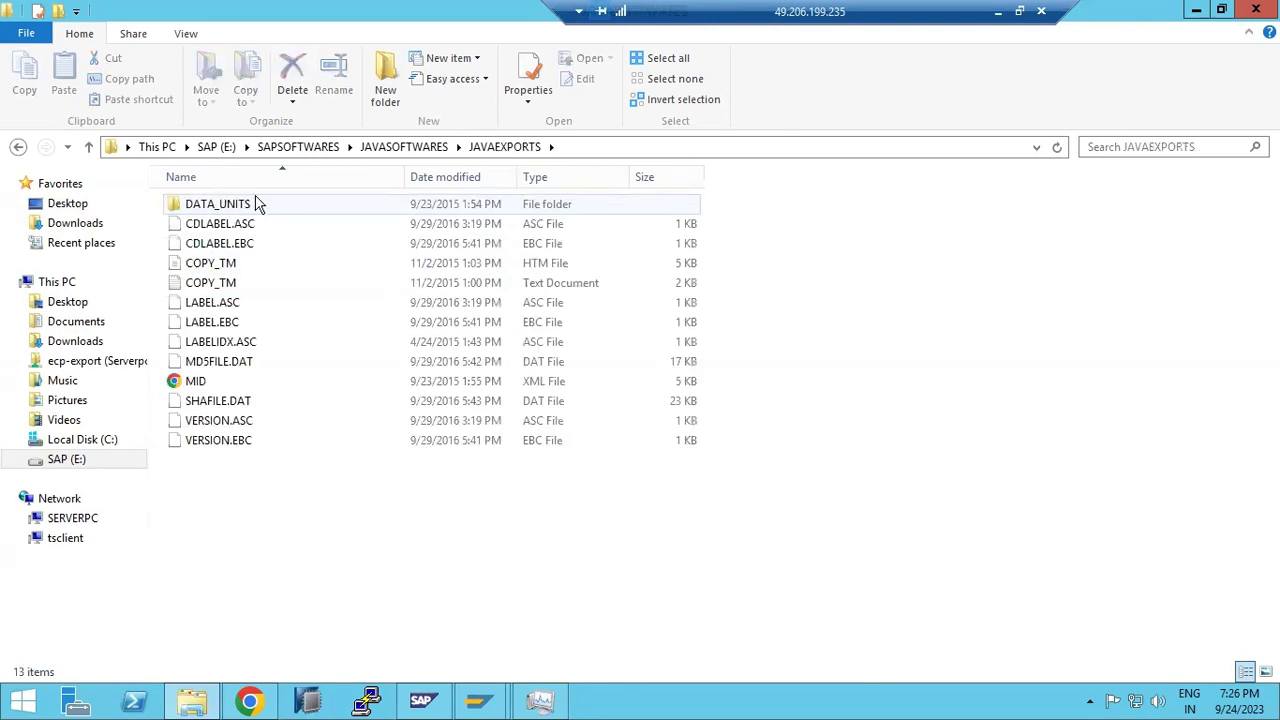
double_click(256, 204)
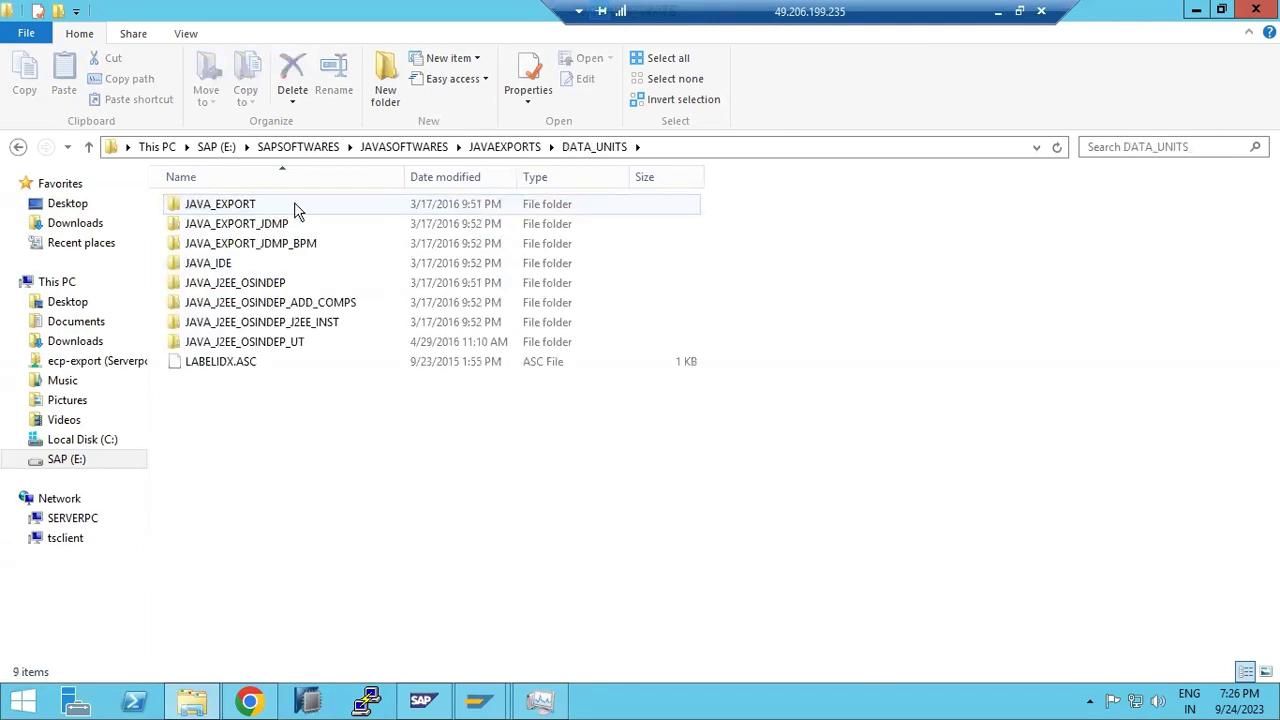
double_click(294, 204)
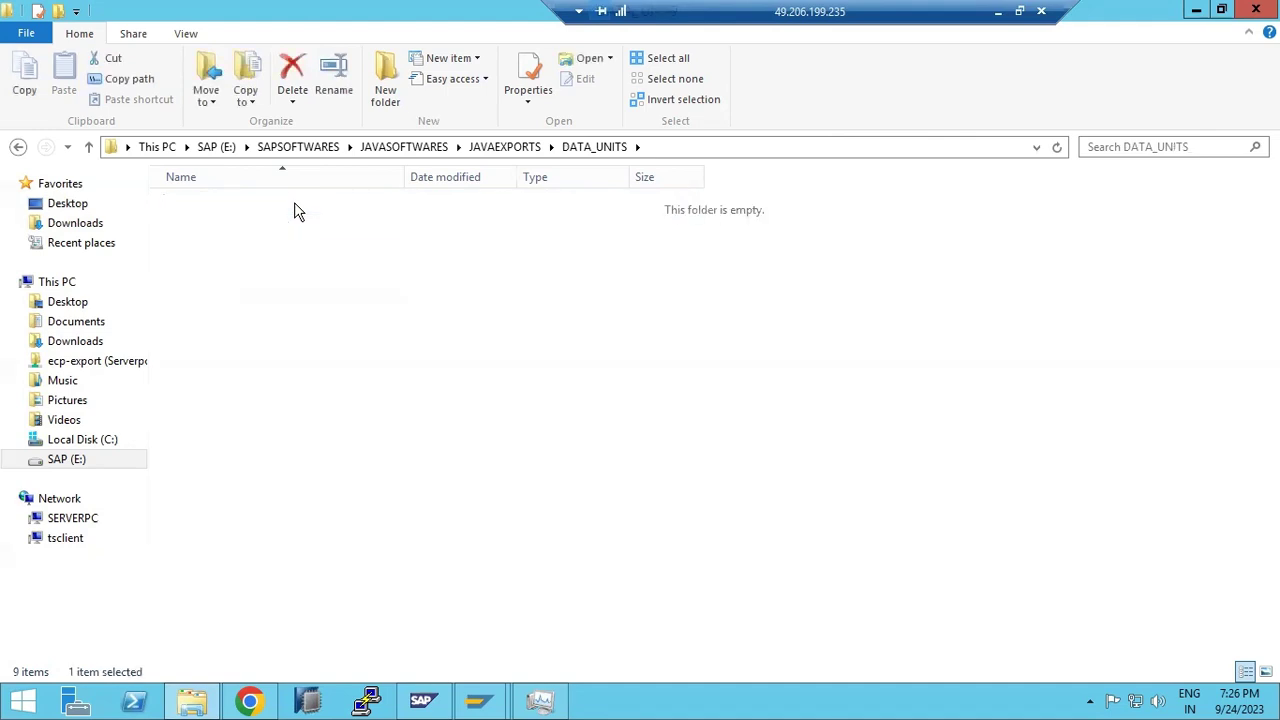
click(768, 147)
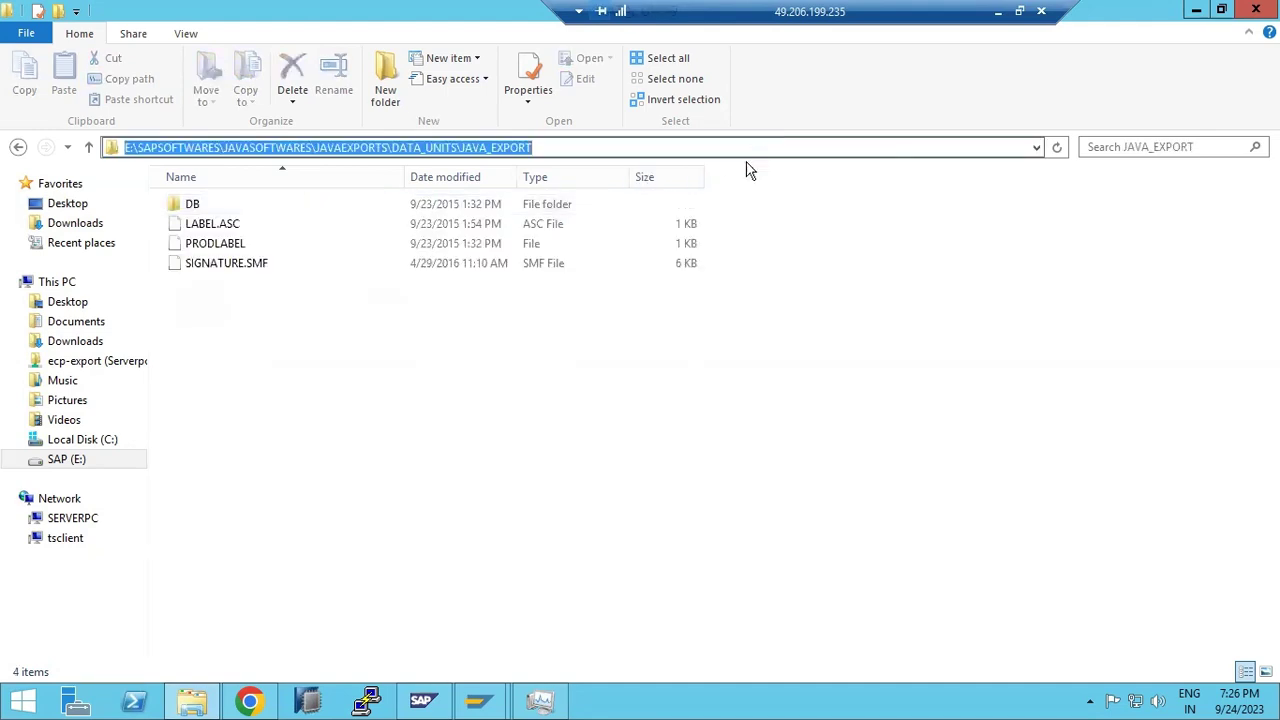
click(252, 700)
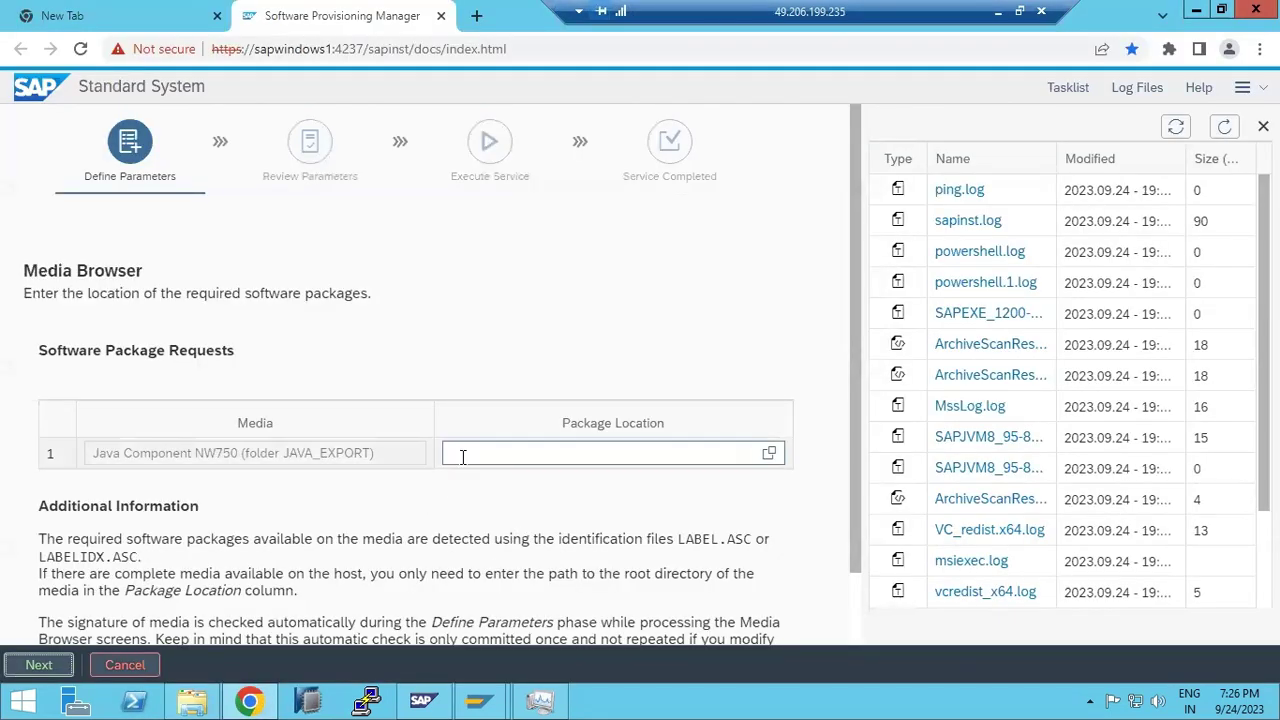
key(ctrl+v)
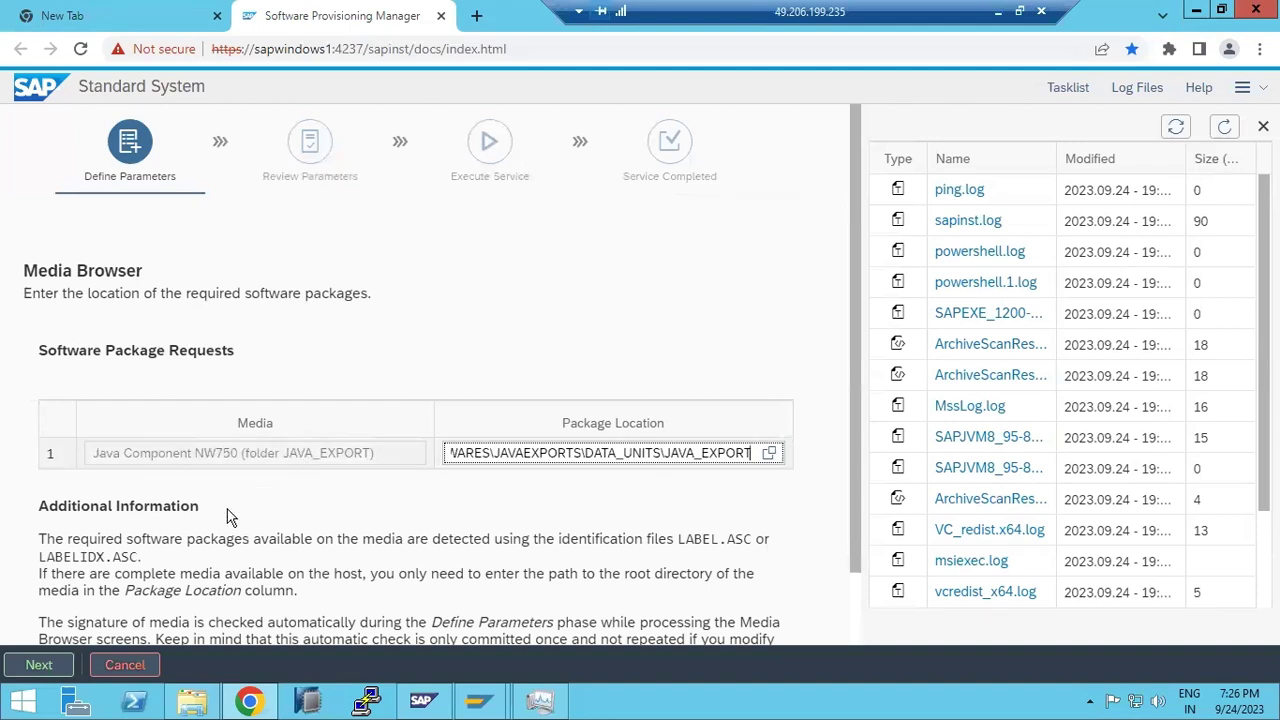
- Submit the JAVA_EXPORT package location and continue the Database Java Import with 16 parallel jobs
click(30, 664)
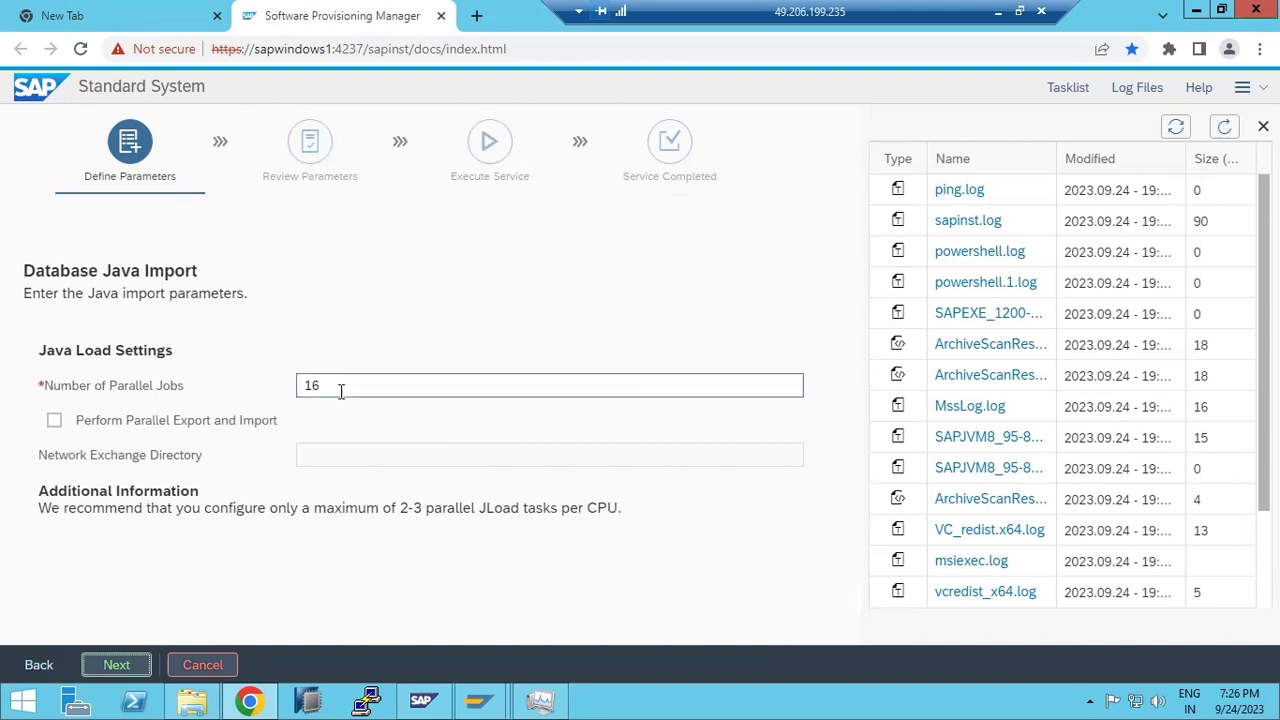
click(115, 664)
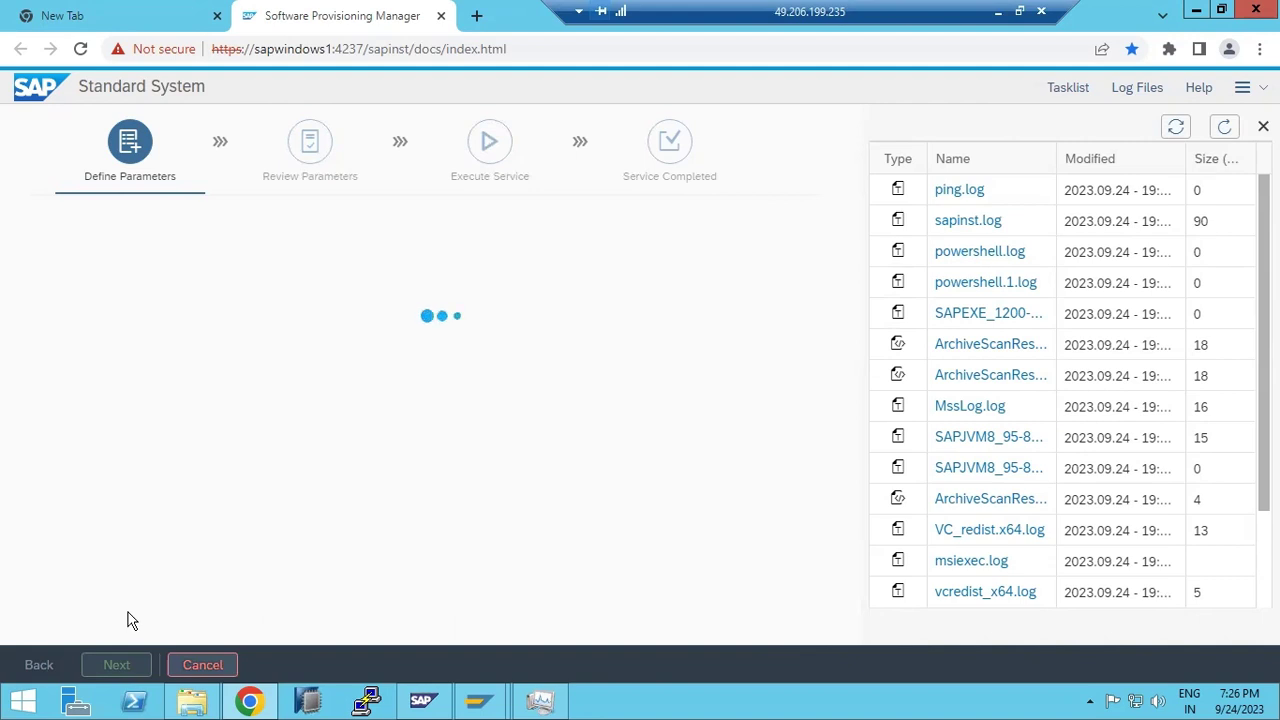
- Switch to Task Manager and check the running processes with their CPU and memory use
click(541, 703)
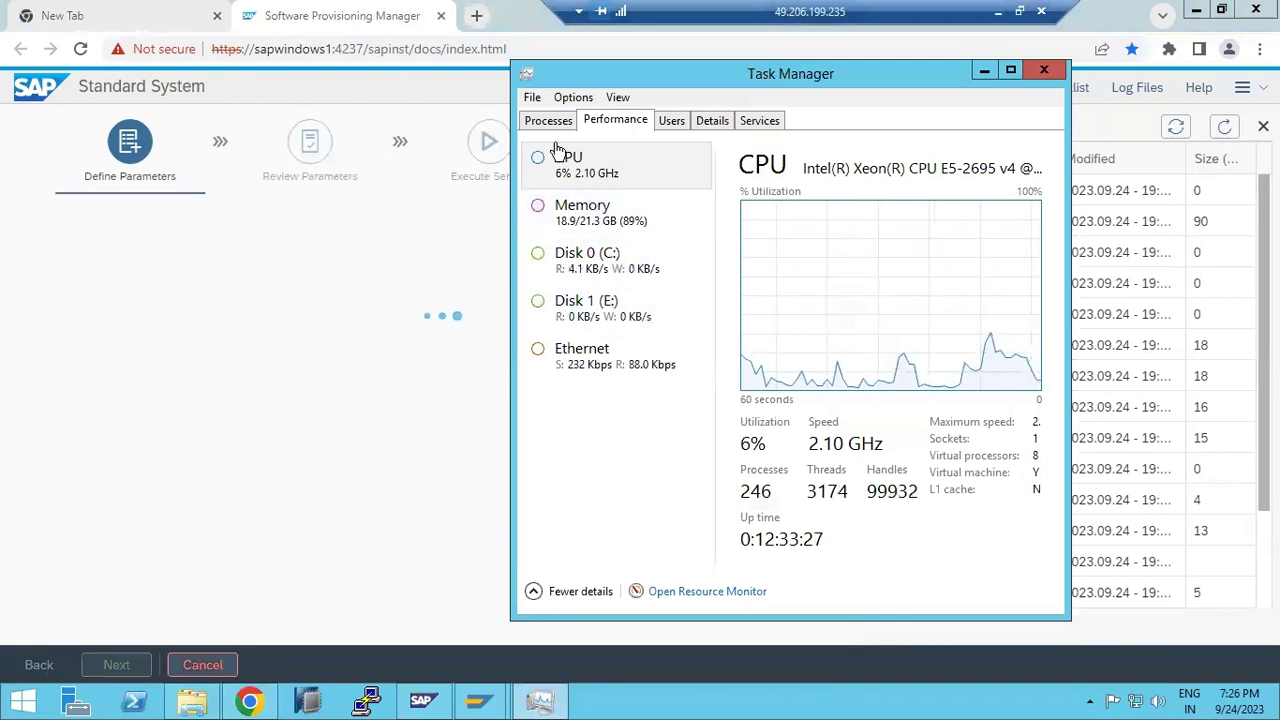
click(549, 121)
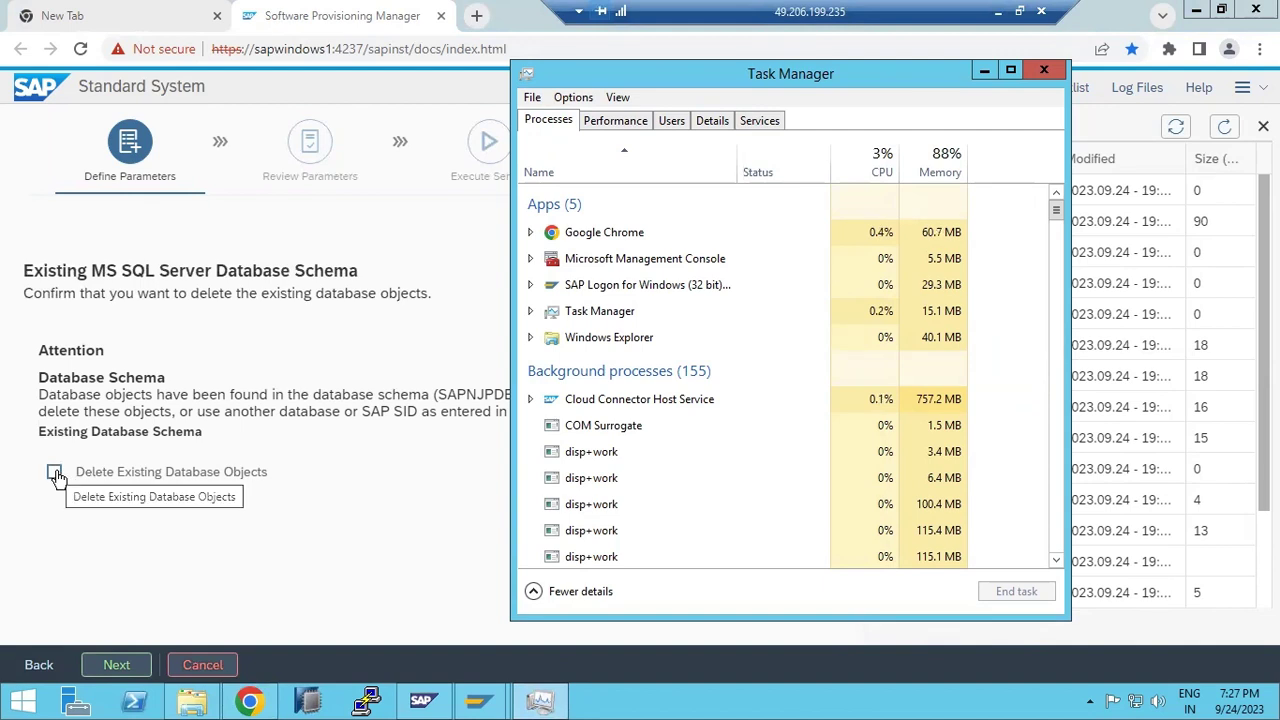
- Back in the installer, confirm deleting the existing database objects of the NJP schema, continue, and refresh the log file list
click(80, 540)
click(112, 668)
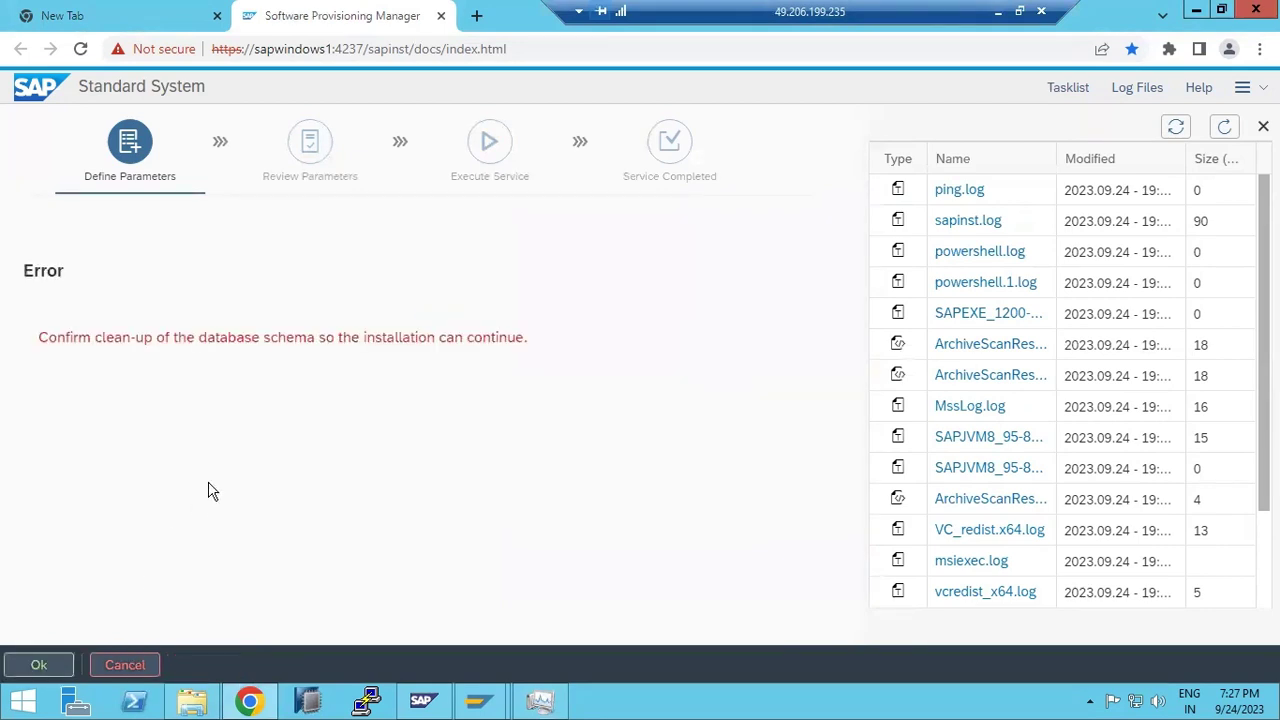
drag(66, 337, 168, 335)
click(44, 664)
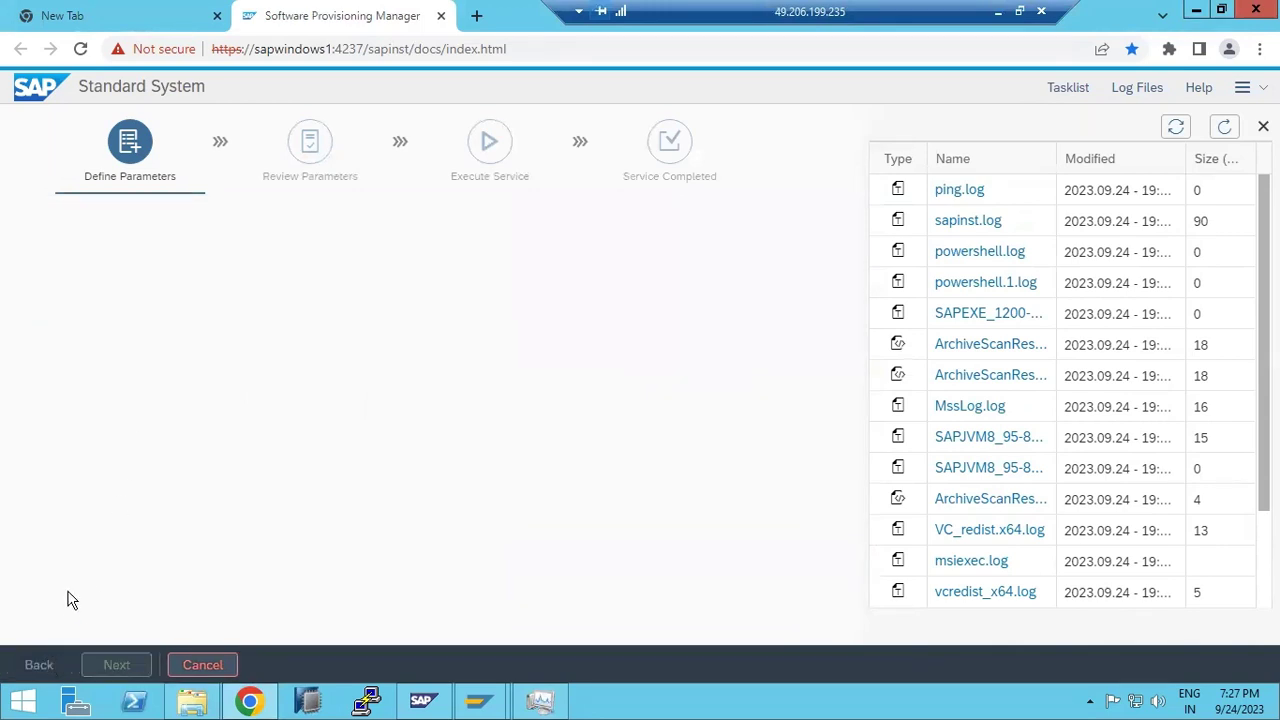
click(84, 476)
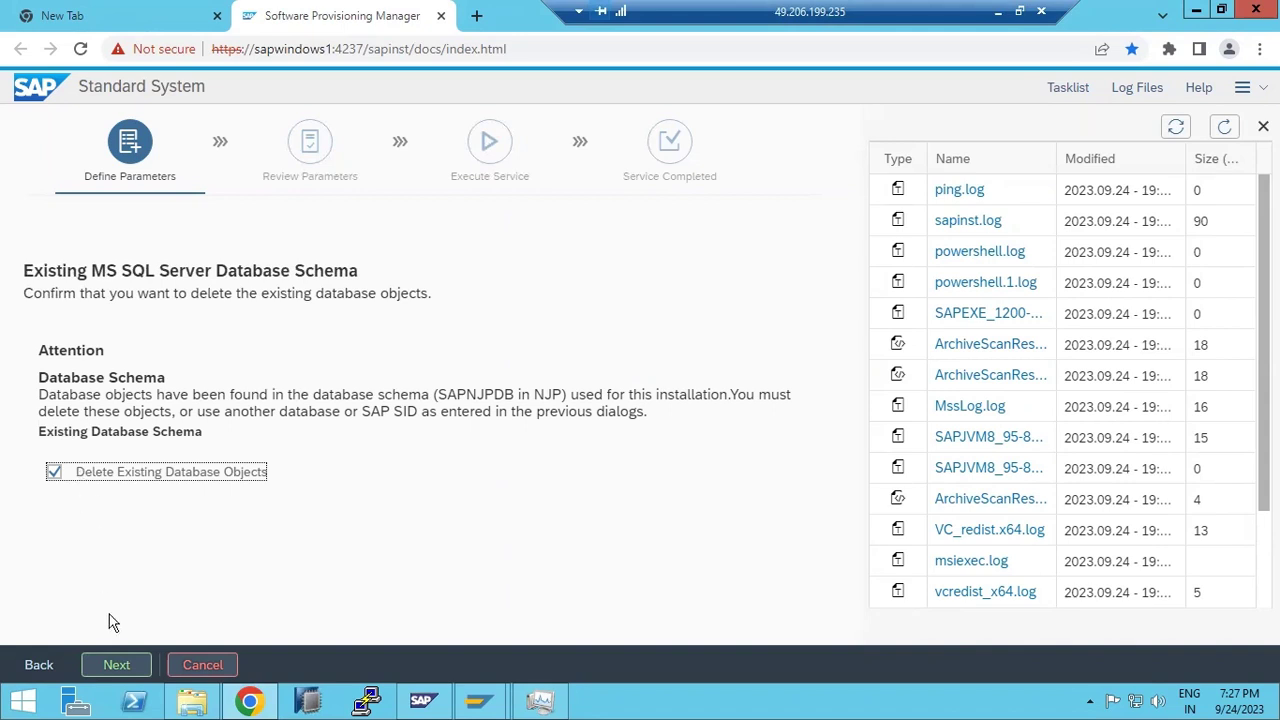
click(116, 666)
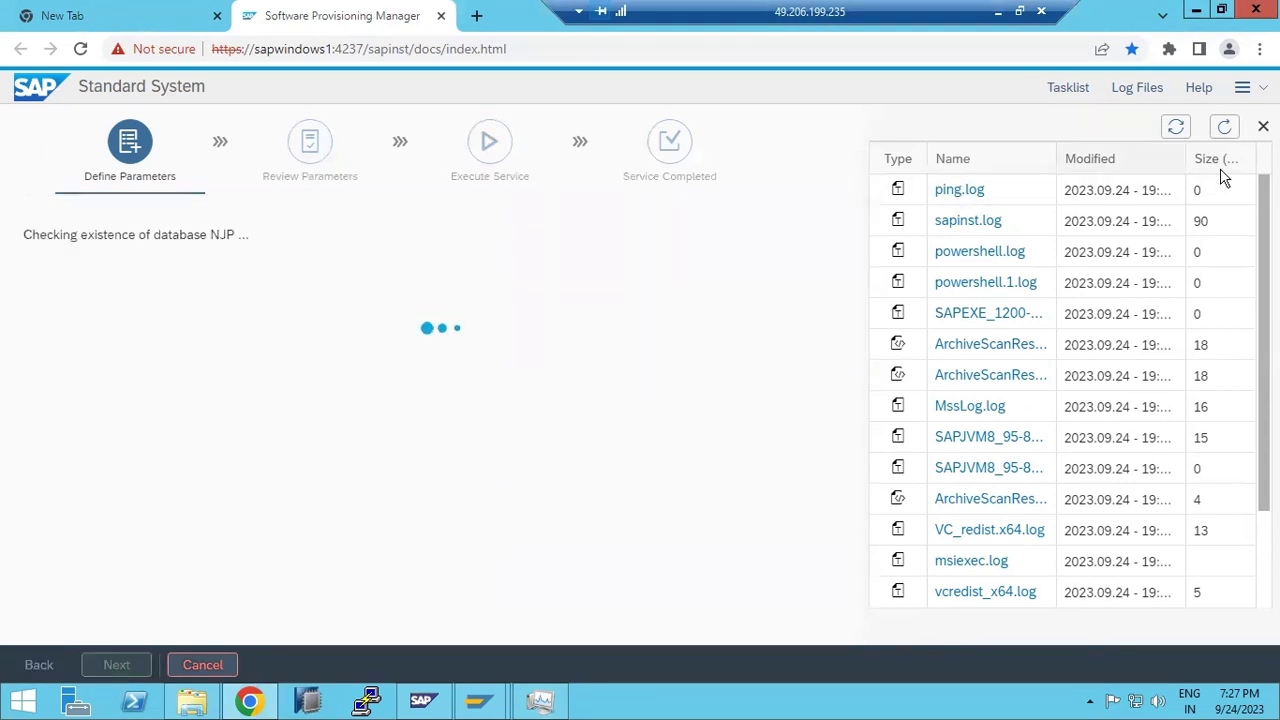
click(1227, 127)
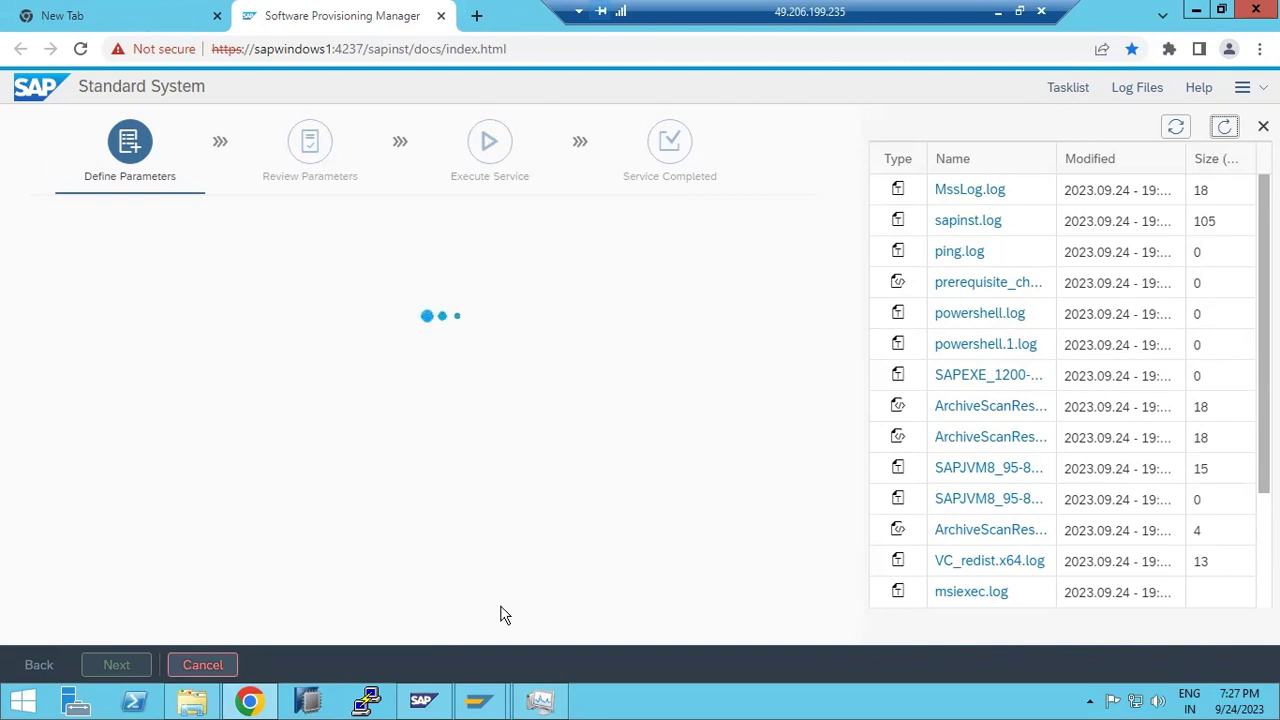
mouse_move(545, 703)
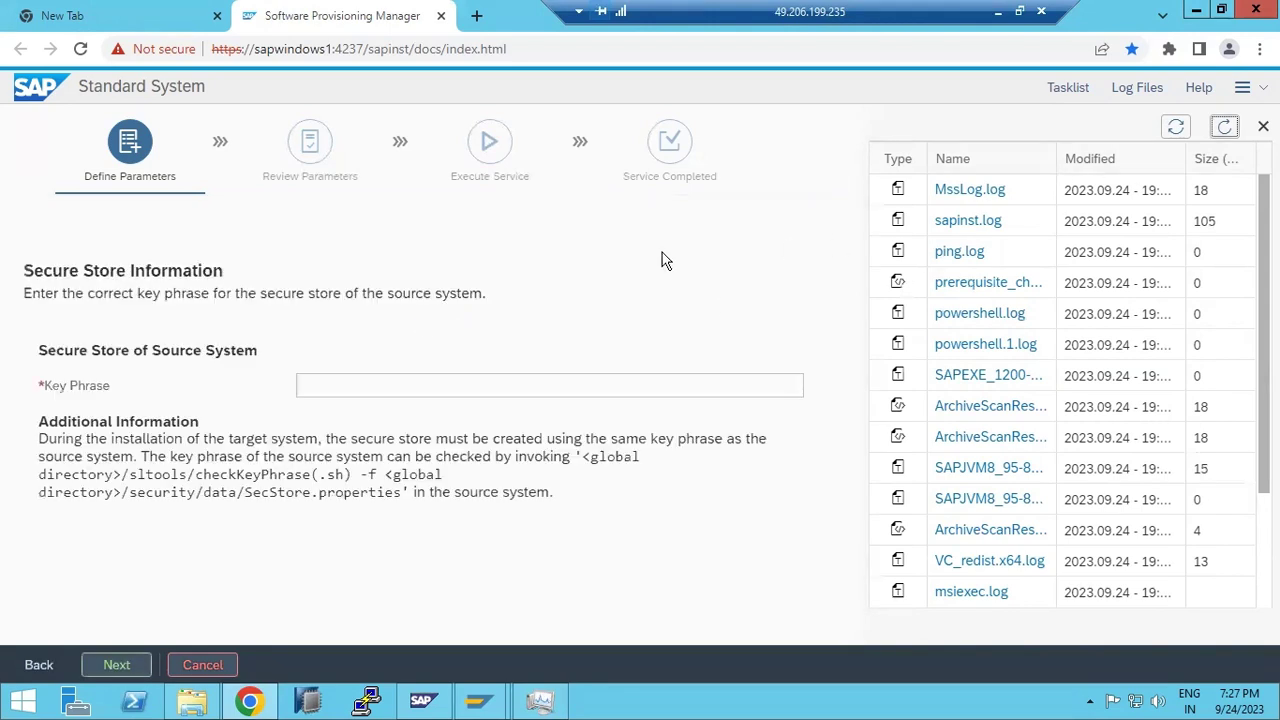
- Enter the key phrase for the secure store of the source system and continue
click(403, 384)
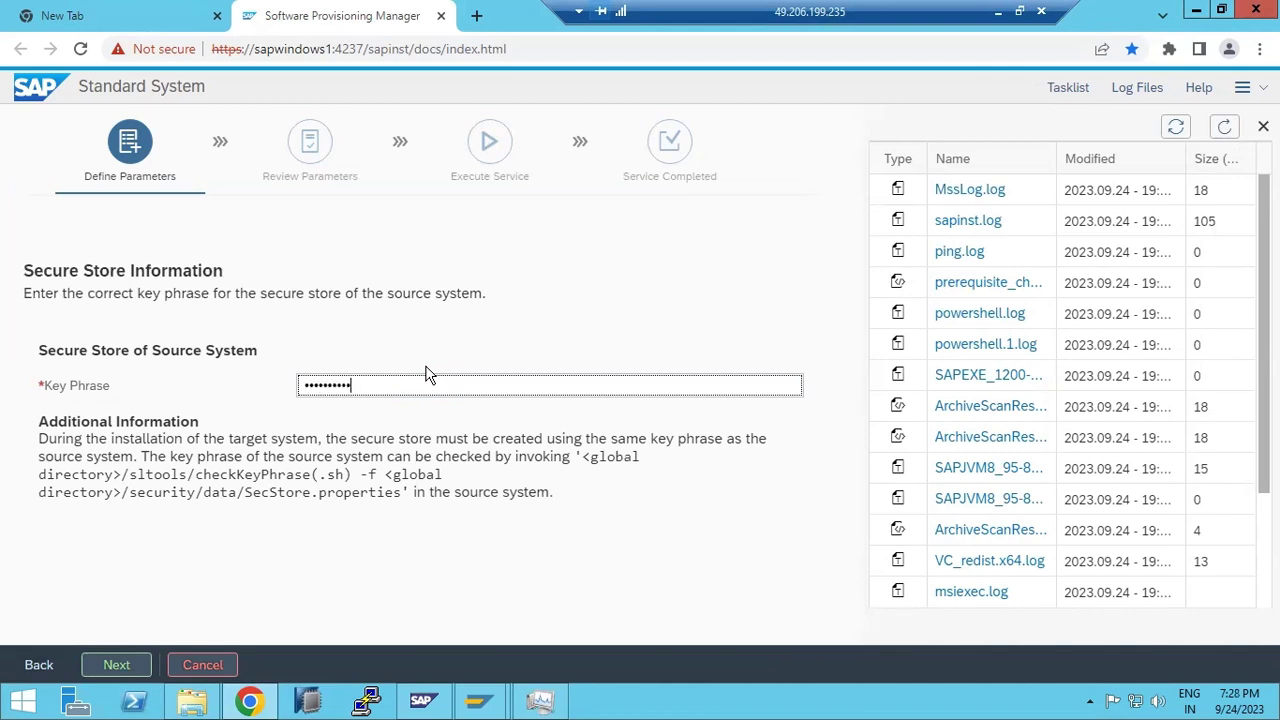
click(107, 668)
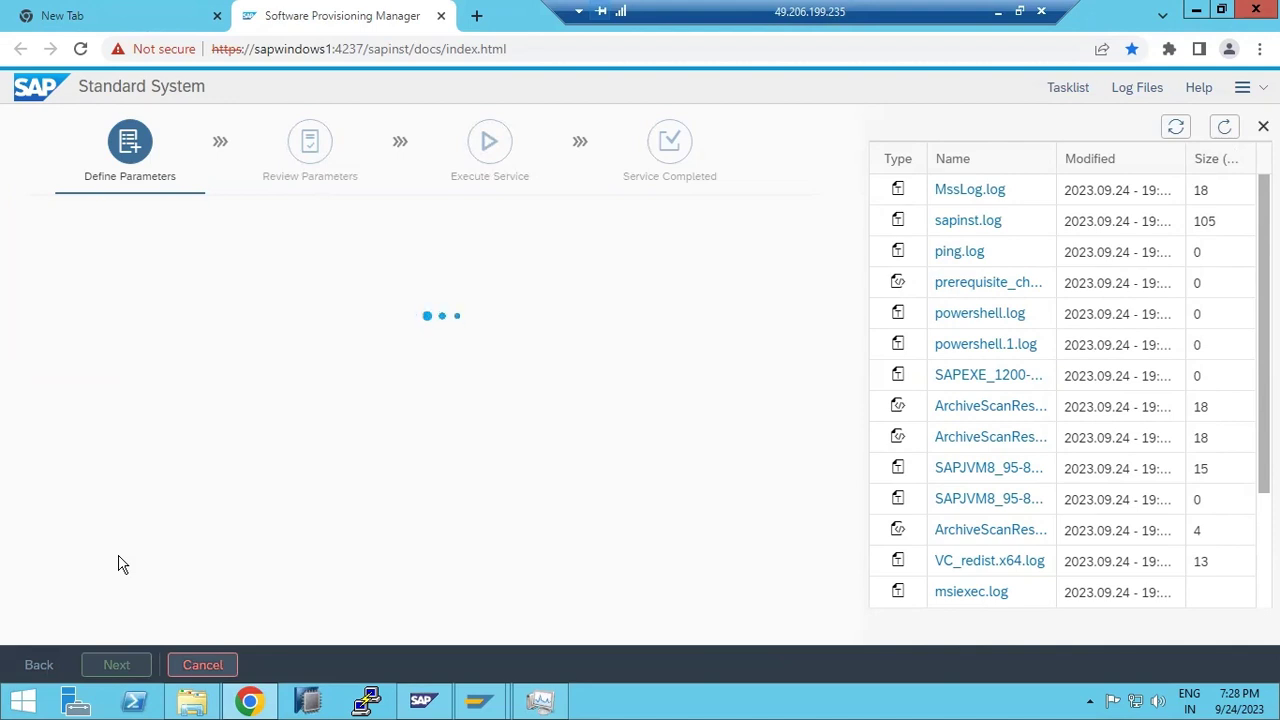
- Inspect the contents of the E:\javaexport folder in File Explorer and return to the installer
click(190, 705)
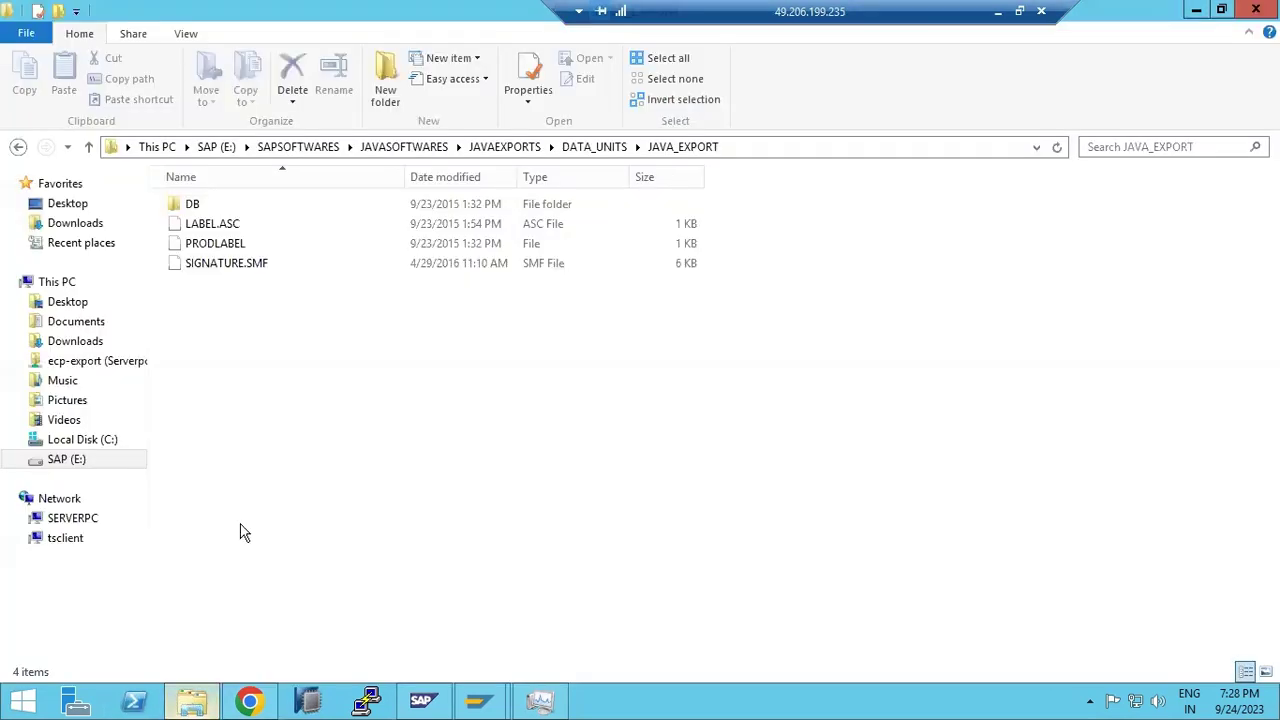
click(367, 152)
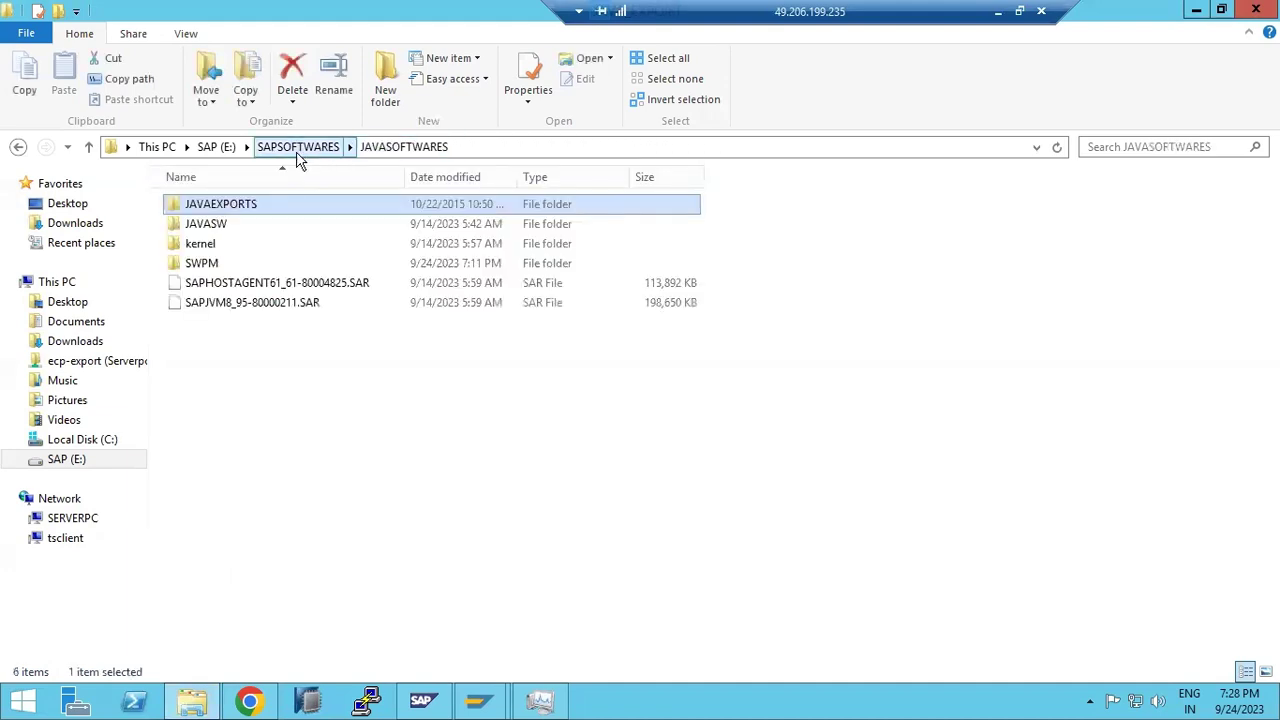
click(216, 147)
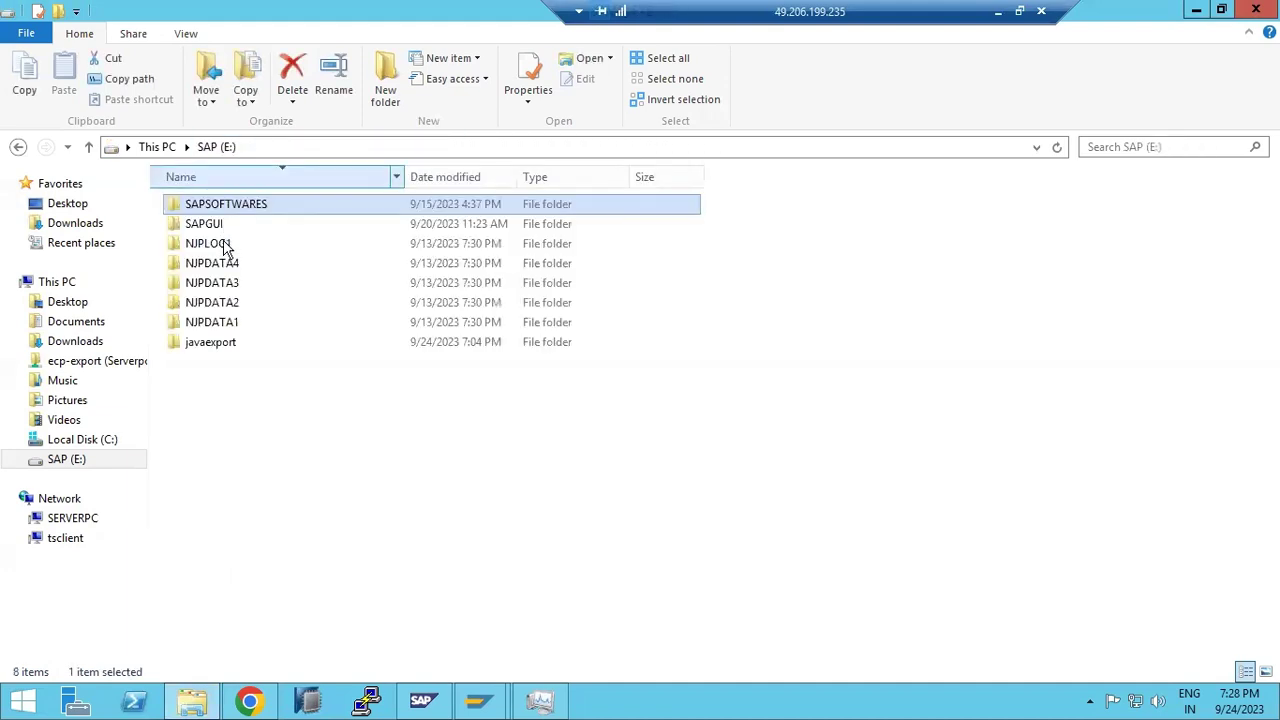
double_click(222, 343)
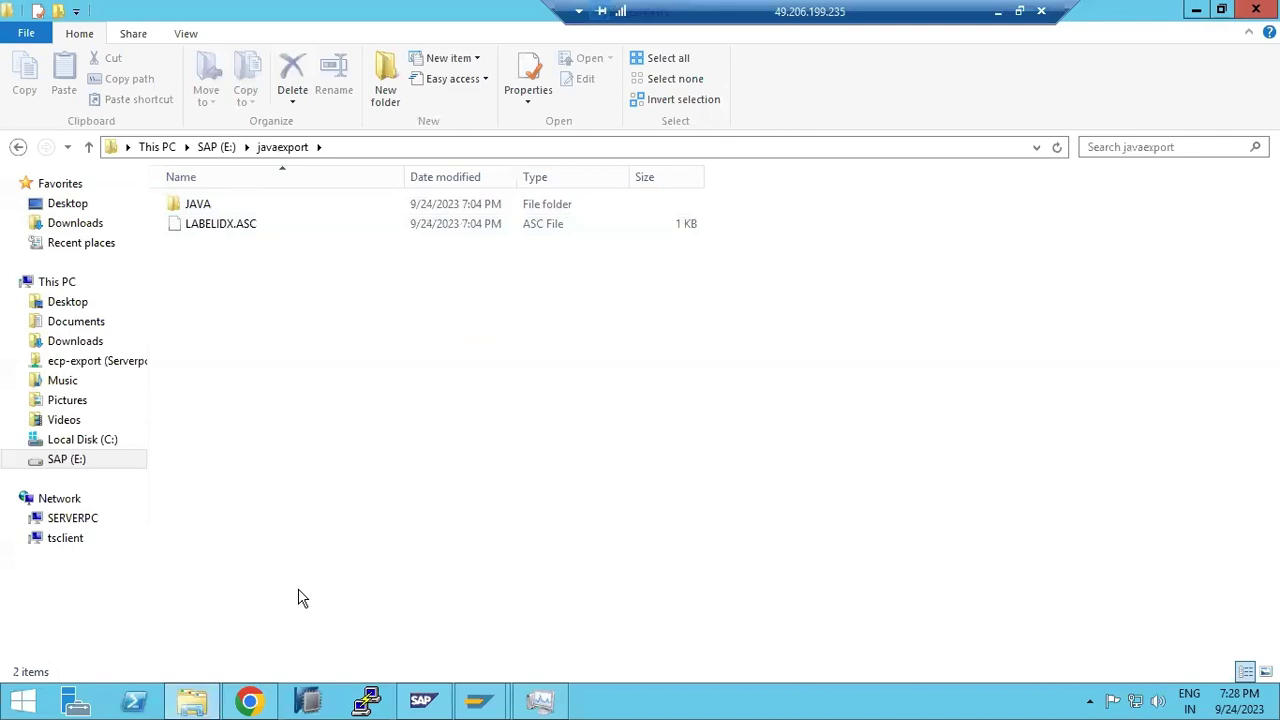
click(192, 702)
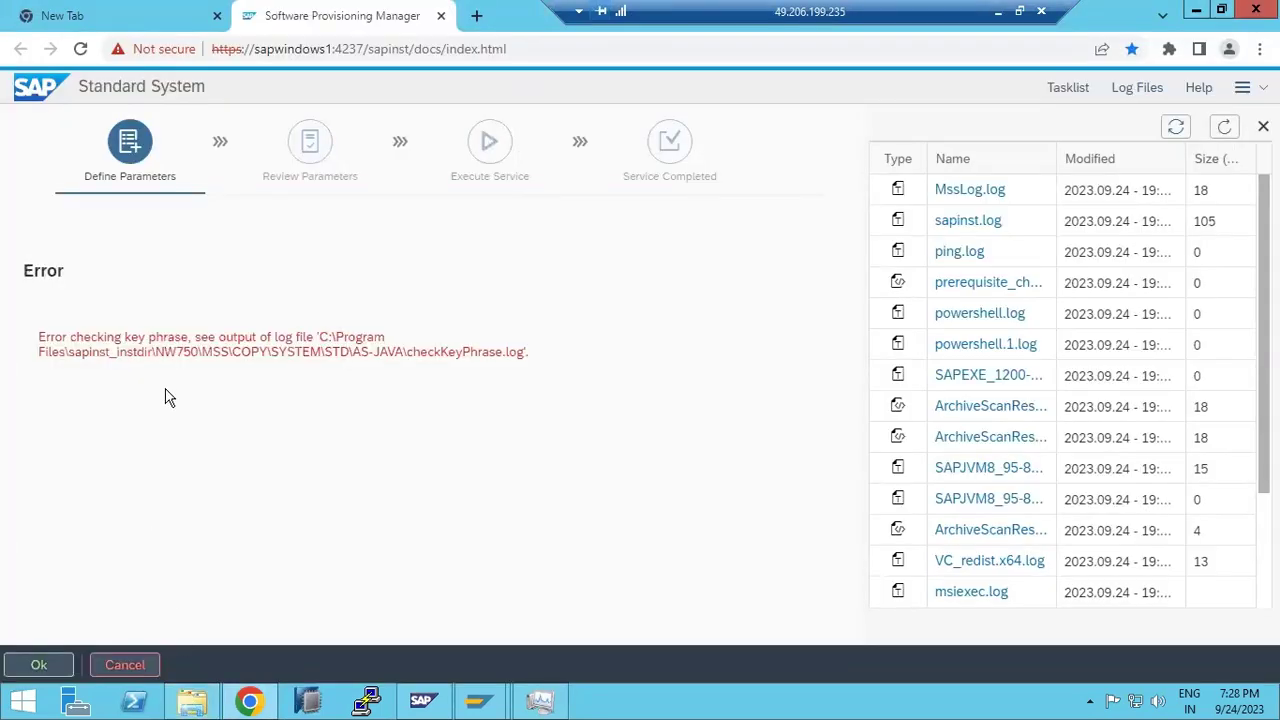
- Read and dismiss the key phrase error, replace the secure store key phrase, and submit it again
drag(234, 347, 297, 370)
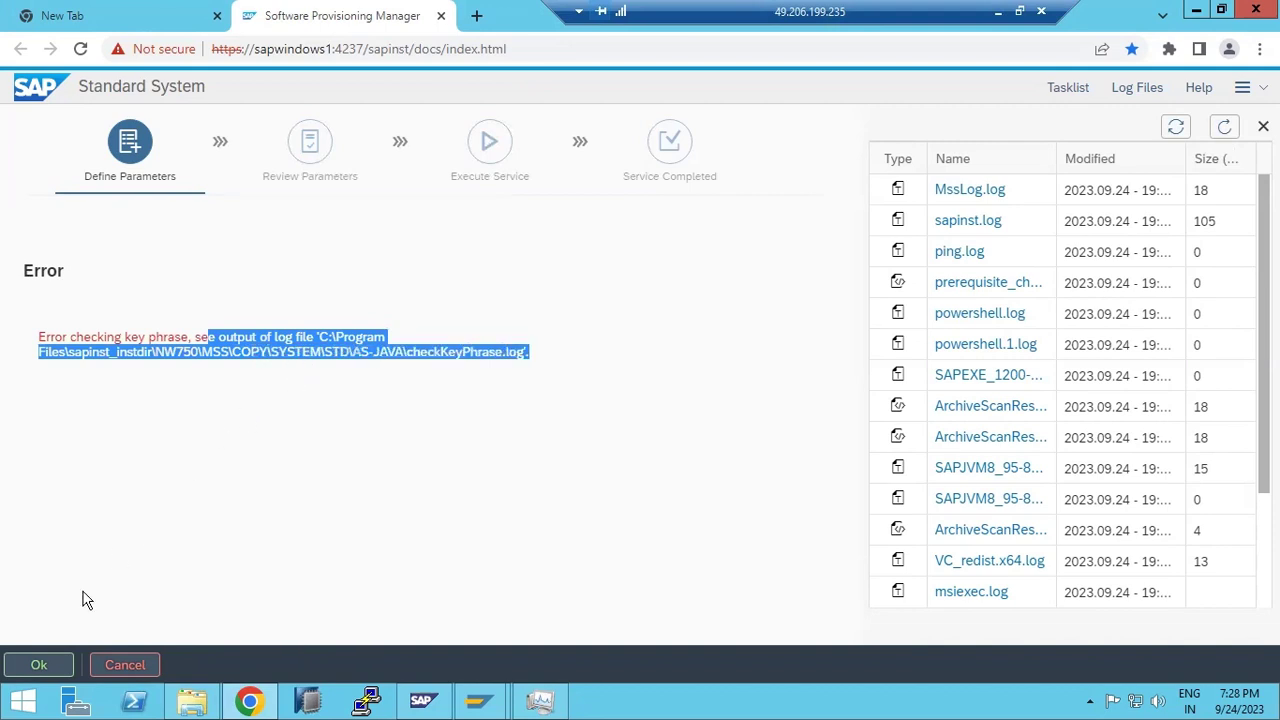
click(50, 665)
click(391, 389)
key(ctrl+a)
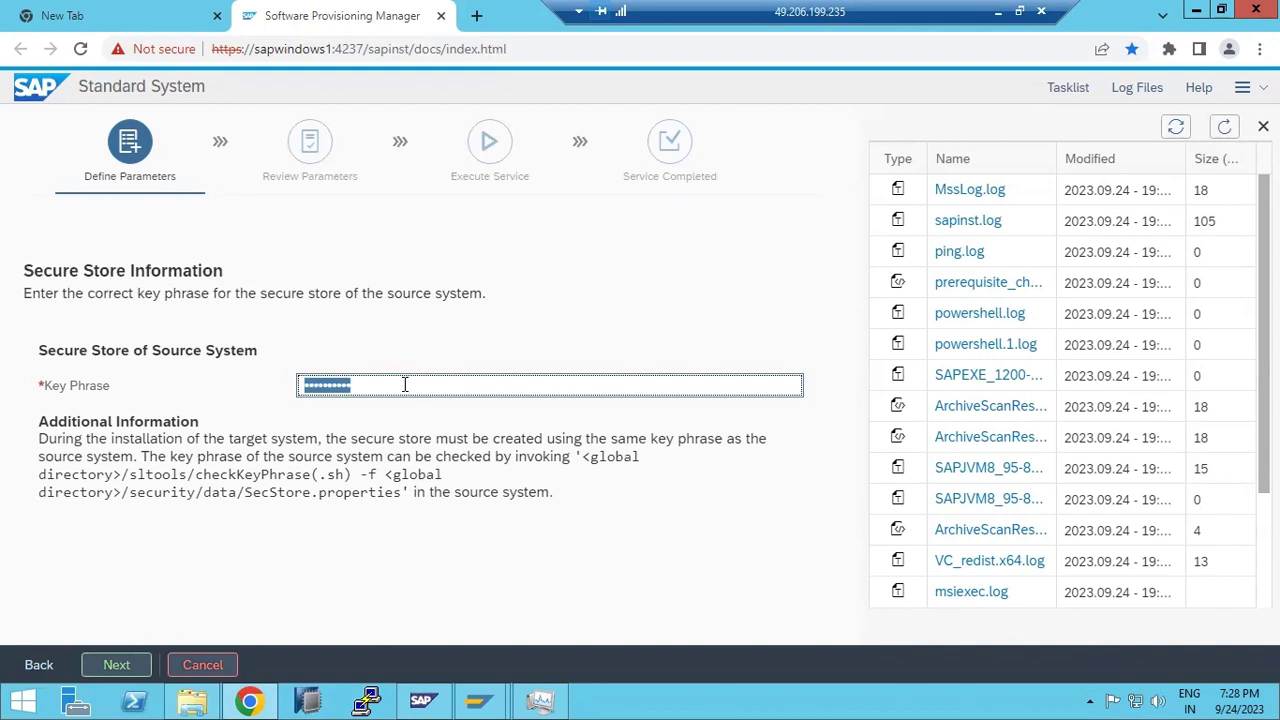
key(BackSpace)
text(*)
key(Return)
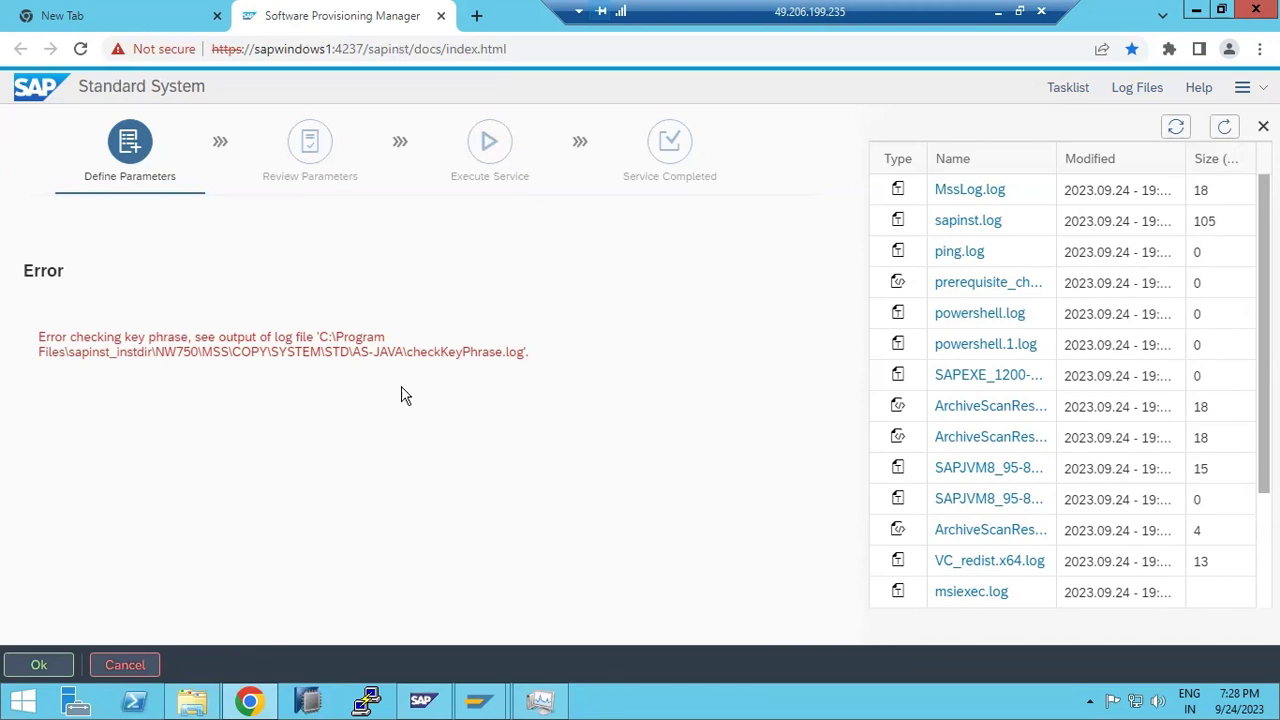
- Acknowledge the repeated error, clear the source system's key phrase, and try another entry
click(24, 665)
click(420, 383)
double_click(420, 379)
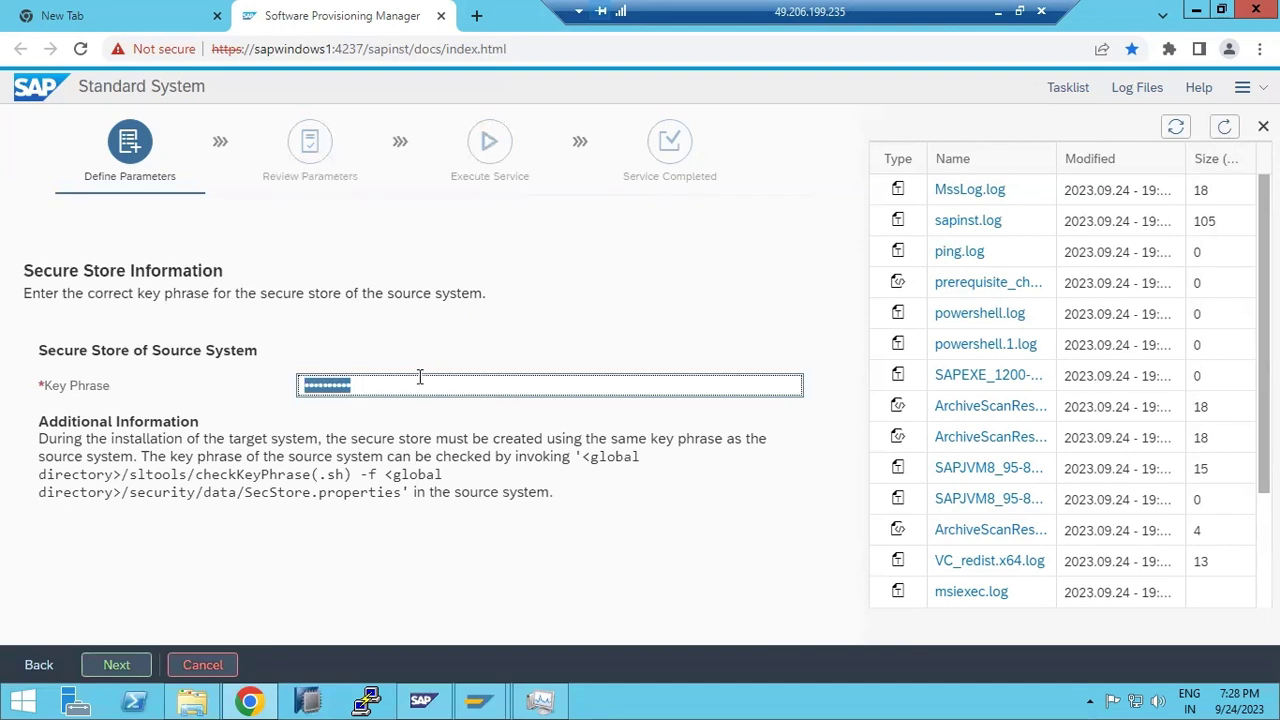
key(BackSpace)
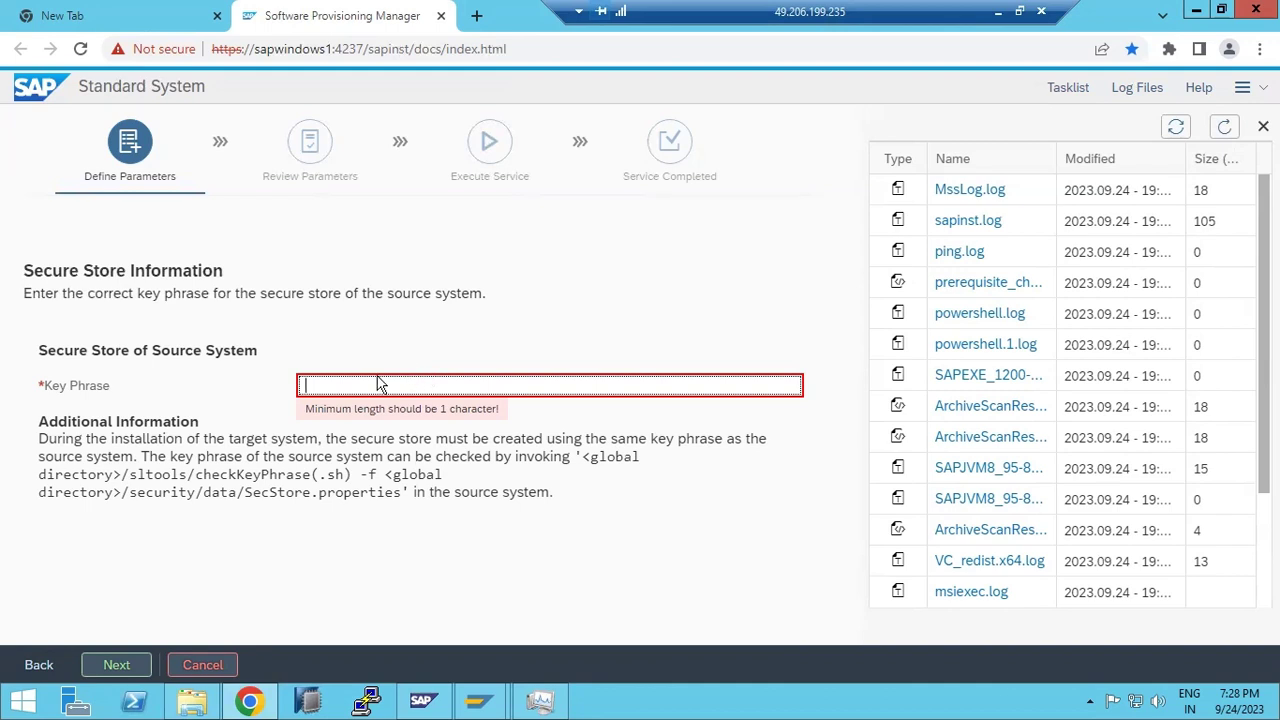
drag(79, 350, 245, 355)
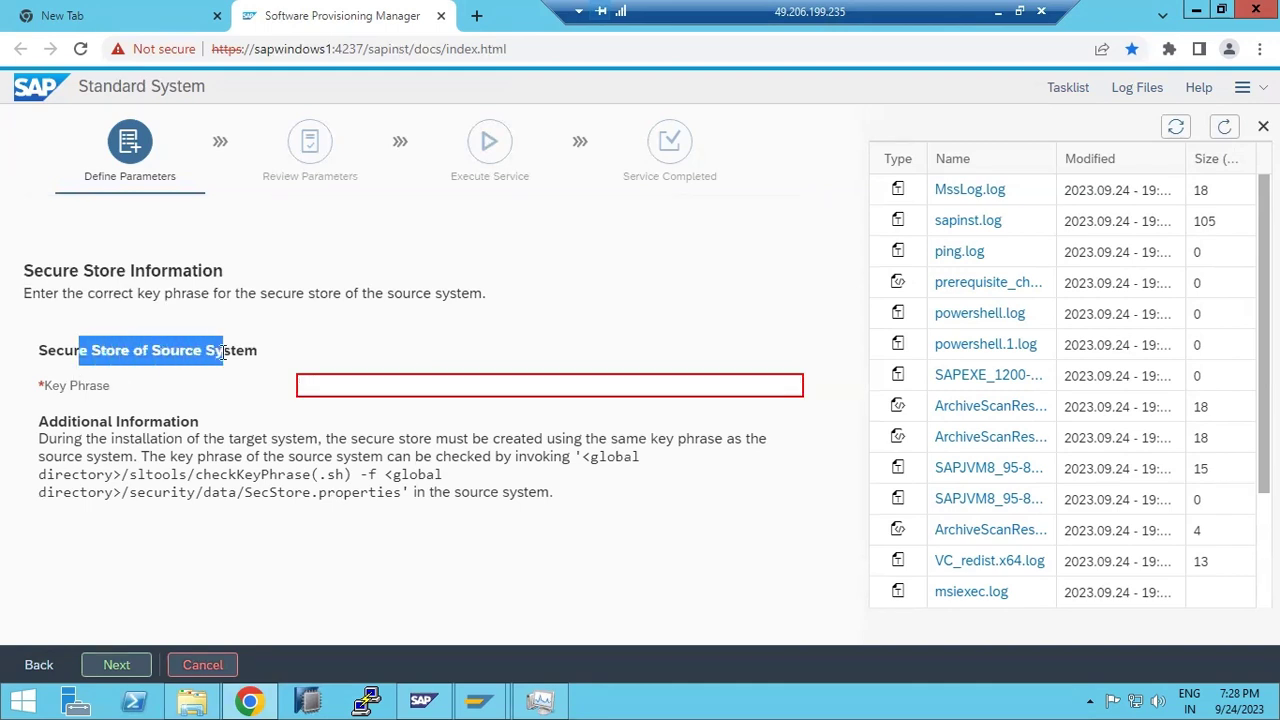
click(327, 380)
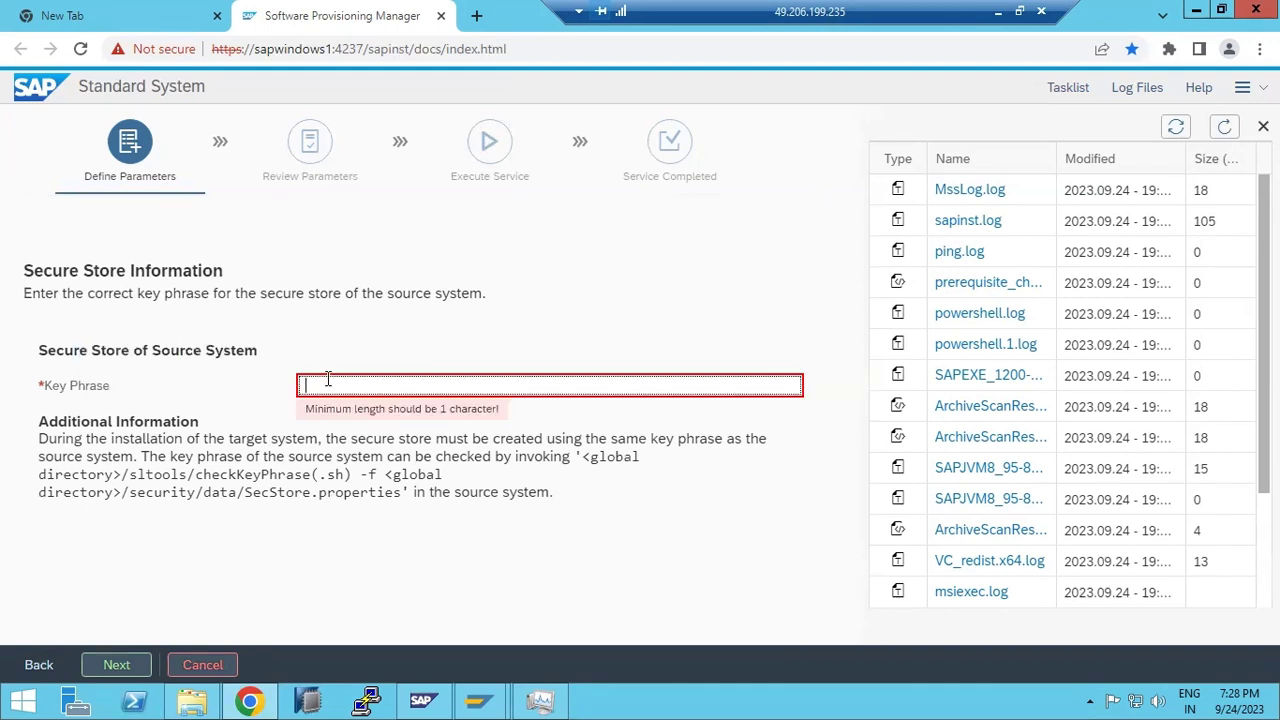
text(•)
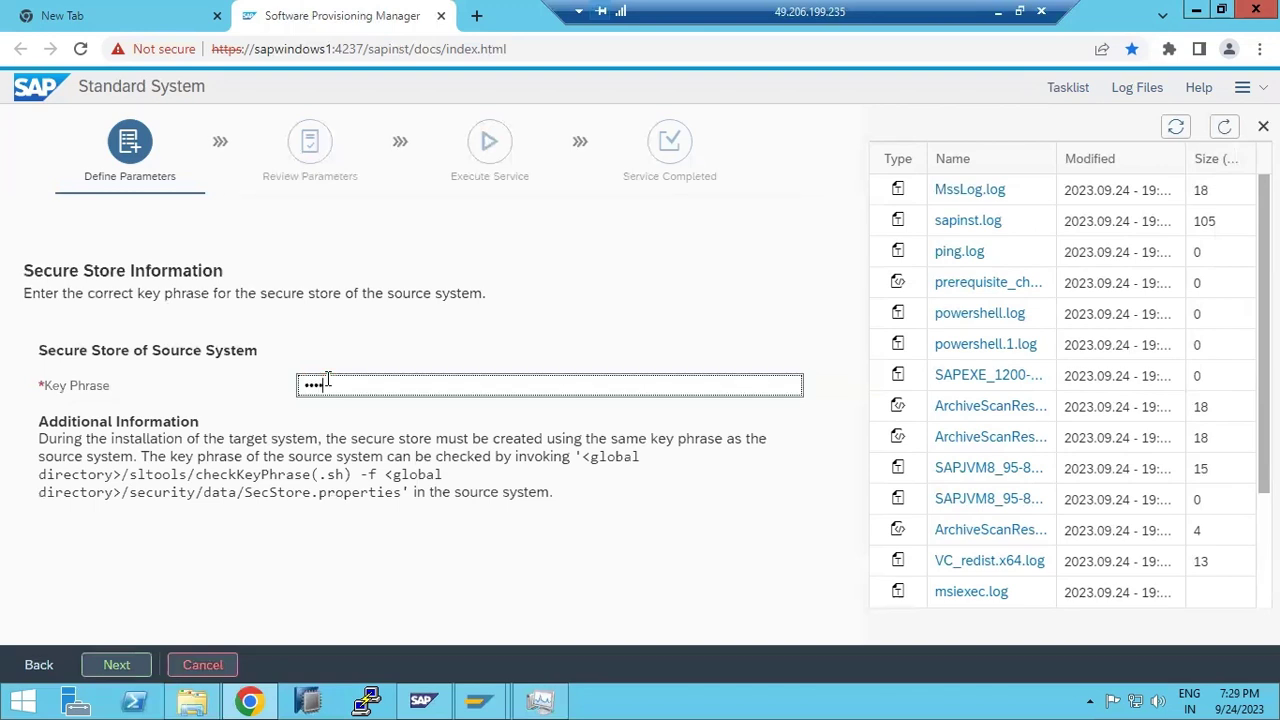
text(••••••)
key(Return)
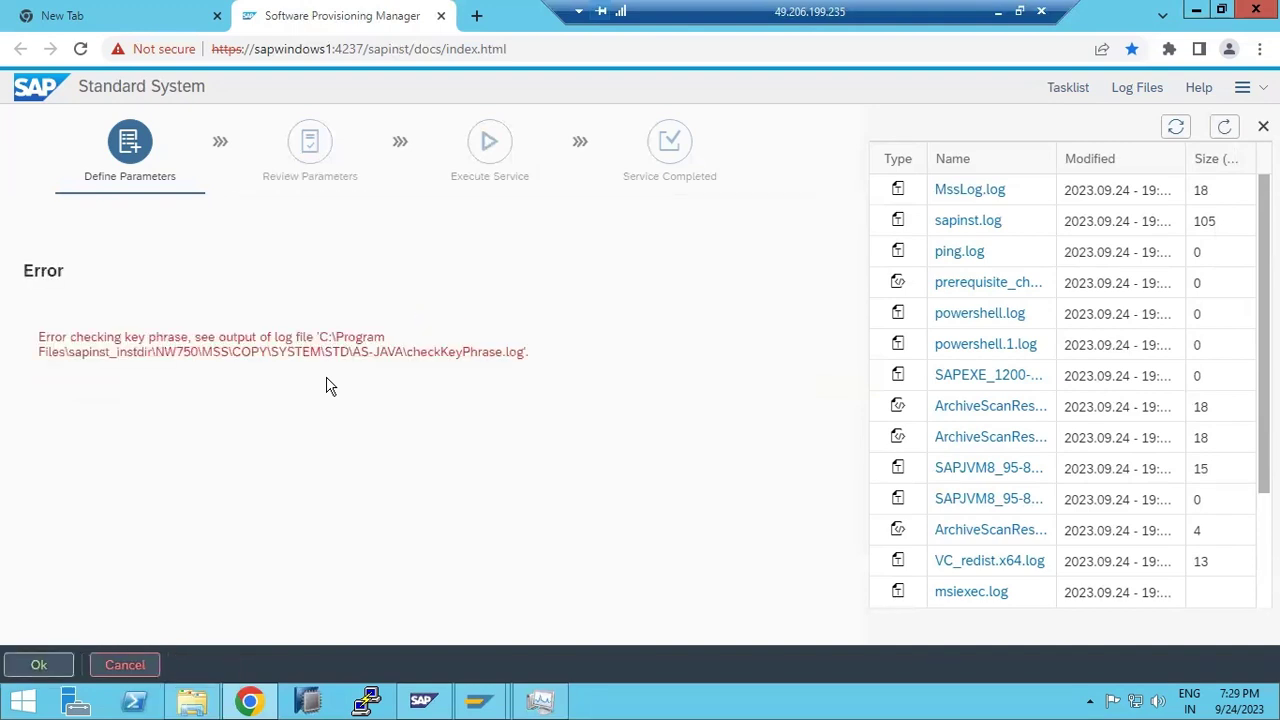
- Dismiss the error, read the key phrase guidance for the secure store, and retry with a re-entered key phrase
click(40, 664)
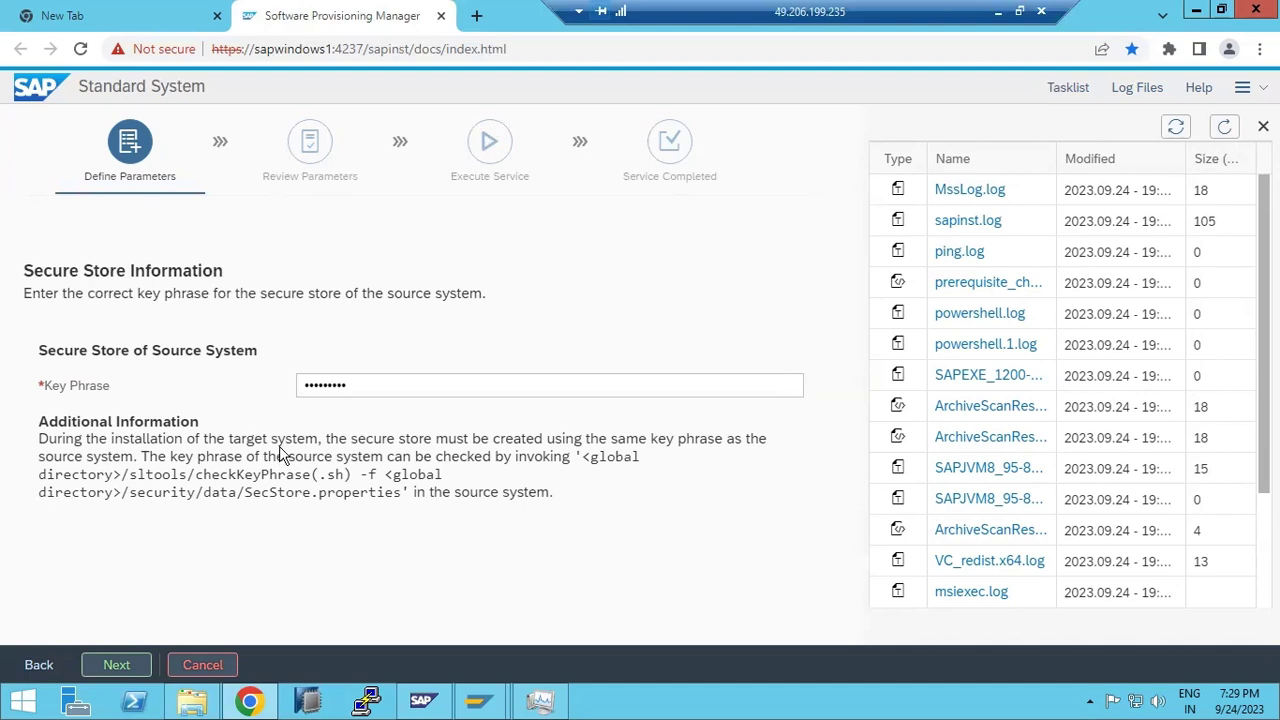
drag(585, 438, 371, 502)
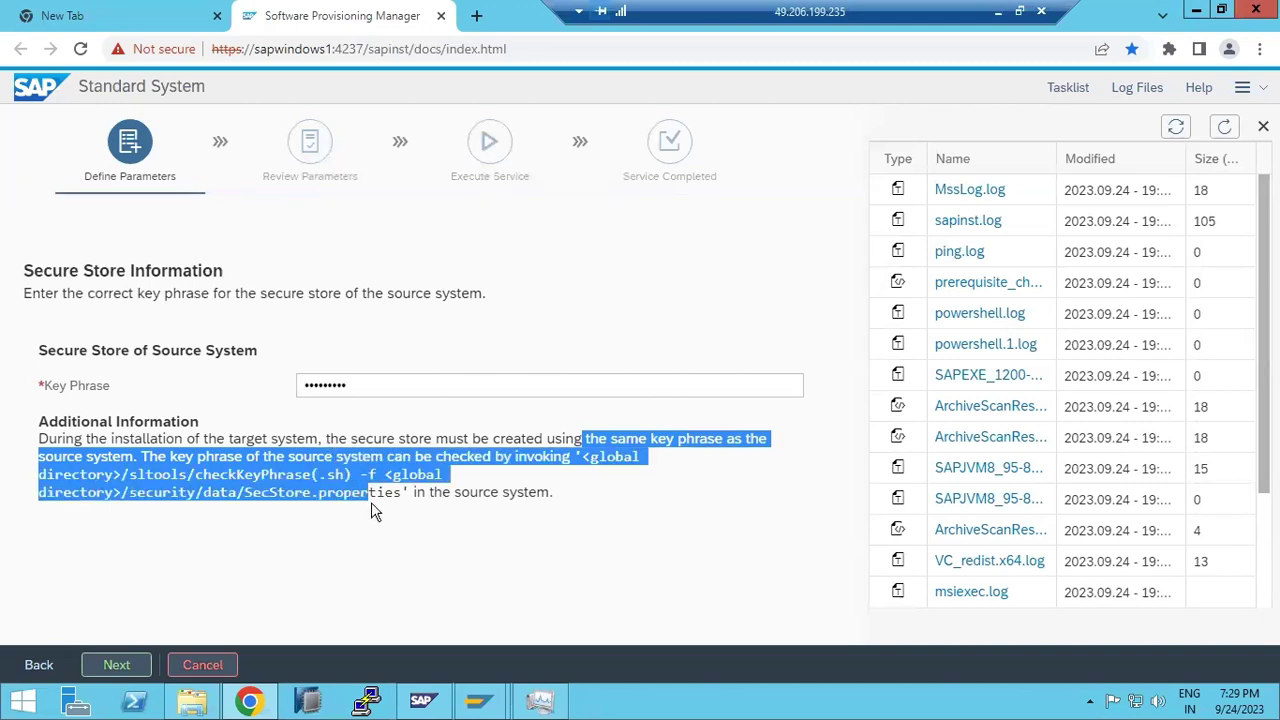
click(393, 391)
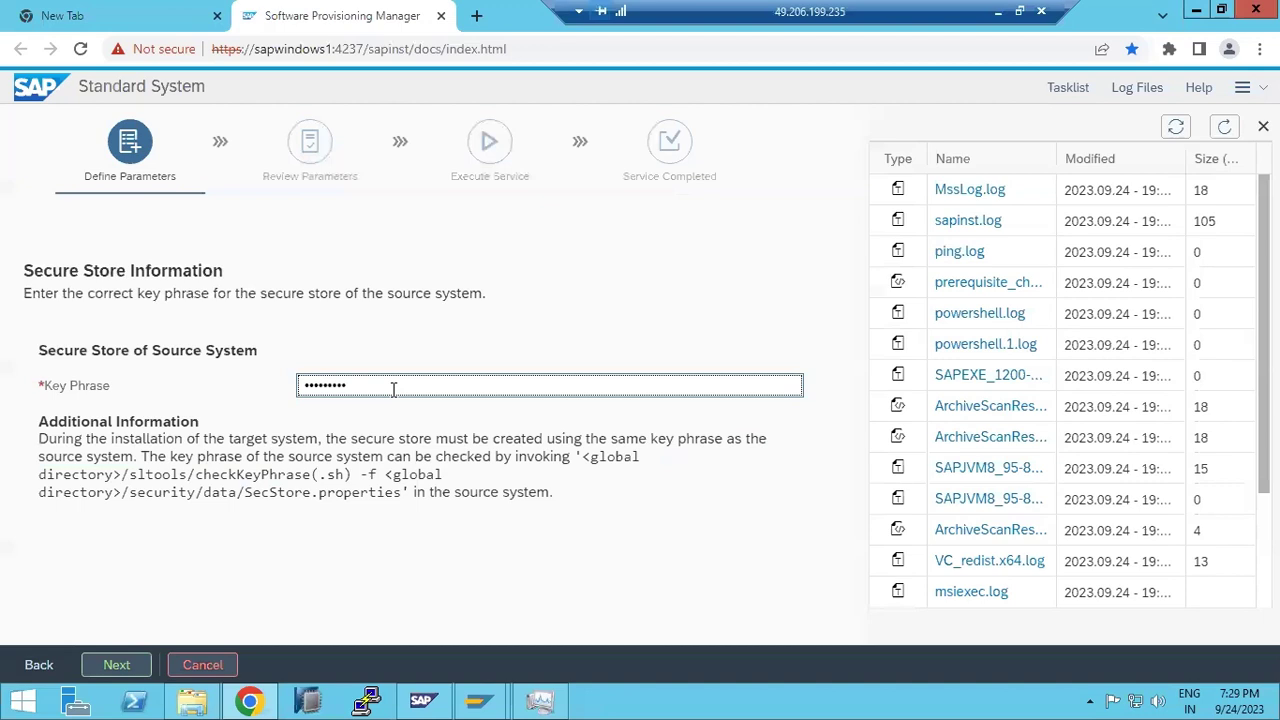
key(BackSpace)
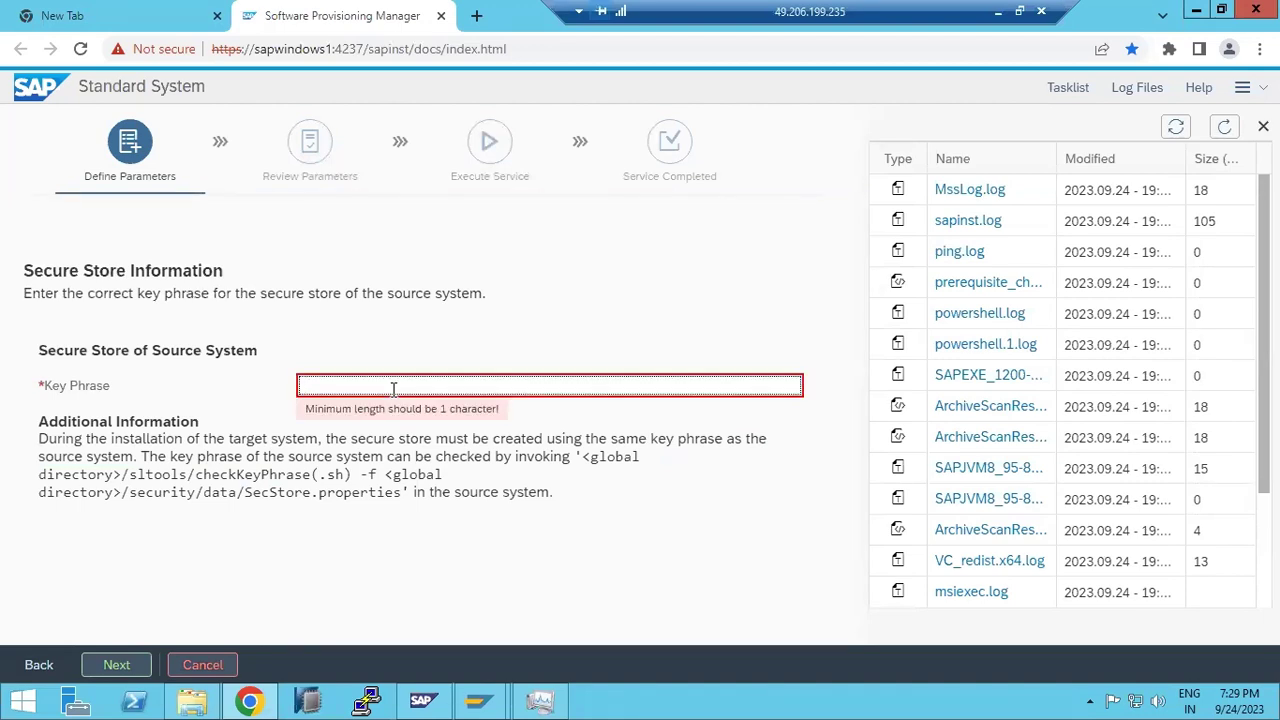
text(•)
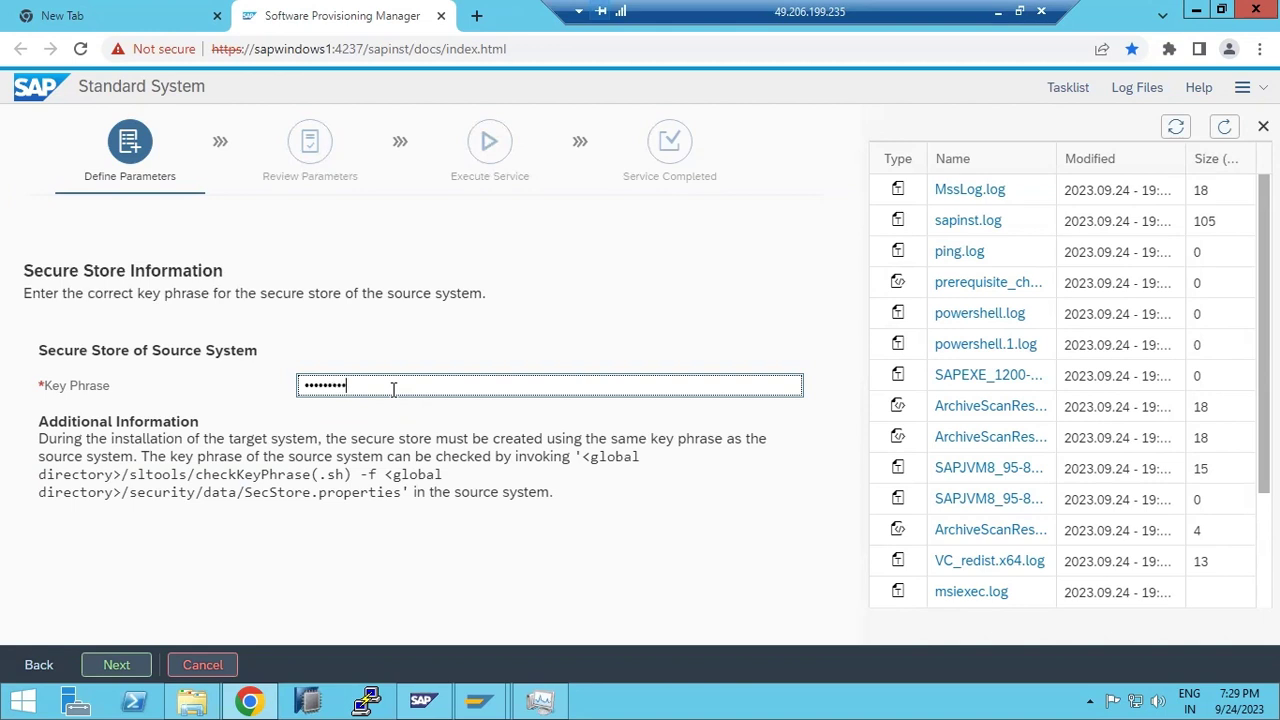
key(Return)
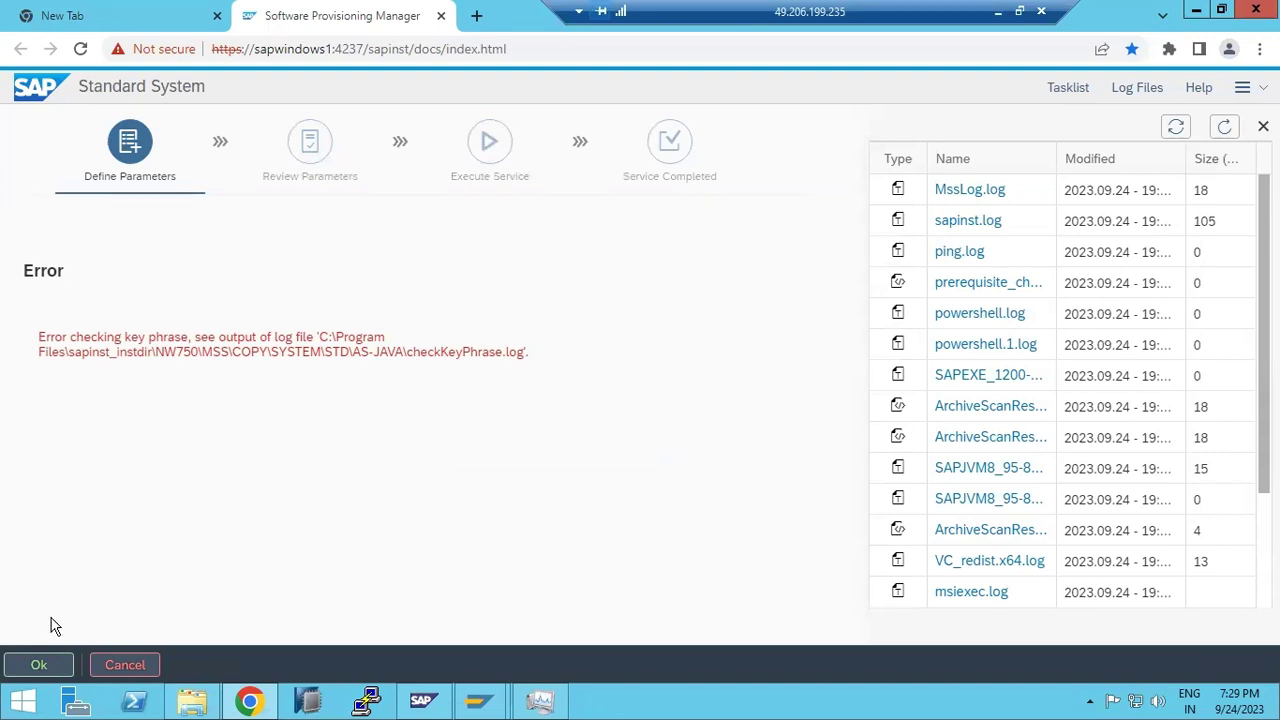
- Dismiss the key phrase error and clear the key phrase of the source system's secure store
click(44, 664)
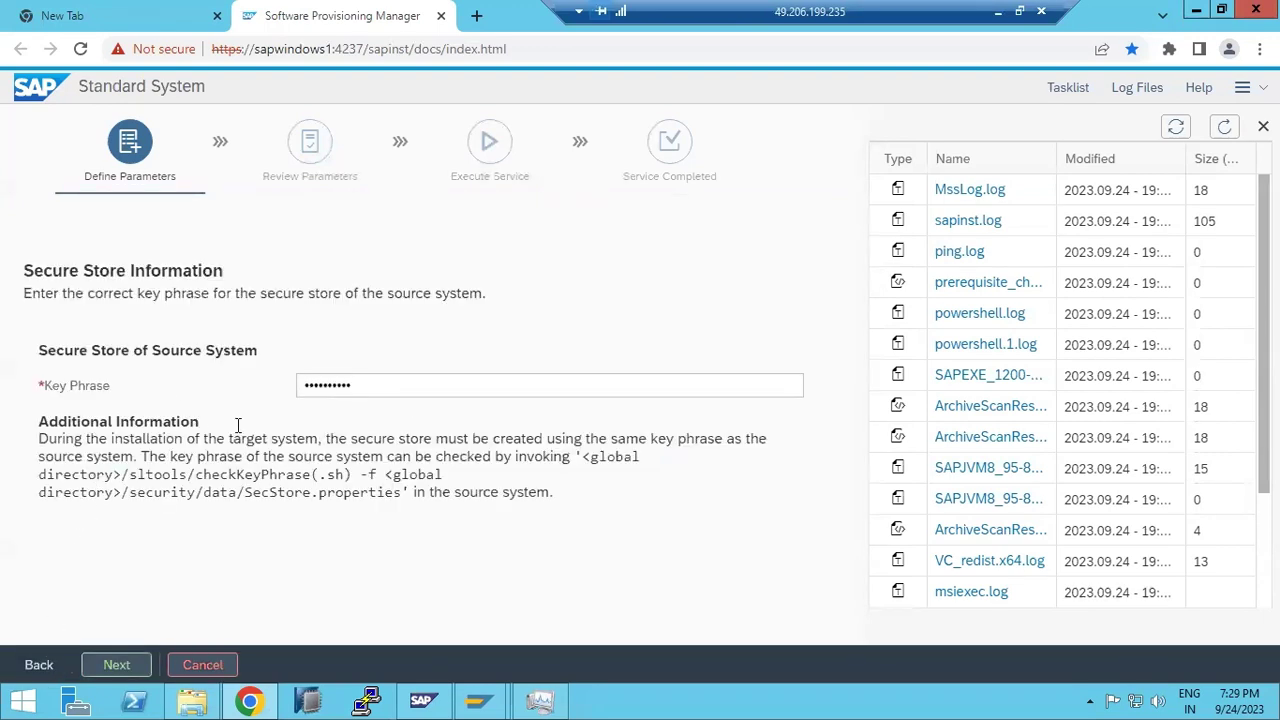
click(393, 388)
key(ctrl+a)
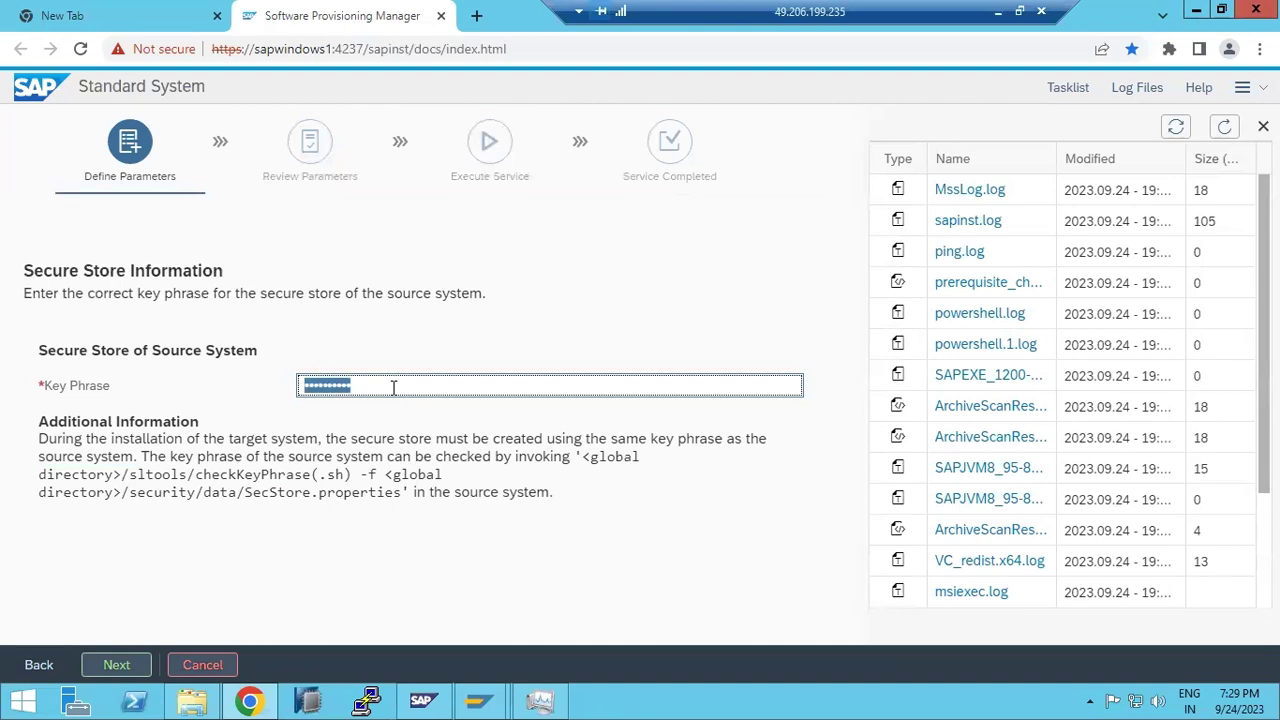
key(BackSpace)
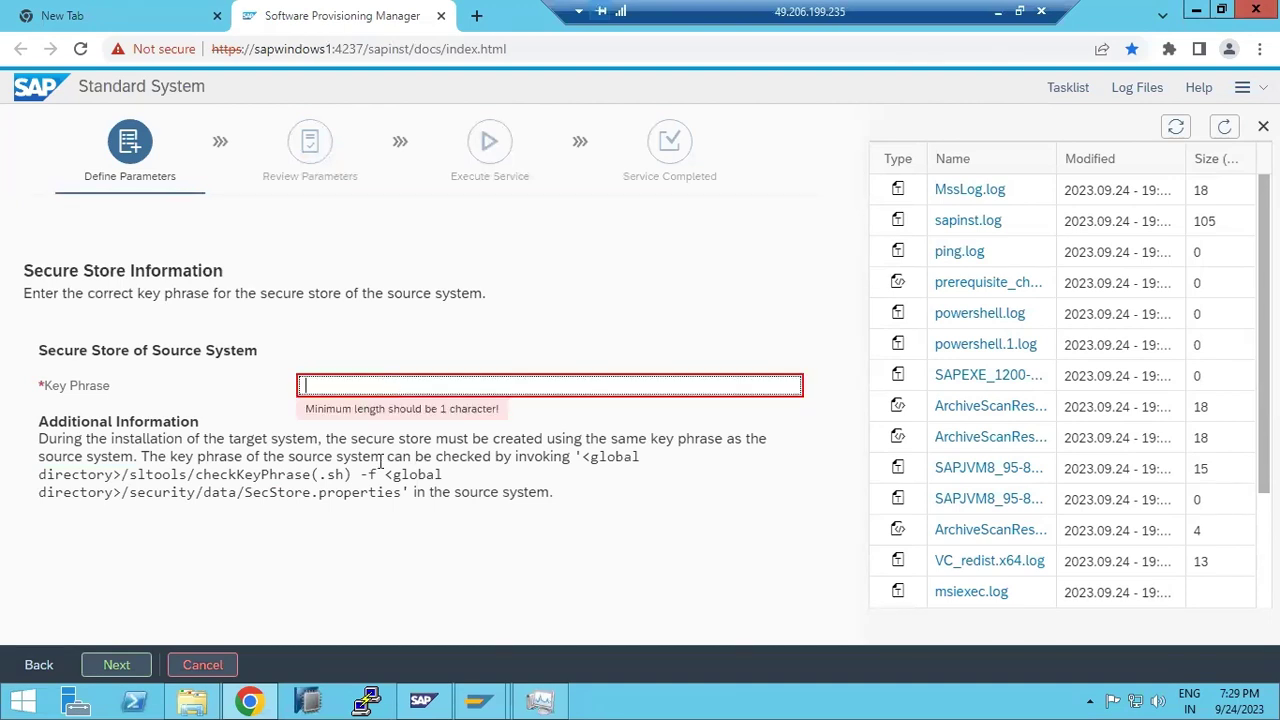
- Check the javaexport folder on the E: drive in File Explorer and return to the installer
mouse_move(188, 706)
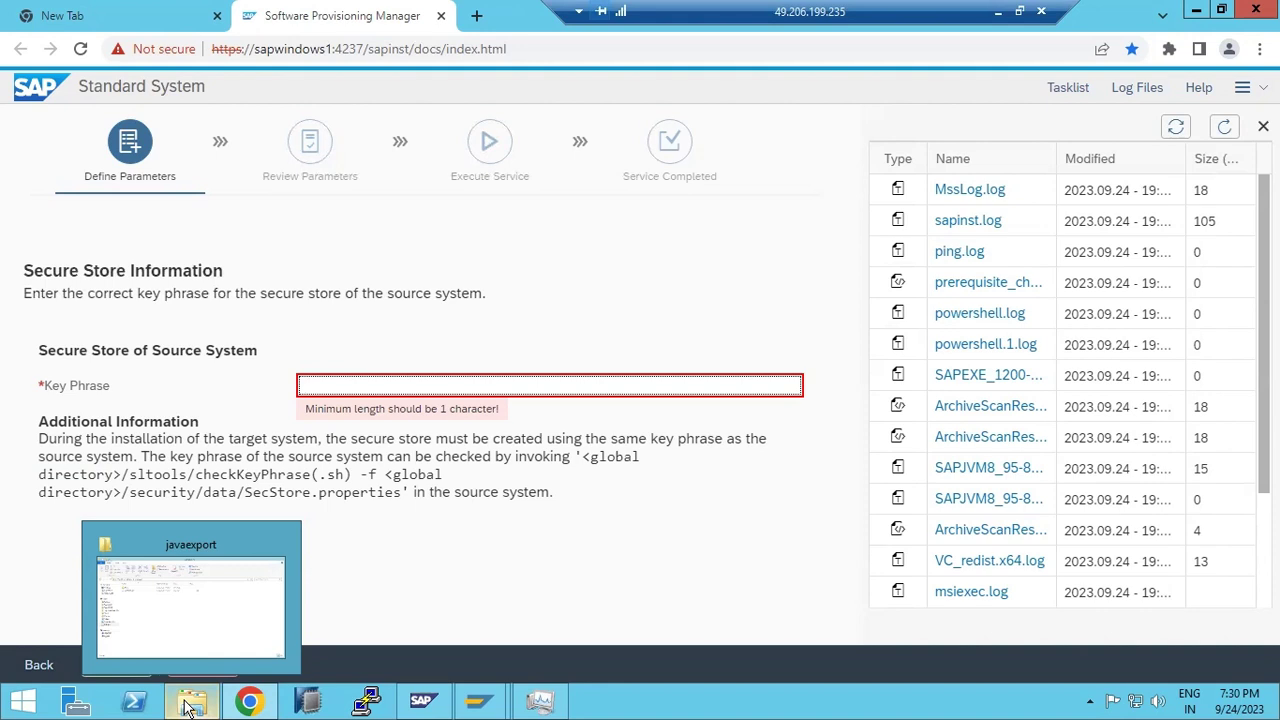
click(188, 706)
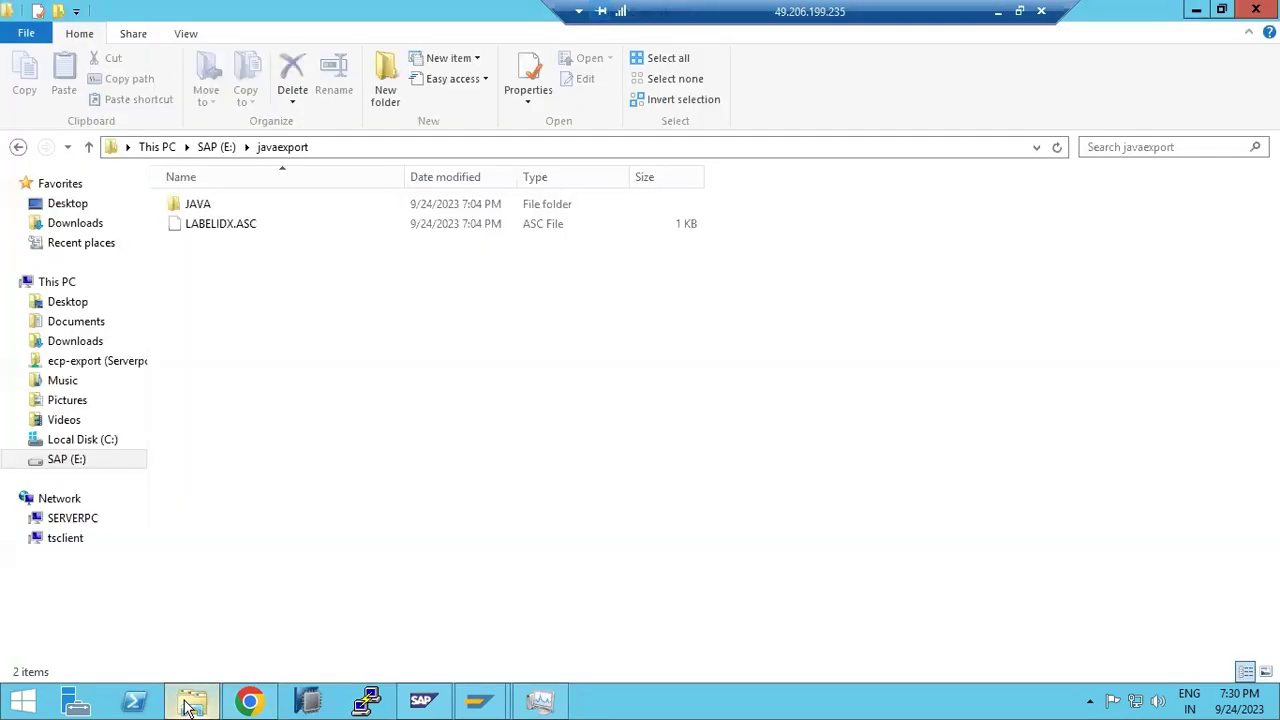
click(220, 147)
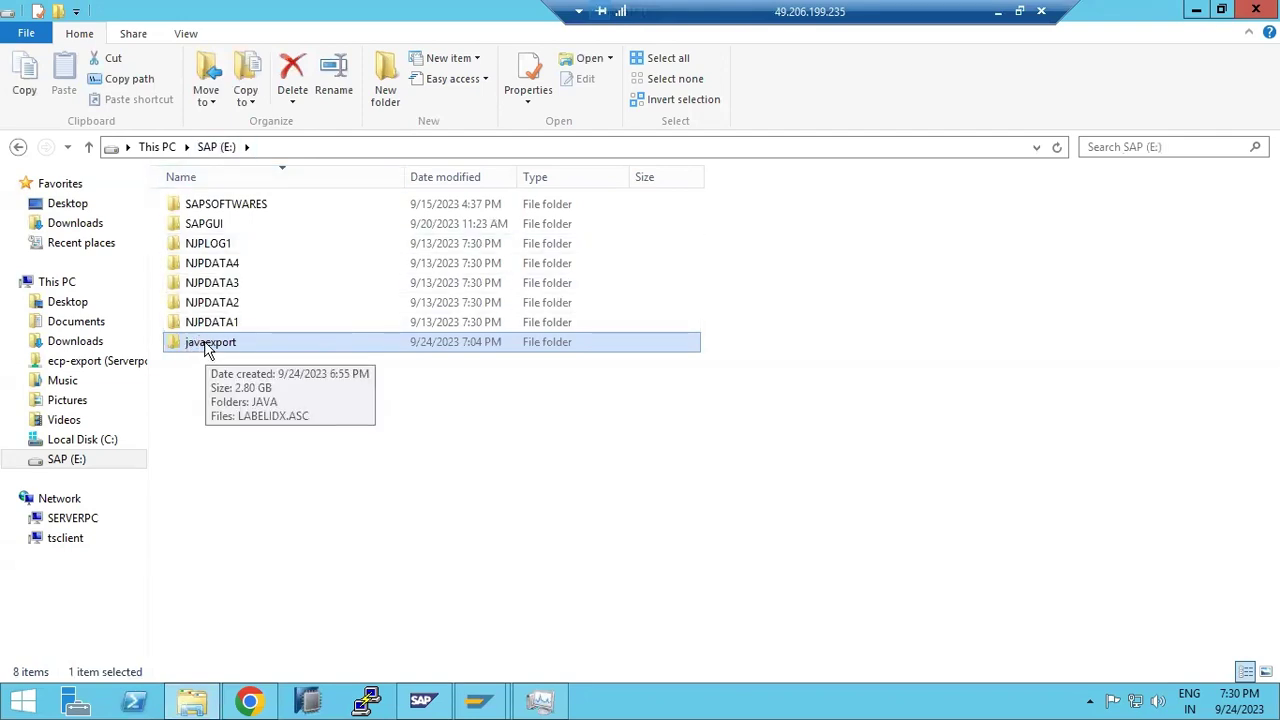
click(224, 703)
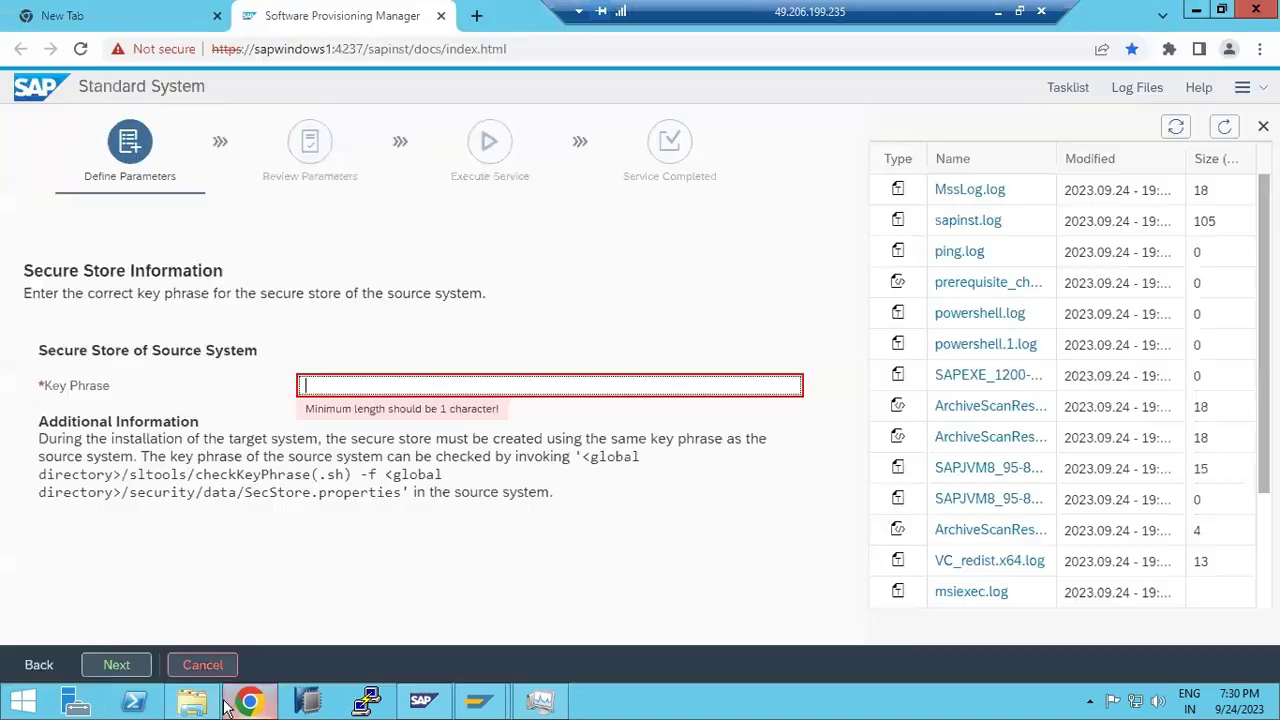
- Try a newly entered key phrase for the source system's secure store, dismiss the error, and submit a different one
click(312, 381)
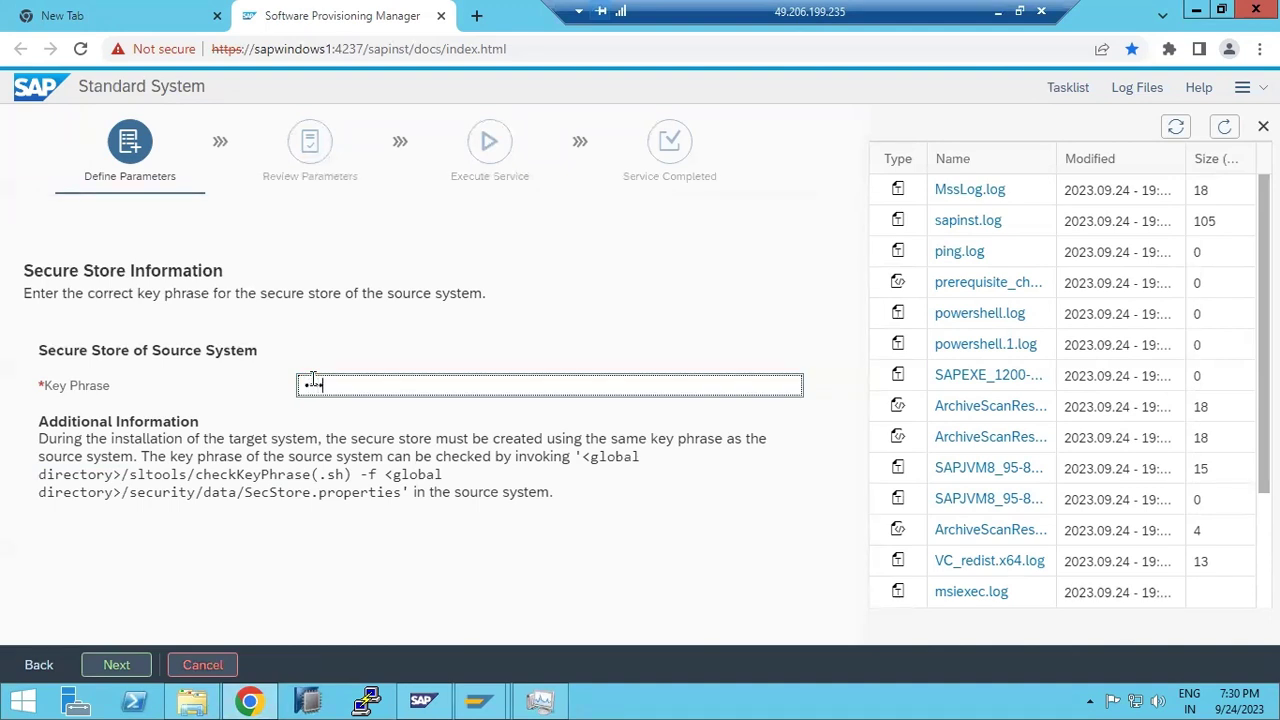
key(Return)
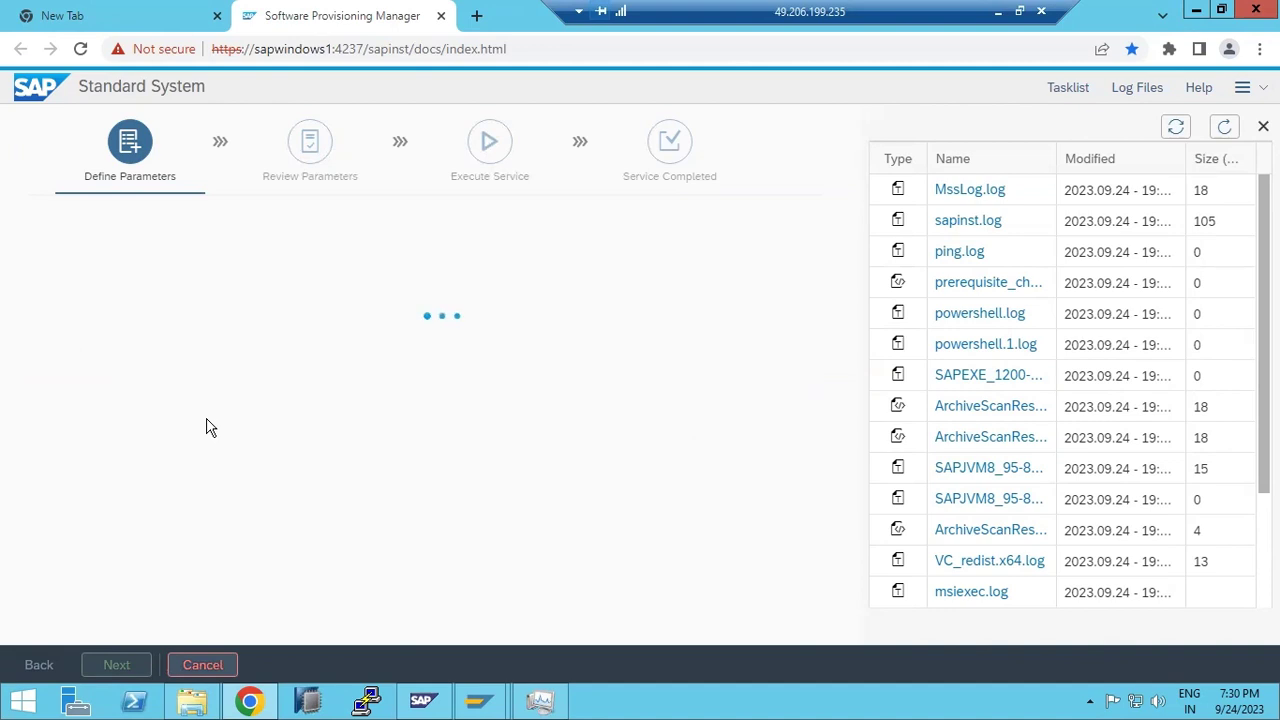
click(39, 665)
click(388, 380)
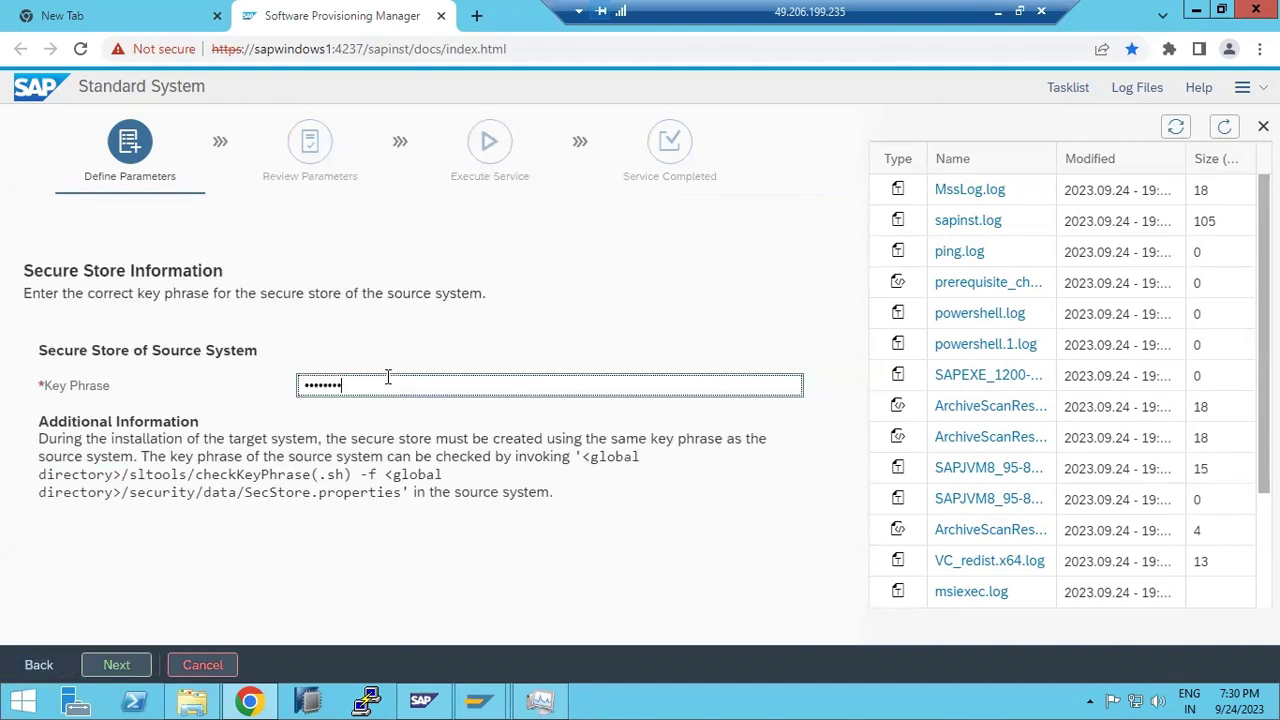
key(ctrl+a)
key(BackSpace)
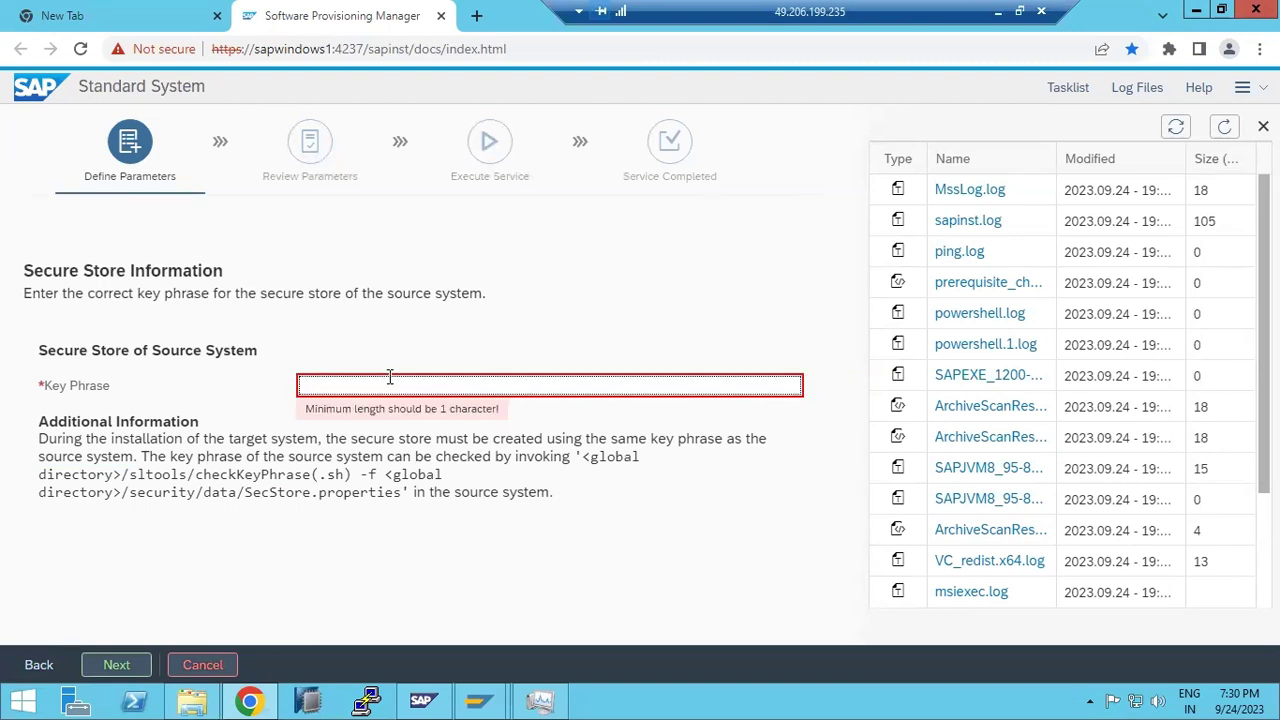
text(•)
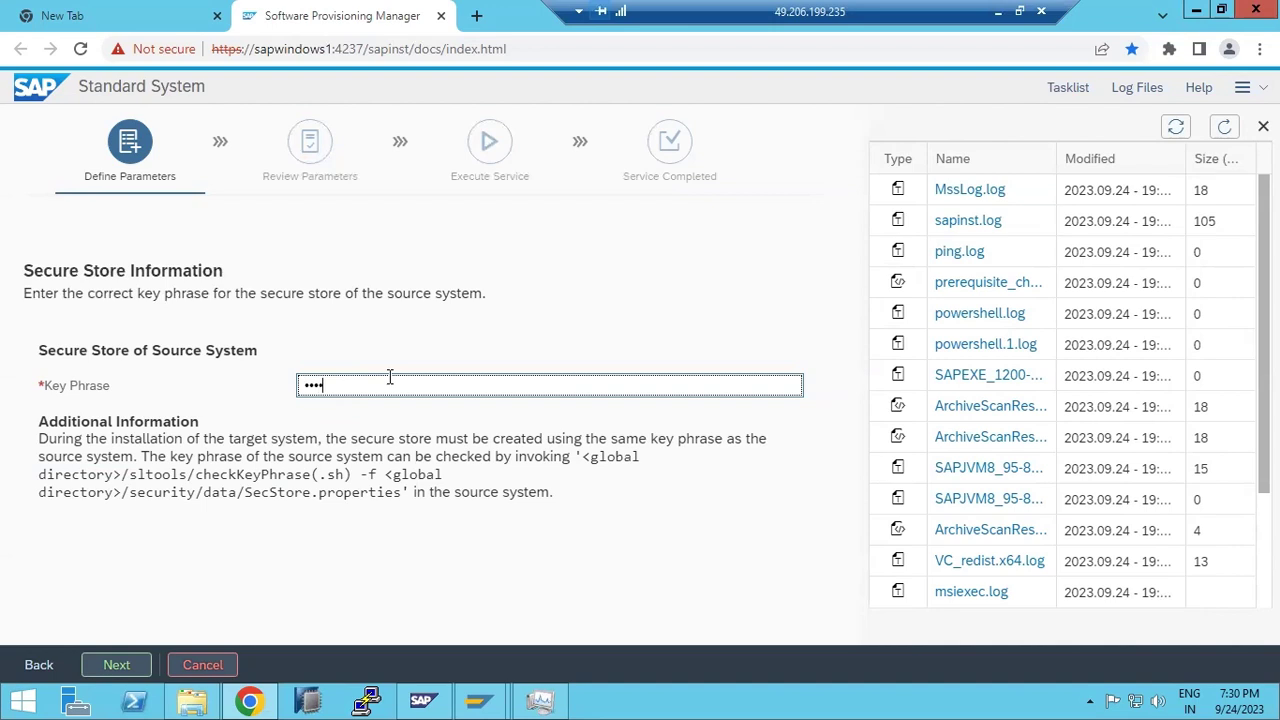
text(••••••••)
key(Return)
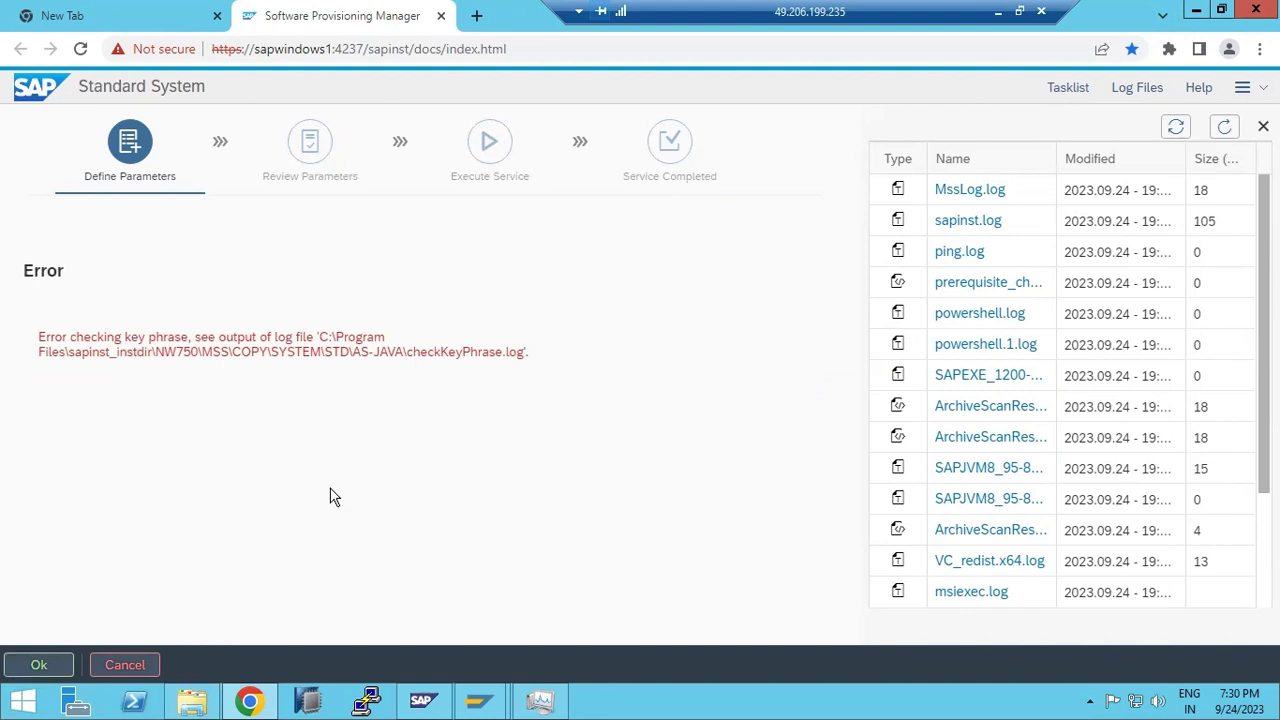
- Acknowledge the key phrase error, erase the entry, and try one more key phrase for the secure store
click(40, 664)
click(429, 388)
key(BackSpace)
key(BackSpace)
key(BackSpace)
key(BackSpace)
key(BackSpace)
key(BackSpace)
key(BackSpace)
key(BackSpace)
key(BackSpace)
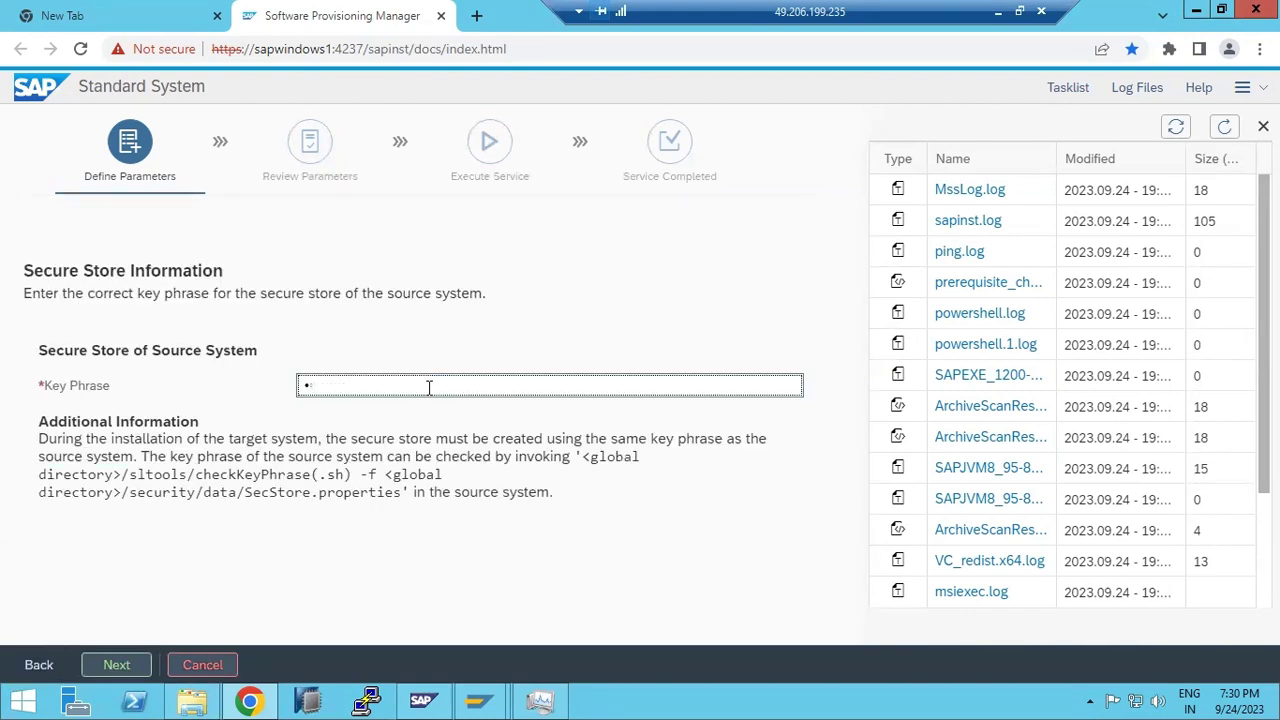
text(••)
key(Return)
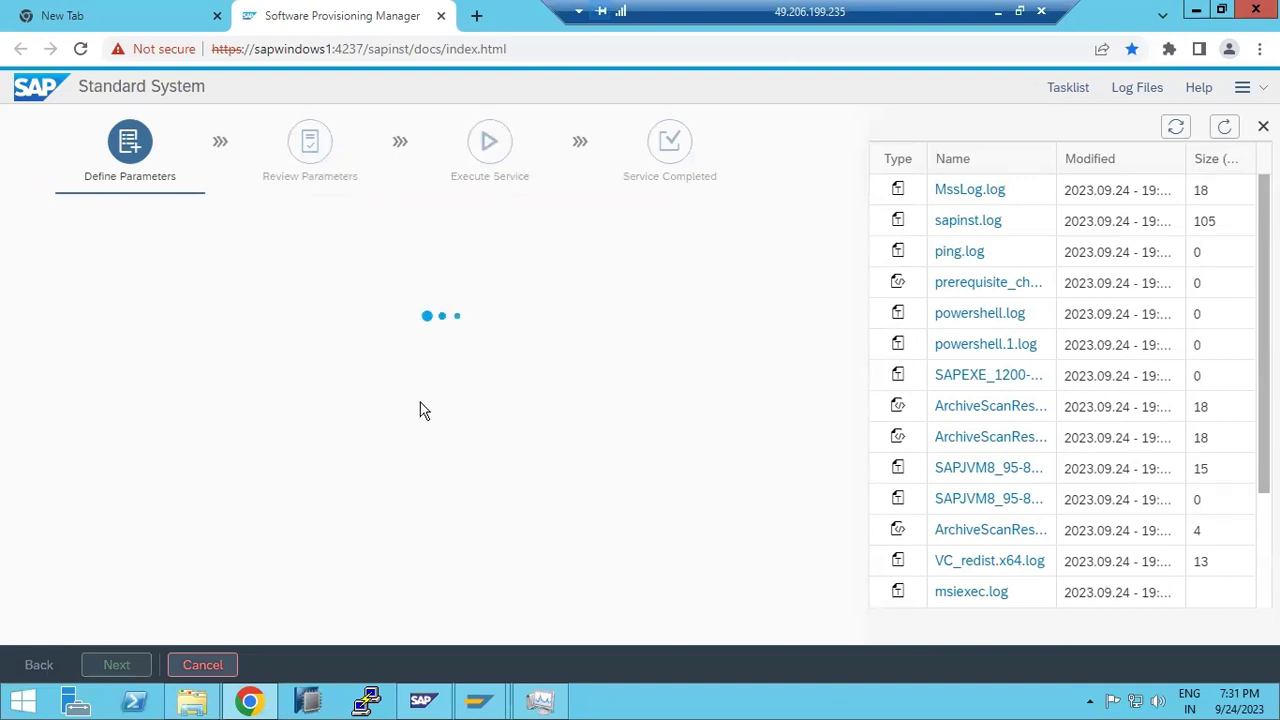
- Cancel the installer's process execution and clear the Task Manager and SAP Management Console windows from the desktop
click(125, 665)
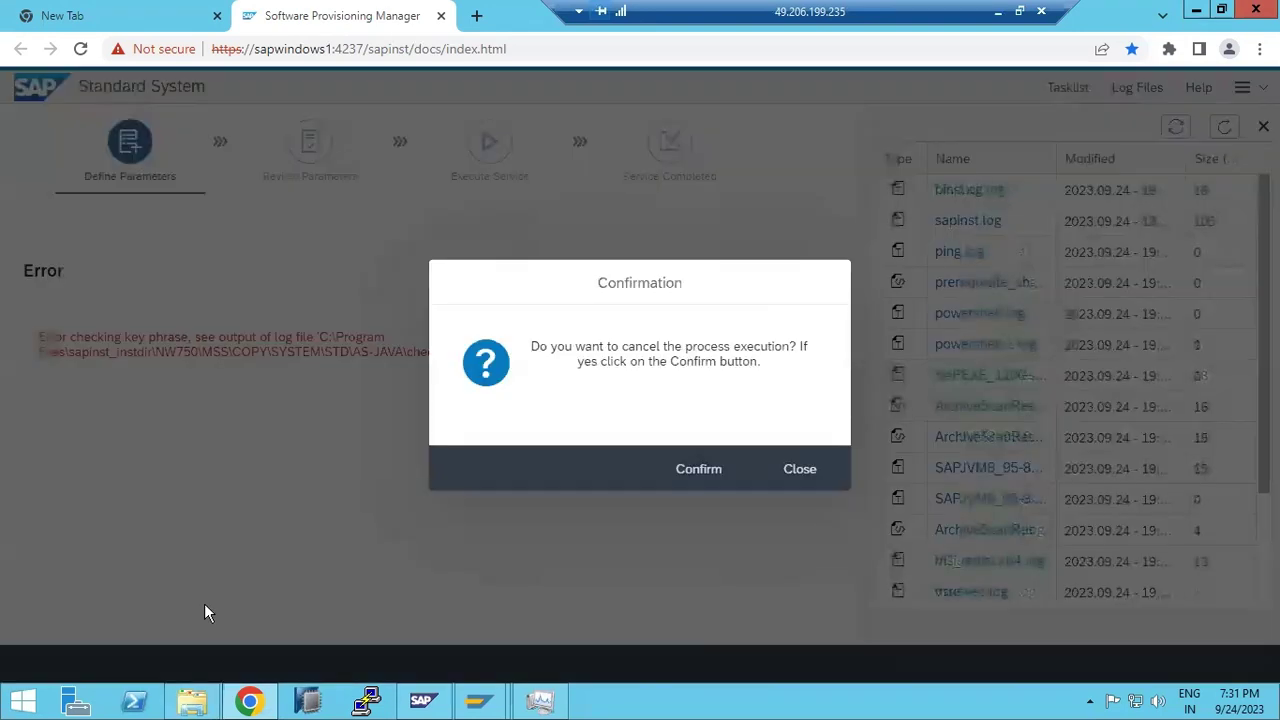
click(682, 470)
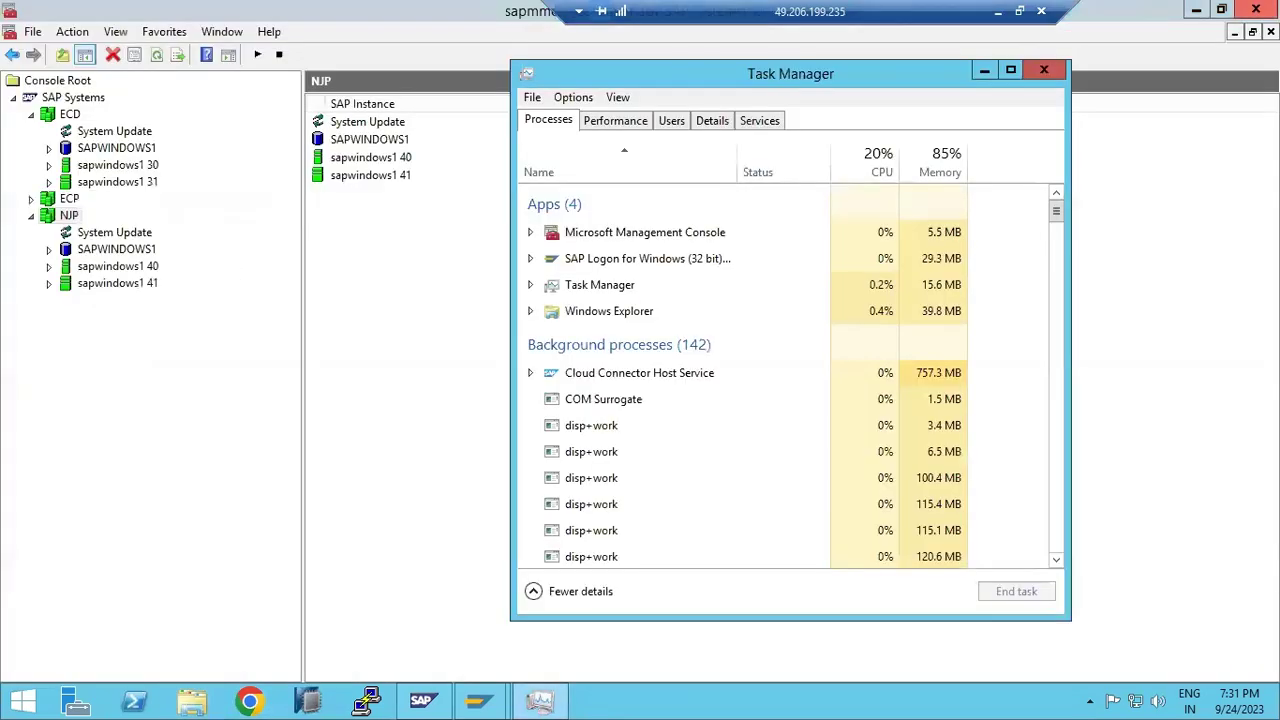
click(1050, 72)
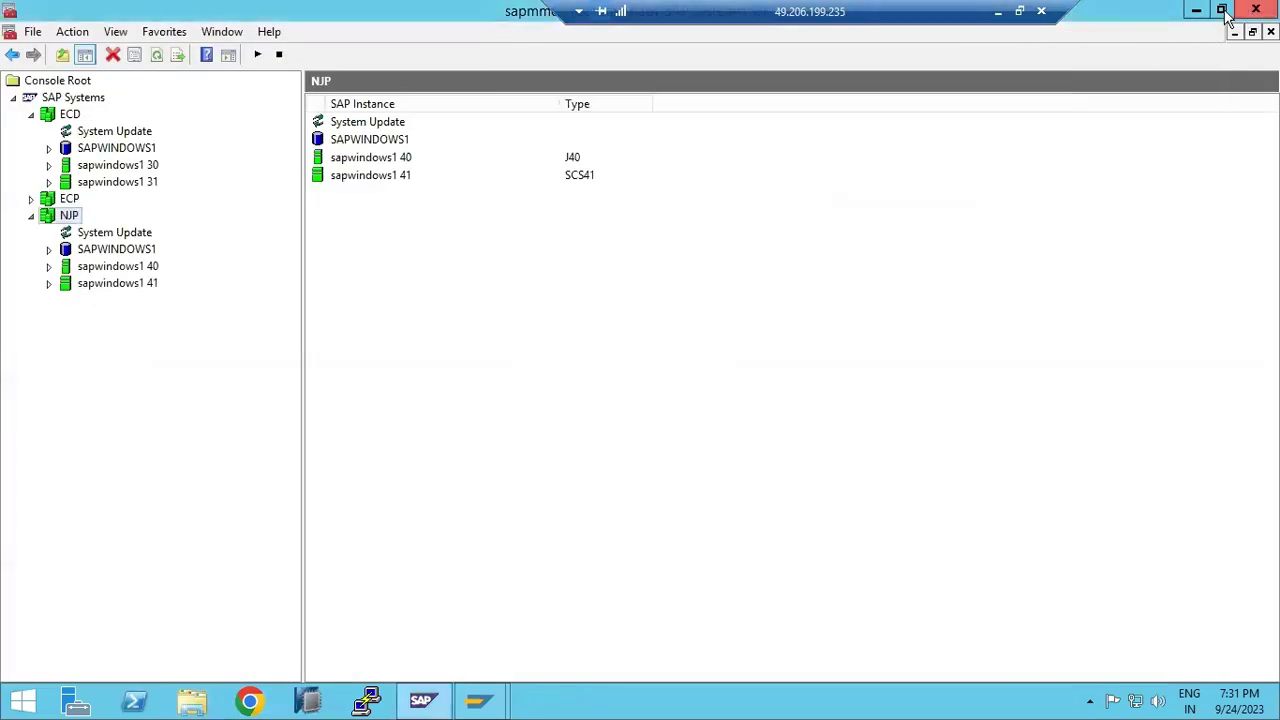
click(1196, 10)
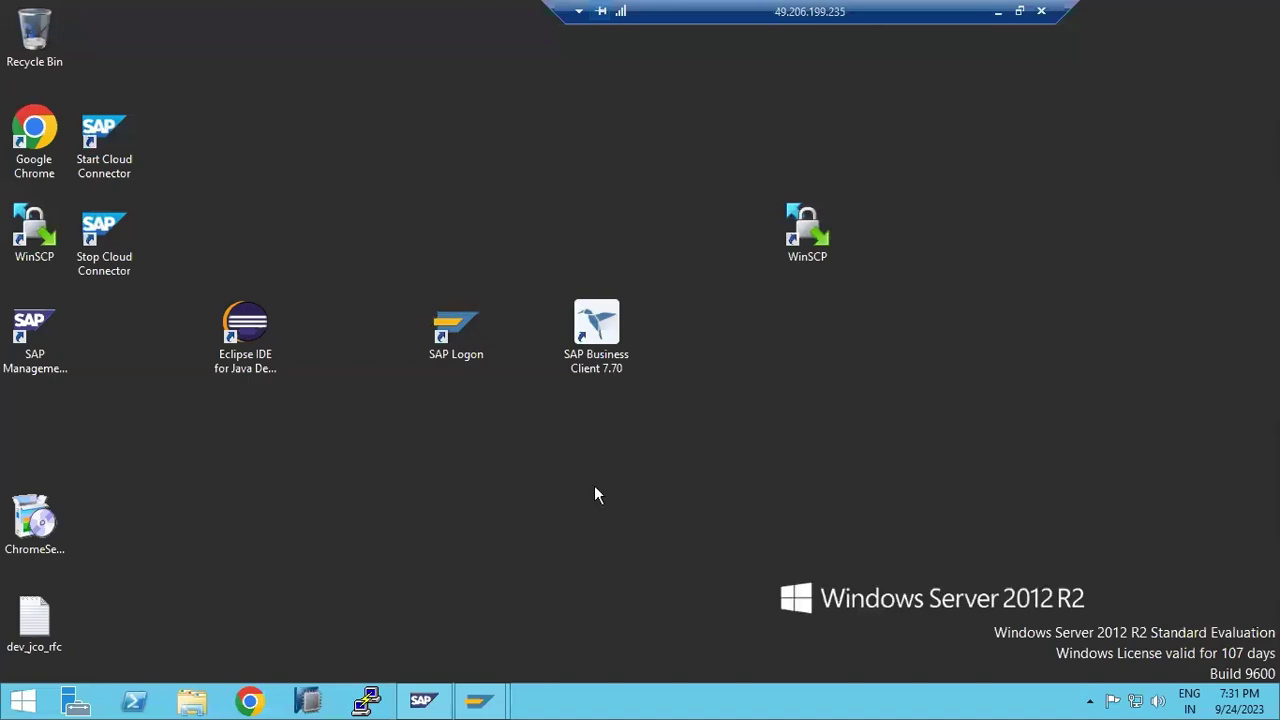
- Permanently delete the JAVA folder and LABELIDX.ASC from E:\javaexport in File Explorer
click(195, 700)
click(751, 359)
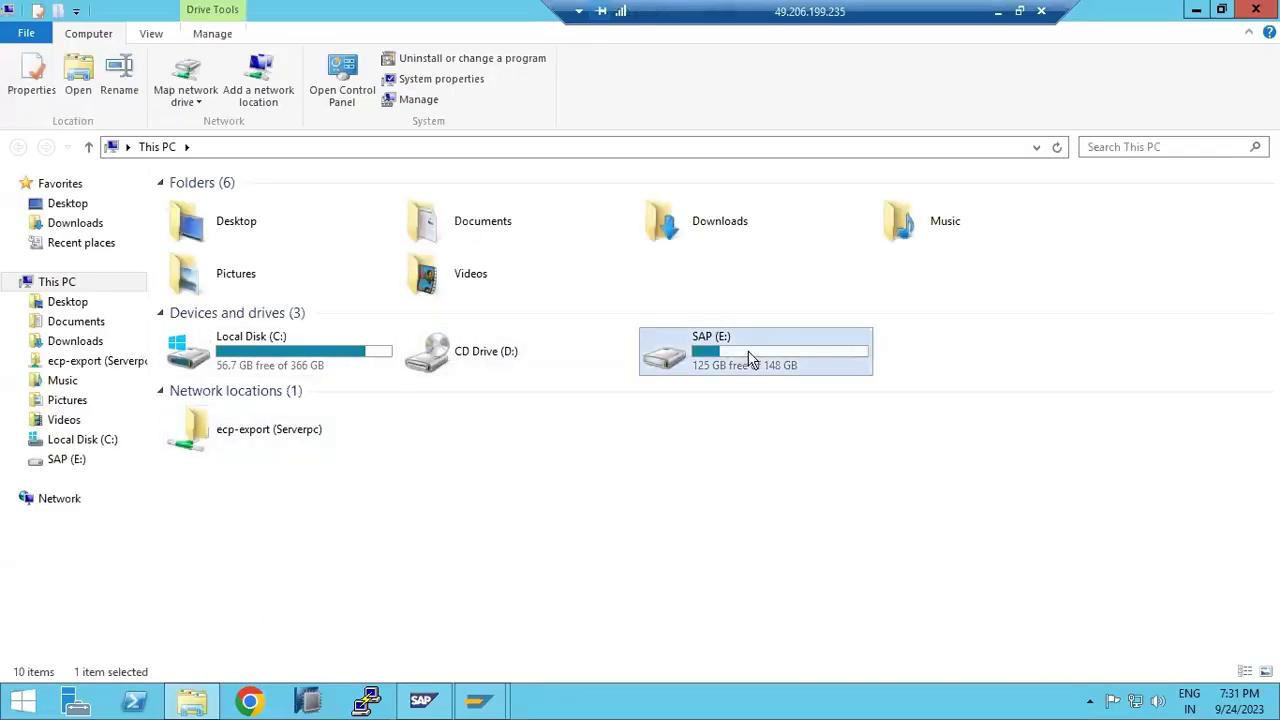
double_click(751, 359)
double_click(240, 343)
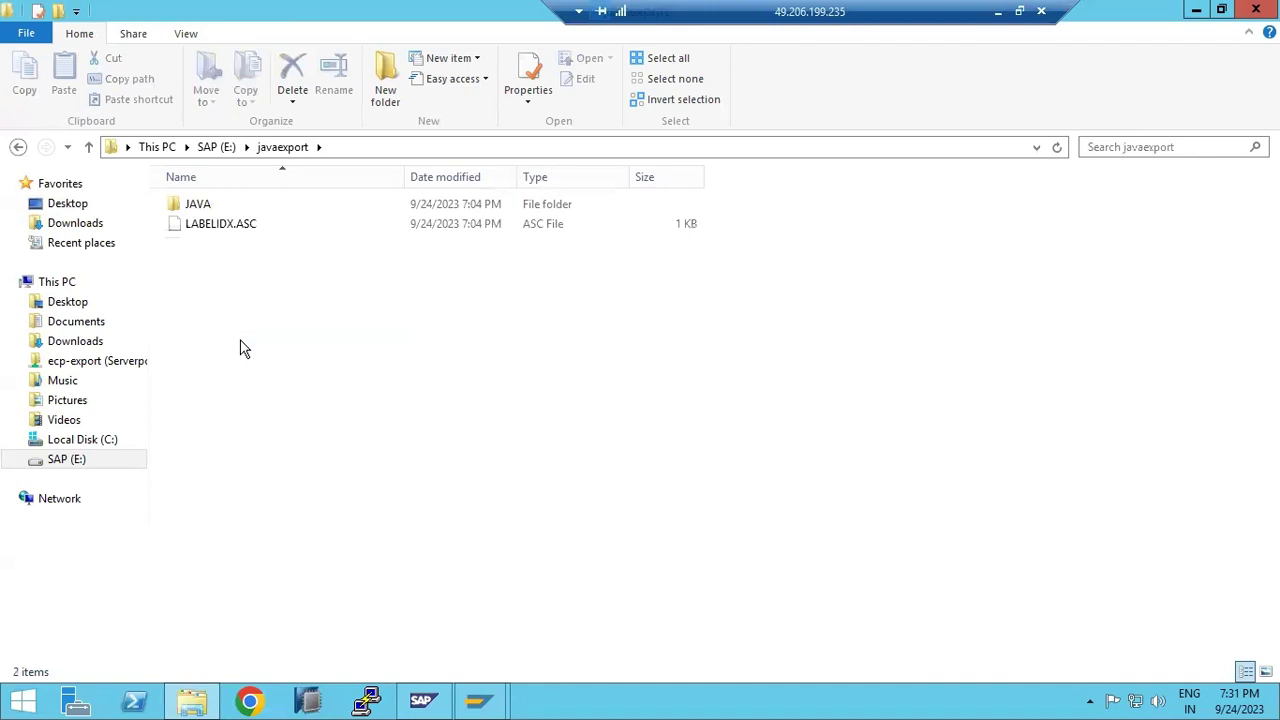
key(ctrl+a)
key(shift+Delete)
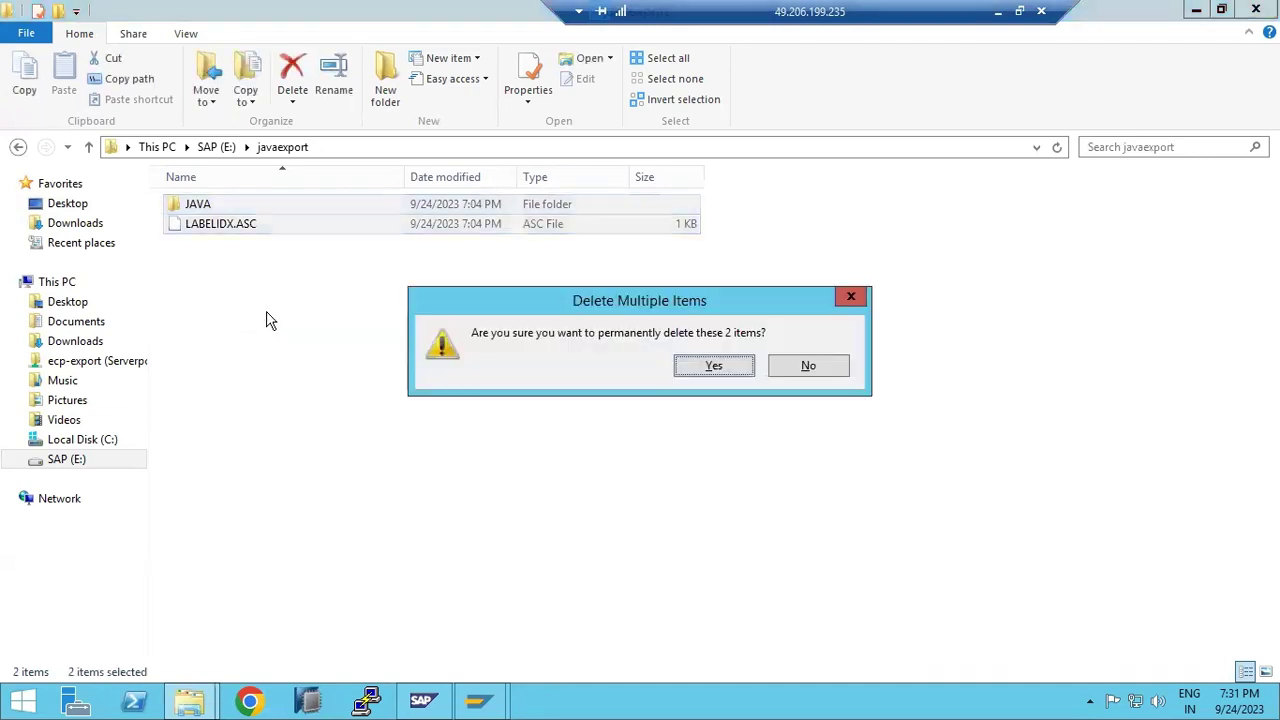
click(698, 372)
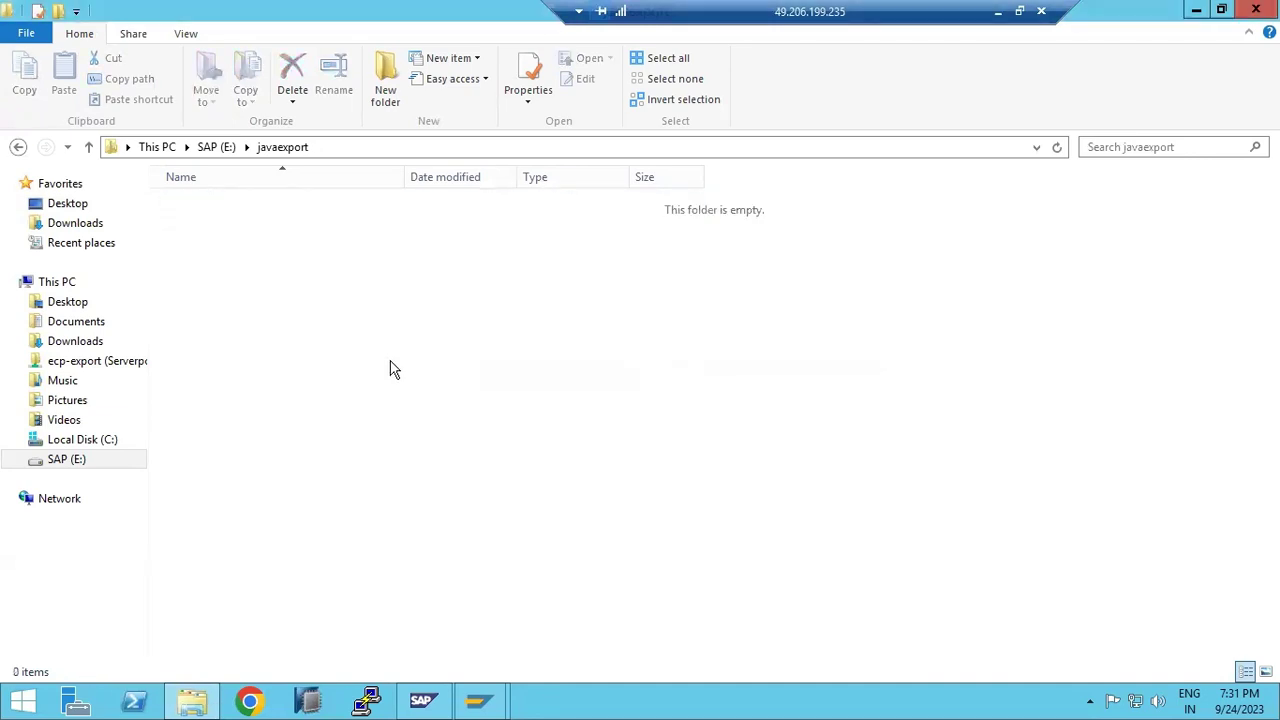
- Browse to the C:\usr\sap folder
click(216, 147)
click(157, 147)
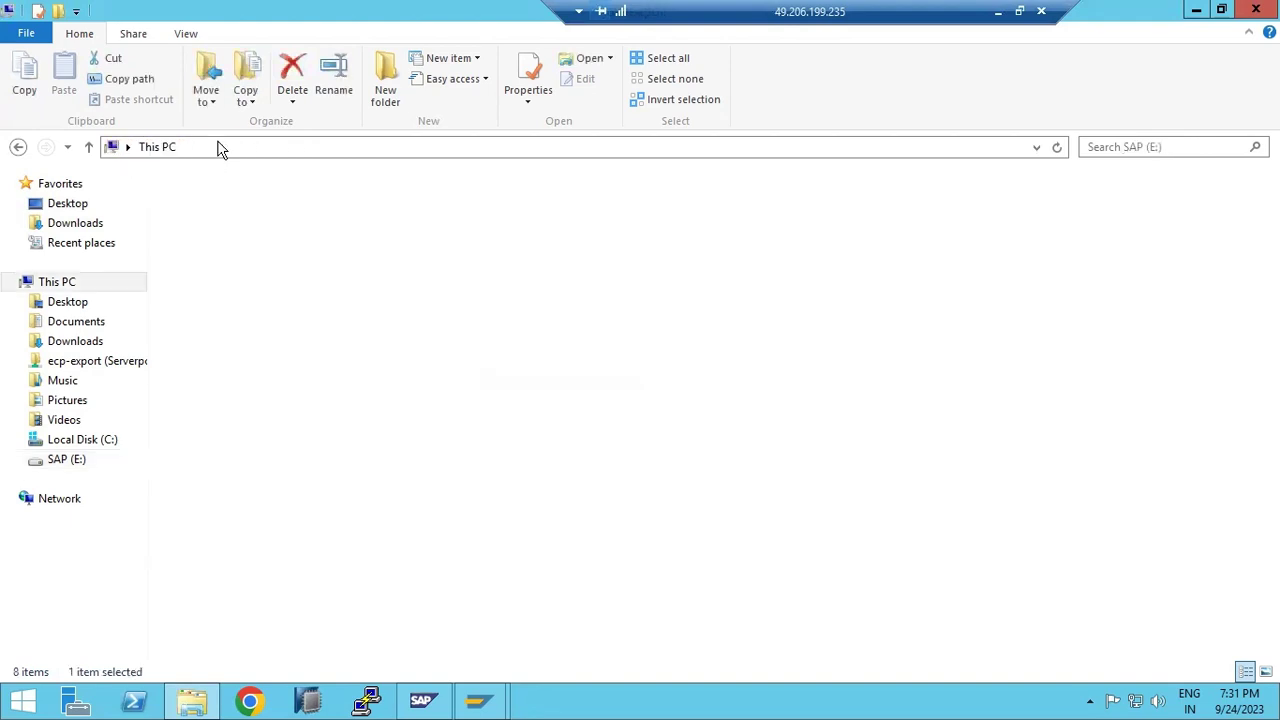
right_click(614, 703)
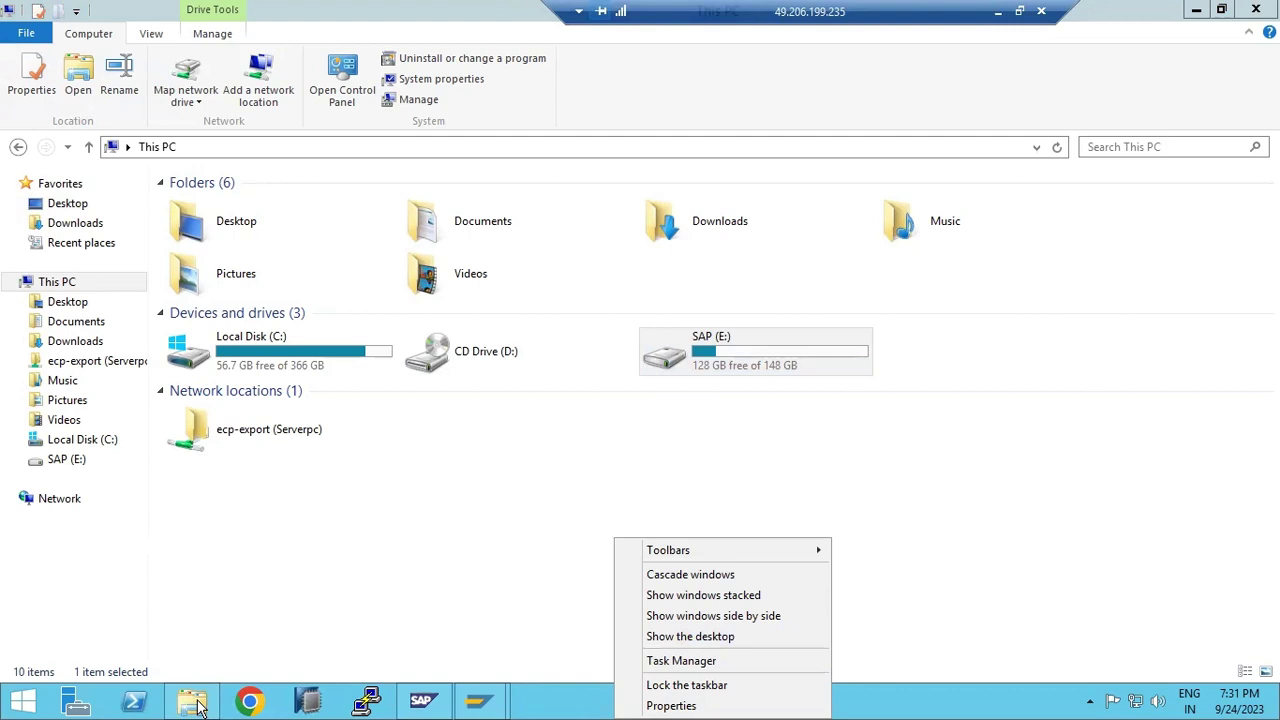
double_click(771, 363)
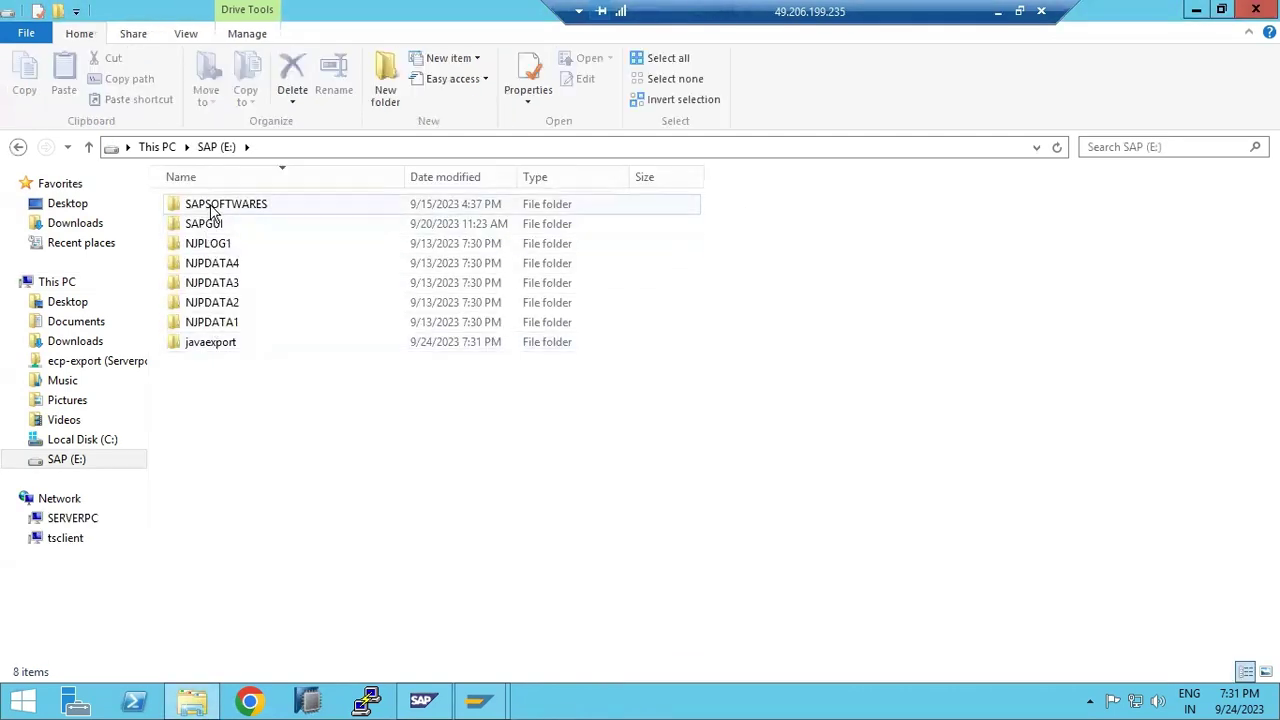
click(160, 147)
click(265, 360)
double_click(265, 360)
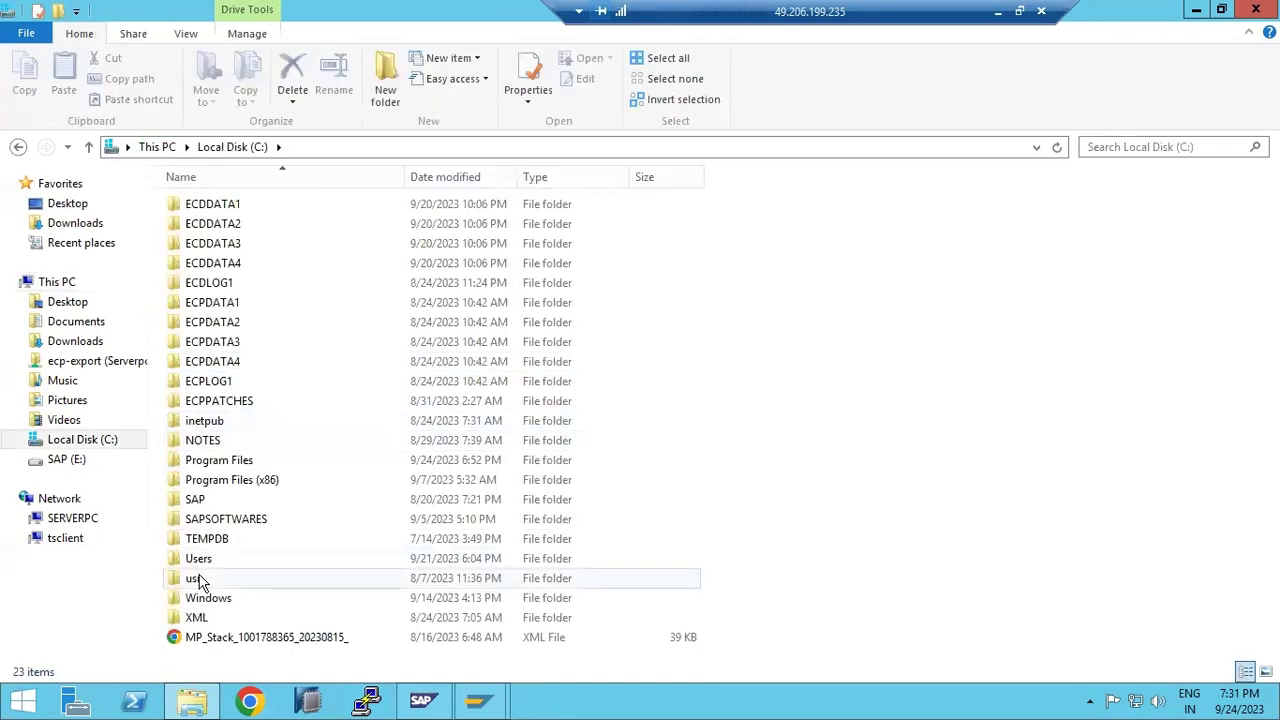
double_click(197, 580)
double_click(195, 205)
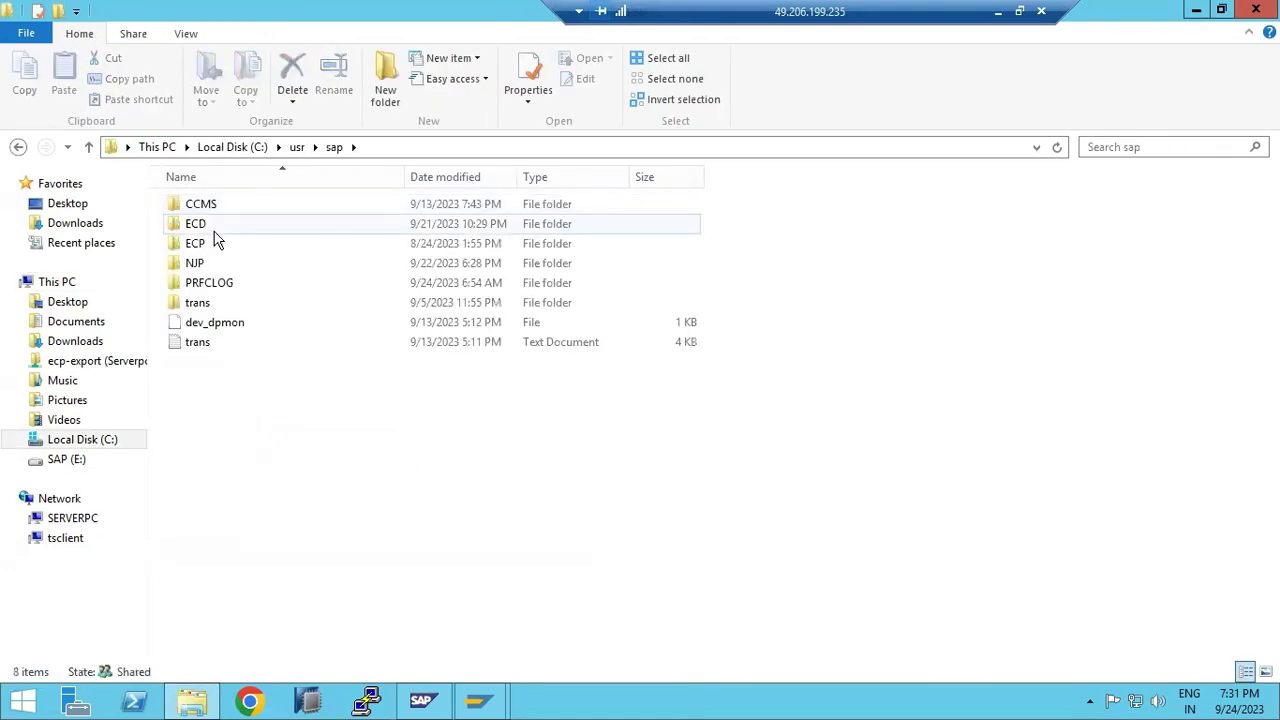
- Launch the configtool batch file from NJP\J40\j2ee\configtool and connect with the default DB settings
double_click(196, 263)
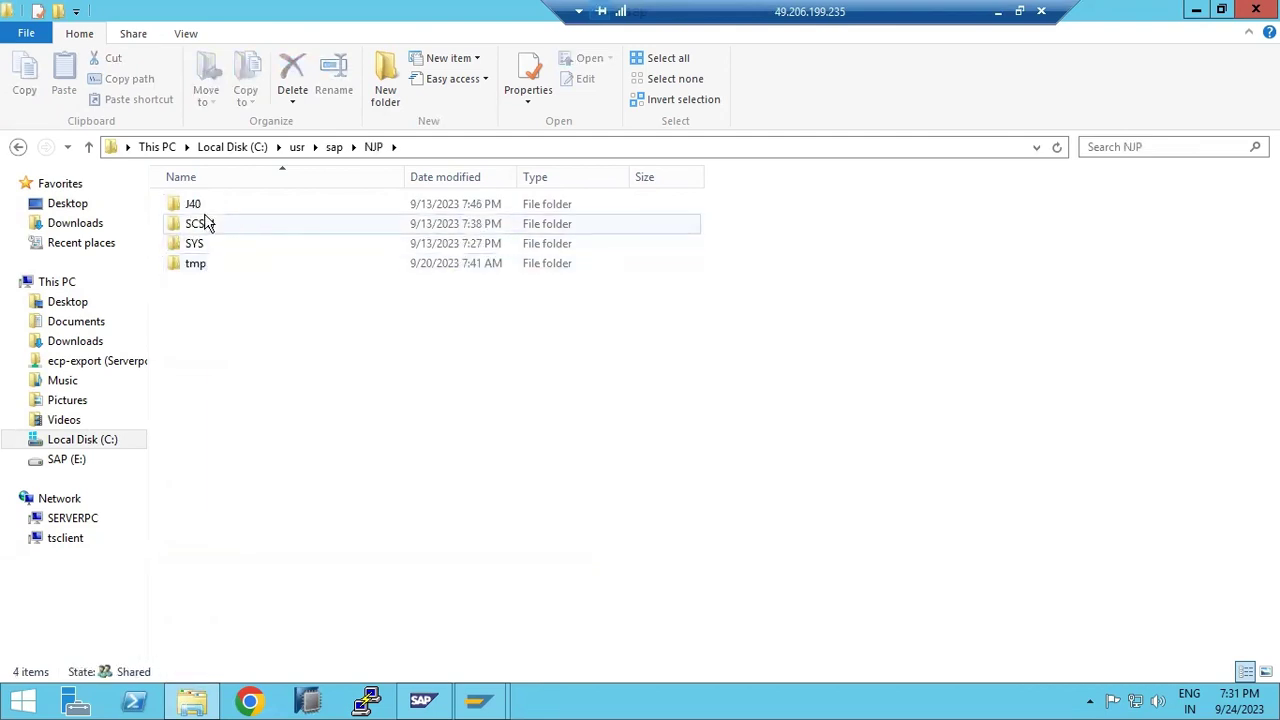
double_click(197, 204)
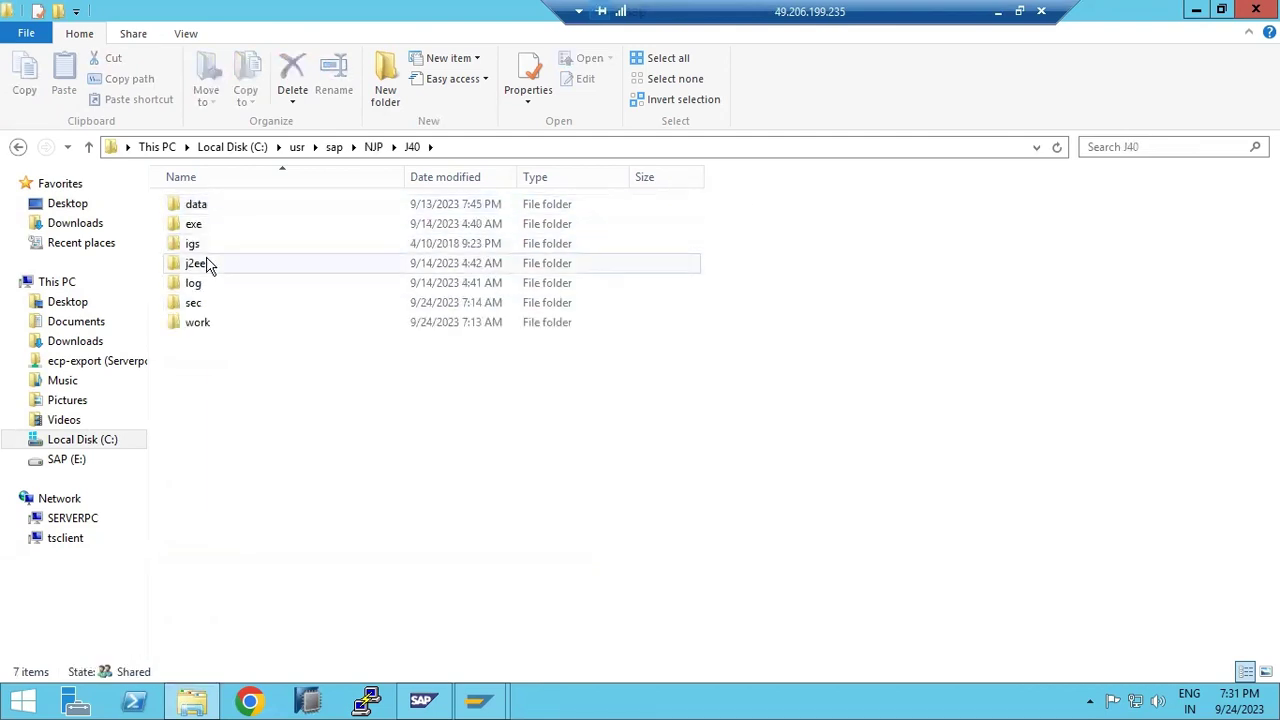
double_click(207, 266)
double_click(216, 226)
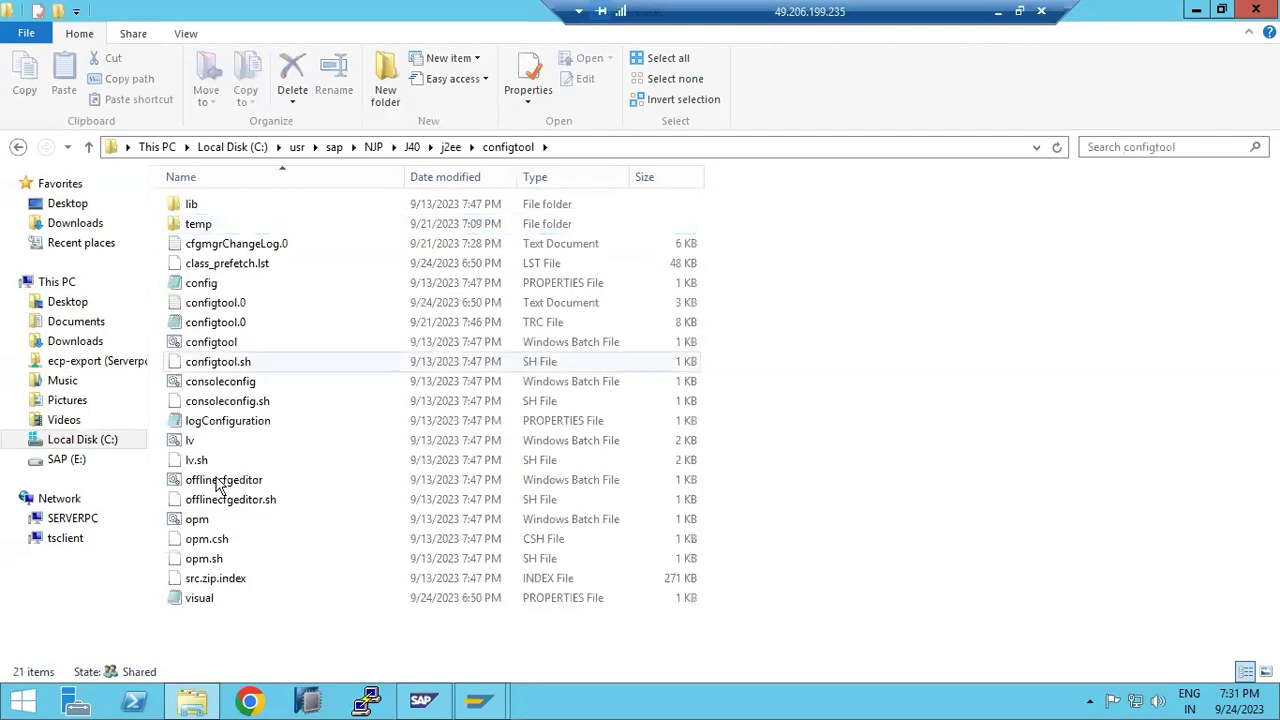
double_click(197, 343)
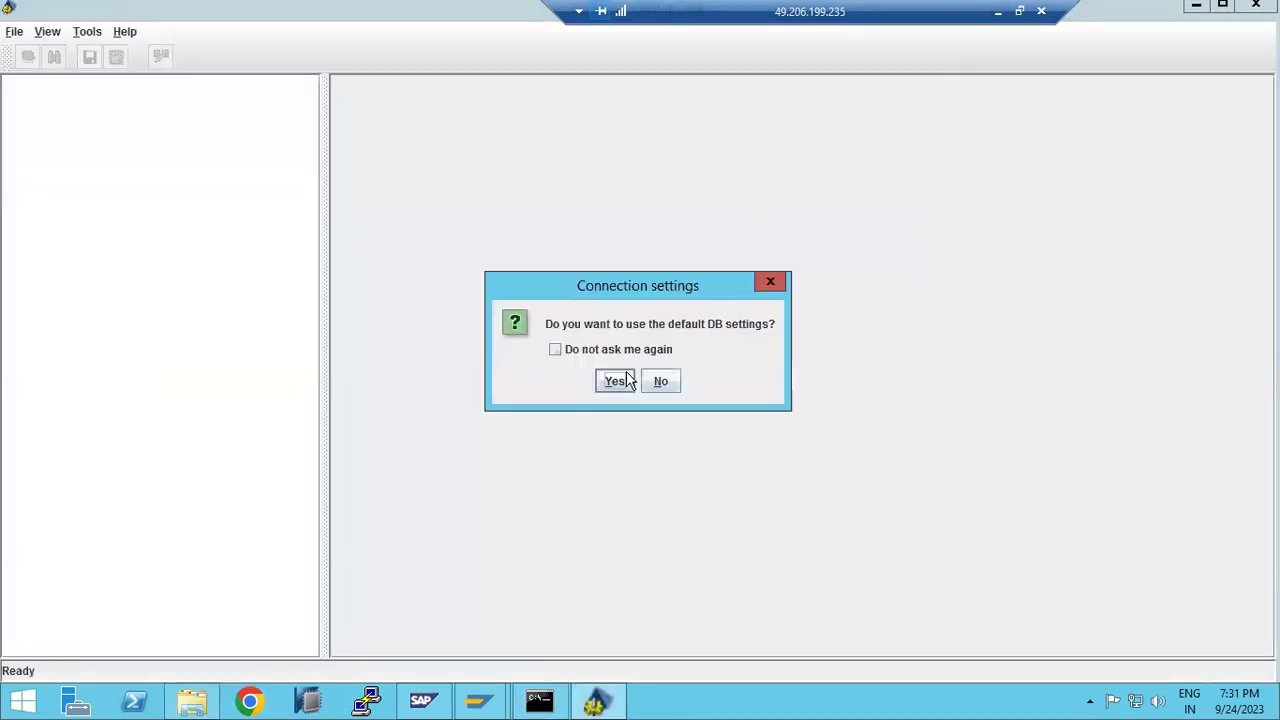
click(625, 380)
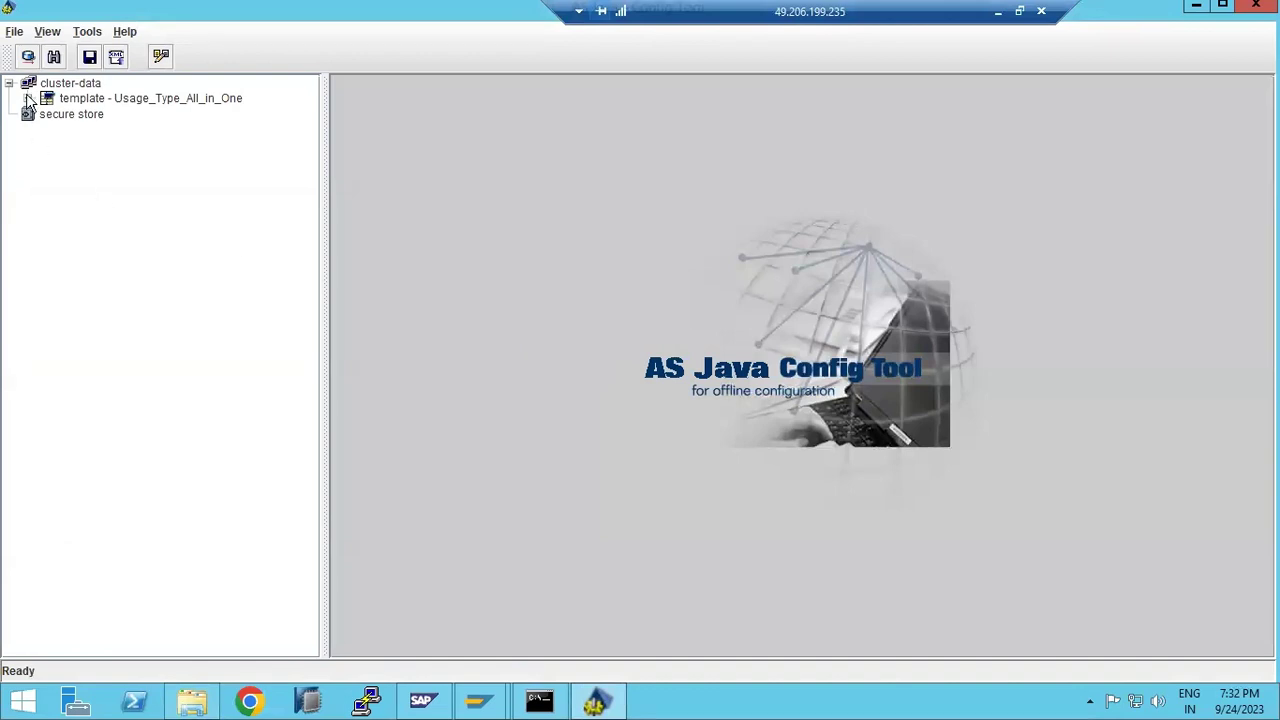
- Change the secure store's key phrase, marking AS Java as stopped and entering the new key phrase
click(55, 114)
click(1142, 119)
click(611, 307)
click(617, 336)
text(aaaaaaaa)
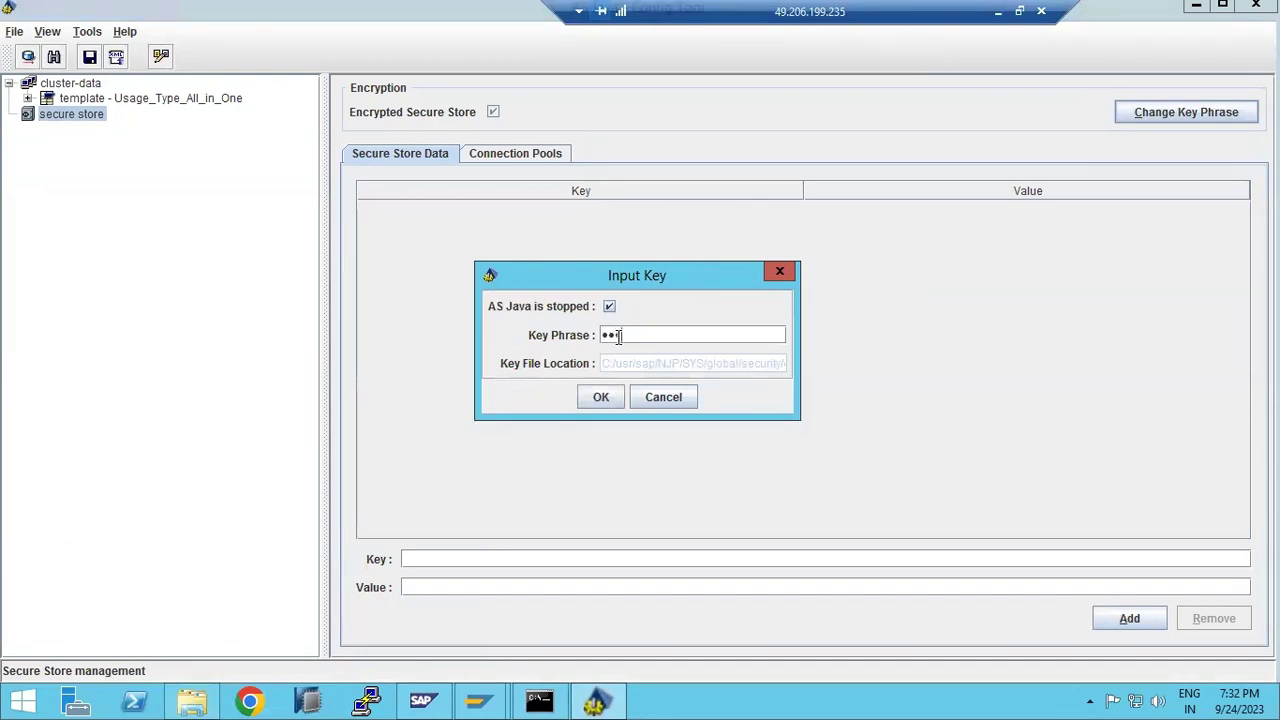
text(aa)
click(600, 398)
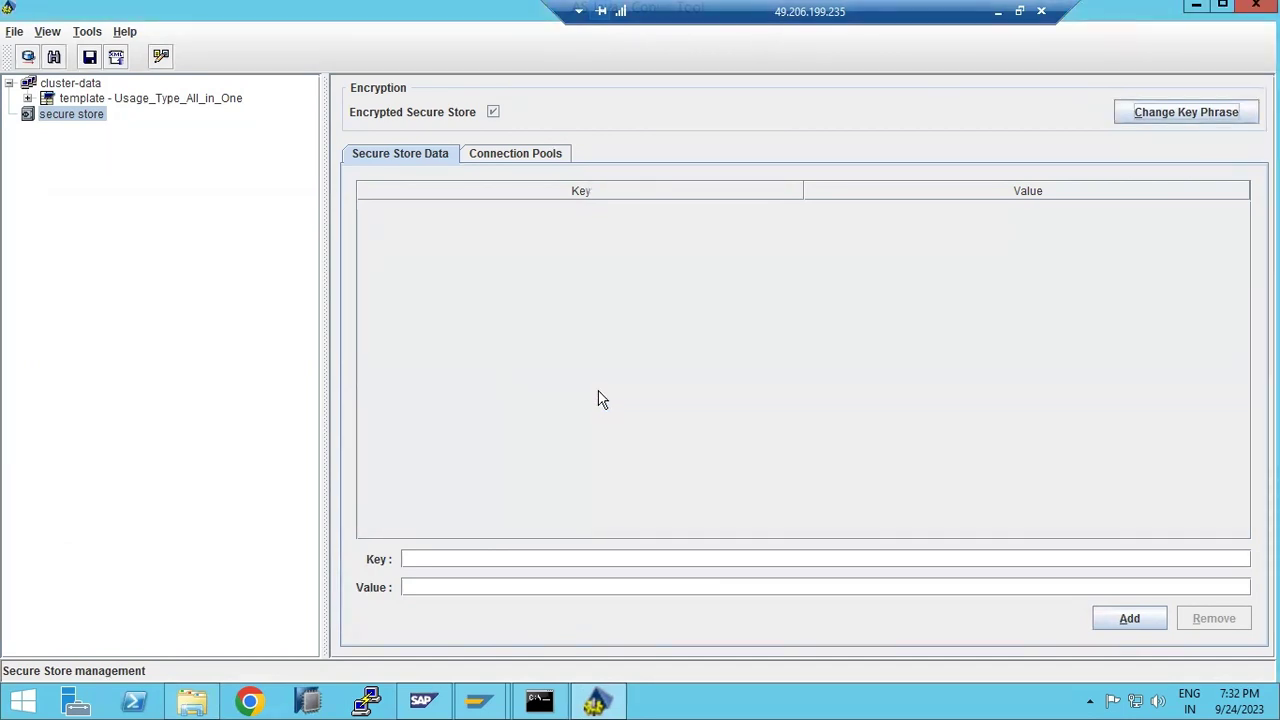
- Apply the secure store change, acknowledge the logs, and close the Config Tool
click(89, 58)
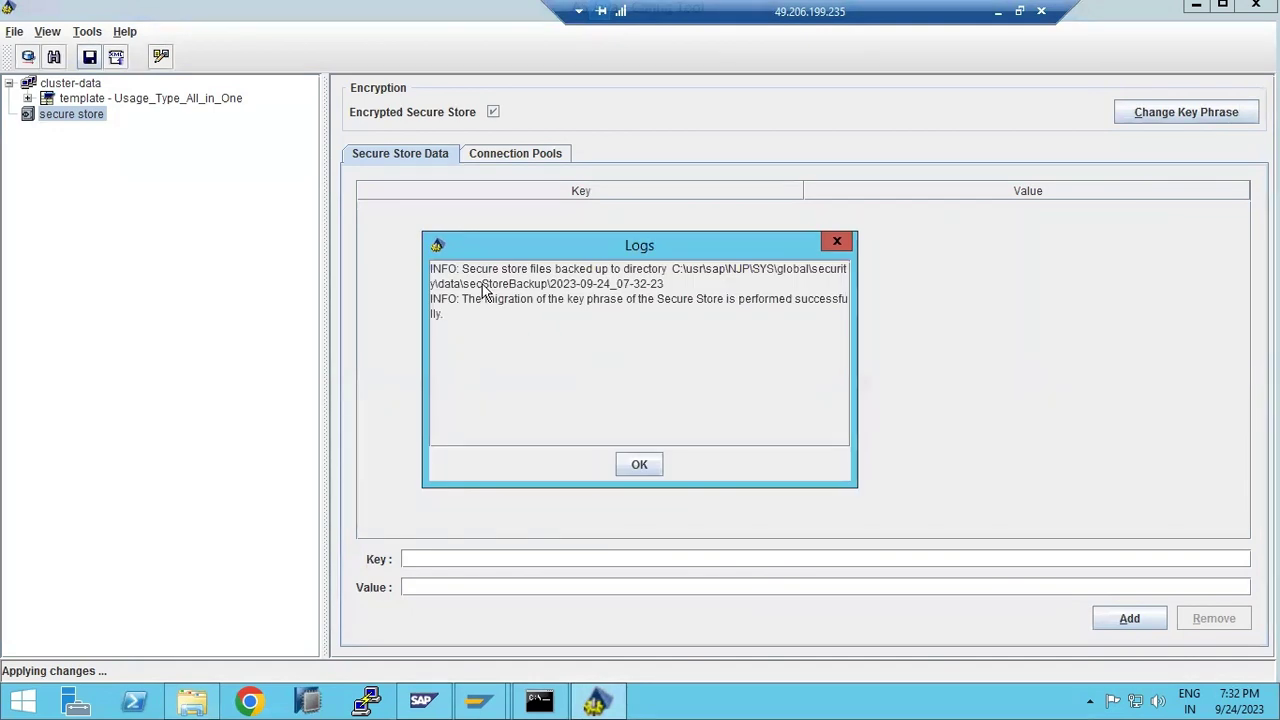
drag(481, 285, 568, 300)
click(657, 466)
click(1256, 6)
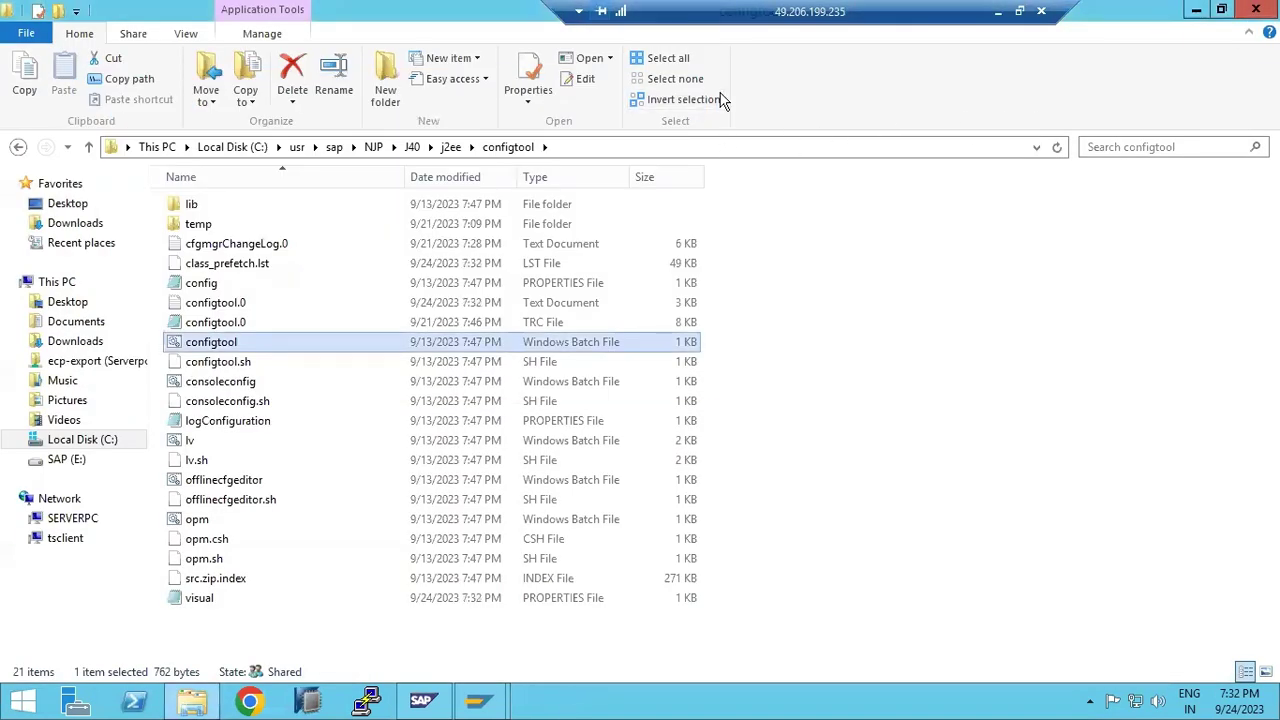